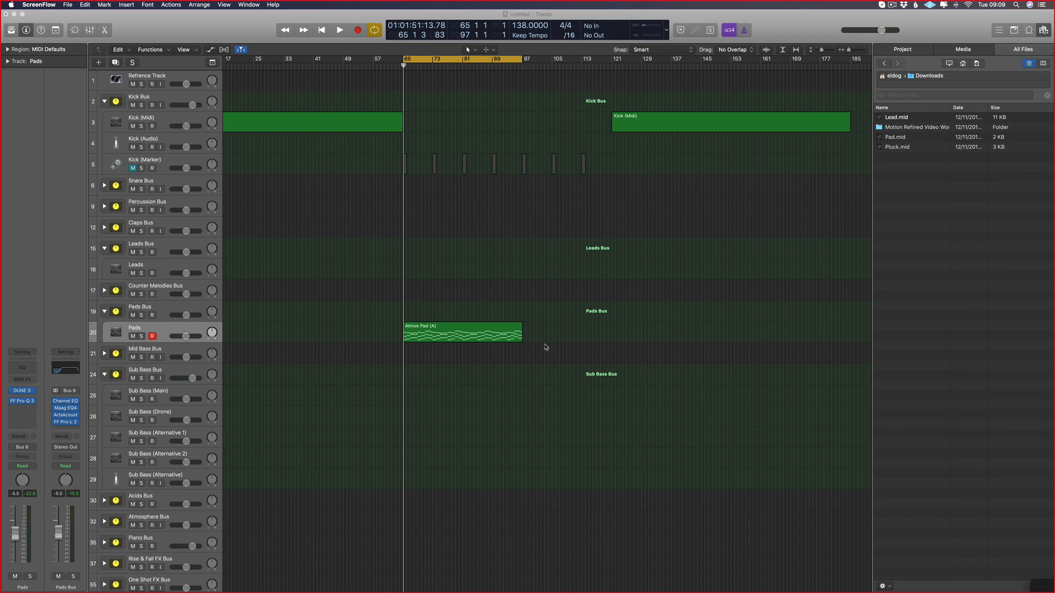
- Duplicate the Atmos Pad region on the Pads track so that the copy starts at bar 97
left_click(466, 308)
scroll(553, 229, "up", 3)
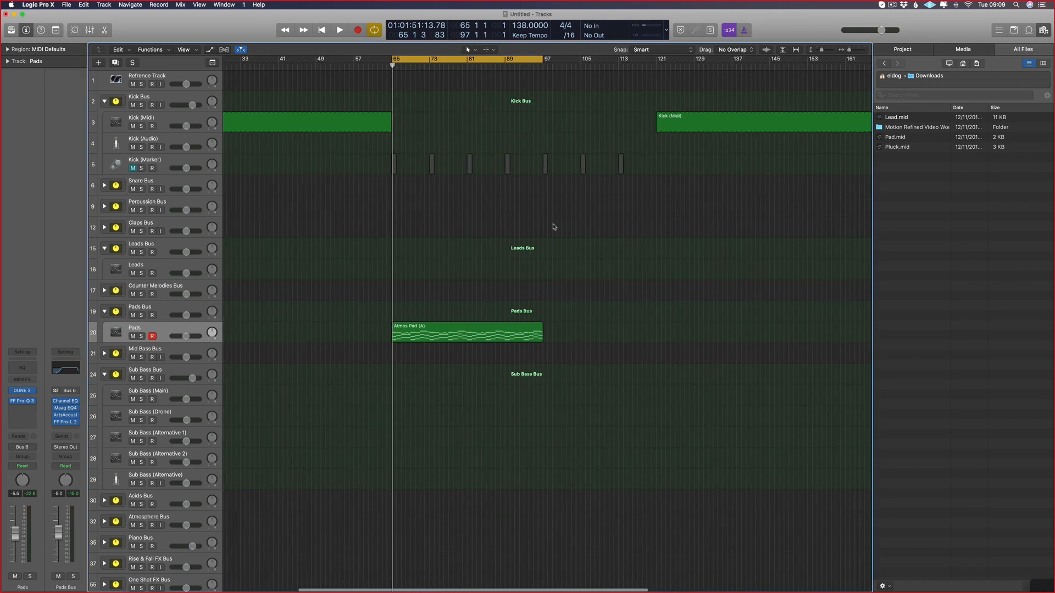
mouse_move(4, 198)
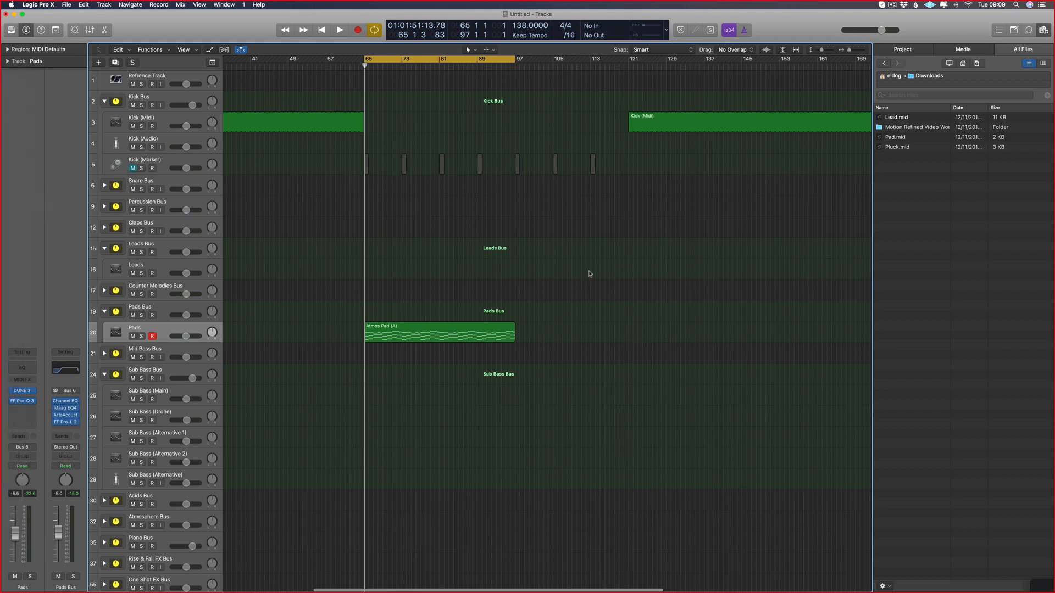
left_click_drag(400, 341, 536, 330)
- Adjust the cycle range so that it runs from bar 65 to bar 113
left_click_drag(515, 59, 629, 59)
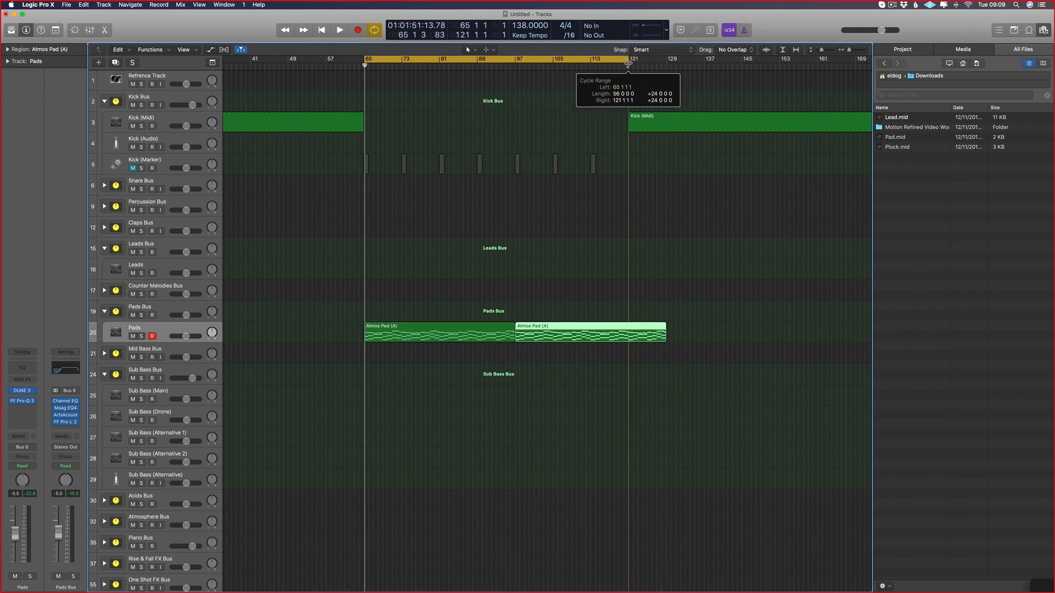
scroll(588, 151, "left", 3)
left_click(588, 151)
scroll(588, 151, "left", 3)
scroll(650, 88, "right", 1)
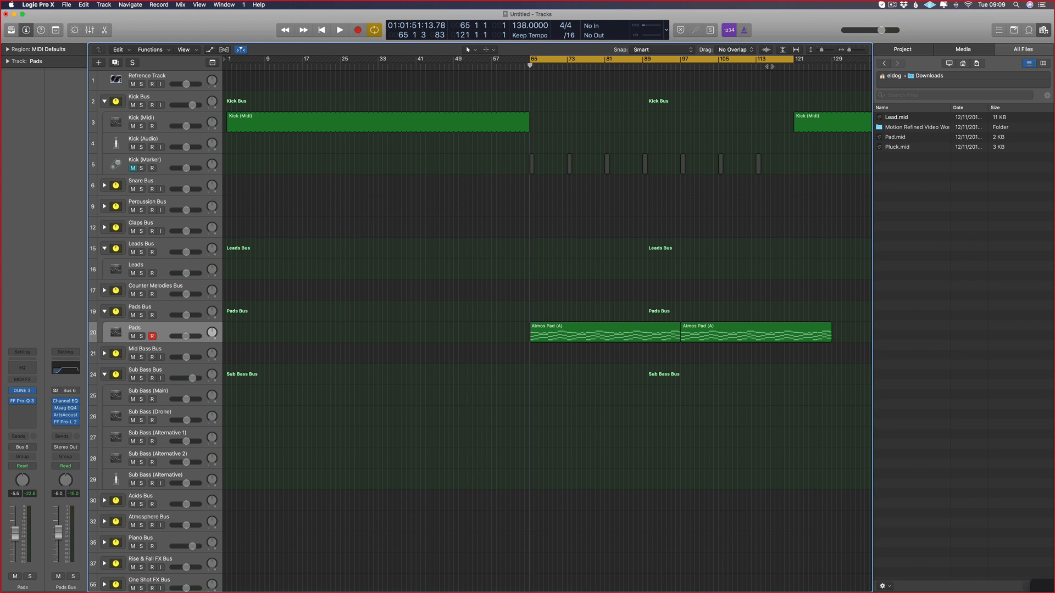
scroll(608, 186, "right", 1)
scroll(576, 186, "left", 1)
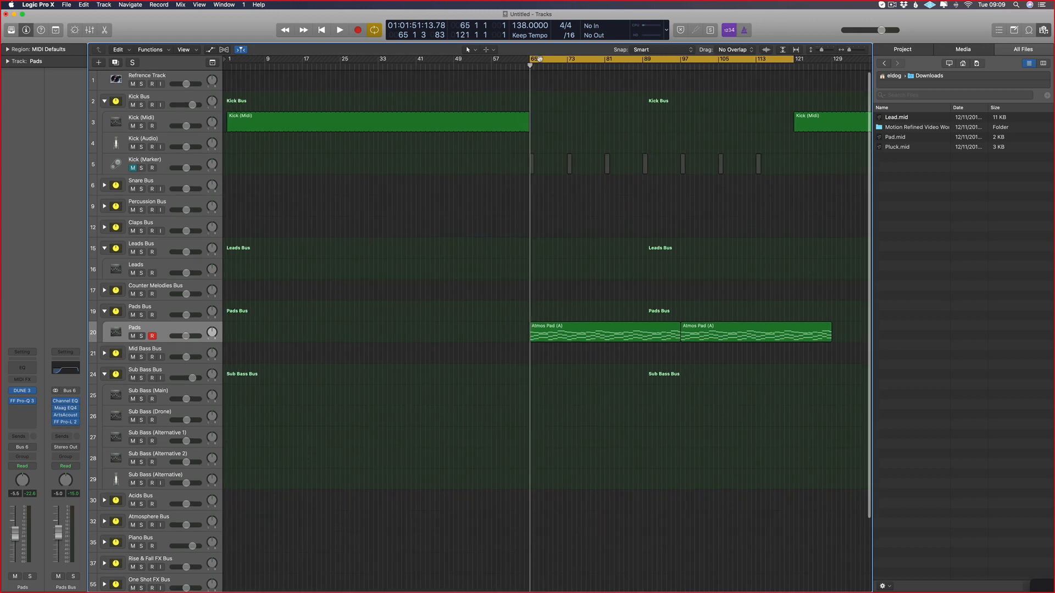
left_click_drag(532, 62, 756, 69)
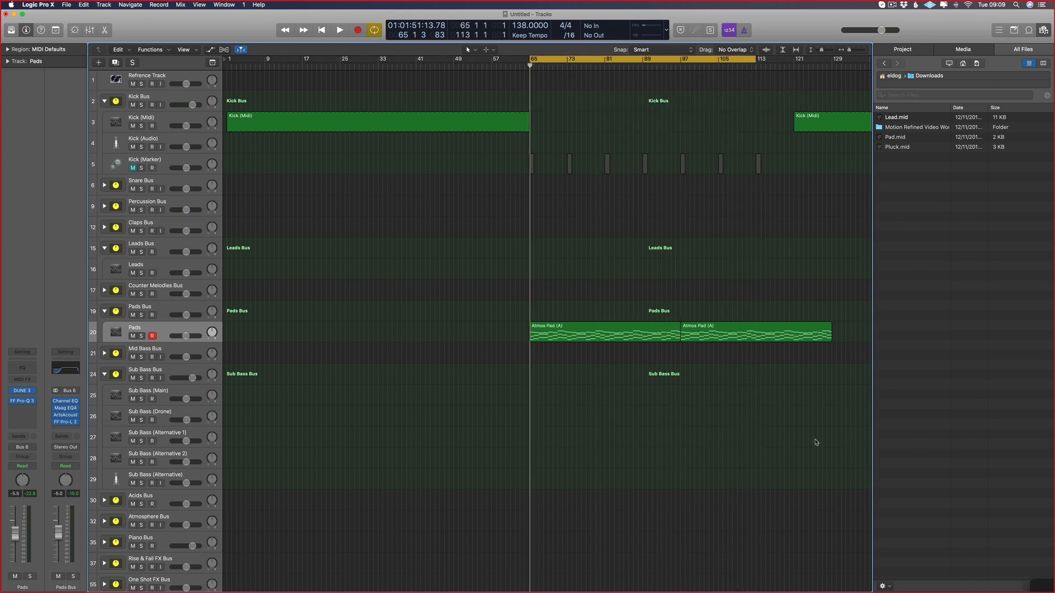
- Trim the copied Atmos Pad region to end at bar 121 and open it in the Piano Roll
left_click_drag(833, 345, 794, 341)
left_click(753, 351)
key("p")
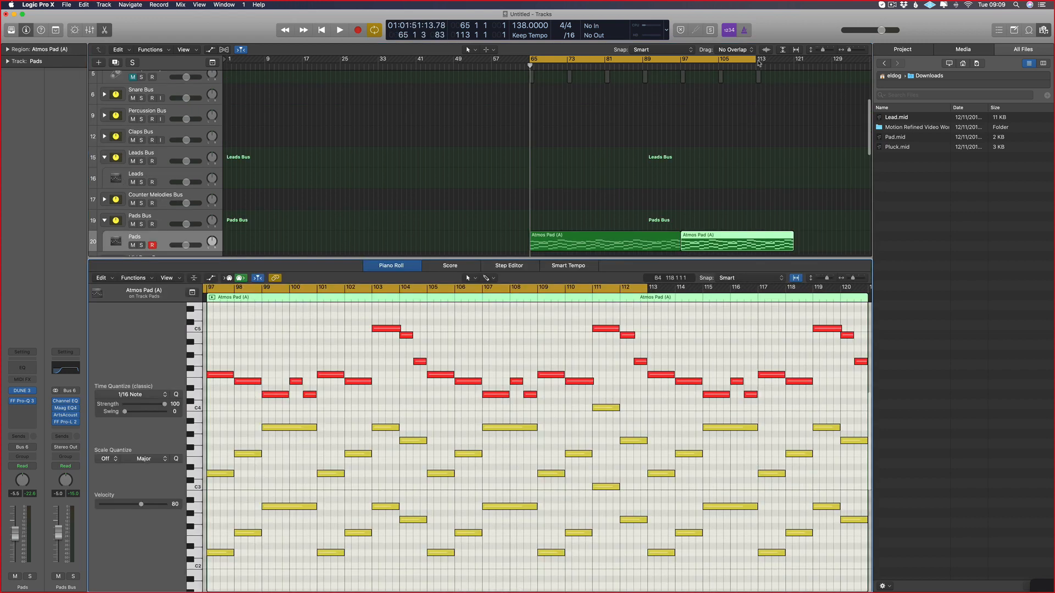
- Extend the cycle range to bar 120 and start playback with the Piano Roll closed
left_click_drag(758, 62, 795, 61)
scroll(735, 61, "up", 2)
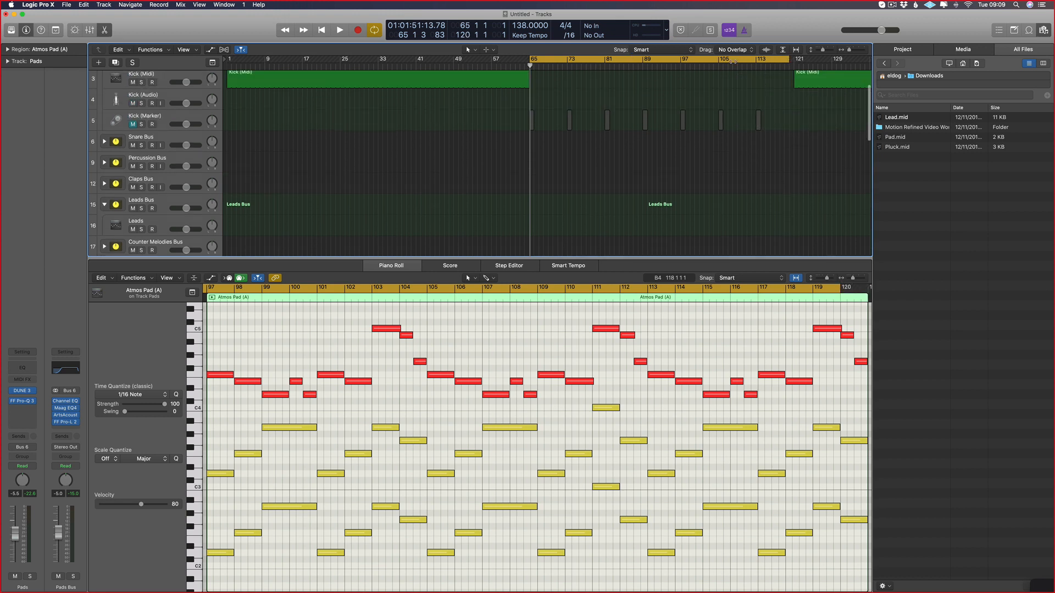
key("space")
scroll(683, 318, "down", 2)
key("p")
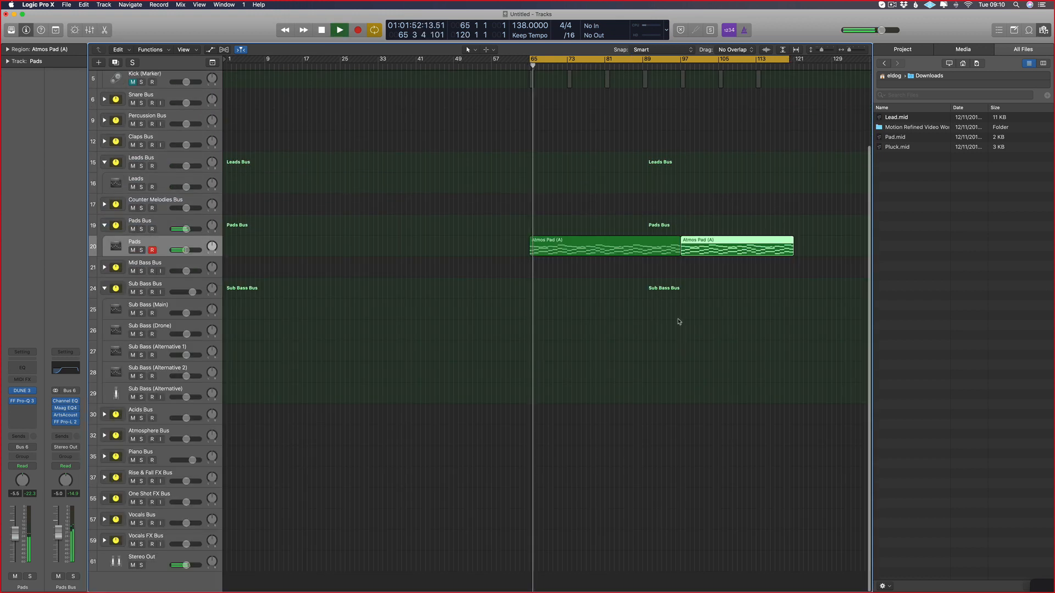
- Hide the file browser and set the cycle range to bars 113–120
scroll(679, 321, "up", 3)
scroll(720, 205, "right", 5)
key("f")
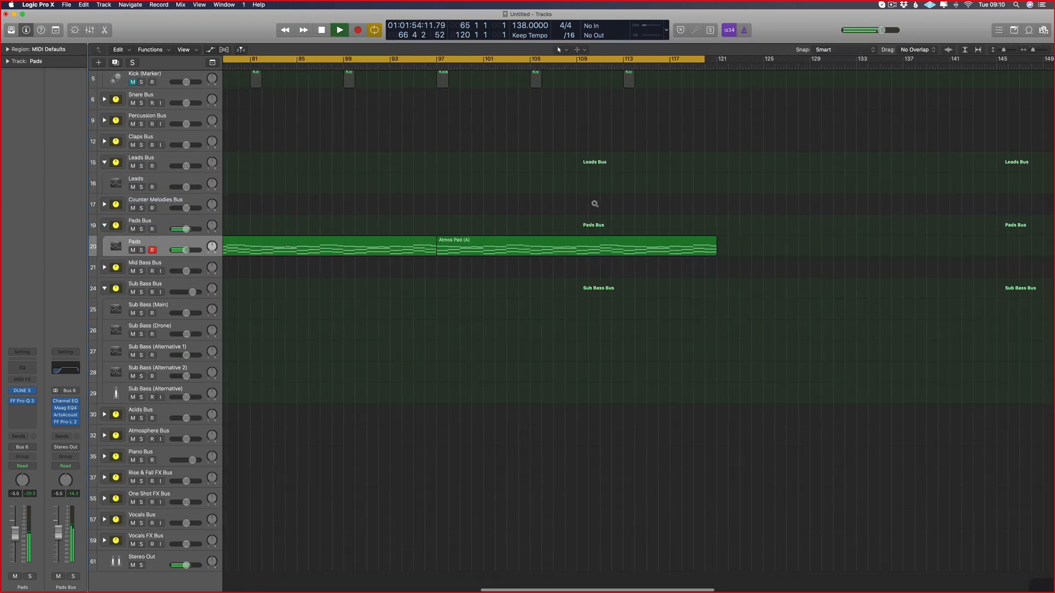
left_click(594, 203, "ctrl+alt")
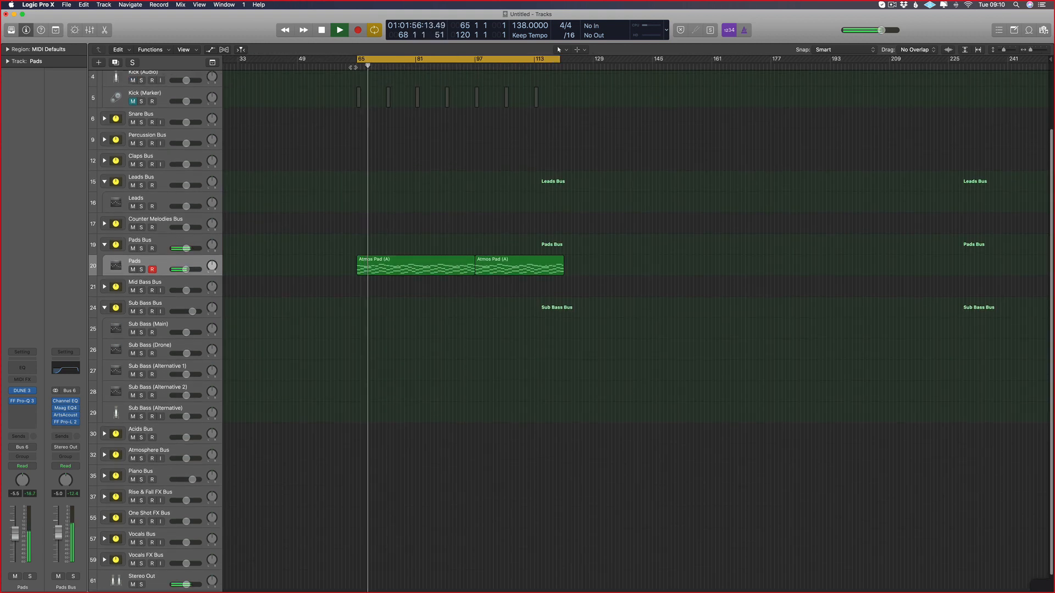
left_click_drag(352, 67, 536, 67)
- Split the second Atmos Pad region on the Pads track at bar 113
scroll(562, 134, "up", 4)
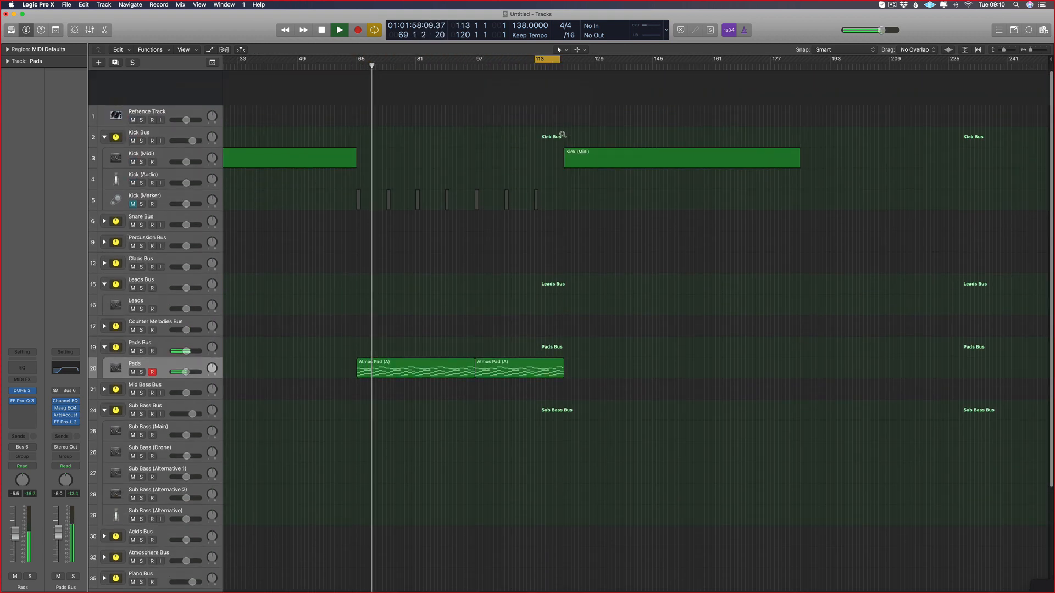
scroll(562, 134, "up", 3)
scroll(635, 301, "right", 4)
left_click_drag(618, 337, 567, 341)
key("t")
key("i")
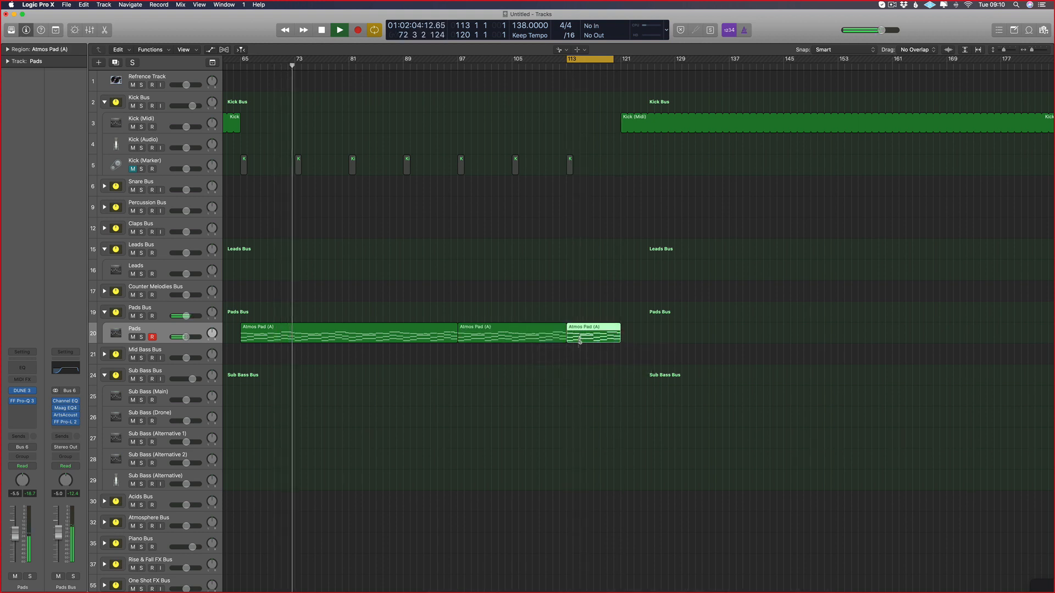
key("t")
key("t")
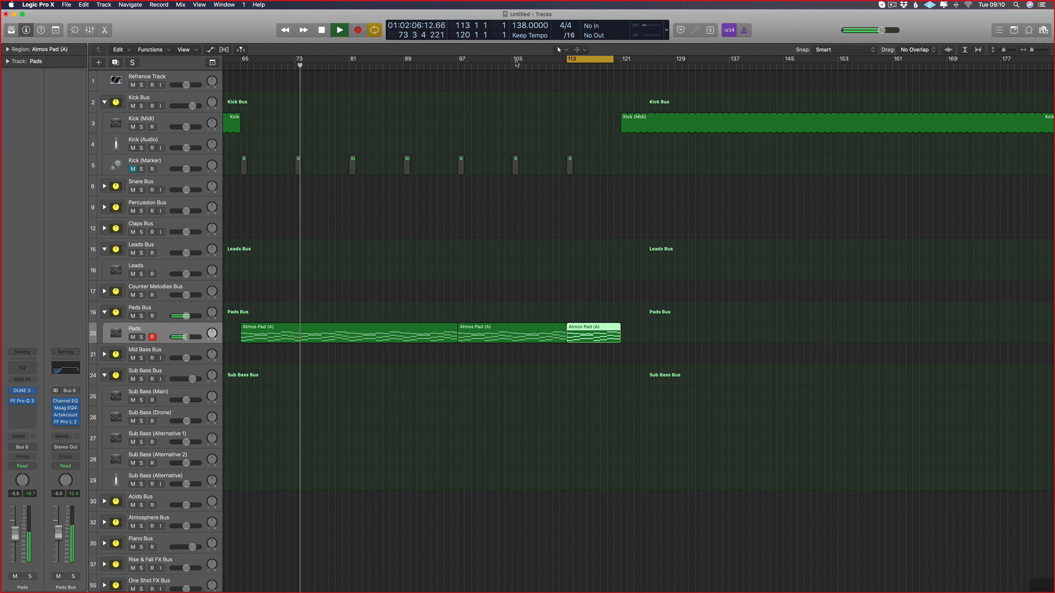
- Set the cycle range to bars 113–121 and open the last two Atmos Pad regions in the Piano Roll
left_click_drag(518, 59, 622, 65)
left_click(584, 59)
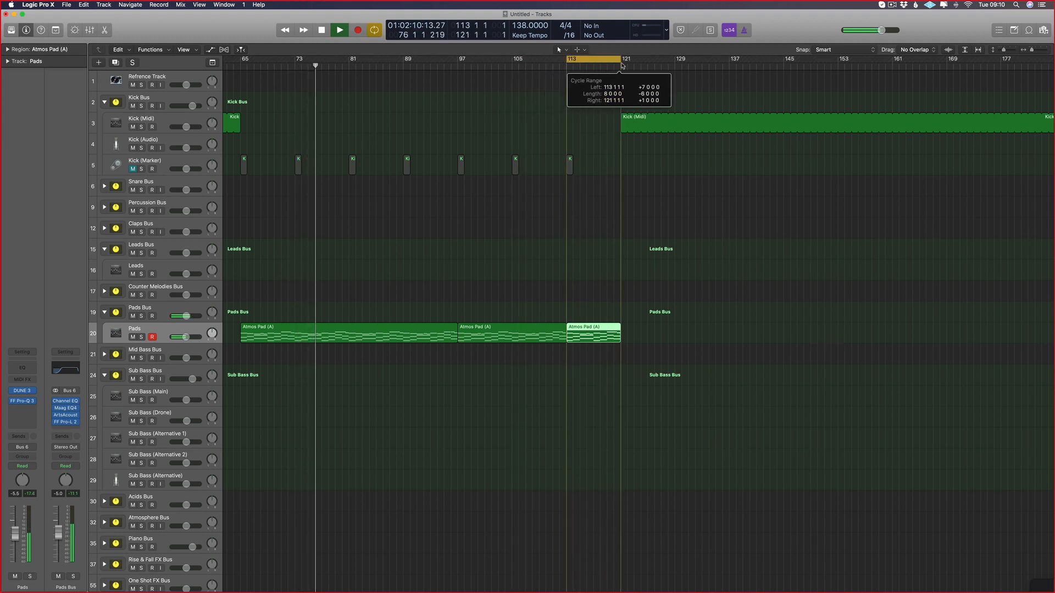
key("p")
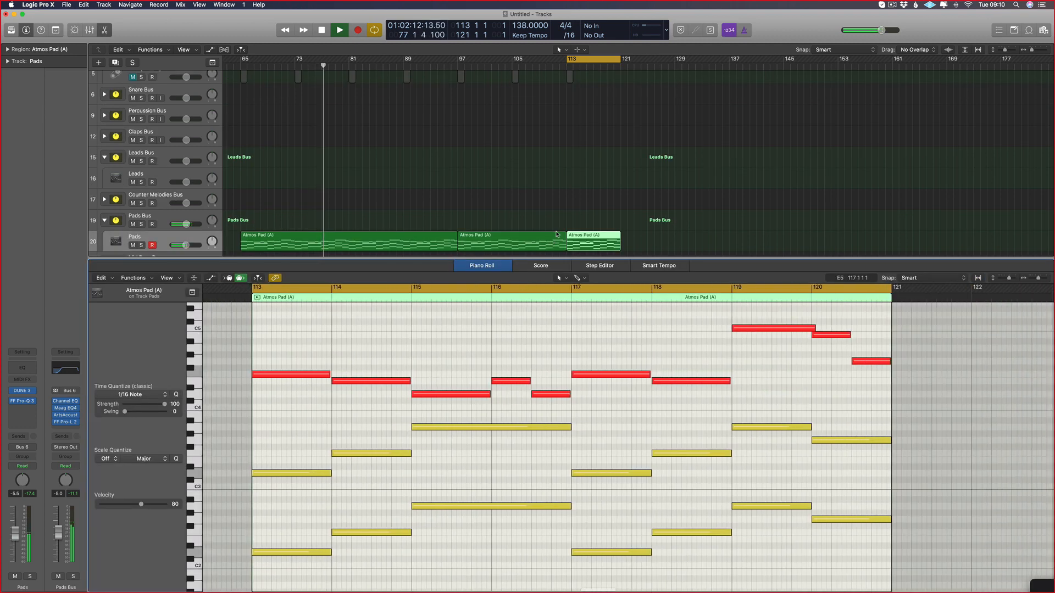
left_click(557, 234, "shift")
- Delete all notes from bar 114 onwards in the last Atmos Pad region, keeping only the chord at bar 113
key("t")
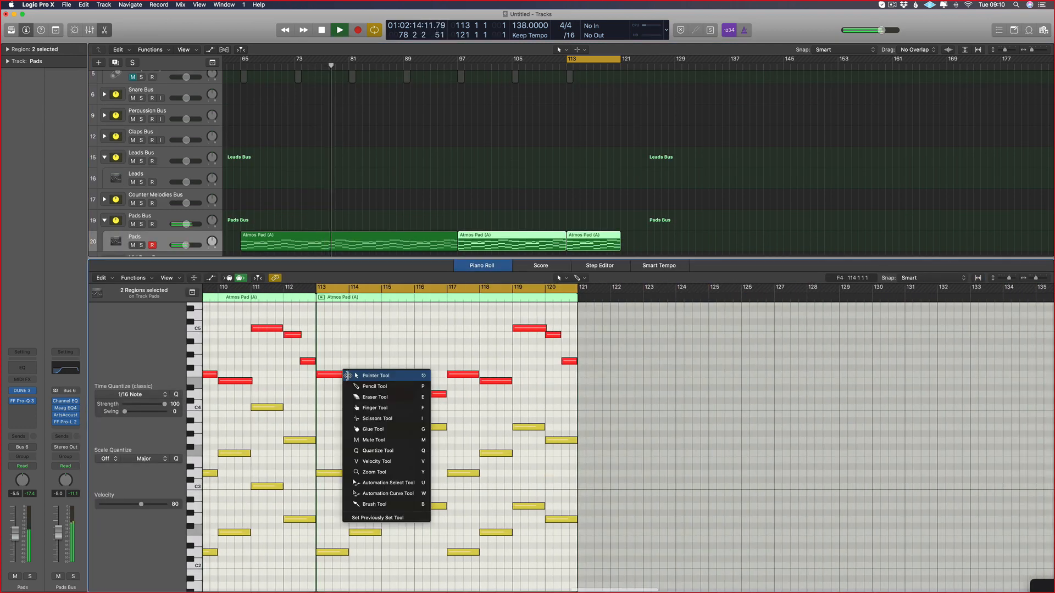
left_click(347, 376)
left_click_drag(636, 314, 379, 551)
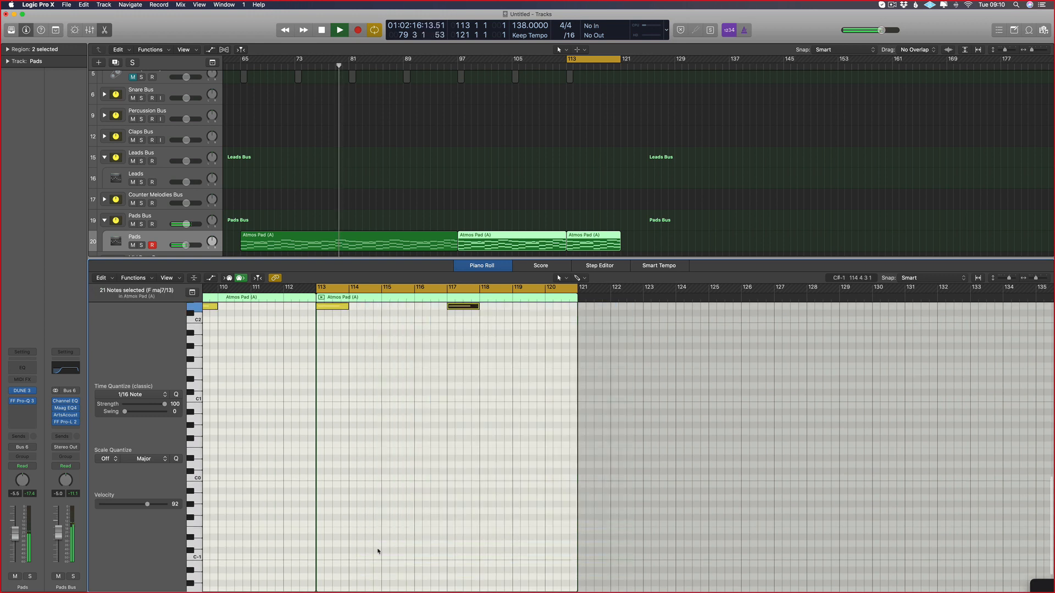
scroll(378, 551, "up", 10)
key("super+Left")
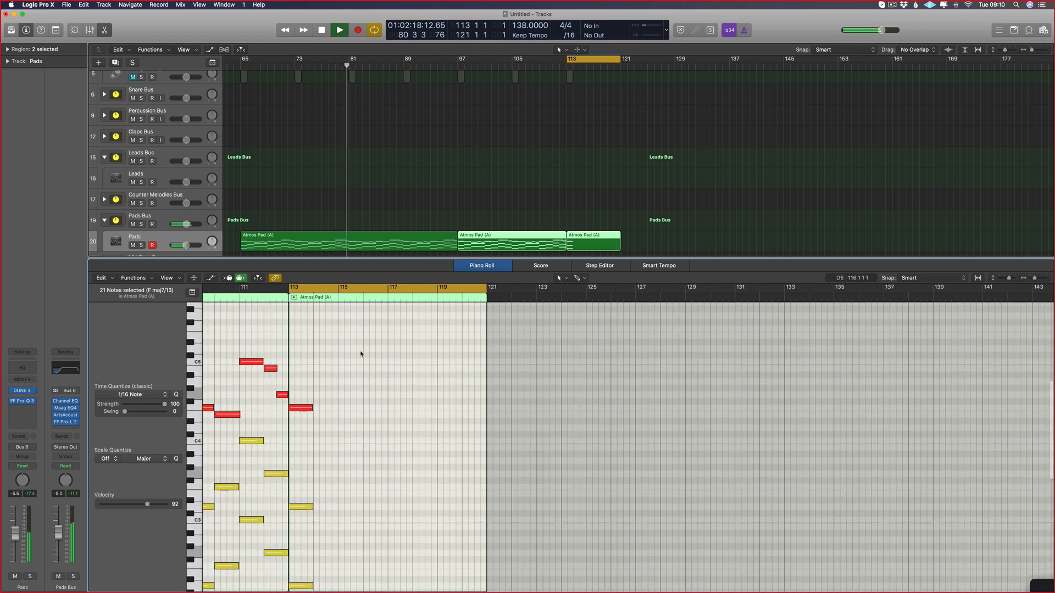
- Lengthen the three chord notes at bar 113 to end at bar 121 and close the Piano Roll
left_click_drag(360, 354, 297, 577)
left_click_drag(312, 344, 486, 347)
key("e")
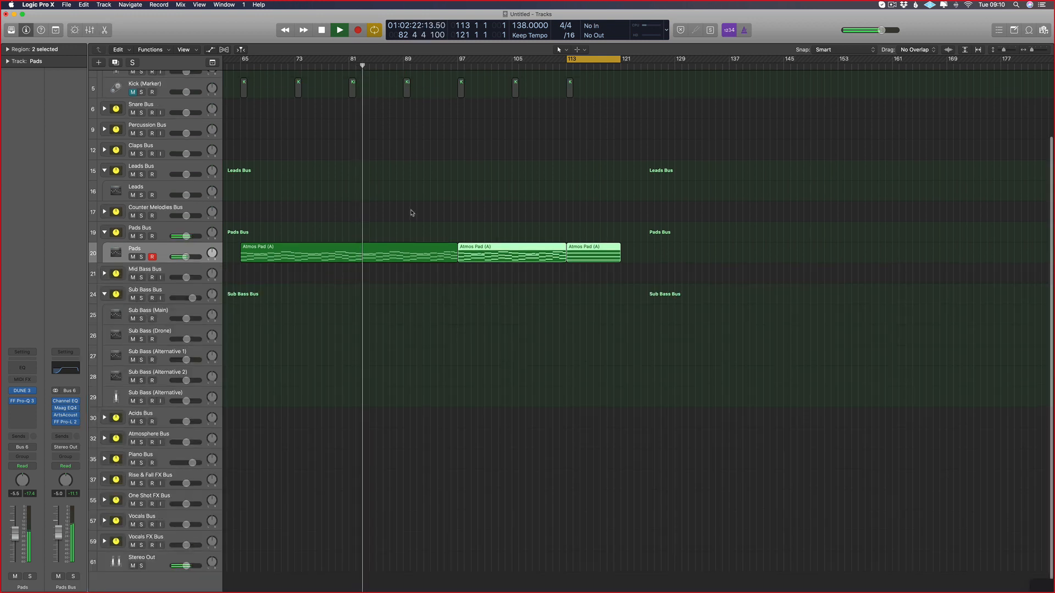
- Stop playback and set the cycle range to bars 65–121
key("space")
left_click_drag(243, 60, 621, 62)
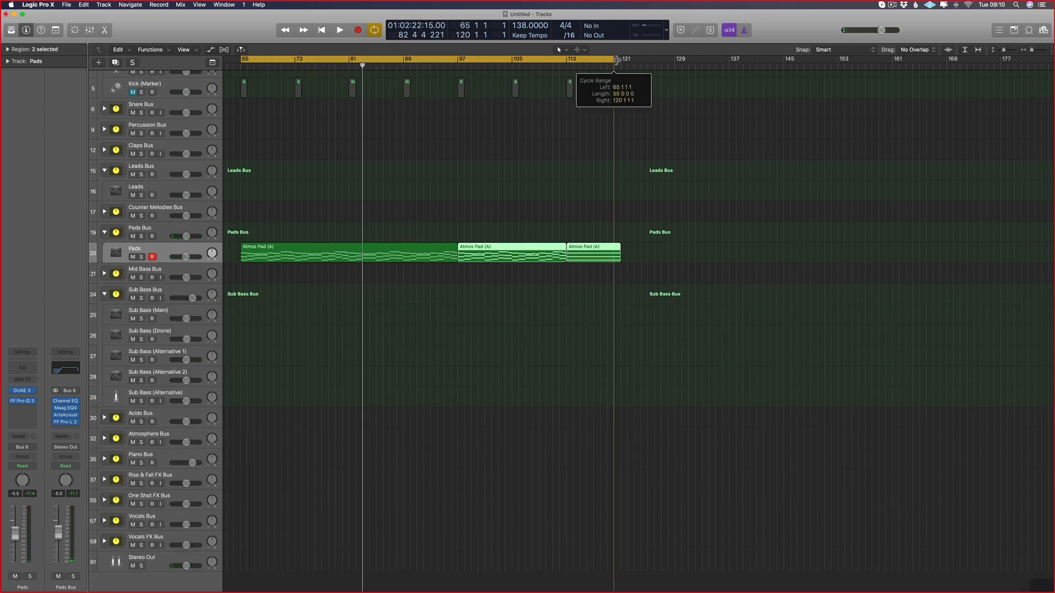
scroll(245, 301, "left", 5)
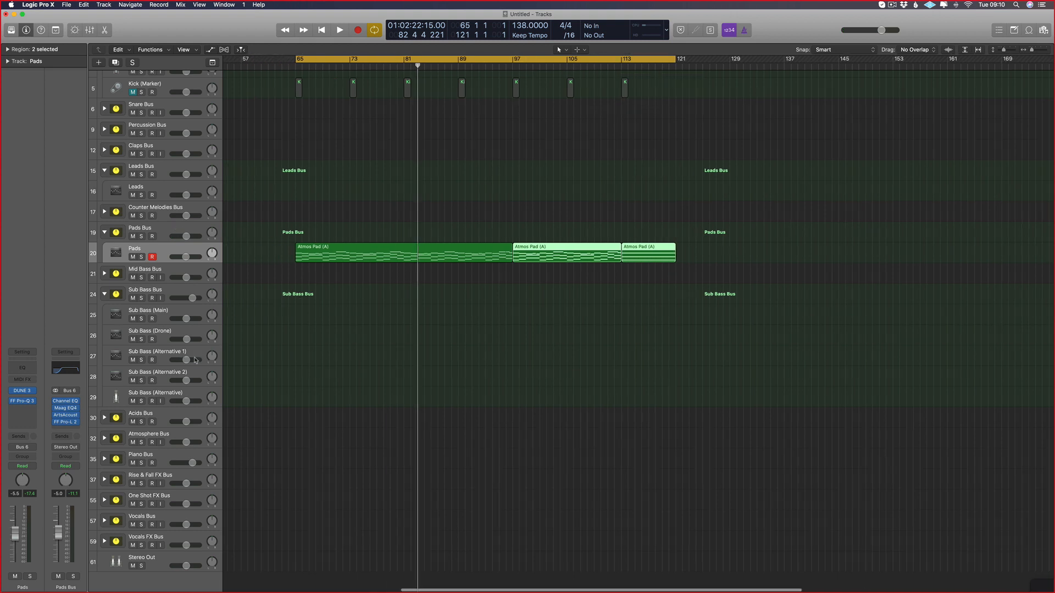
scroll(150, 309, "up", 2)
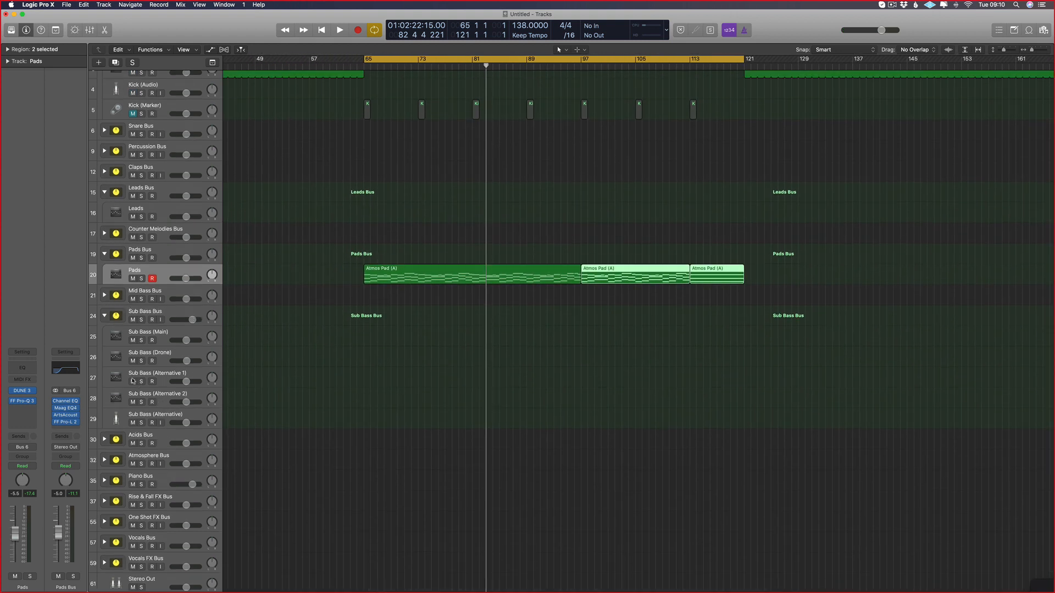
left_click(338, 268)
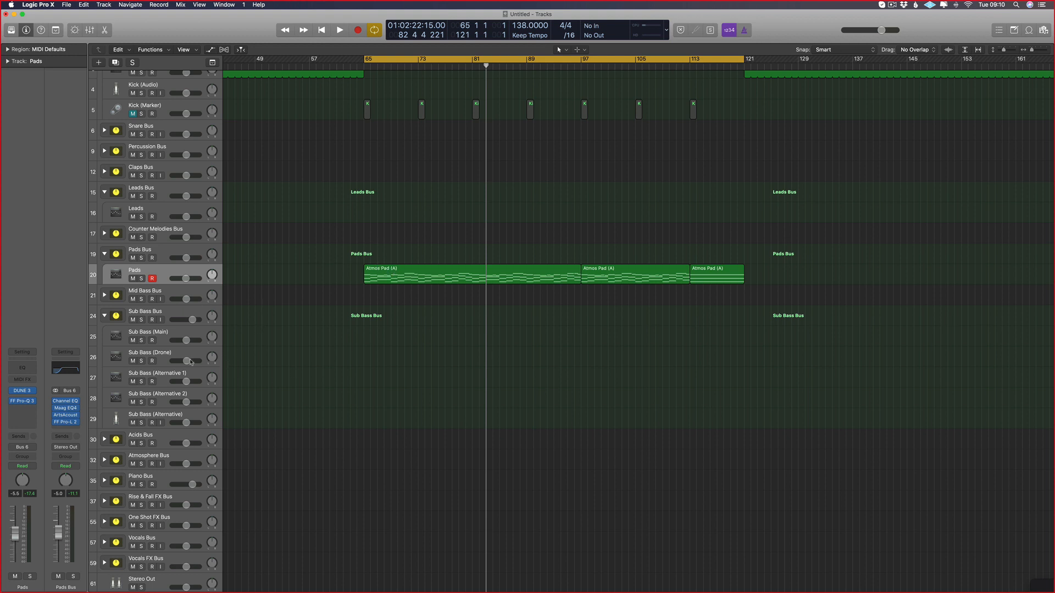
left_click_drag(384, 277, 384, 358)
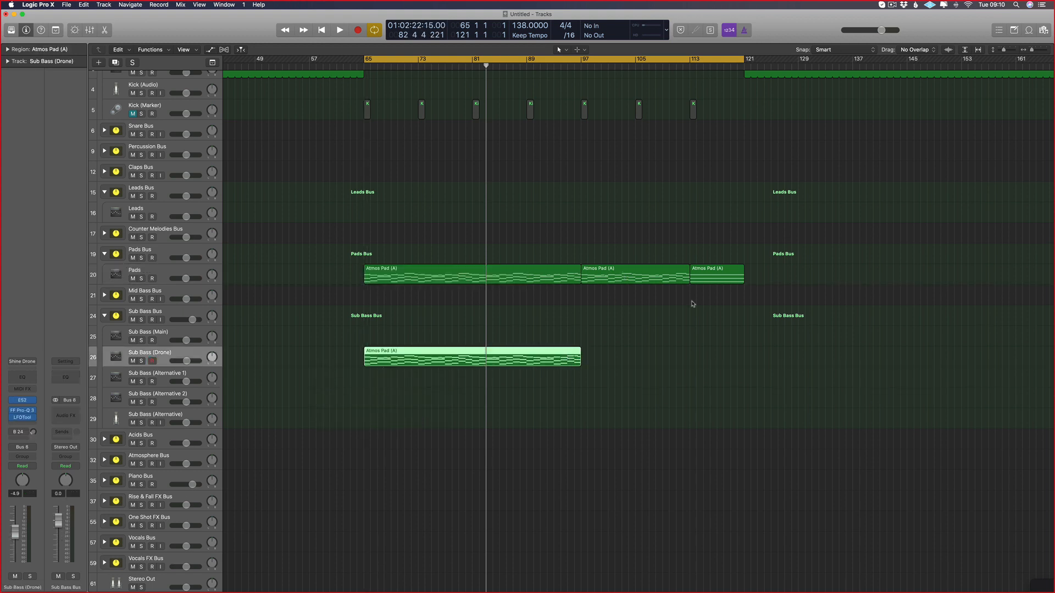
key("super+z")
key("super+z")
key("super+z")
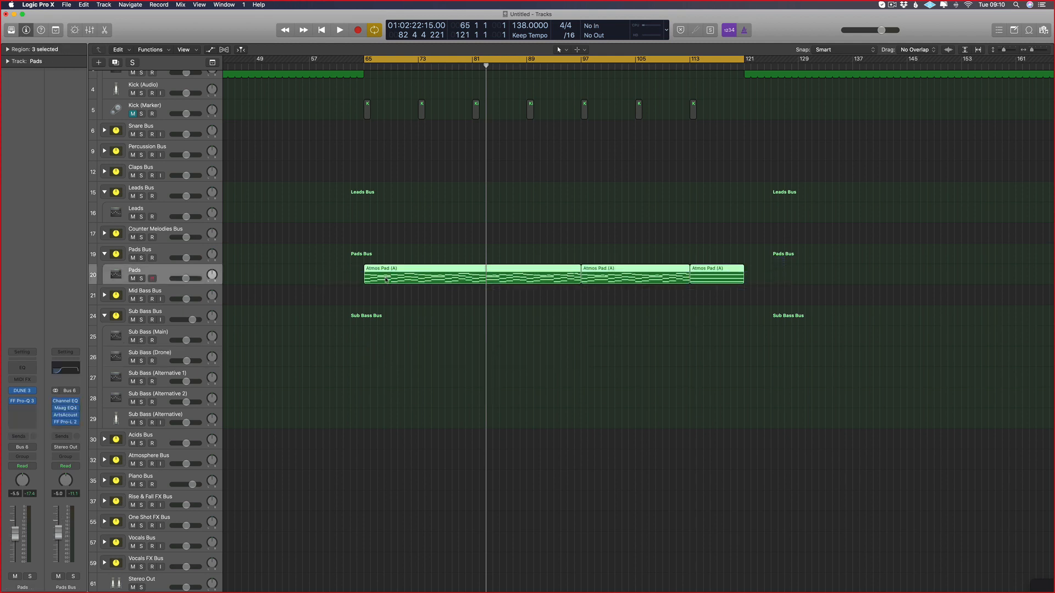
- Copy the three Atmos Pad regions to the Sub Bass (Drone) track at bar 65 and open them in the Piano Roll
left_click_drag(386, 280, 384, 357)
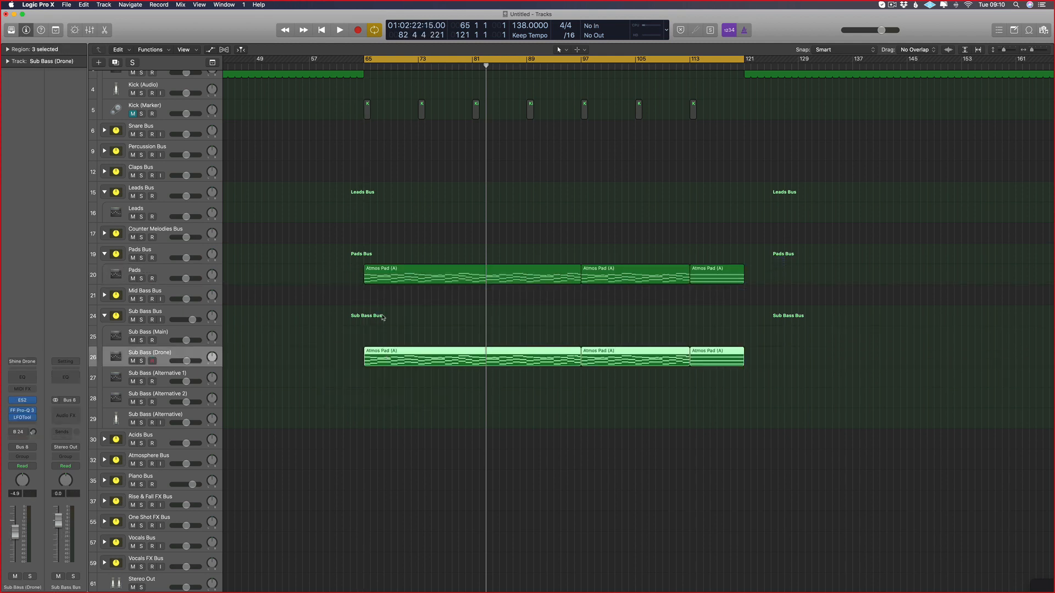
double_click(383, 356)
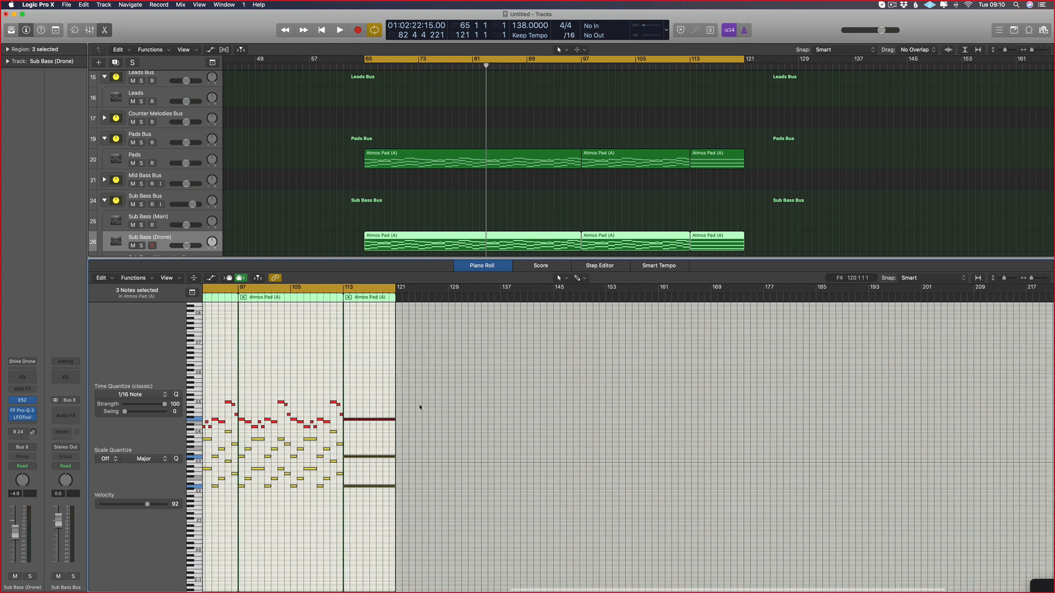
- Delete the upper melody and chord notes across the three Sub Bass (Drone) regions, keeping the low notes
left_click_drag(373, 450, 302, 456)
key("BackSpace")
key("super+Right")
key("super+Right")
key("super+Right")
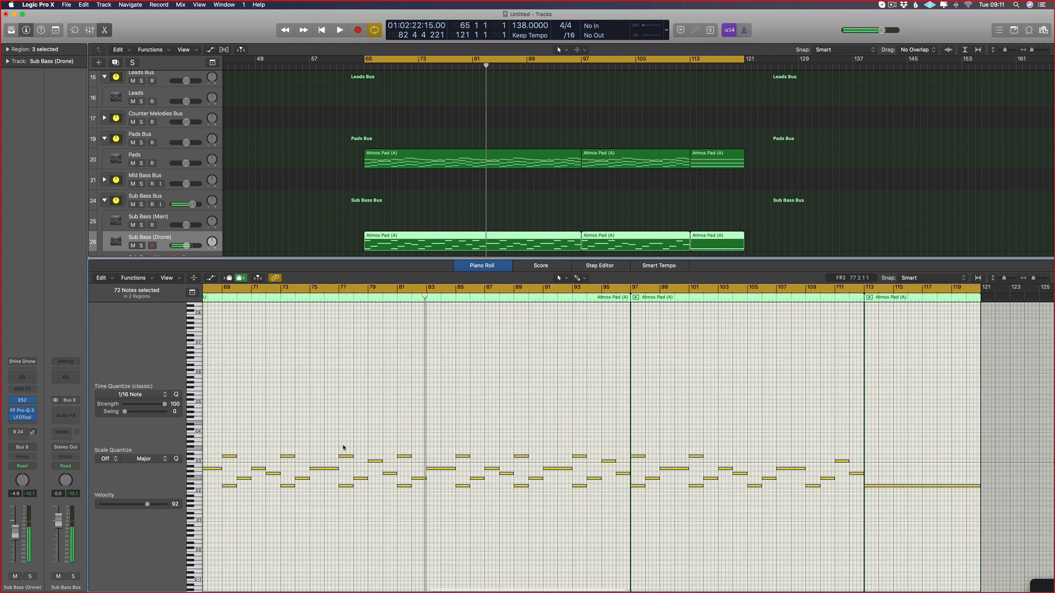
- Delete the leftover F3 notes above the bass line in the first two Sub Bass (Drone) regions
scroll(344, 449, "left", 5)
left_click(341, 456)
key("BackSpace")
left_click(399, 456)
key("BackSpace")
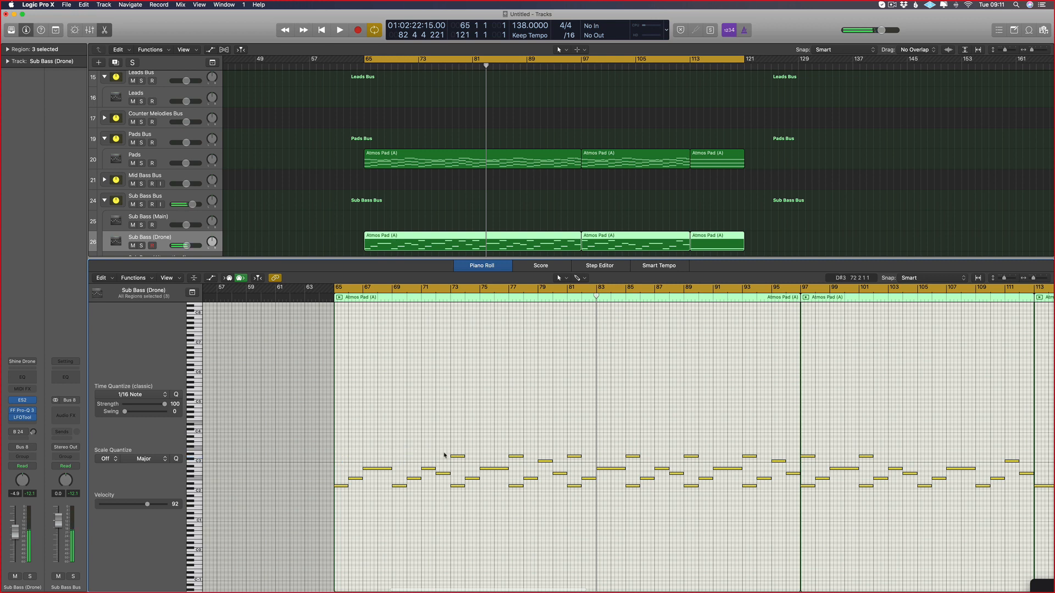
left_click(458, 456)
key("BackSpace")
left_click(514, 456)
key("BackSpace")
left_click(572, 456)
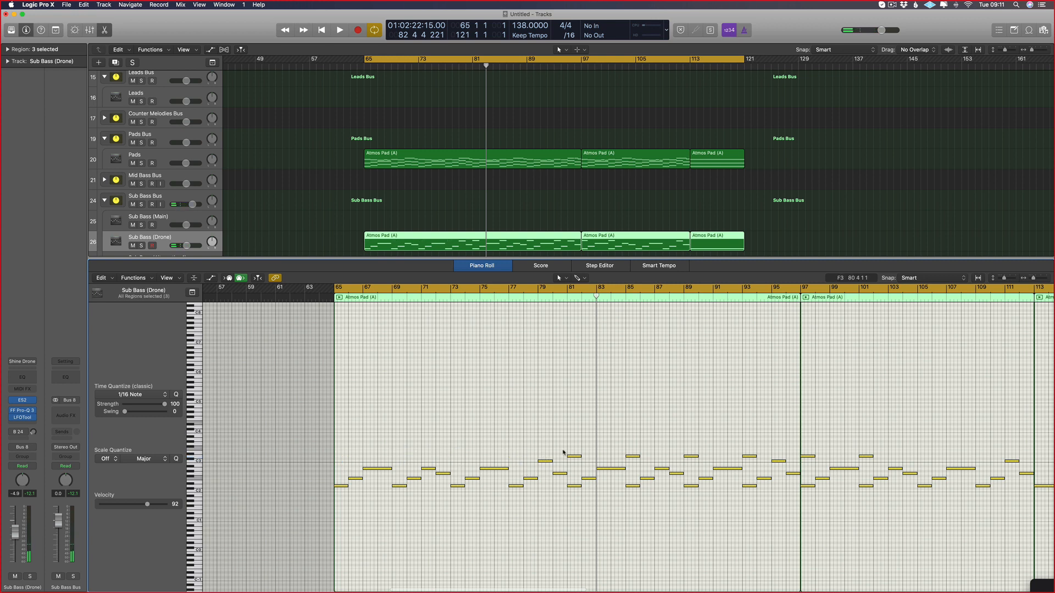
key("BackSpace")
left_click(632, 456)
key("BackSpace")
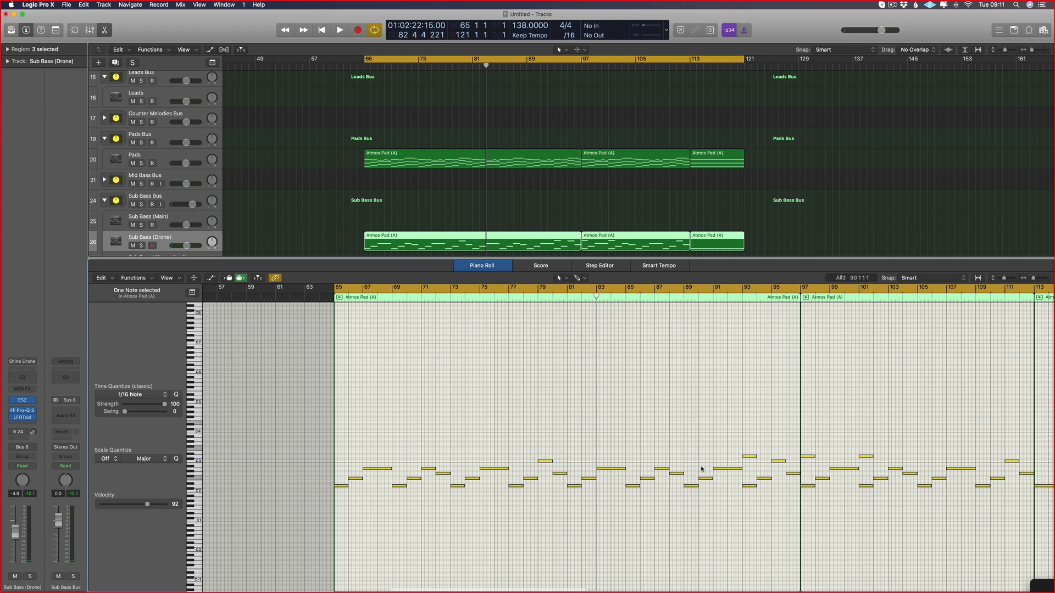
left_click(749, 456)
key("BackSpace")
scroll(724, 457, "right", 3)
left_click(723, 456)
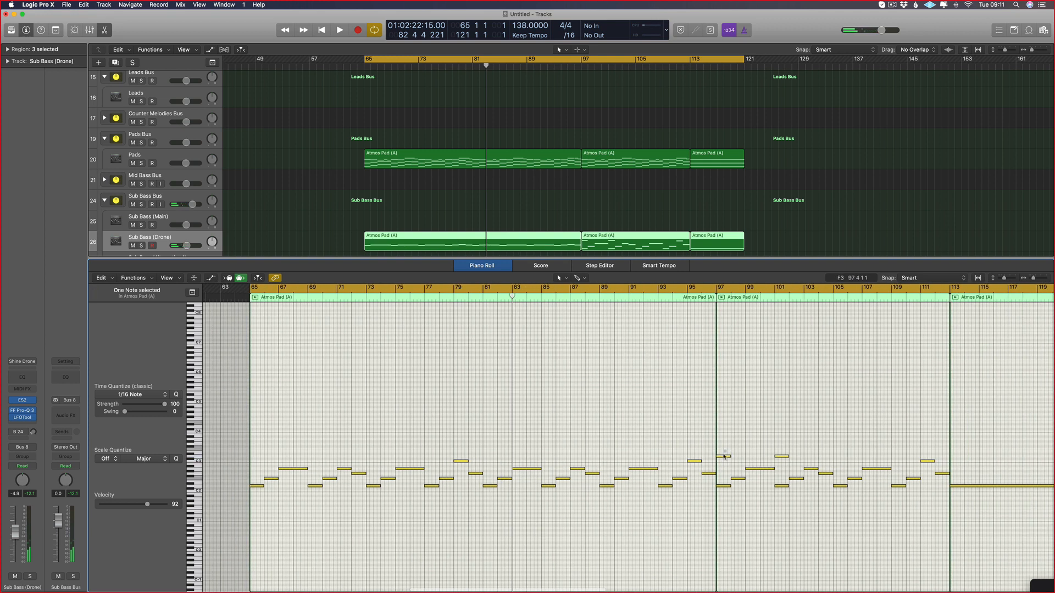
key("BackSpace")
key("BackSpace")
scroll(879, 456, "right", 1)
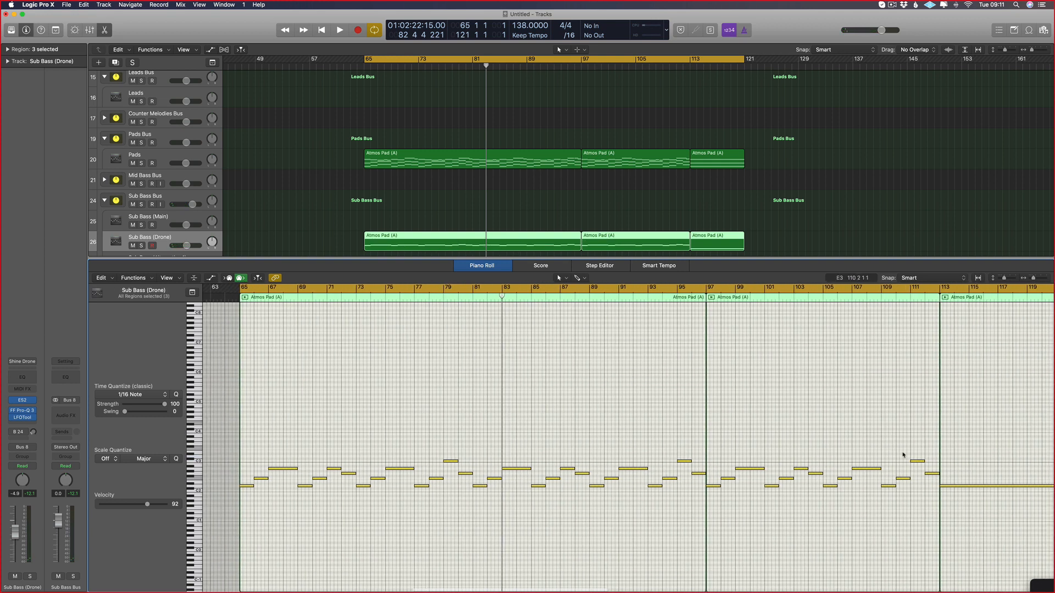
- Play the pads and sub bass drone together from bar 65
key("space")
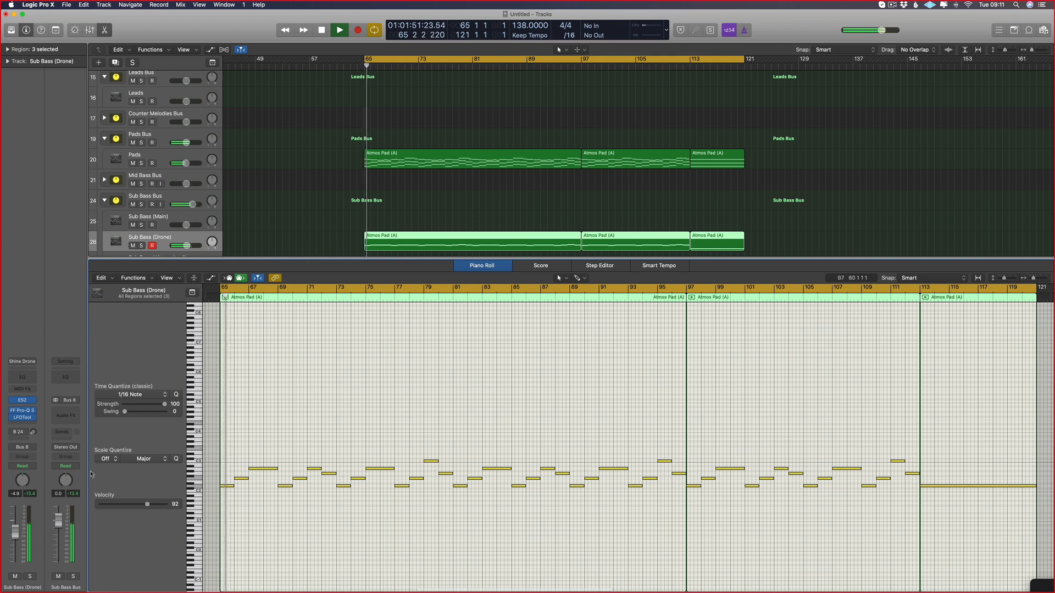
- Stop playback and mute the Pads track to isolate the Sub Bass (Drone) line
scroll(308, 546, "up", 3)
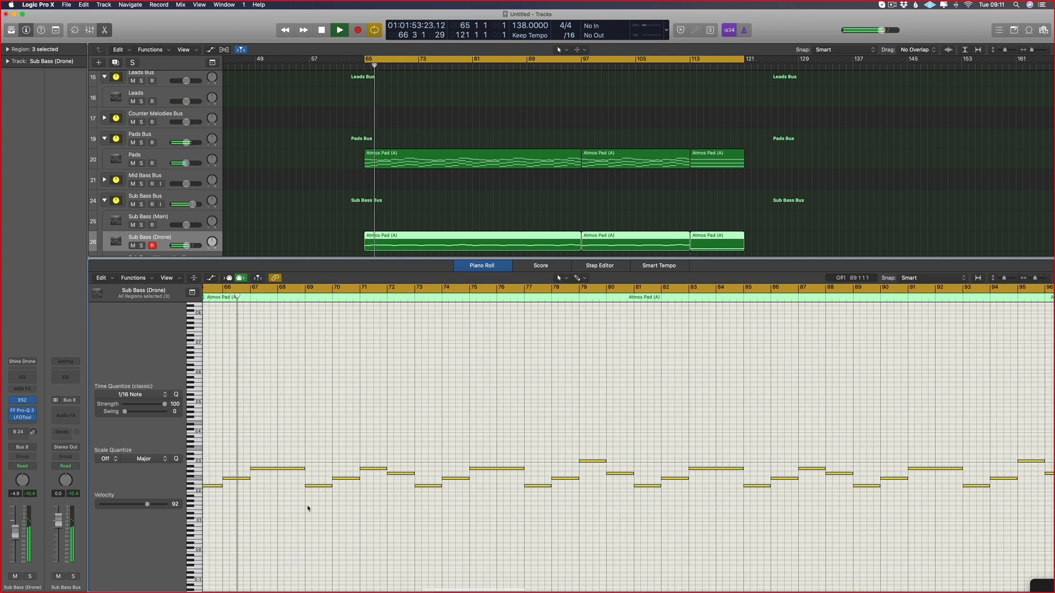
key("space")
scroll(292, 501, "left", 5)
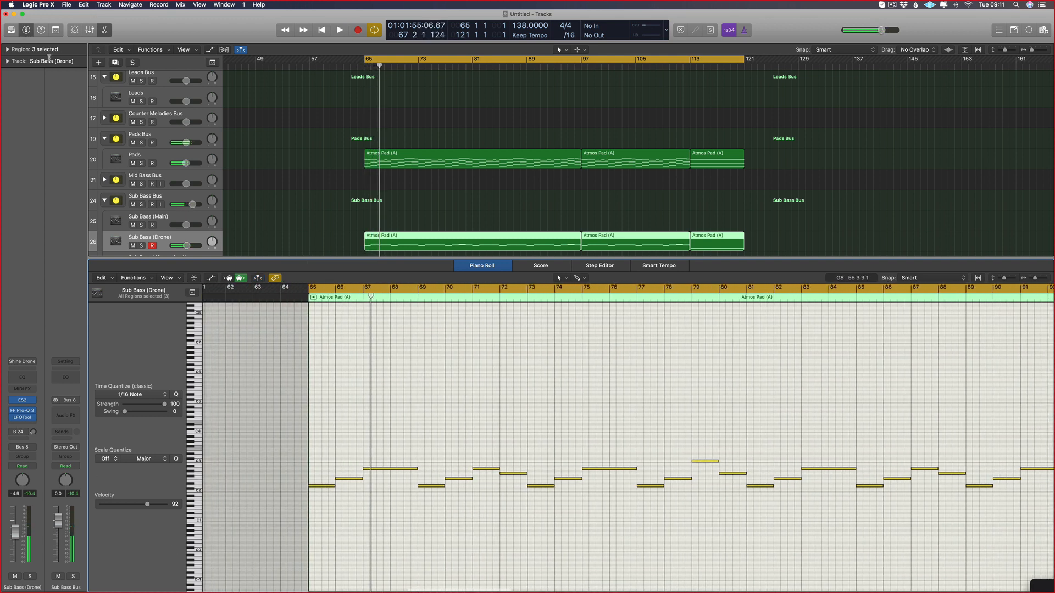
left_click(134, 164)
scroll(433, 349, "up", 3)
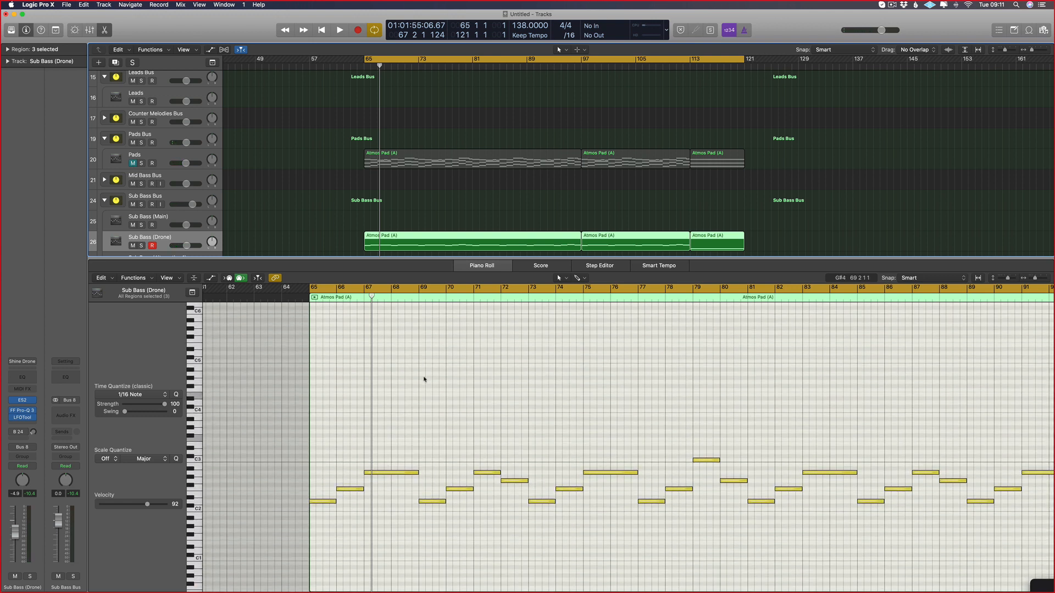
scroll(411, 461, "up", 1)
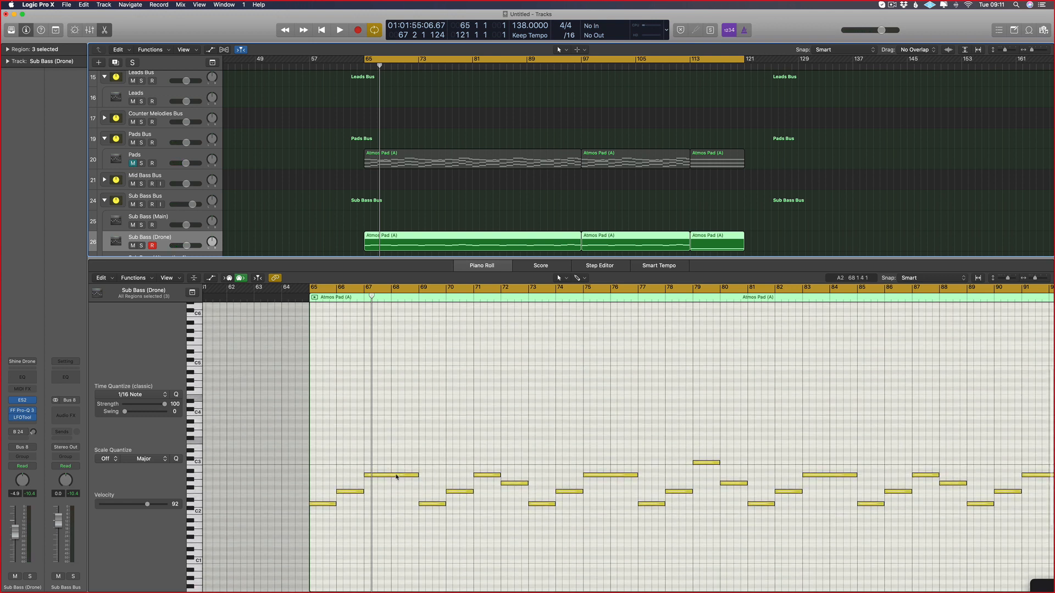
- Select all notes in the three Sub Bass (Drone) regions and transpose them down one octave
left_click(396, 475)
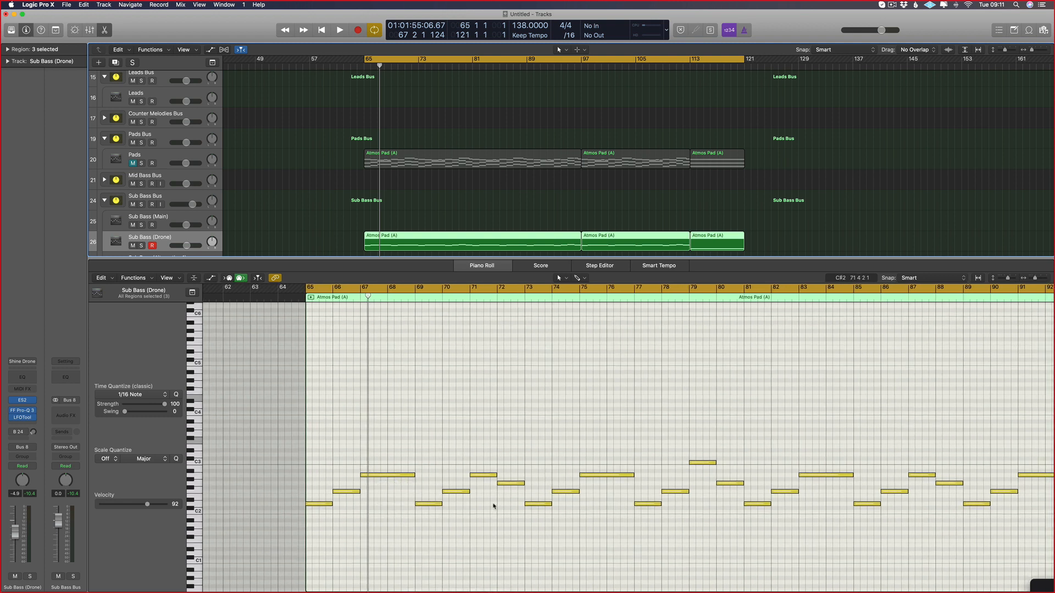
left_click_drag(394, 447, 385, 505)
left_click(607, 475, "shift")
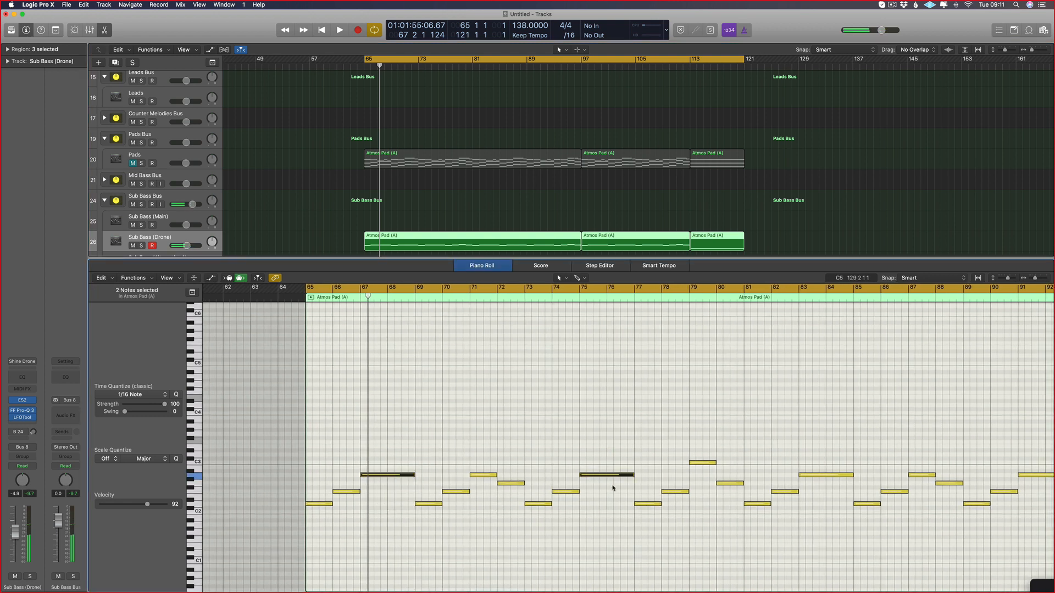
key("super+a")
key("alt+shift+Down")
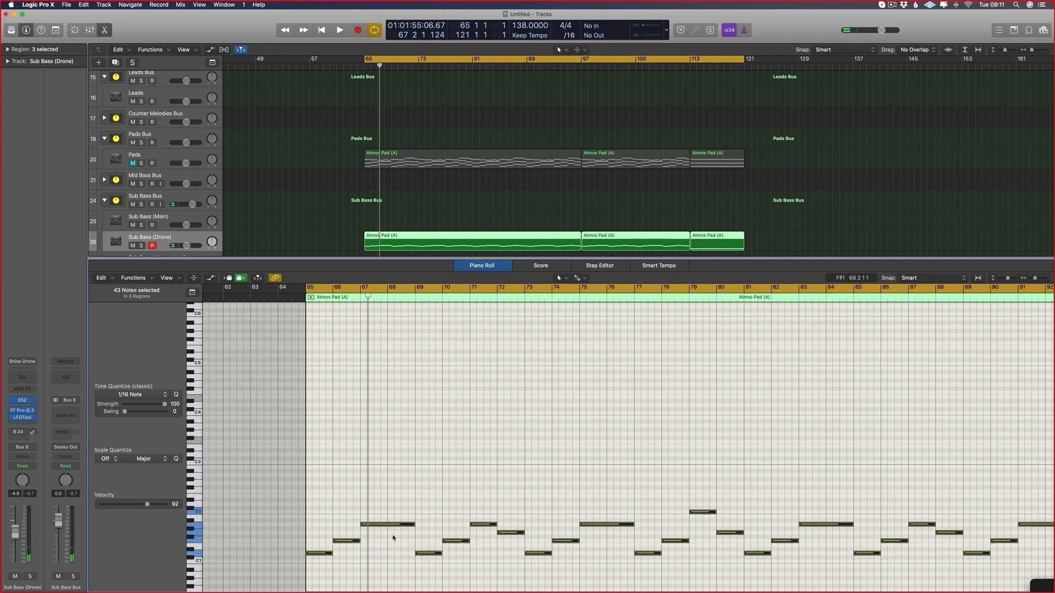
- Play the Sub Bass (Drone) line from bar 65 and raise its track volume slightly to -4.6 dB
key("space")
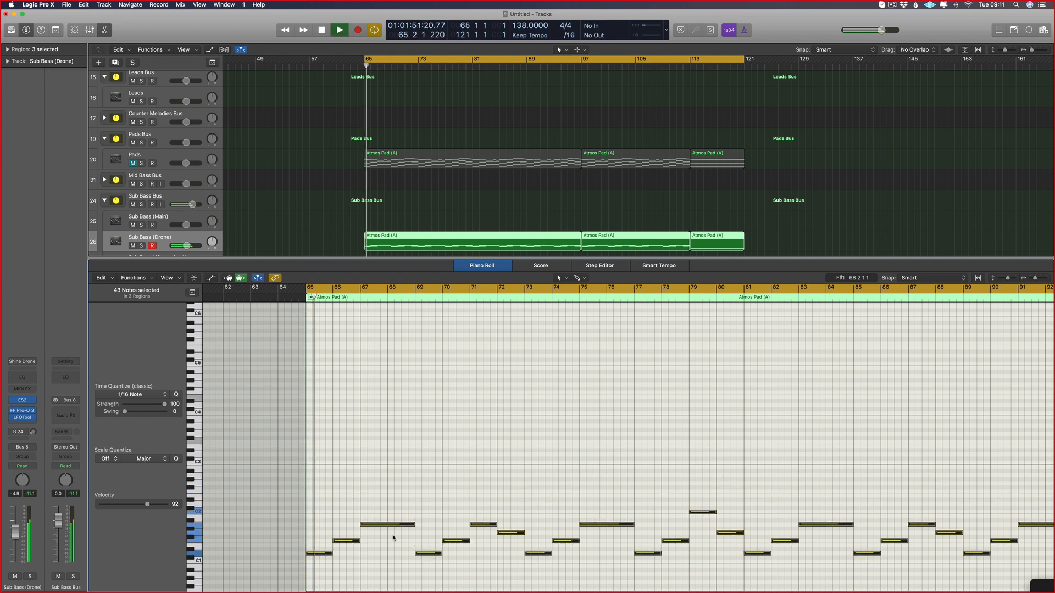
key("super+Right")
key("super+Right")
key("super+Right")
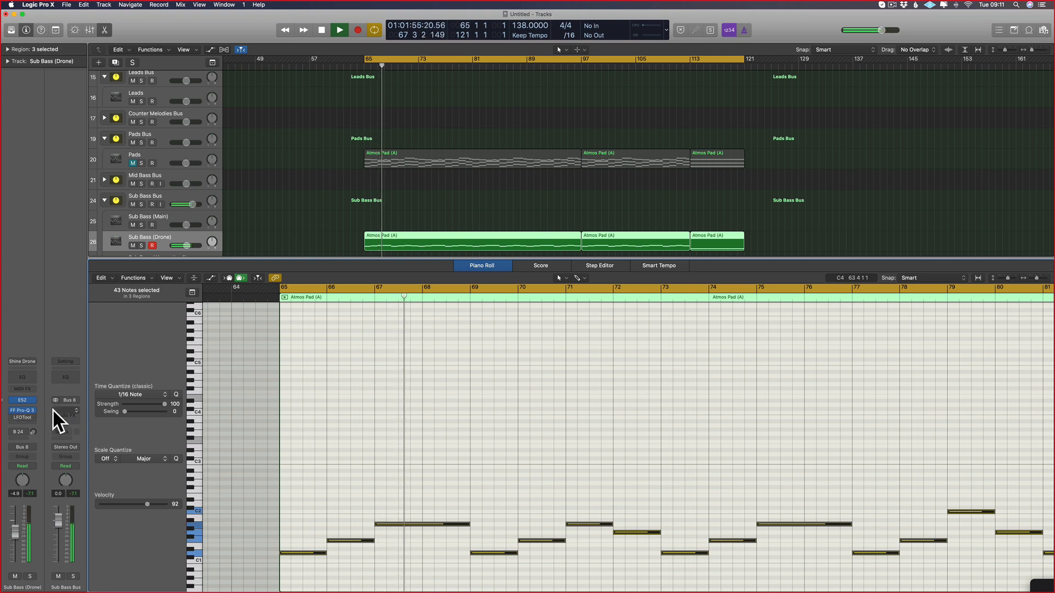
left_click_drag(19, 538, 20, 537)
scroll(280, 471, "up", 1)
key("super+Left")
key("super+Left")
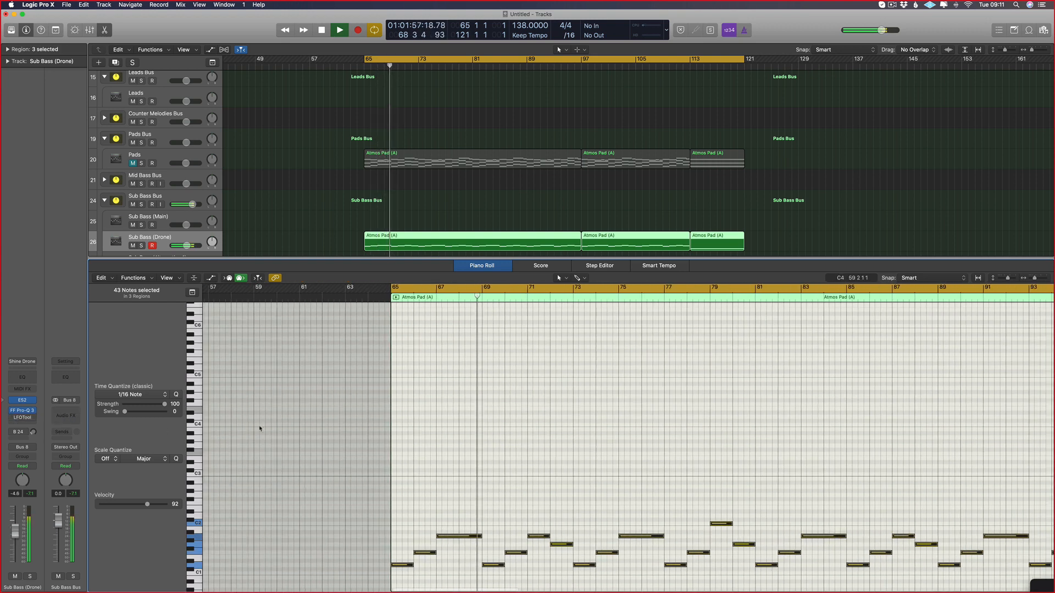
scroll(263, 426, "right", 5)
scroll(264, 423, "down", 3)
scroll(263, 420, "right", 1)
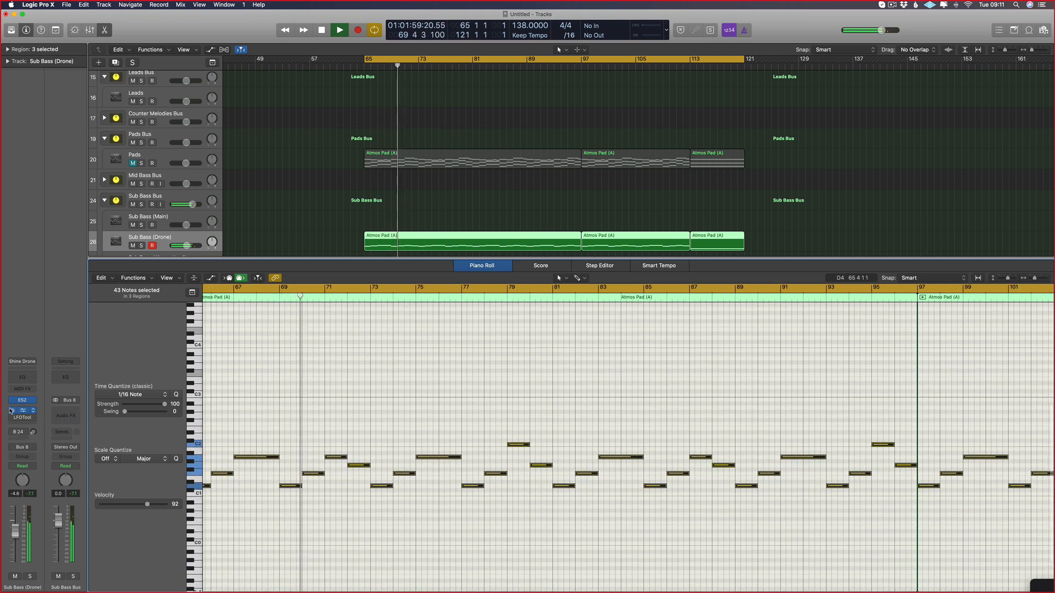
- View the LFOTool and ES2 plug-ins on the Sub Bass (Drone) track, hide their windows and stop playback
left_click(22, 418)
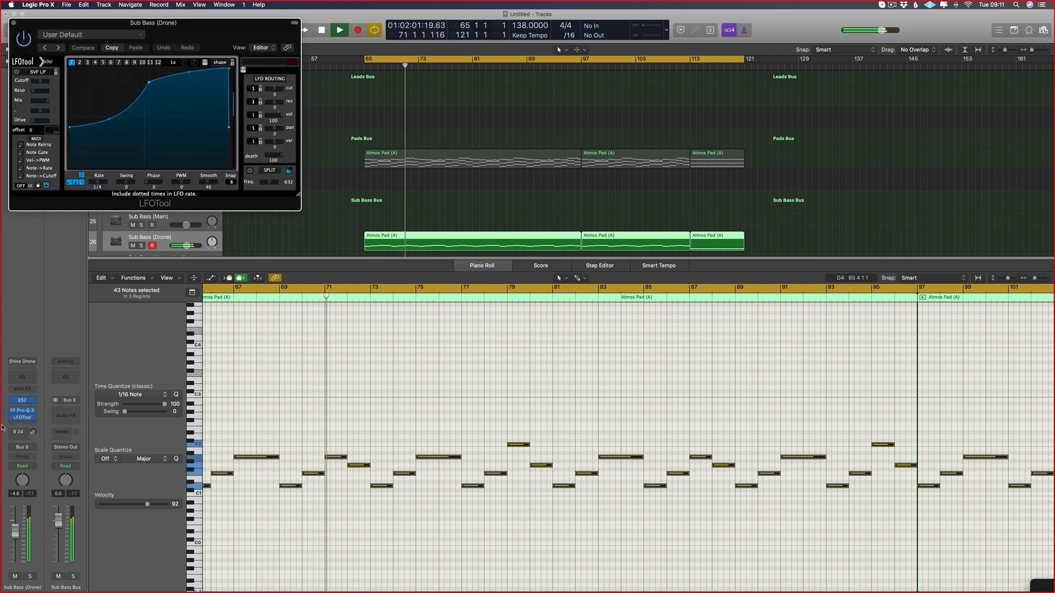
left_click(24, 402)
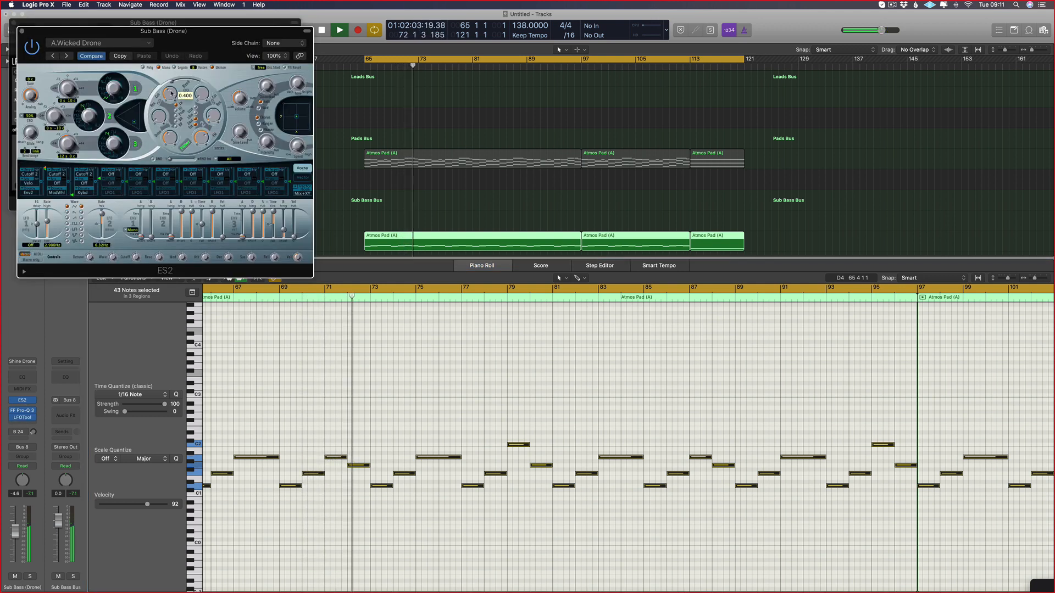
key("v")
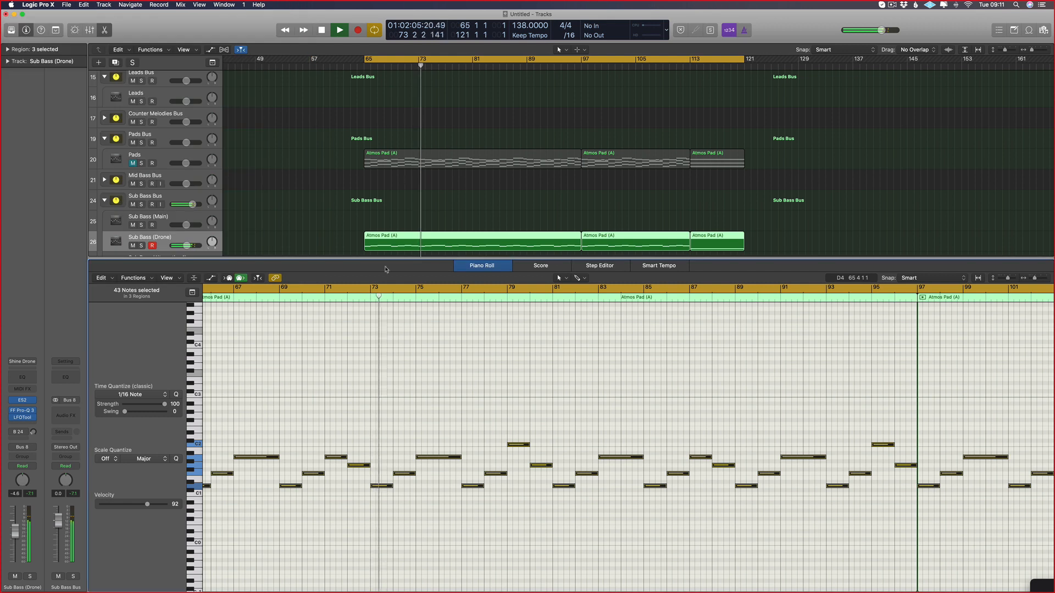
key("space")
- Close the Piano Roll, mute the Sub Bass (Drone) track and return the playhead to bar 65
key("p")
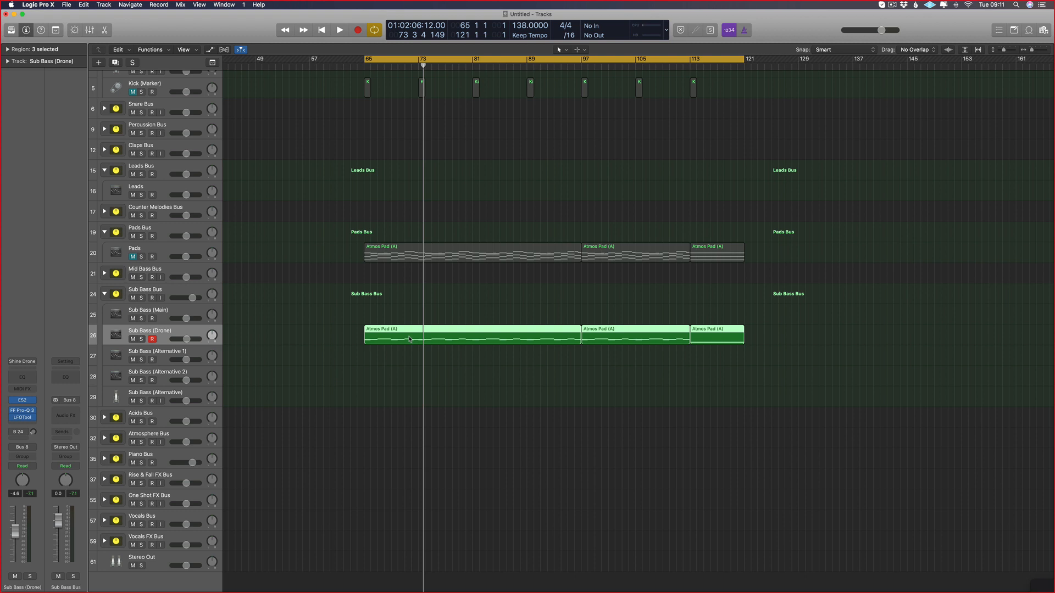
left_click(132, 339)
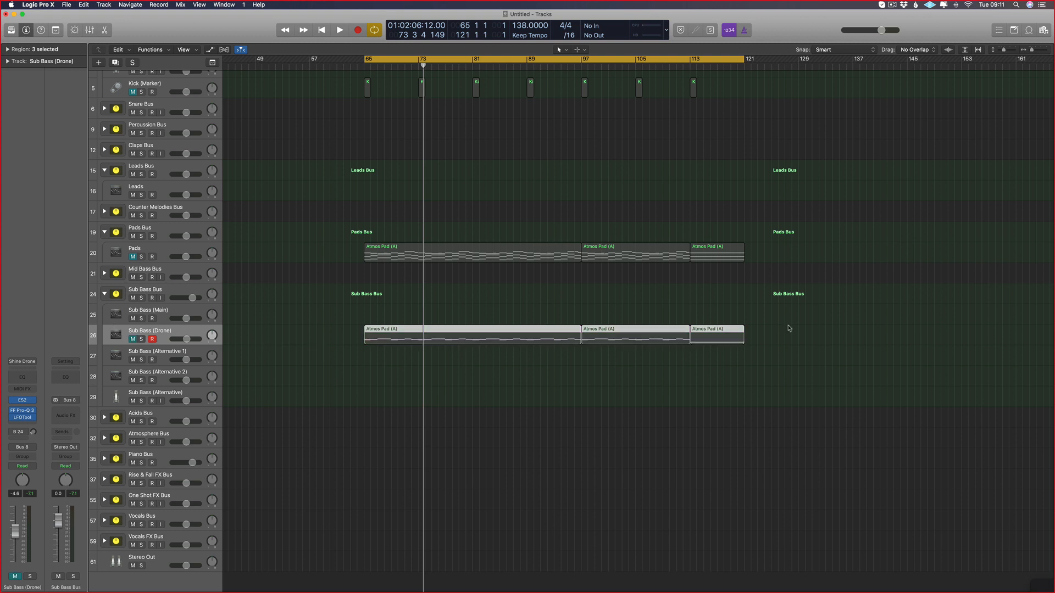
left_click_drag(811, 331, 427, 357)
key("Return")
left_click_drag(775, 250, 290, 225)
left_click(294, 259)
scroll(147, 240, "up", 1)
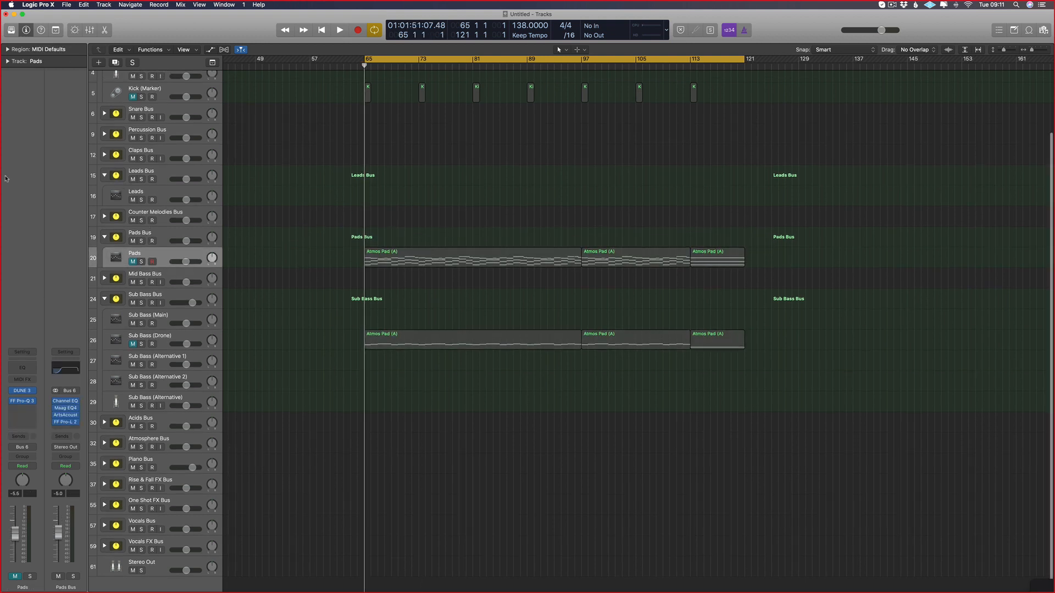
left_click(241, 203)
key("super+s")
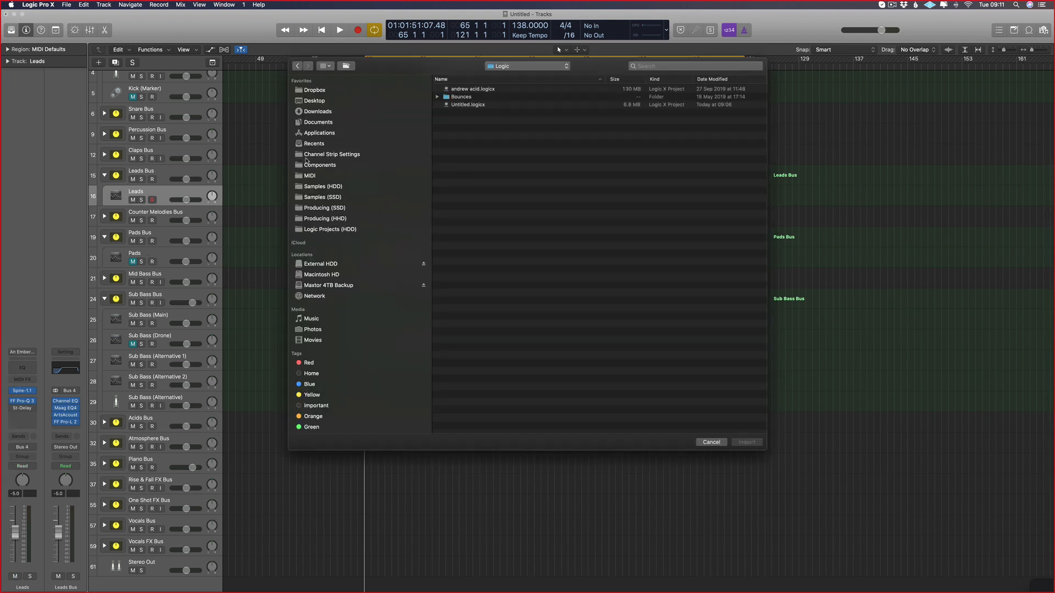
left_click(330, 121)
left_click(318, 111)
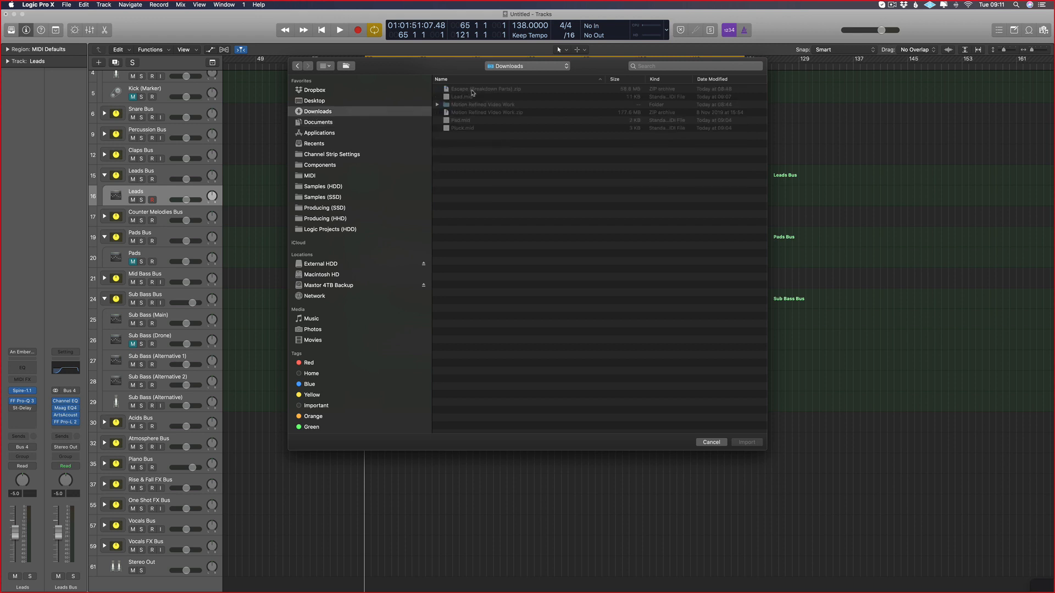
key("Escape")
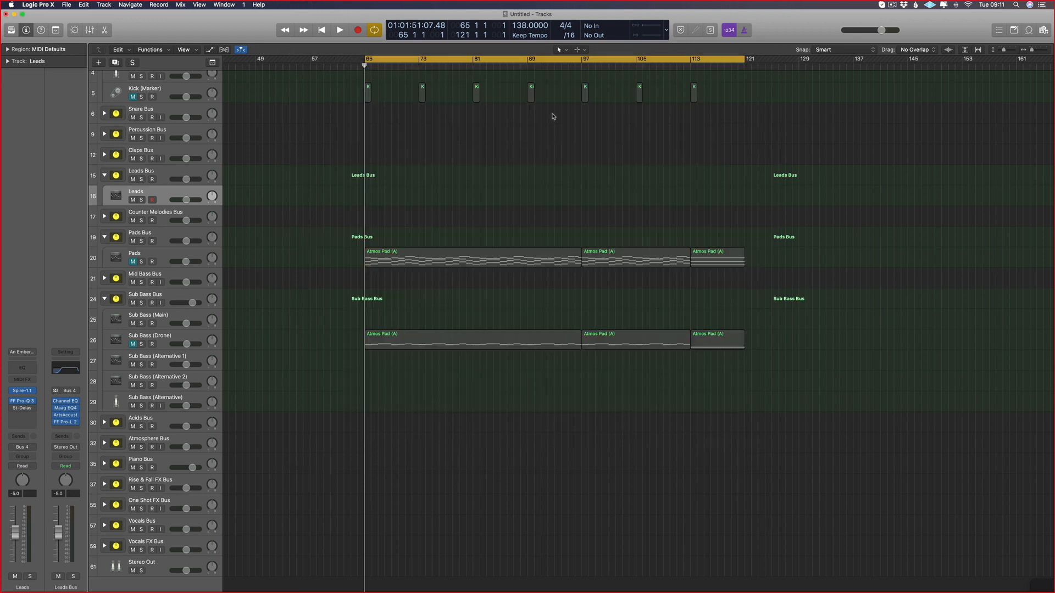
key("super+shift+i")
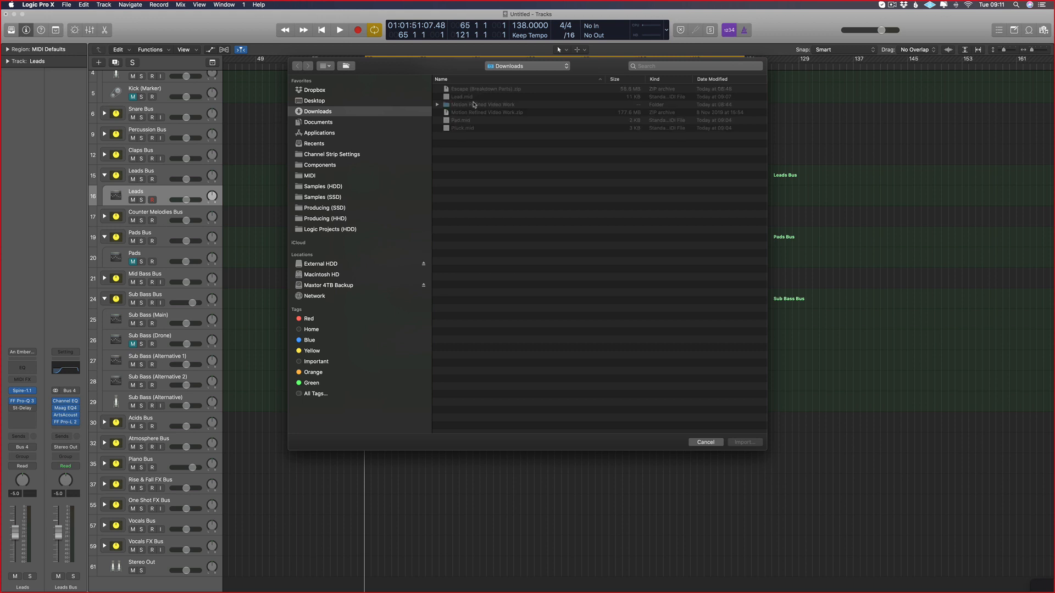
key("Escape")
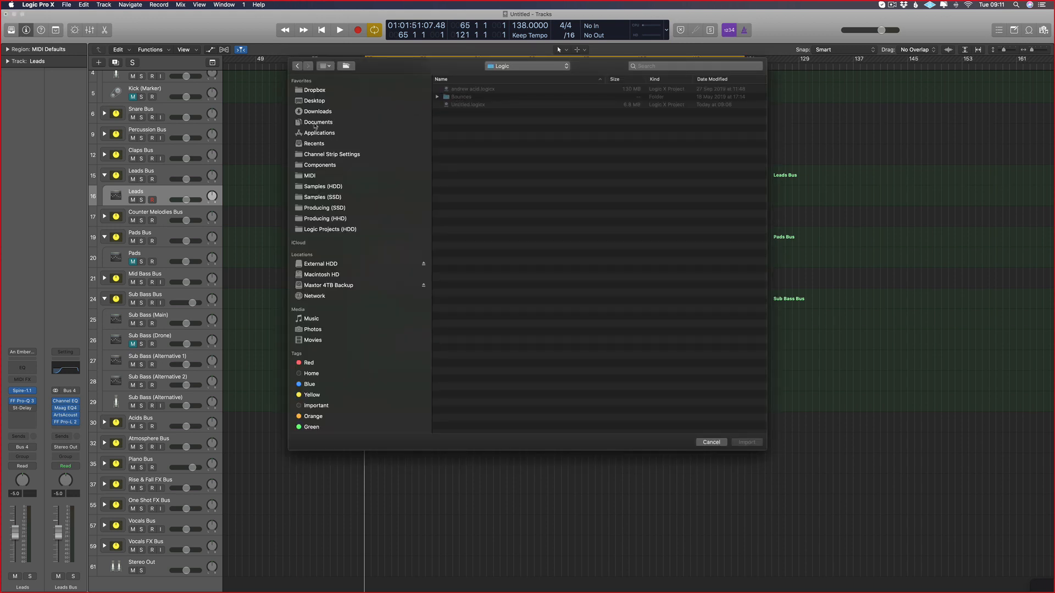
left_click(315, 122)
double_click(477, 93)
key("Escape")
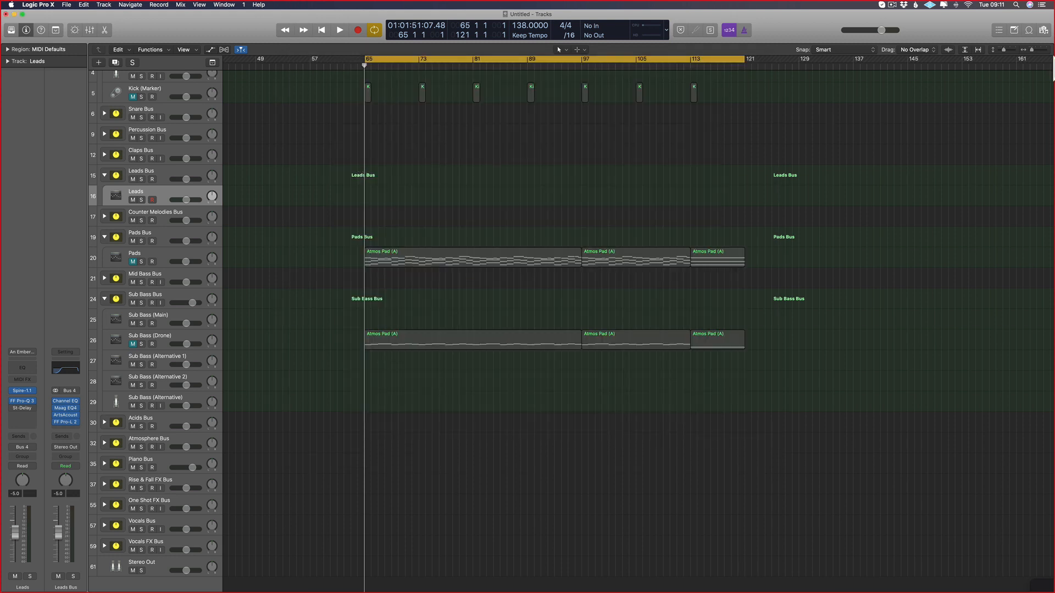
- Show all files in the browser and place Lead.mid from Downloads on the Leads track at bar 65
key("f")
left_click(1020, 51)
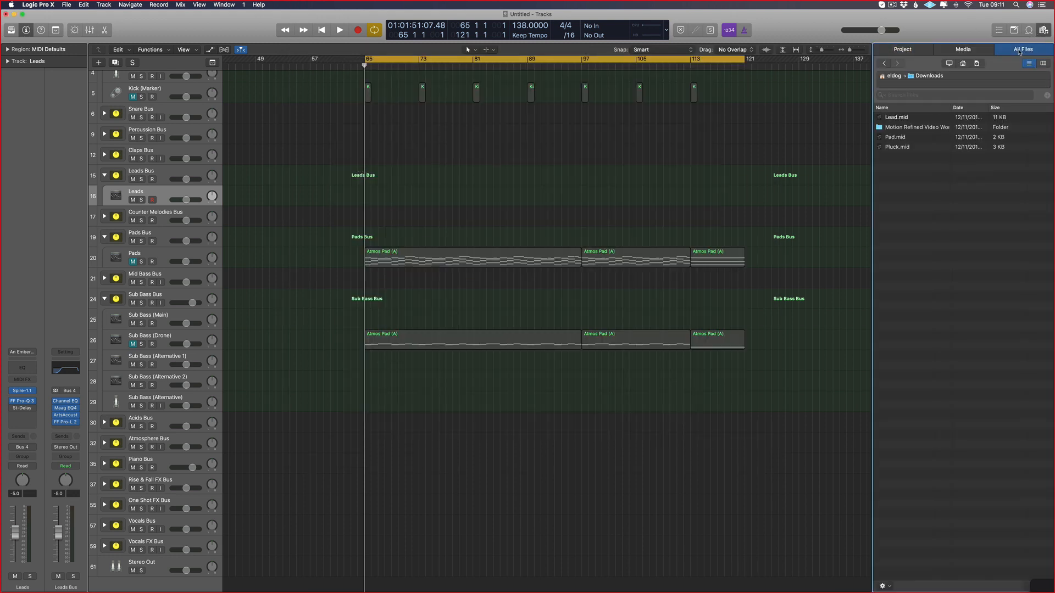
left_click_drag(893, 119, 363, 202)
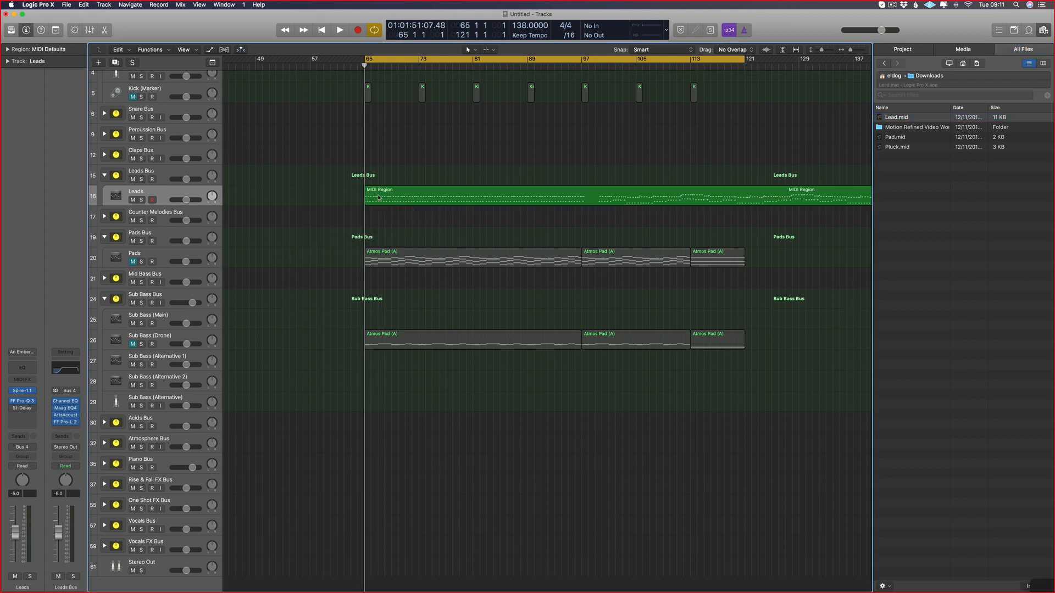
key("super+Left")
scroll(517, 201, "left", 3)
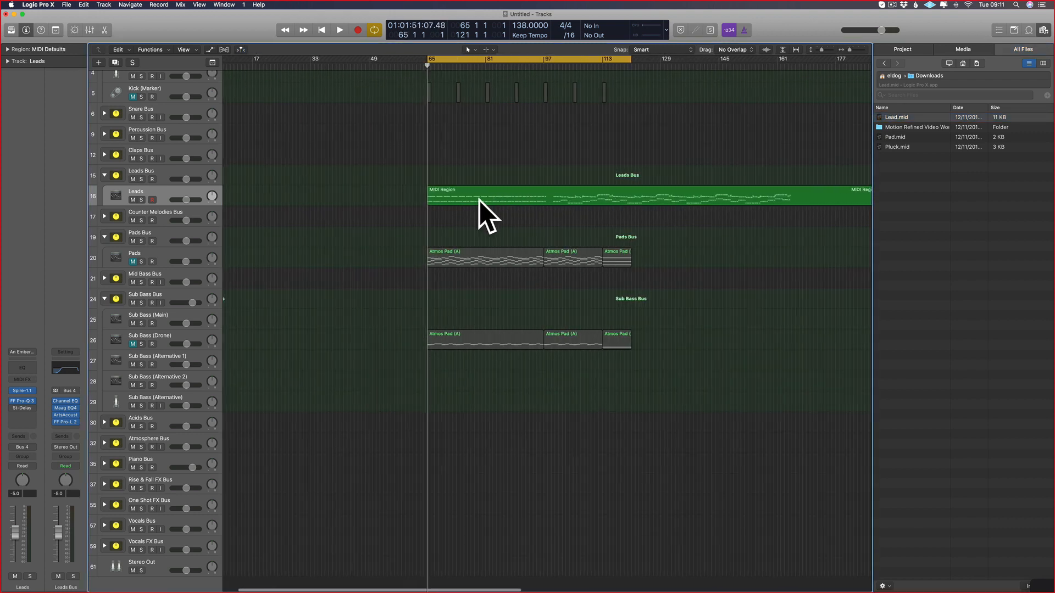
- Move the lead MIDI region earlier on the Leads track to start at about bar 30 while auditioning from bar 65
left_click_drag(492, 199, 369, 202)
scroll(344, 204, "up", 6)
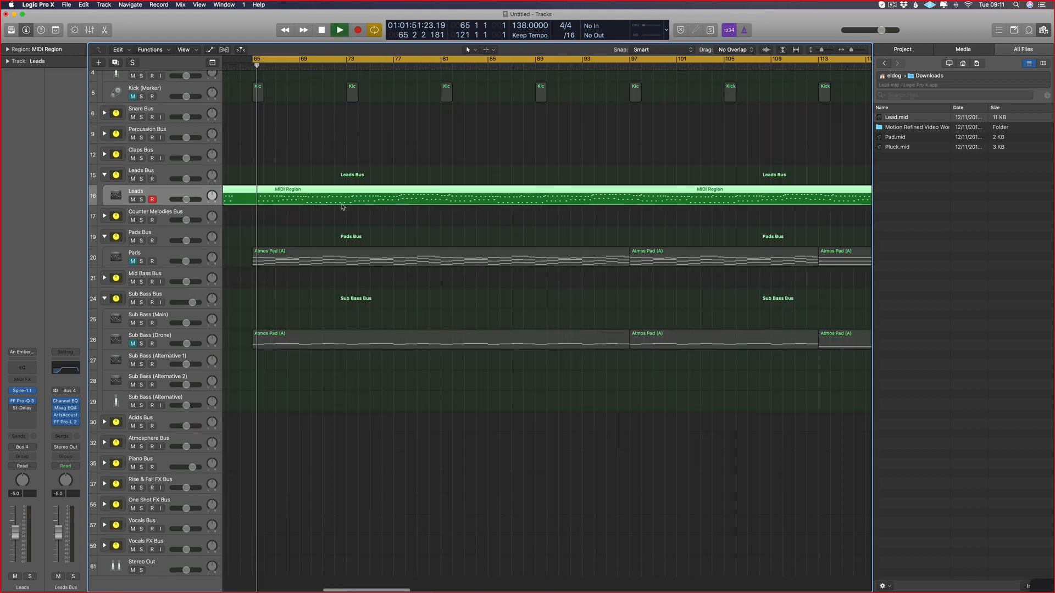
scroll(379, 202, "left", 5)
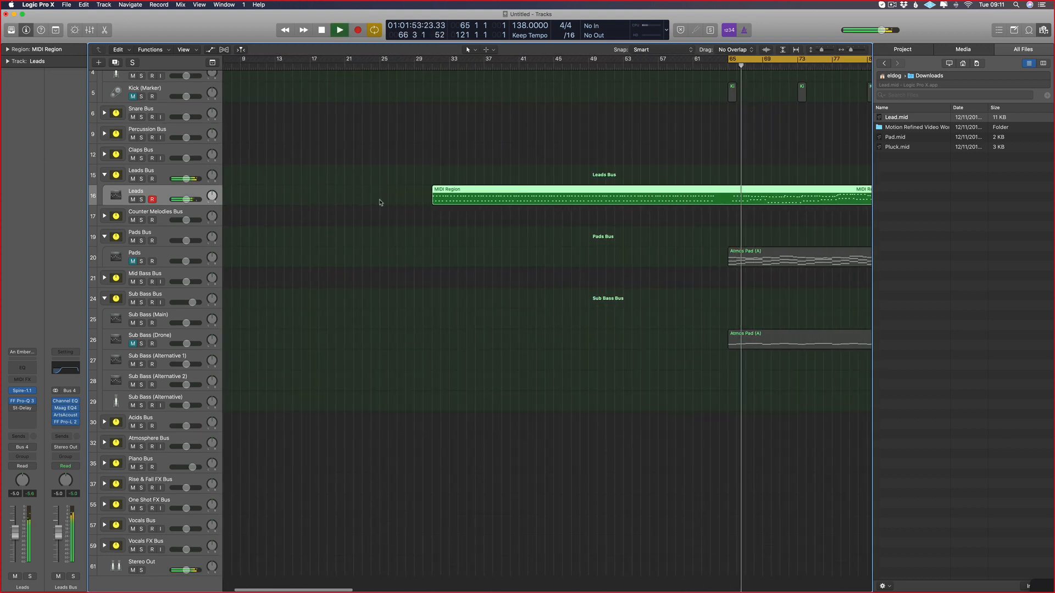
left_click_drag(445, 201, 436, 203)
scroll(467, 207, "right", 10)
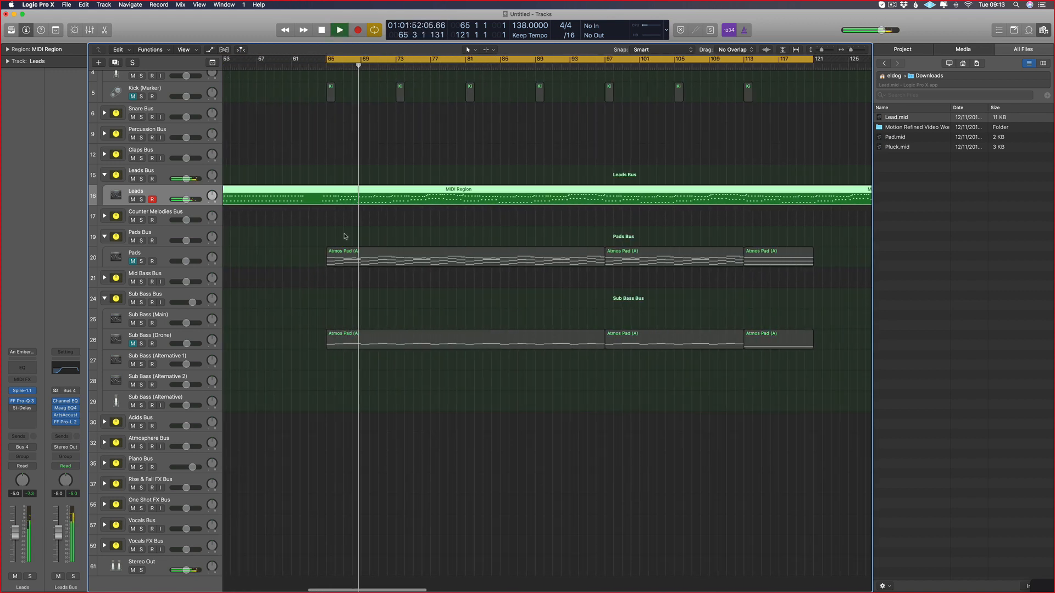
- Check the lead melody's alignment with the pads, shift its region about one bar later and stop playback
scroll(345, 236, "up", 5)
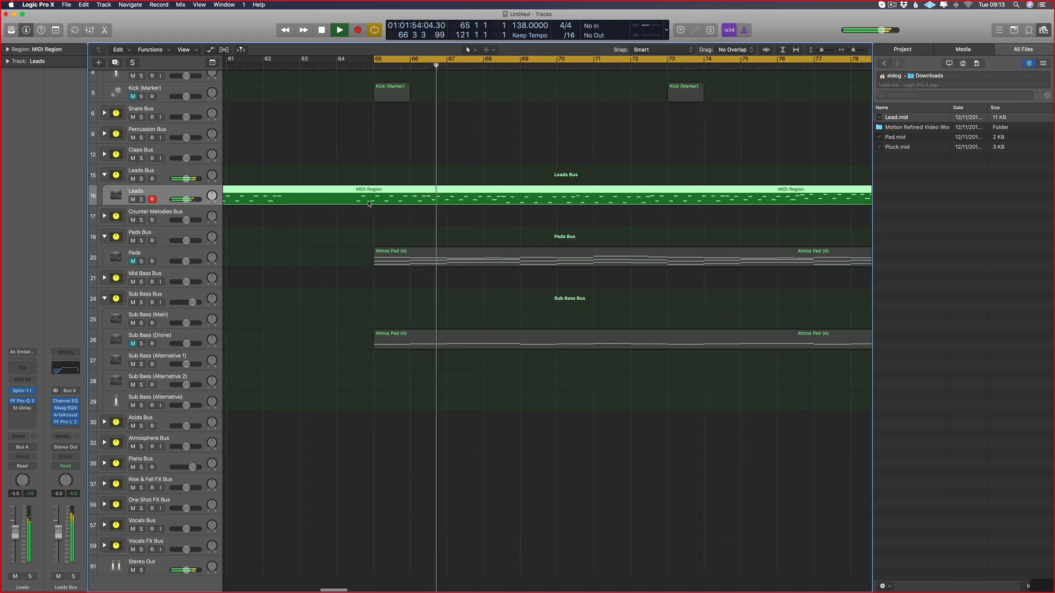
scroll(363, 204, "down", 8)
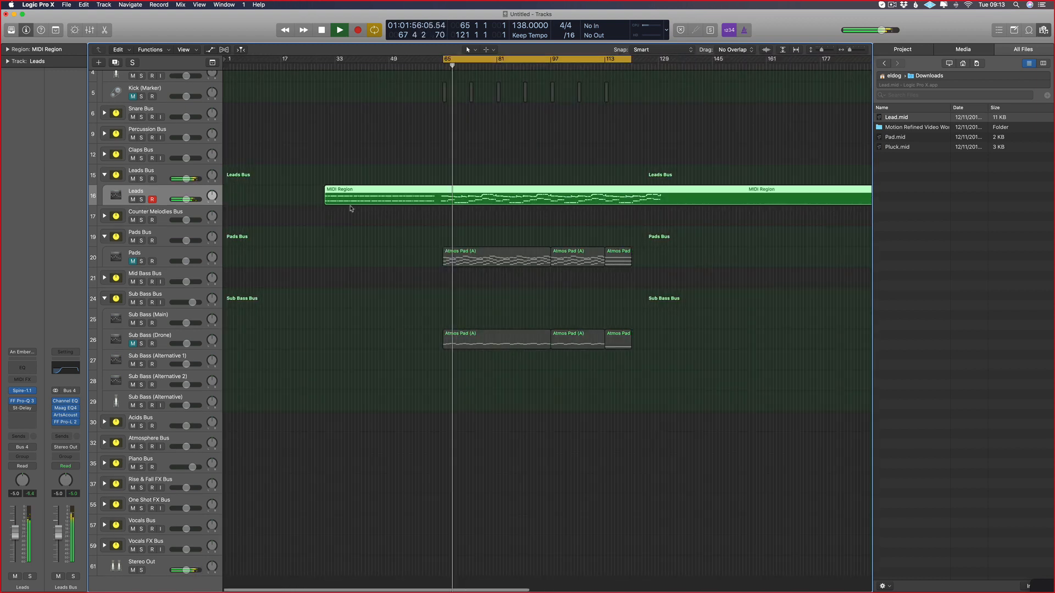
scroll(355, 199, "up", 5)
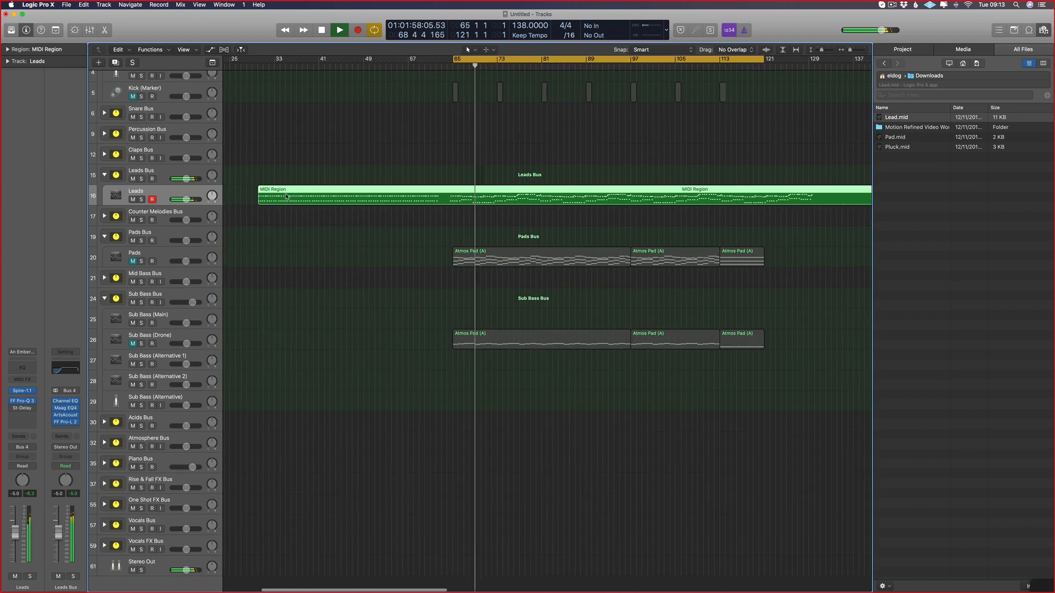
scroll(255, 205, "up", 3)
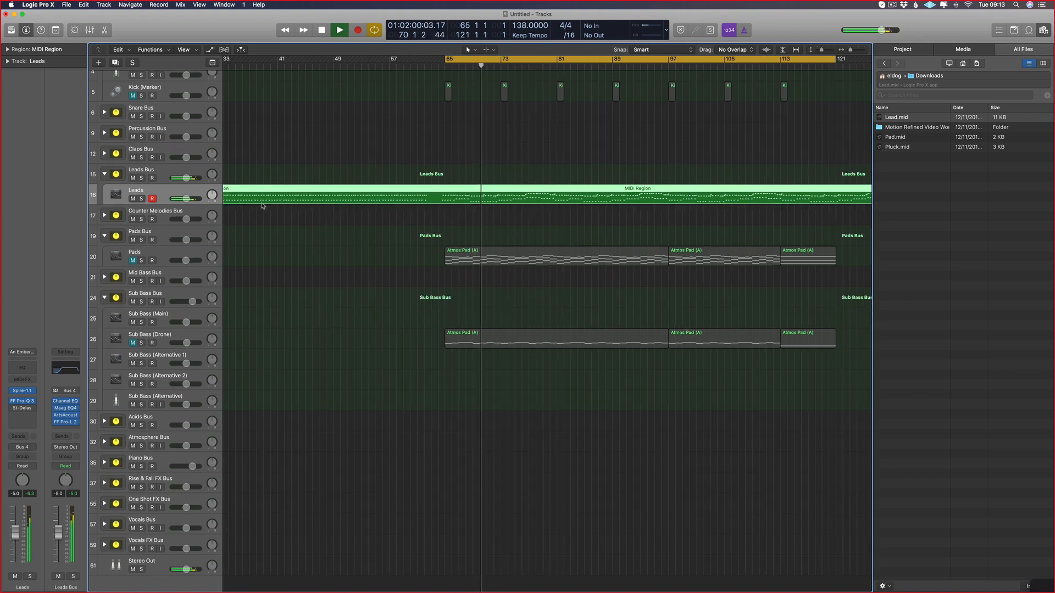
scroll(297, 200, "left", 2)
left_click_drag(331, 198, 339, 198)
key("space")
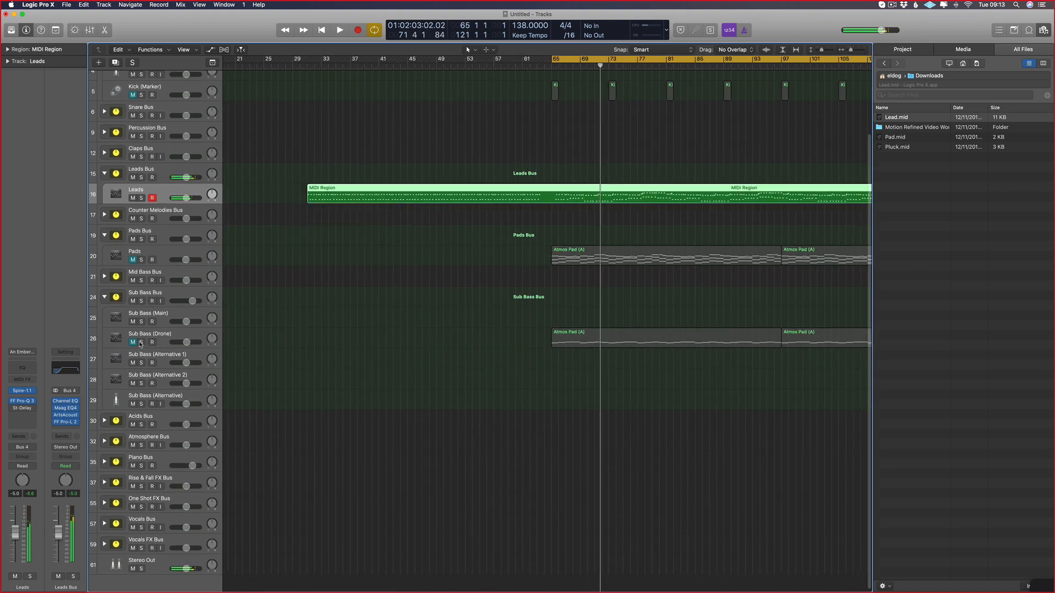
- Solo the Sub Bass (Drone) and Leads tracks and play them together from bar 65
left_click(141, 343)
key("space")
left_click(141, 197)
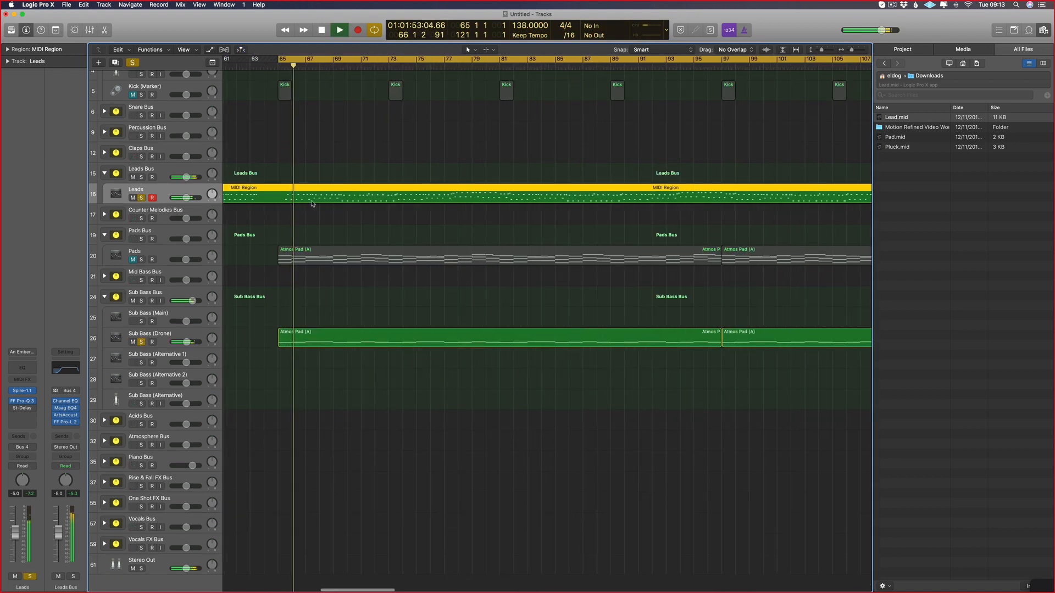
- Stop playback, split the lead region at about bar 64, delete the earlier part and shift the remainder about half a bar earlier
scroll(412, 200, "up", 5)
key("space")
scroll(411, 201, "right", 1)
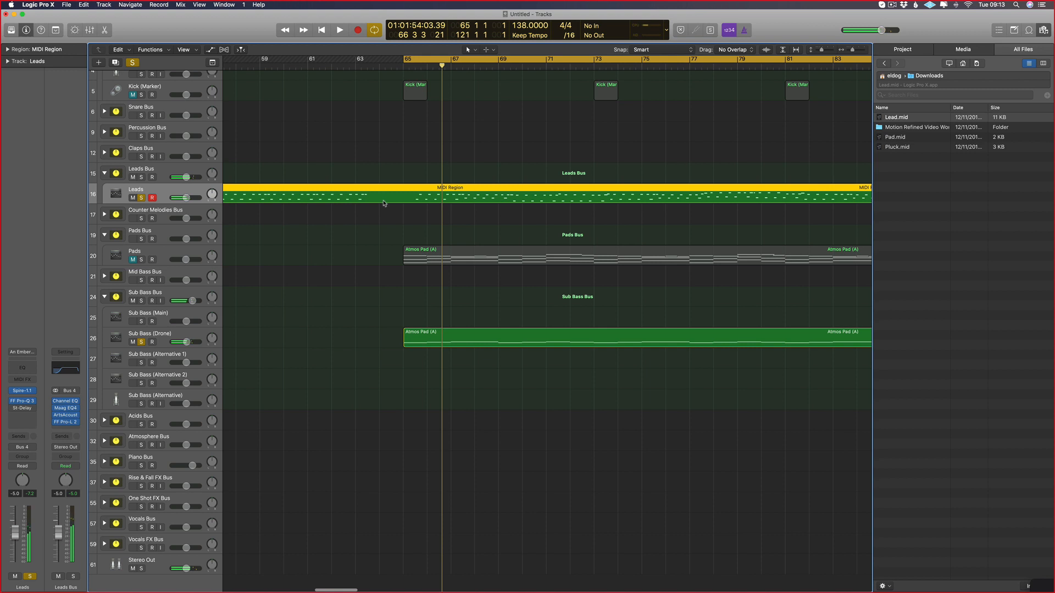
left_click(382, 201)
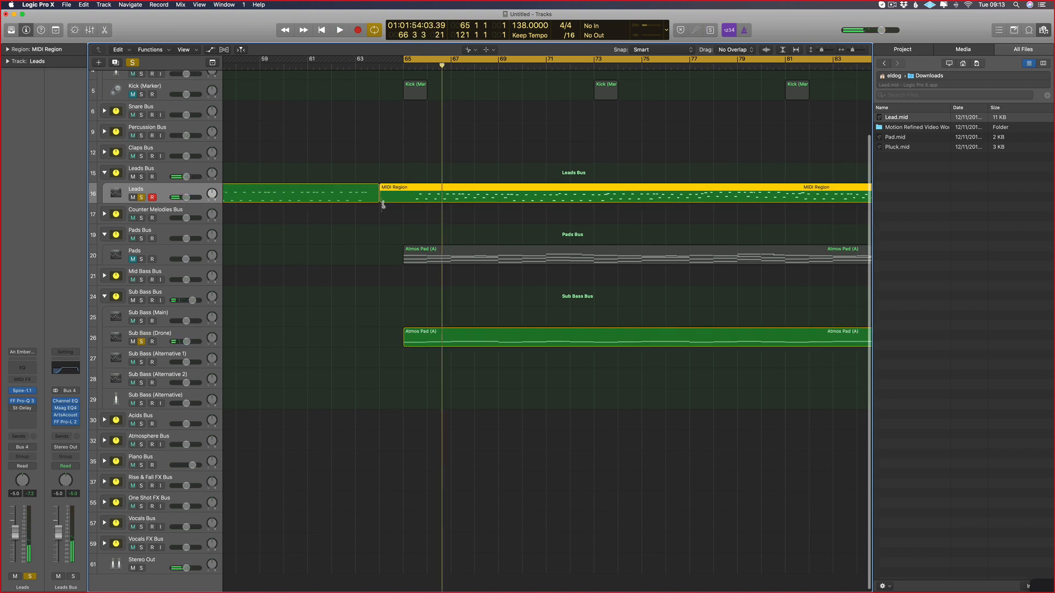
left_click(357, 201)
key("Delete")
left_click(395, 199)
left_click_drag(395, 199, 385, 201)
- Play the lead from bar 65, inspecting its notes in the Piano Roll and its Spire synth settings
double_click(386, 202)
key("space")
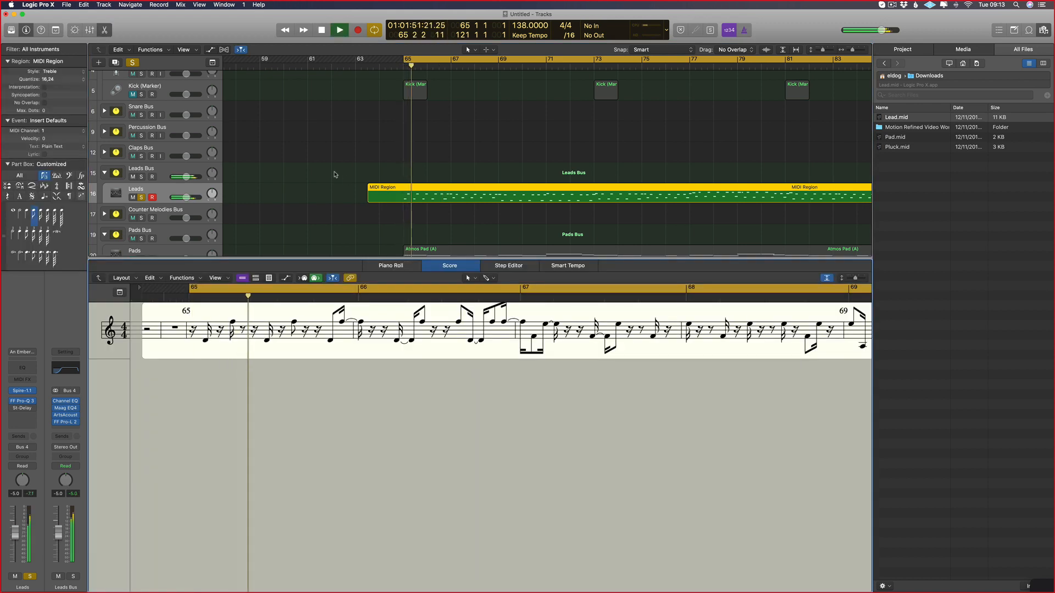
key("p")
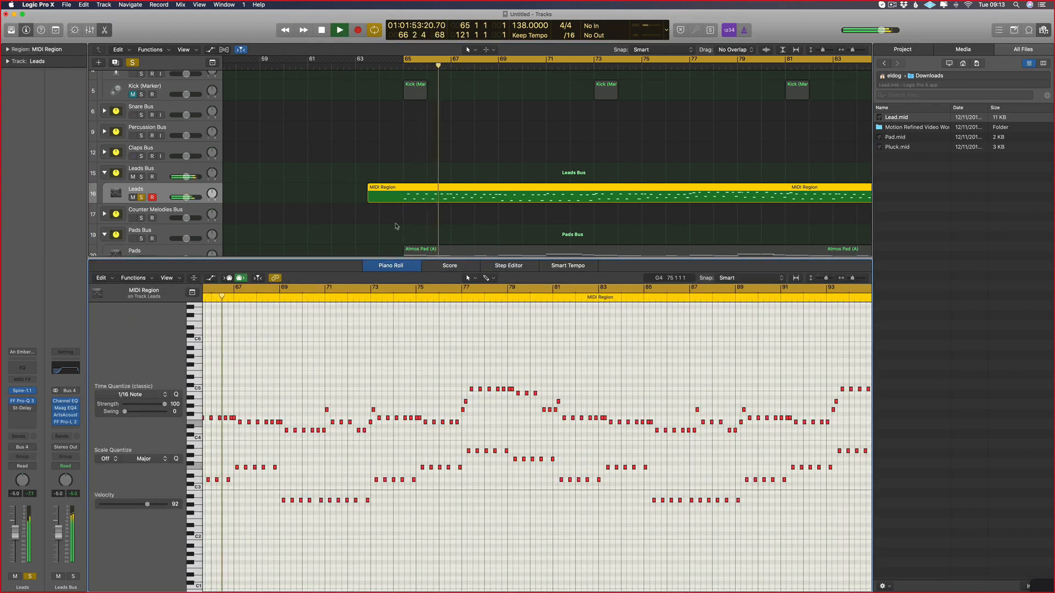
key("p")
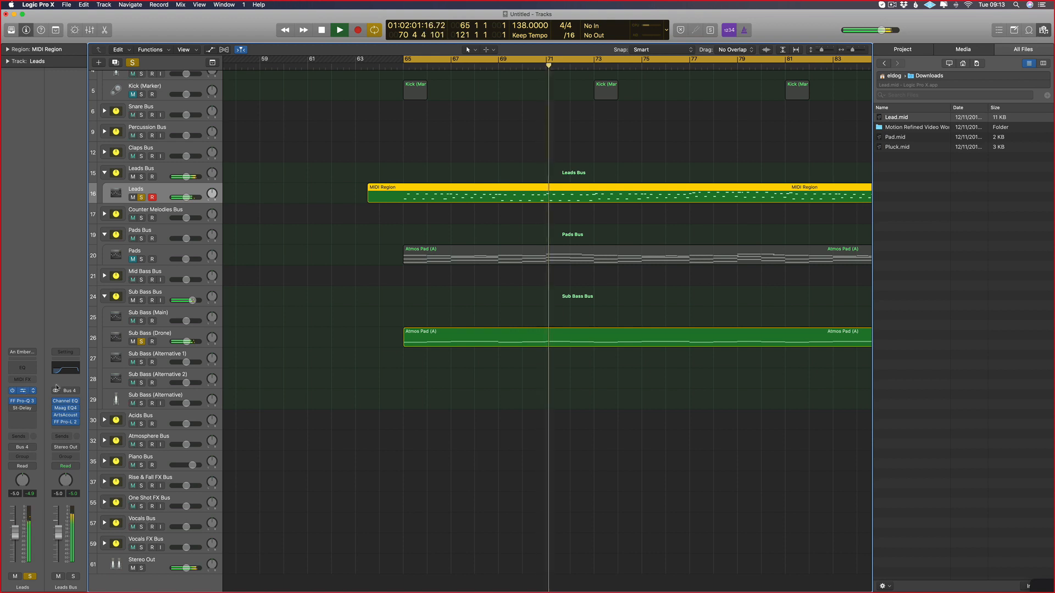
left_click(22, 391)
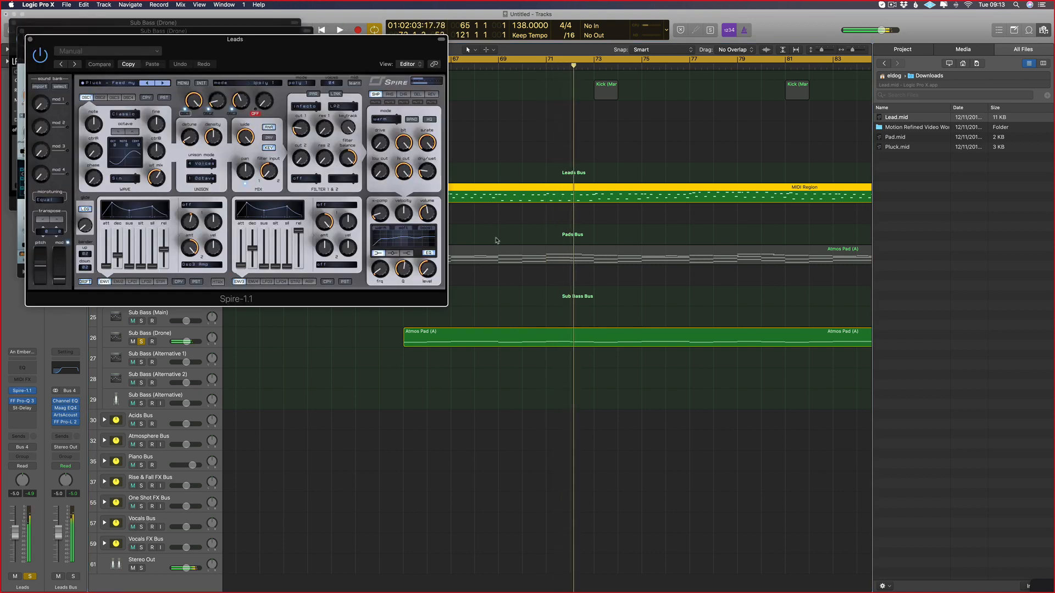
key("super+w")
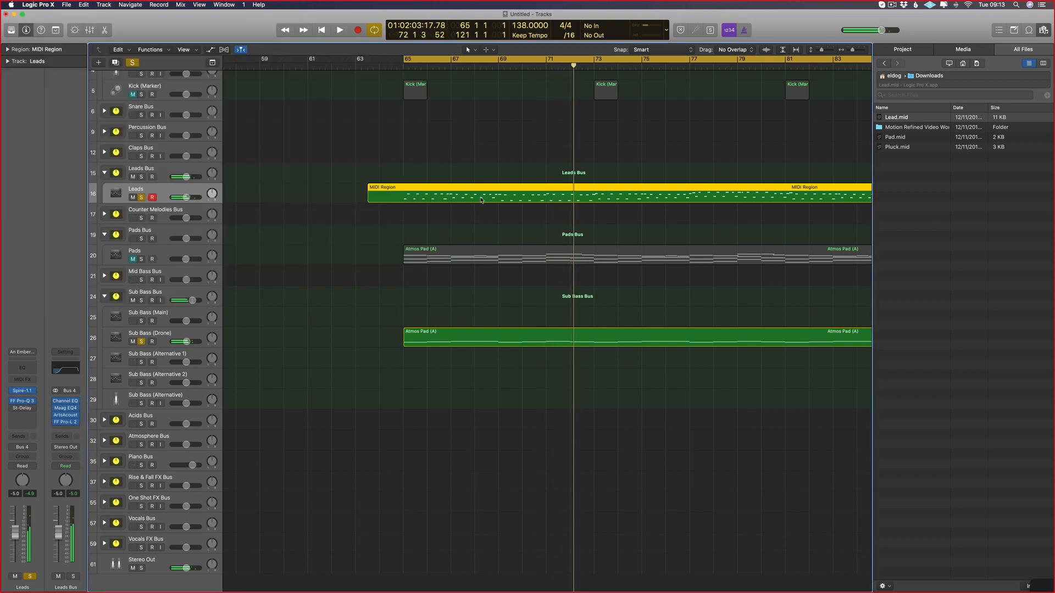
- Compare the lead and Sub Bass (Drone) regions together in the Piano Roll and play them from bar 65
left_click(450, 340, "shift")
key("p")
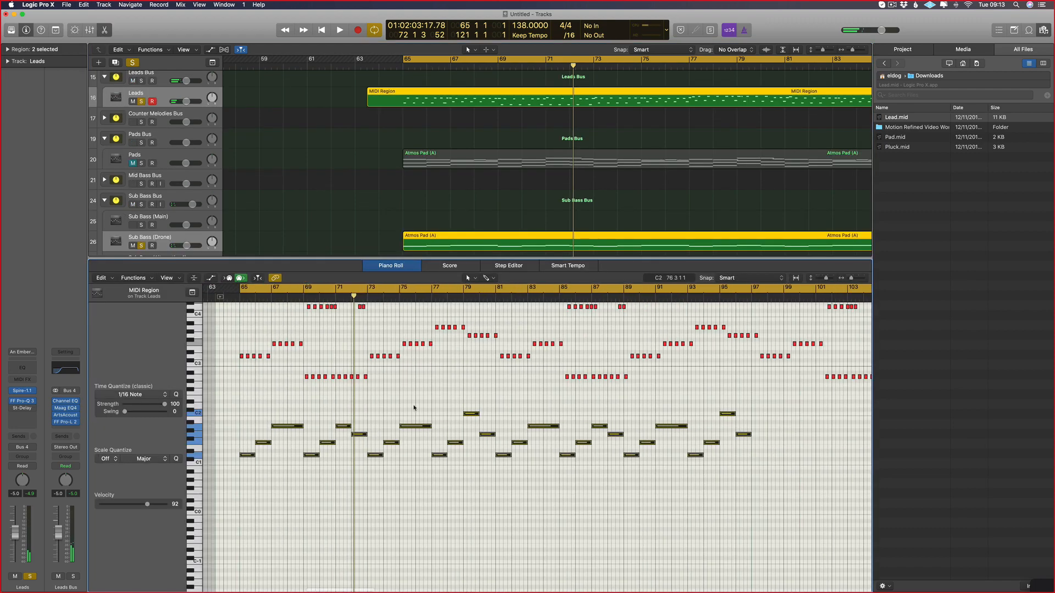
key("z")
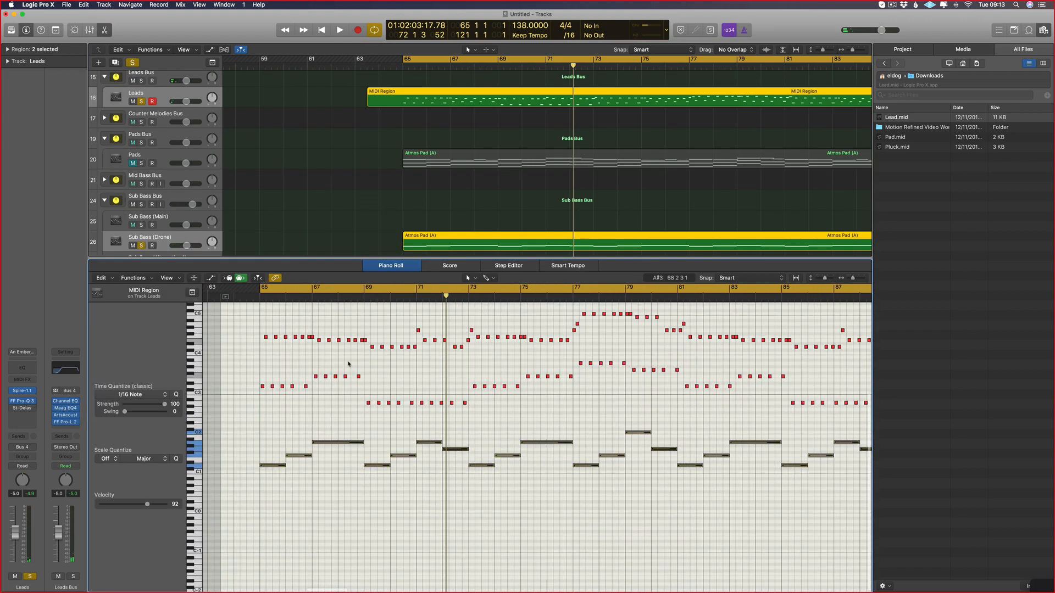
scroll(441, 385, "right", 5)
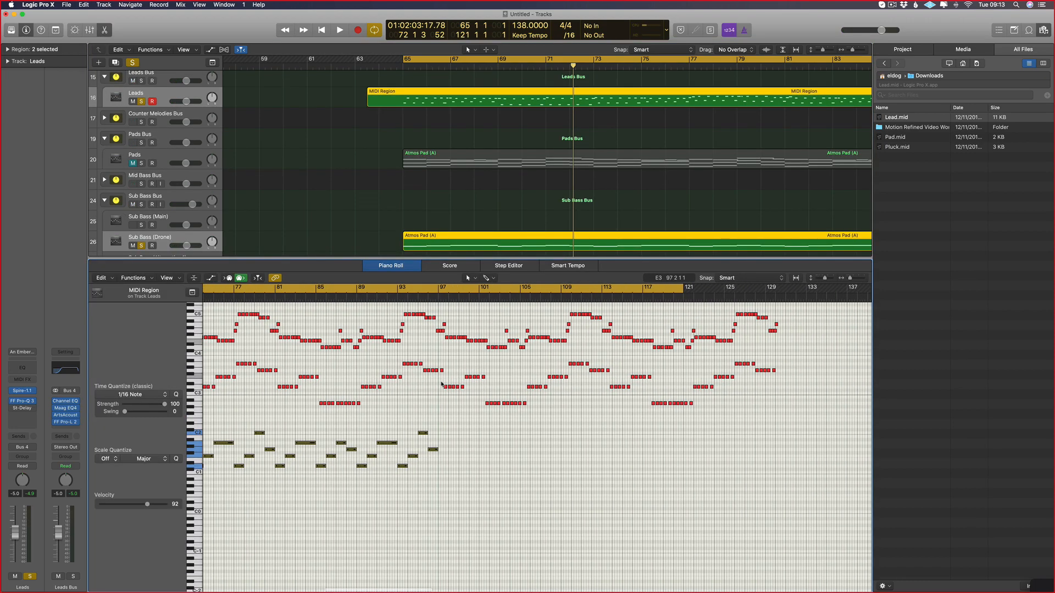
scroll(442, 384, "up", 1)
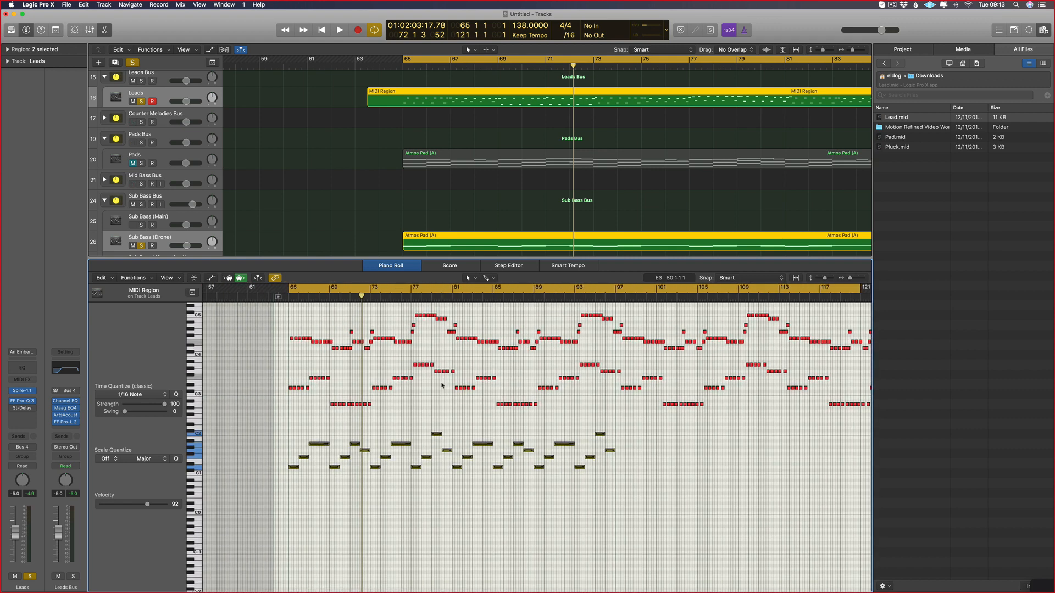
key("space")
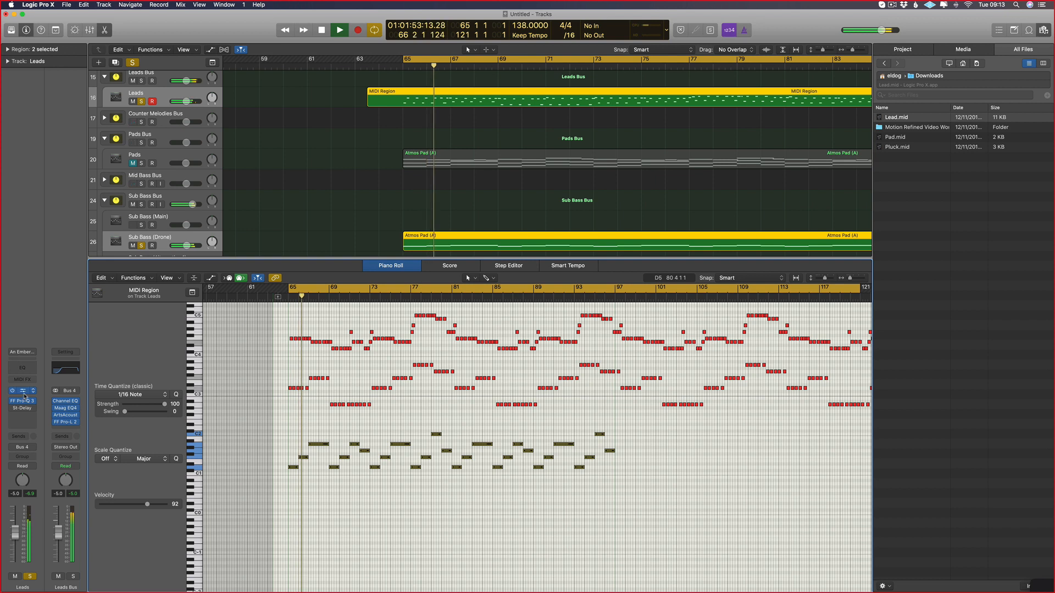
- Audition Spire presets on the Leads track, switch to the Altitude Soundbank and load the preset PL - Breeze
key("v")
left_click(157, 84)
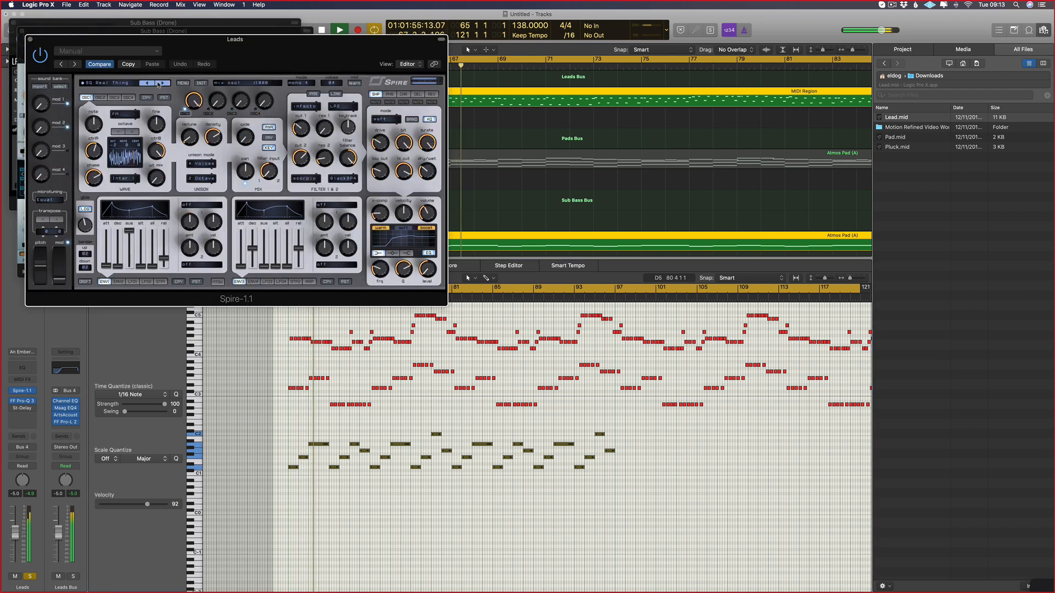
left_click(157, 84)
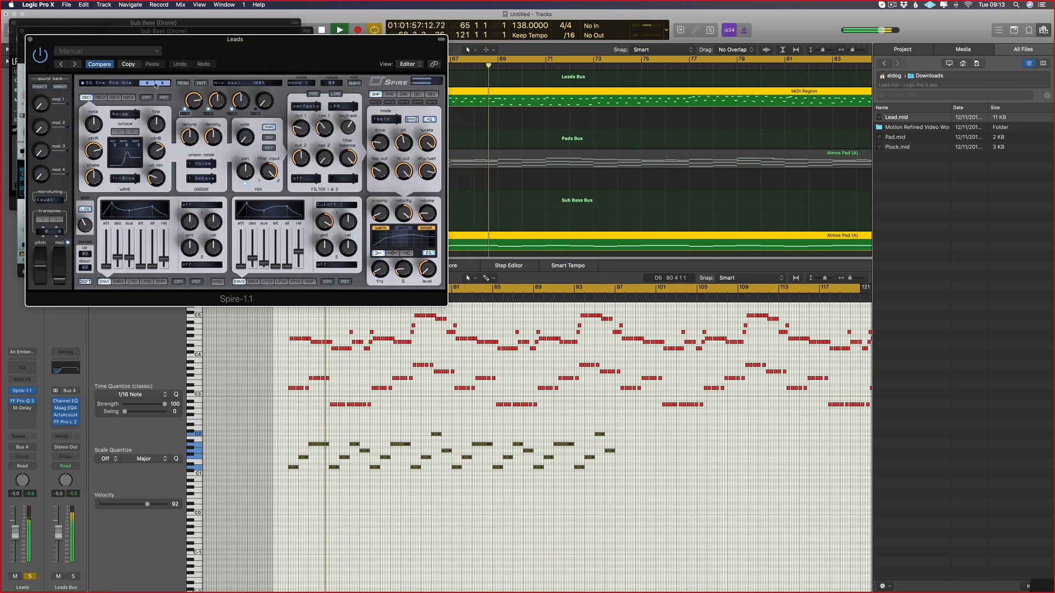
left_click(189, 84)
mouse_move(209, 93)
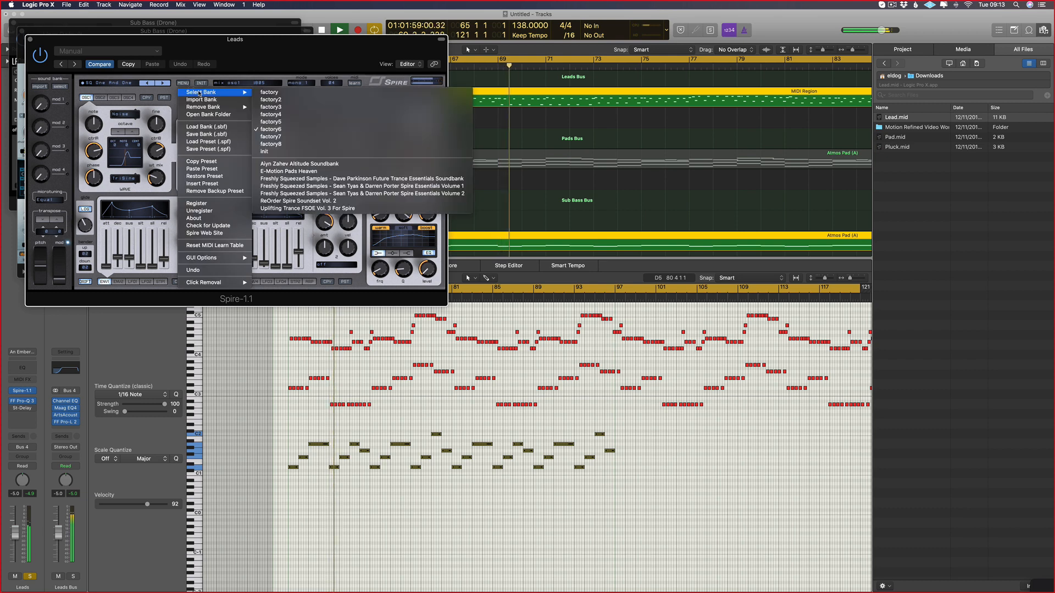
left_click(312, 164)
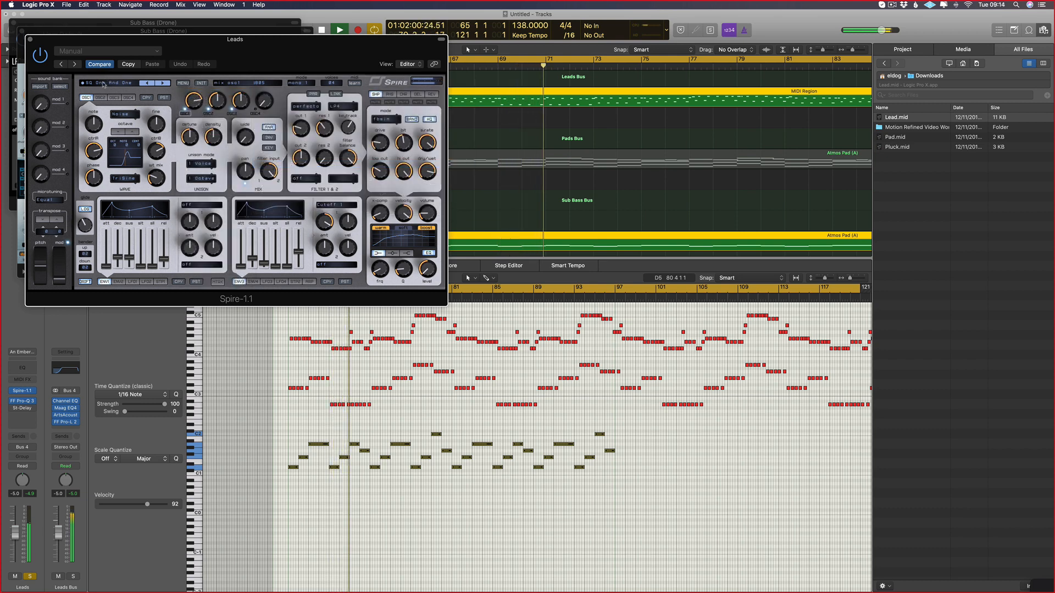
left_click(110, 83)
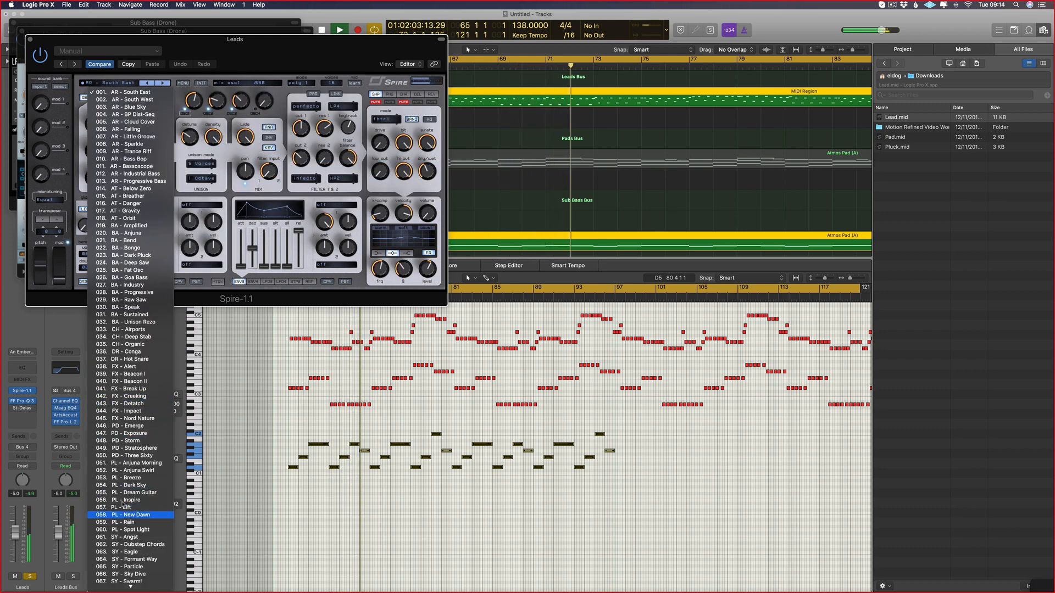
left_click(128, 477)
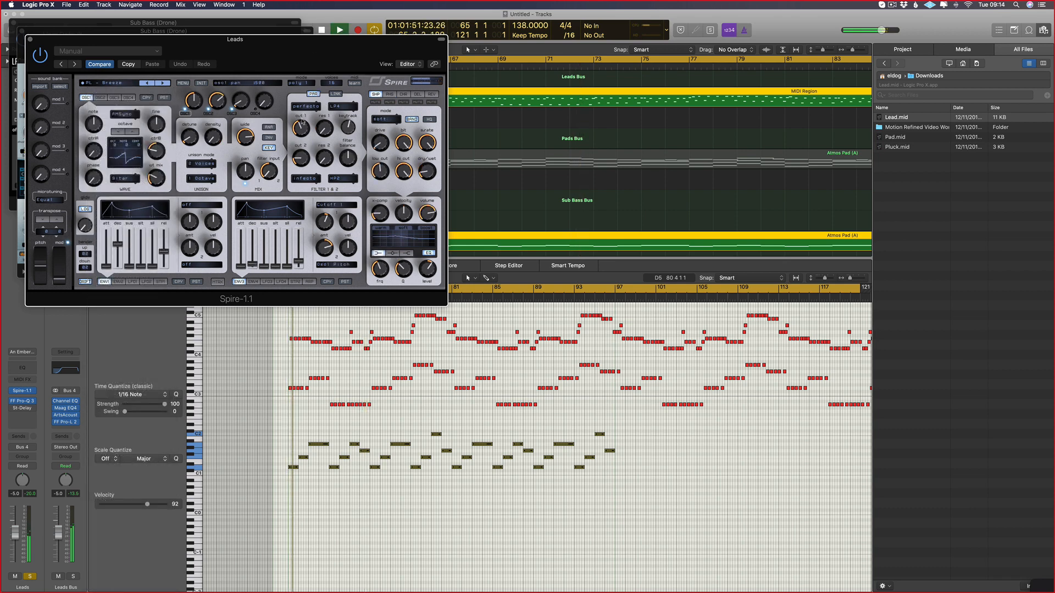
- Enable the stereo delay on the Leads channel and hide the plug-in windows
left_click(15, 413)
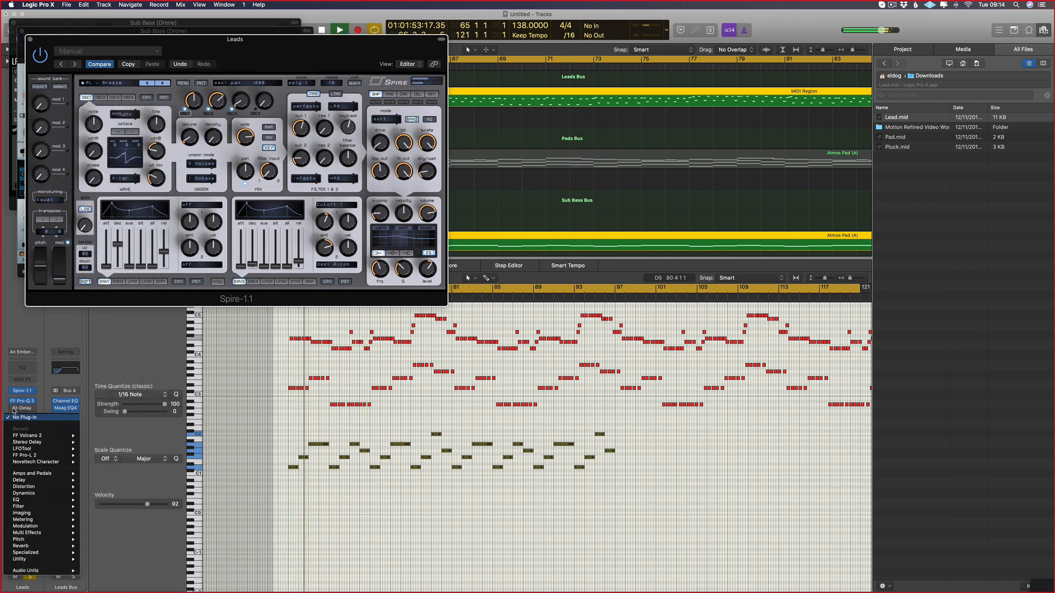
left_click(13, 409)
key("v")
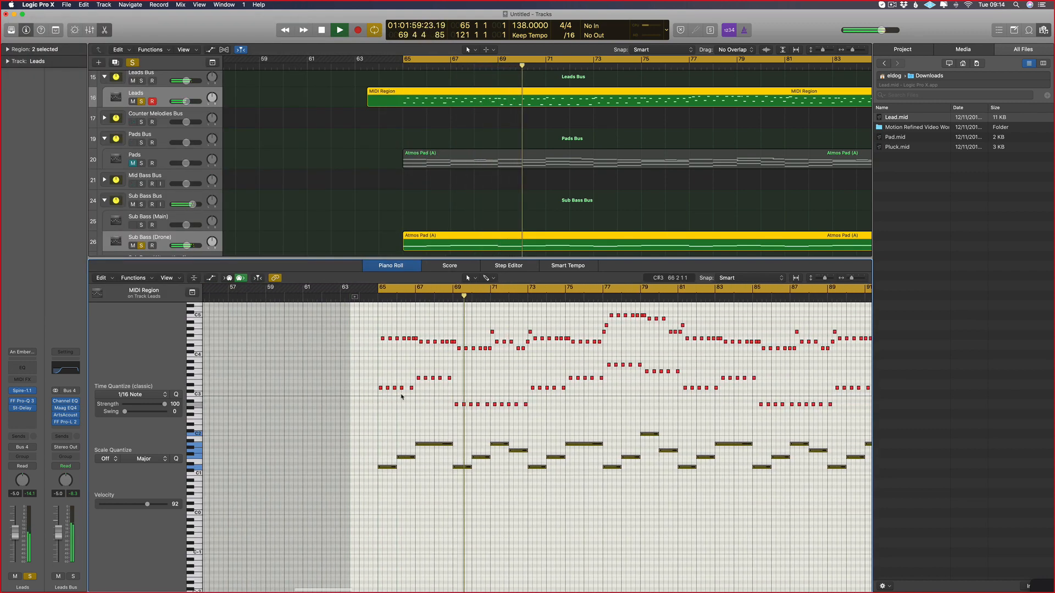
- Compare the lead and Atmos Pad regions together in the Piano Roll during playback from bar 65, then stop
scroll(397, 392, "up", 3)
left_click(401, 130)
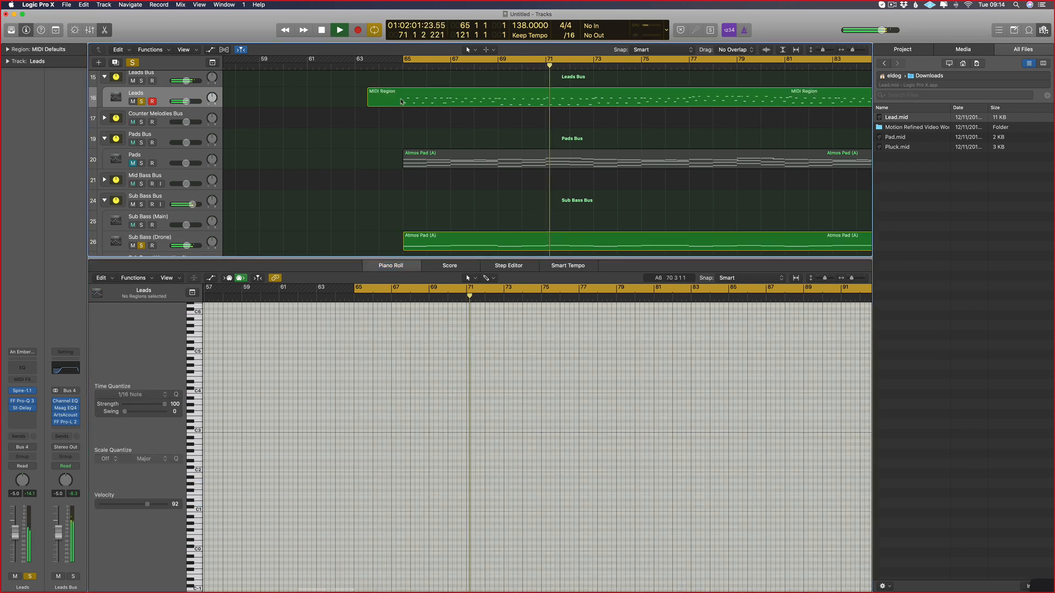
left_click(401, 99)
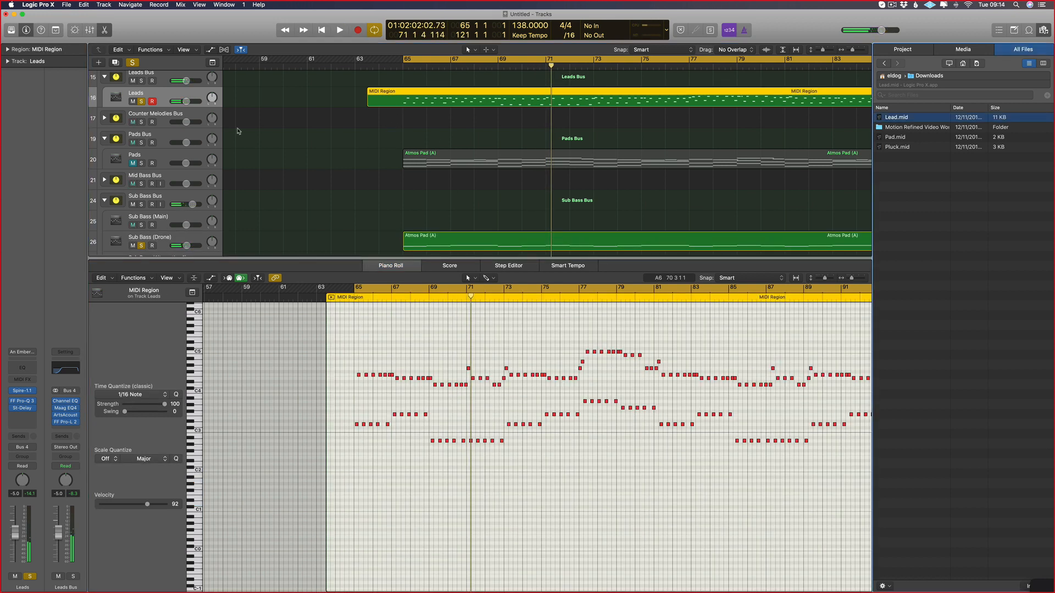
left_click(451, 163, "shift")
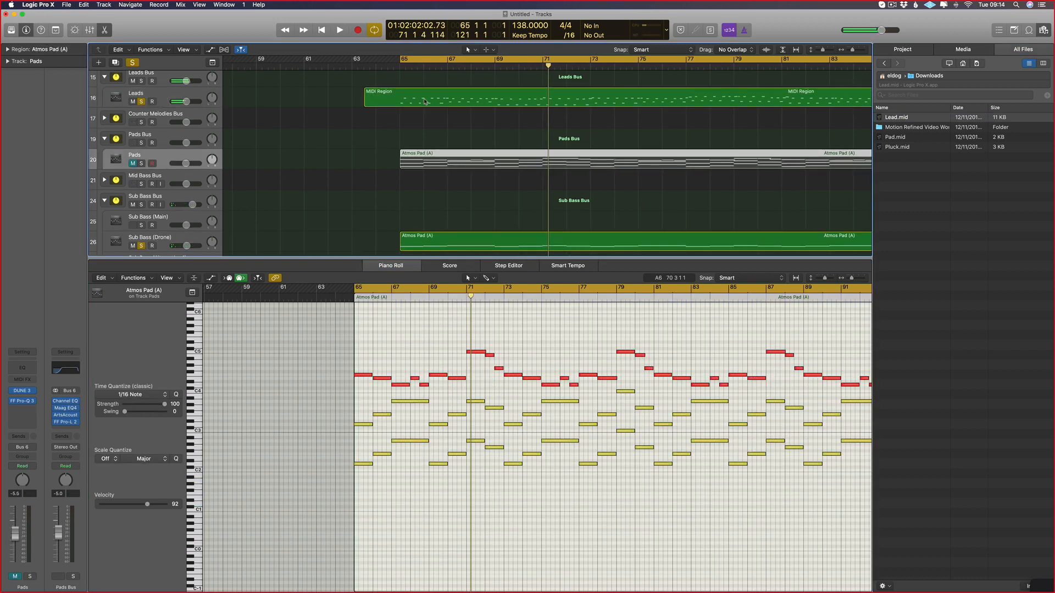
scroll(407, 150, "right", 1)
key("space")
scroll(407, 152, "up", 4)
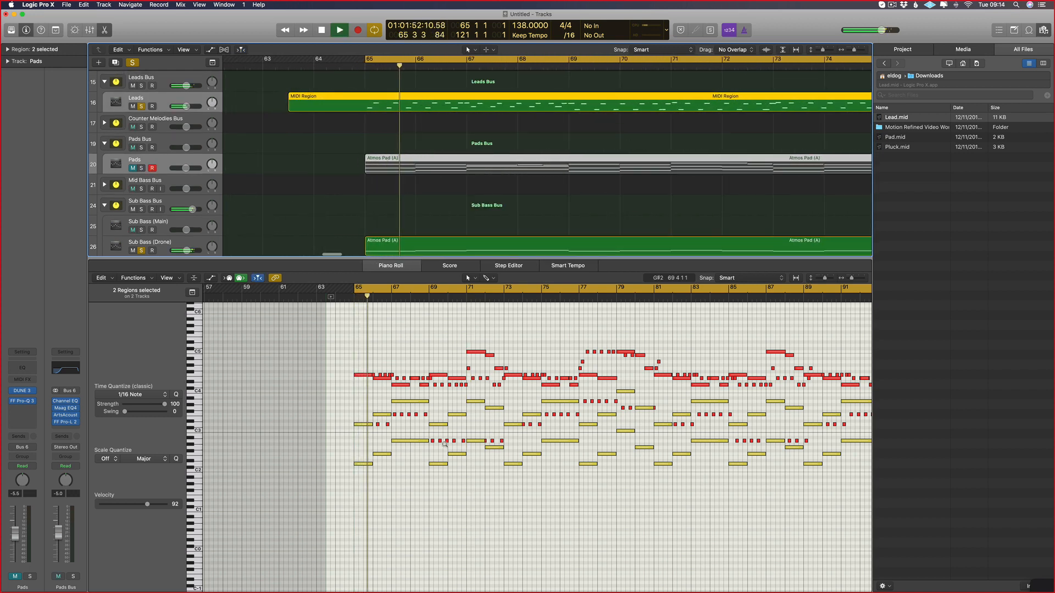
scroll(444, 443, "up", 3)
scroll(445, 444, "up", 3)
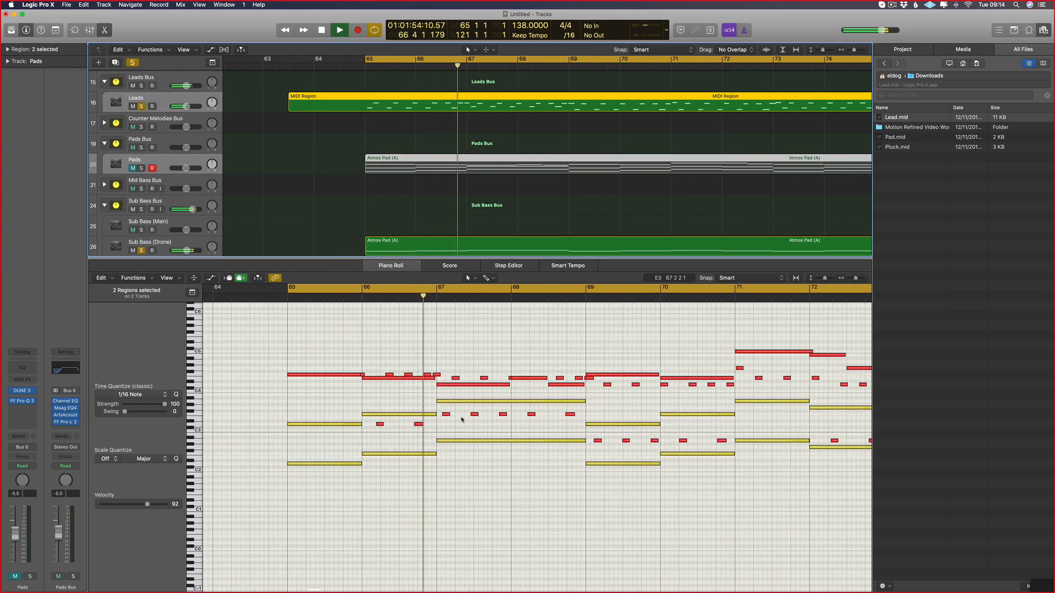
key("space")
- Try moving the lead and Atmos Pad regions together one beat earlier against the sub bass drone
left_click(357, 147)
left_click(384, 104)
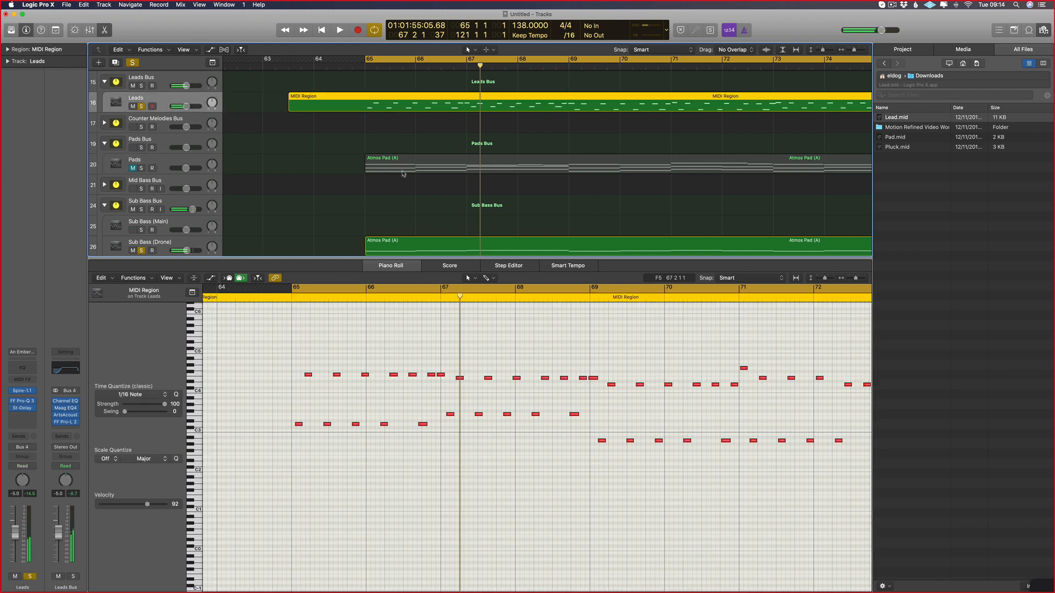
left_click(407, 171, "shift")
scroll(355, 105, "down", 1)
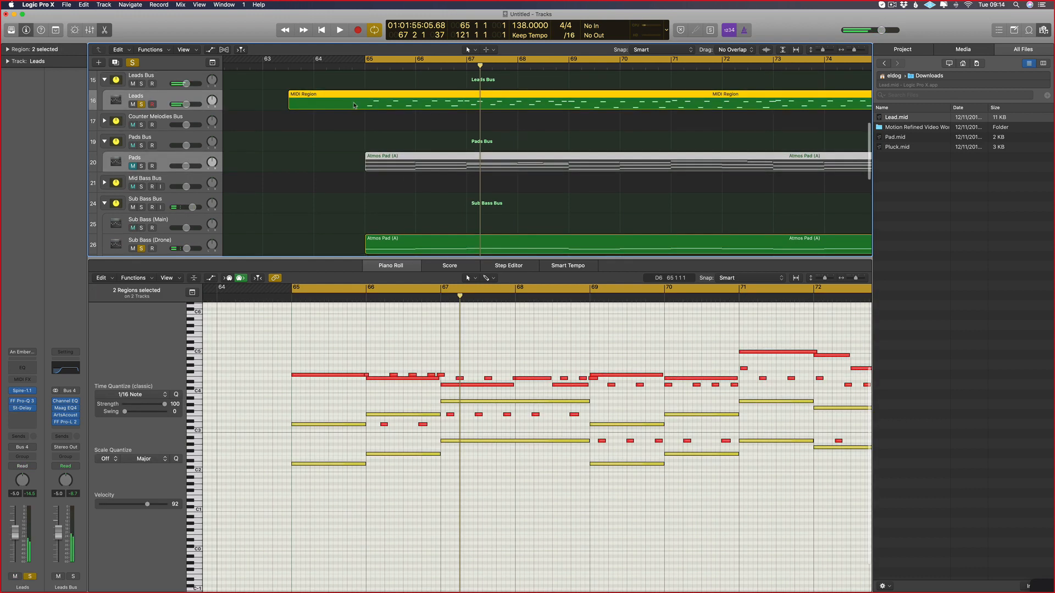
left_click_drag(332, 108, 320, 109)
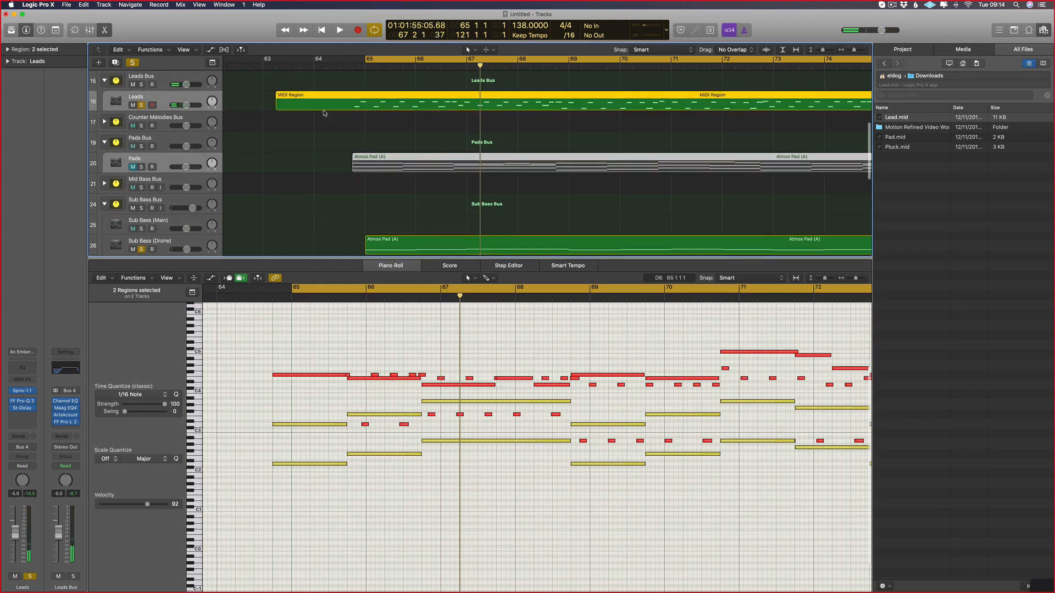
- Set the cycle range from 64 3 4 to 70 2 3 and play it
left_click(369, 61)
left_click_drag(353, 64, 639, 61)
key("space")
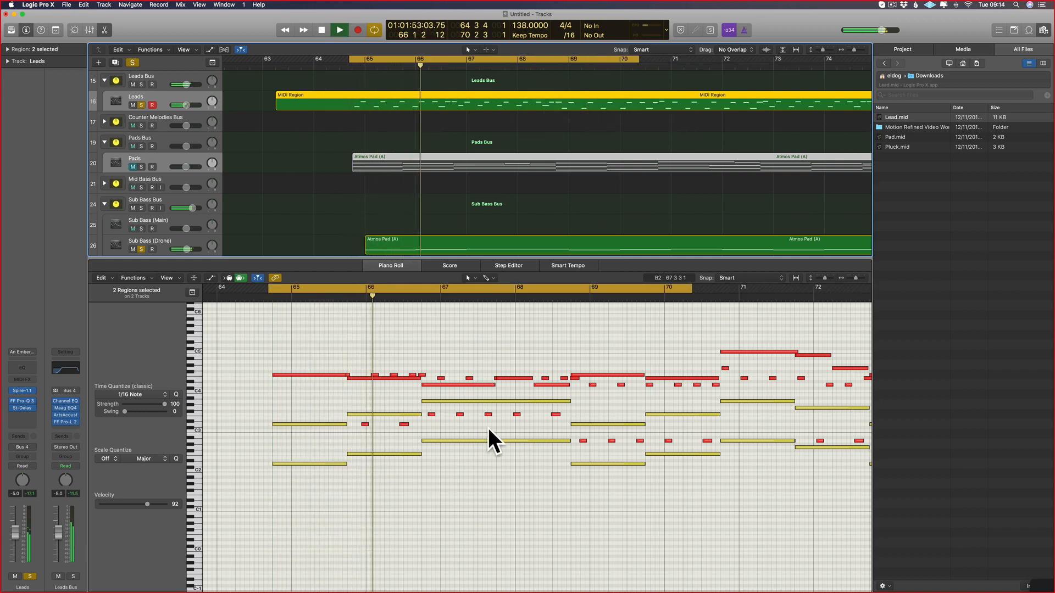
- Try shifting the lead and Atmos Pad regions another beat earlier, audition the result and undo the move
key("space")
left_click_drag(298, 104, 284, 105)
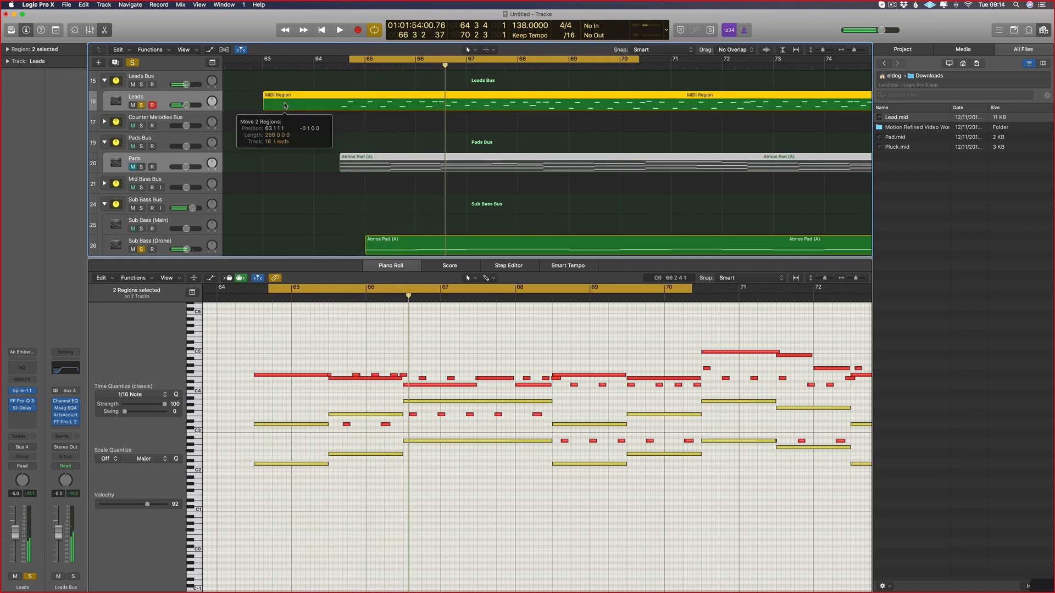
key("space")
left_click(321, 158)
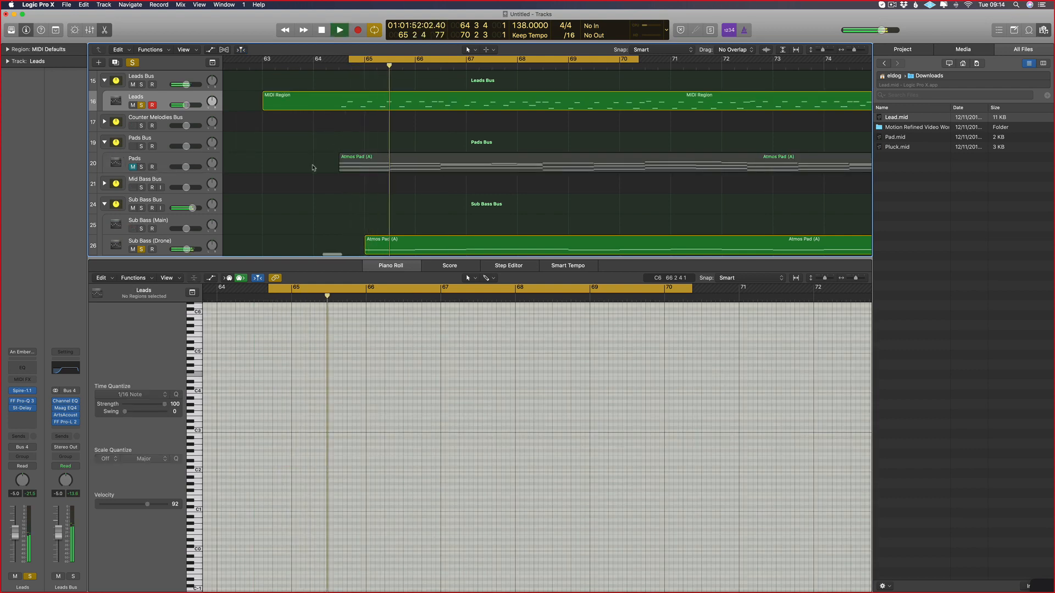
key("super+z")
- Stop playback, return the Atmos Pad region to bar 65 and shift the lead region one beat later
left_click(326, 165)
left_click(385, 170)
key("space")
mouse_move(379, 166)
left_mouse_down()
mouse_move(391, 164)
mouse_move(385, 173)
left_mouse_up()
left_click(377, 109)
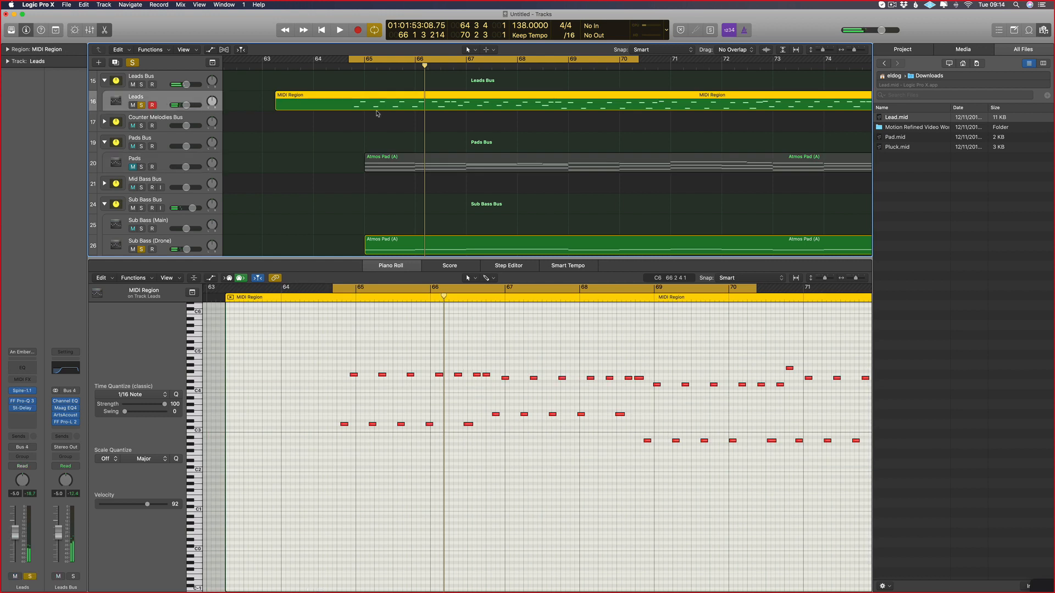
left_click_drag(385, 105, 397, 105)
- Check the lead notes against the pads in the Piano Roll and trim the lead region's start to bar 65
left_click(400, 166)
left_click(410, 106, "shift")
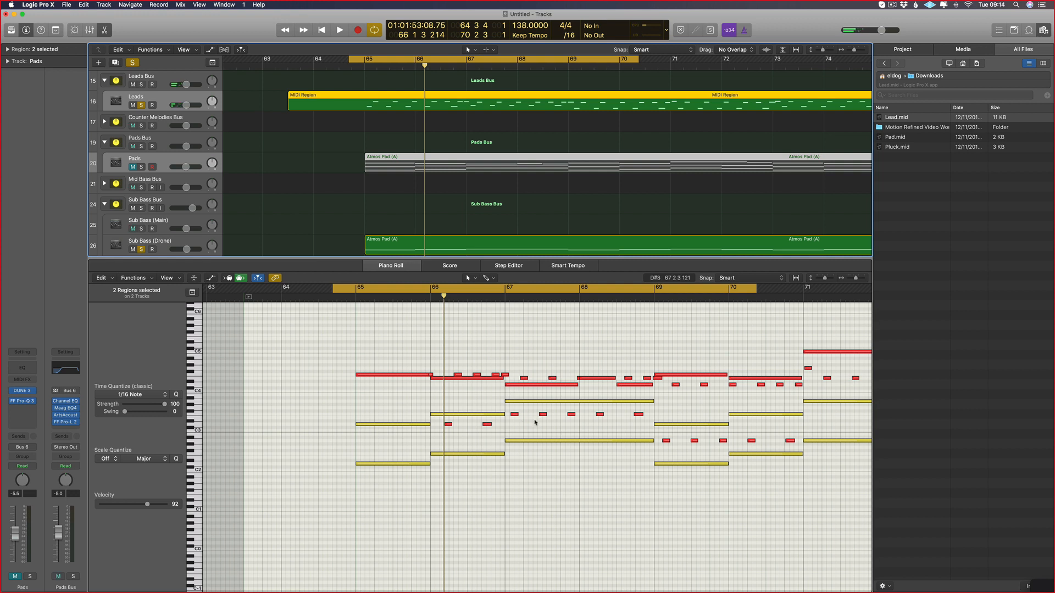
left_click(305, 121)
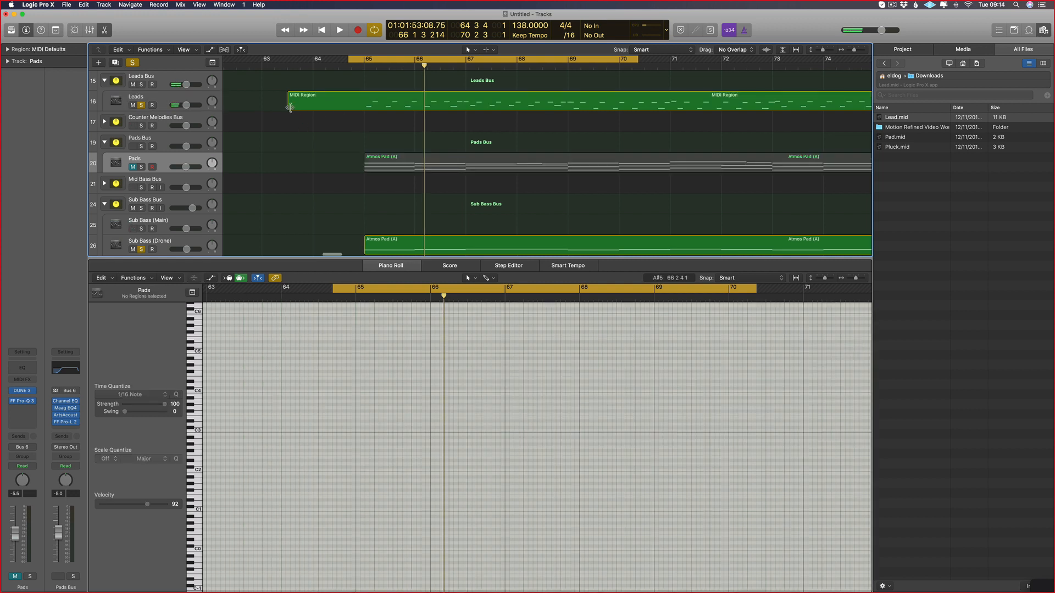
left_click_drag(290, 107, 365, 108)
left_click(378, 133)
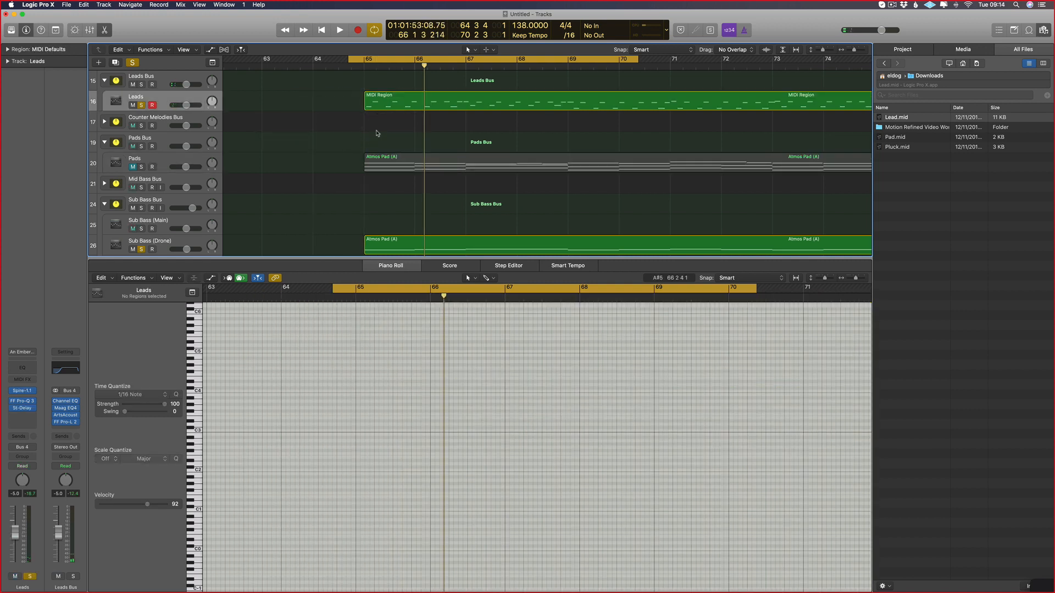
- Play the breakdown with cycling switched off and compare the lead notes with the Atmos Pad notes in the Piano Roll
key("space")
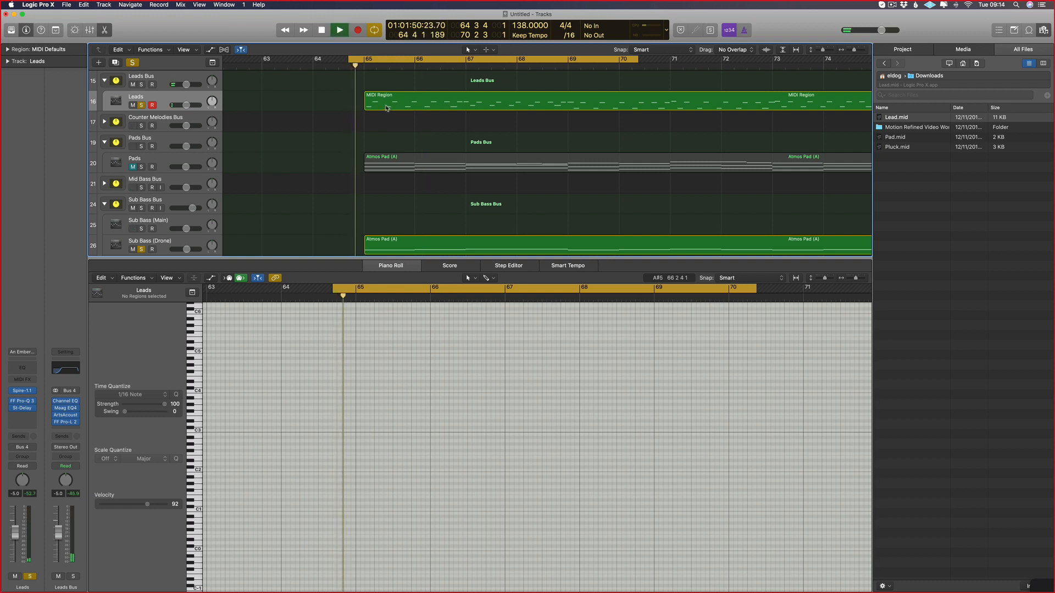
left_click(421, 105)
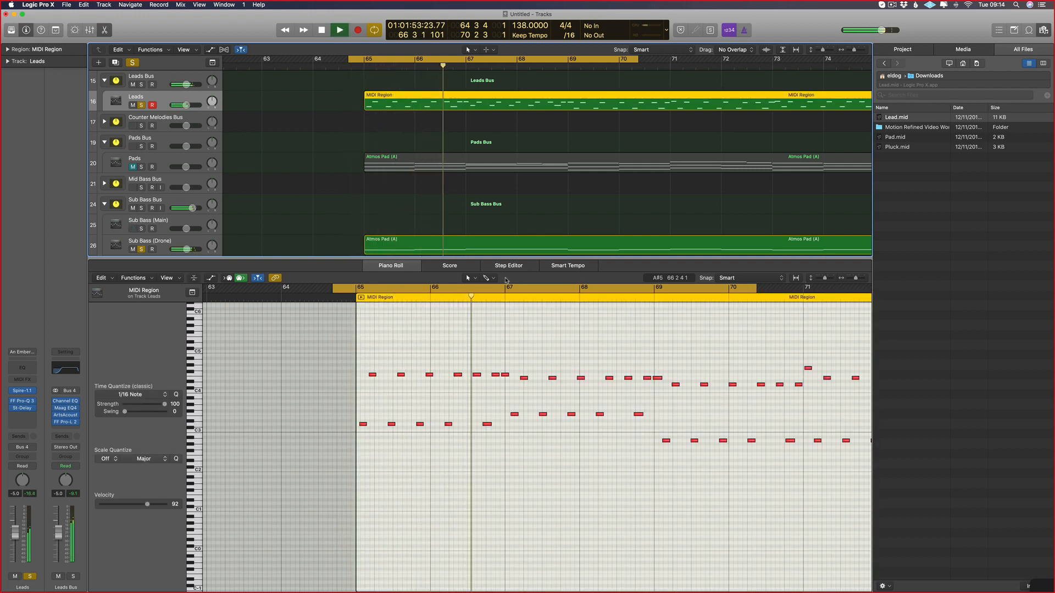
scroll(544, 386, "right", 5)
scroll(544, 384, "down", 2)
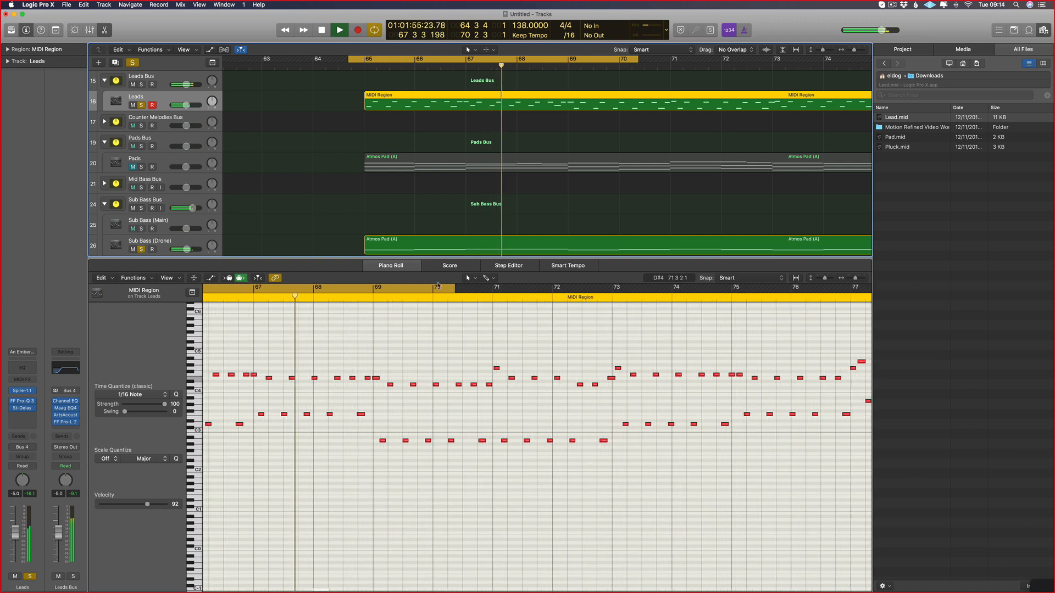
key("c")
scroll(456, 181, "down", 3)
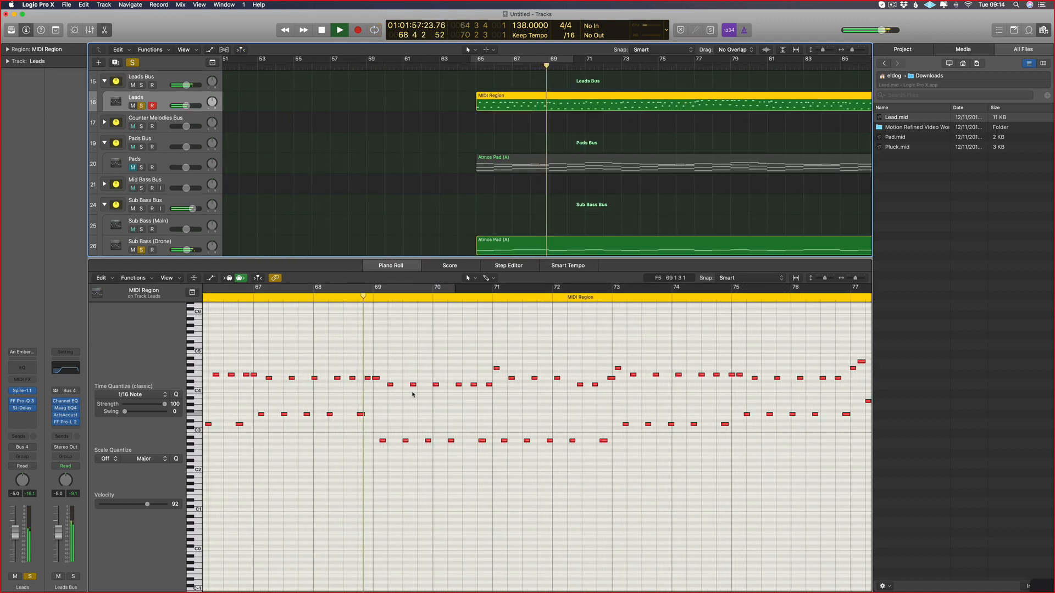
scroll(450, 419, "right", 2)
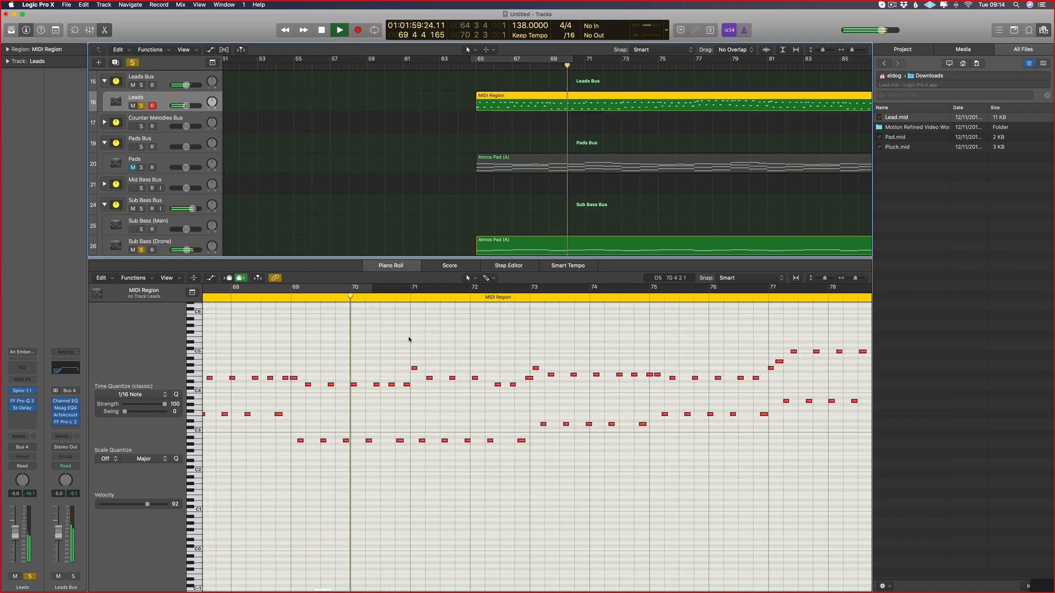
scroll(426, 190, "right", 4)
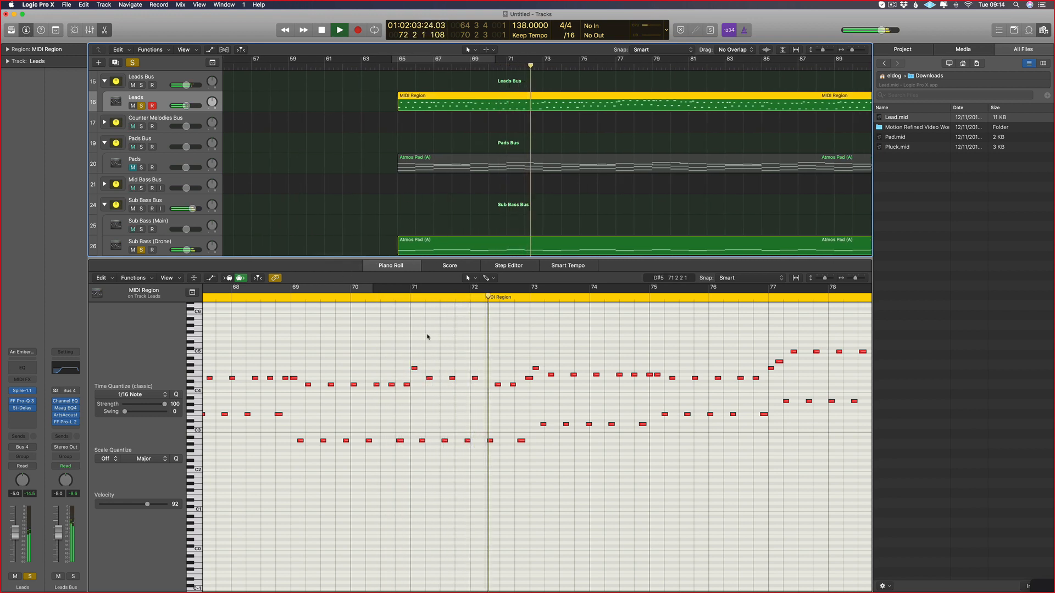
left_click(434, 160)
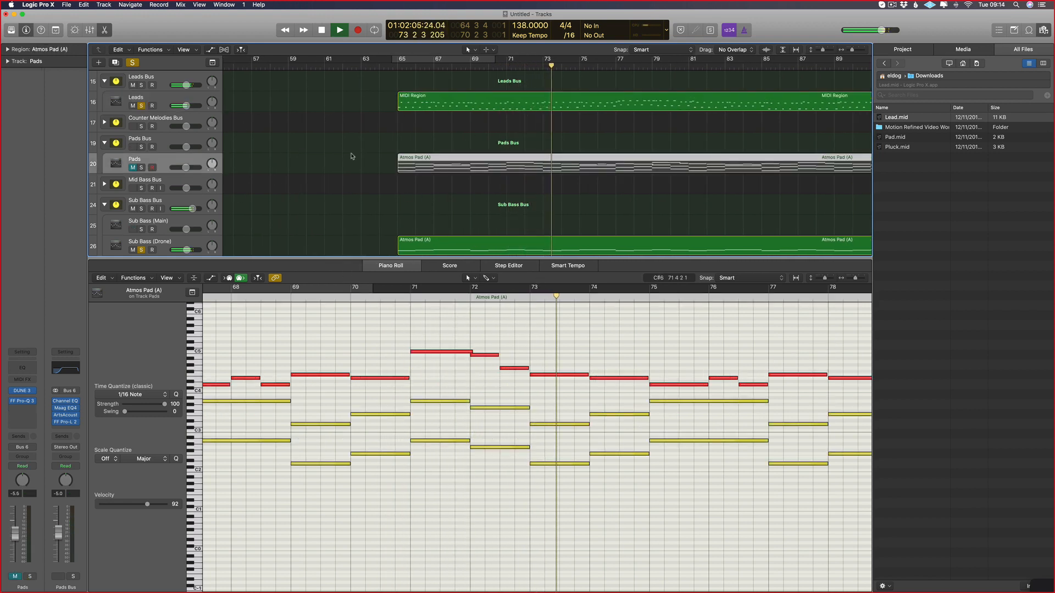
- Hide the Piano Roll, review the full extent of the breakdown regions and select the lead region
key("p")
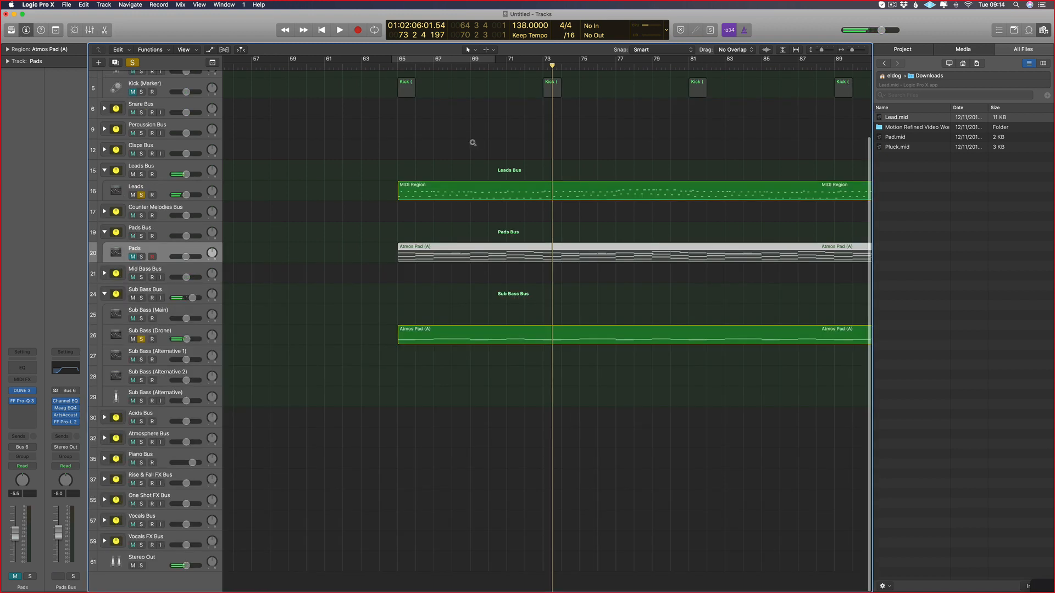
key("super+Left")
scroll(477, 144, "right", 10)
scroll(489, 143, "left", 1)
scroll(559, 174, "left", 5)
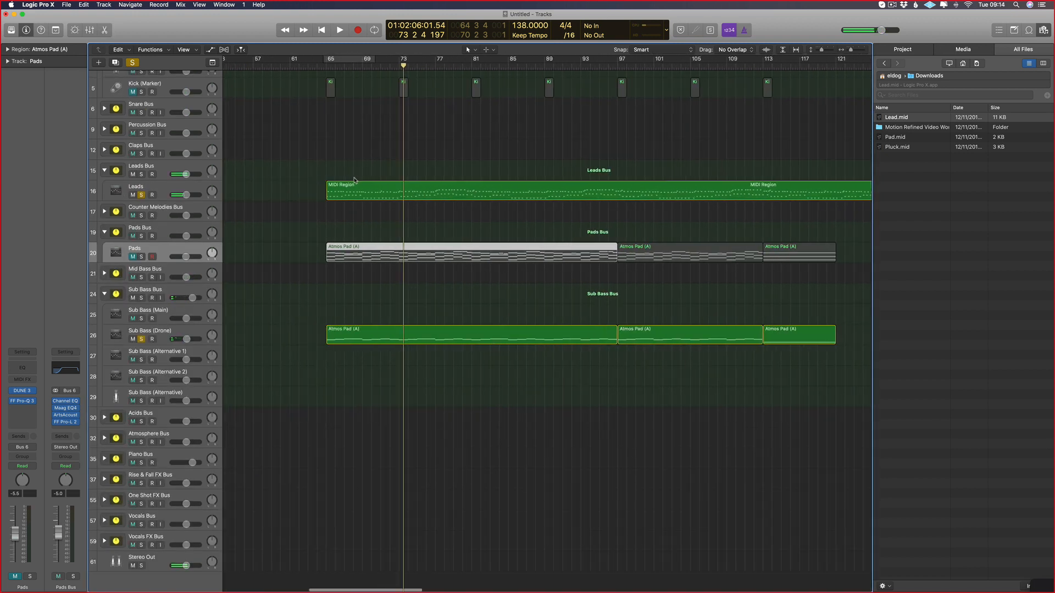
scroll(439, 182, "right", 3)
left_click(354, 189)
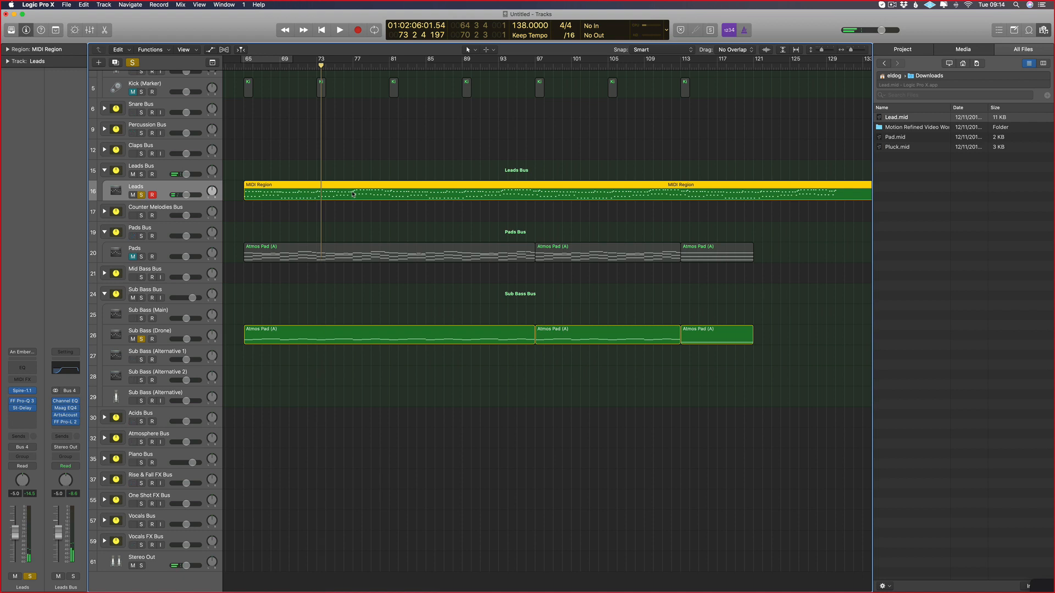
- Show the lead region in the Piano Roll with the file browser hidden and set the cycle range from bar 65 to 106
key("p")
key("f")
key("f")
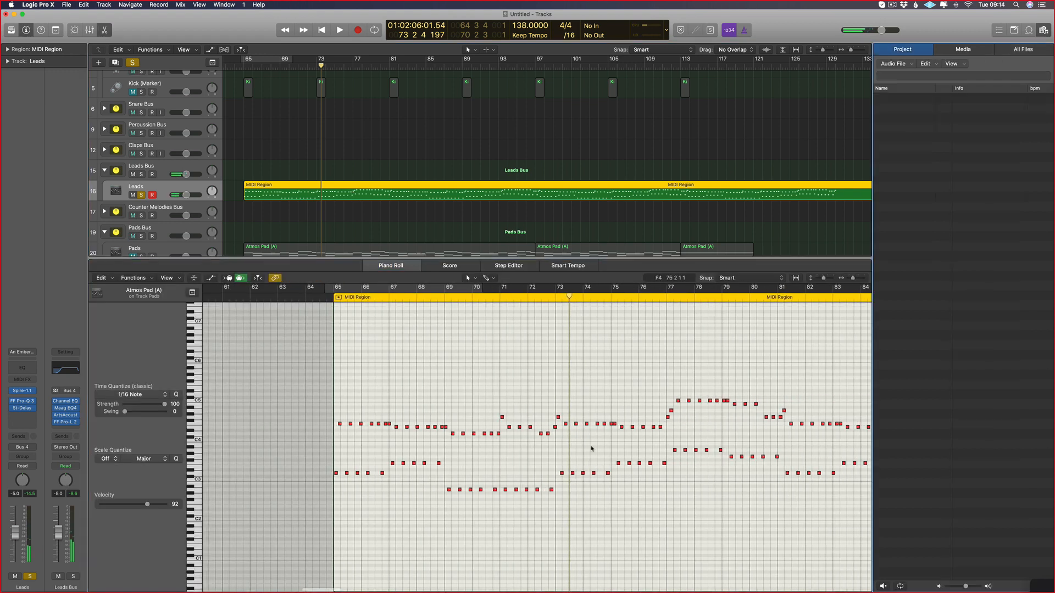
scroll(709, 449, "down", 2)
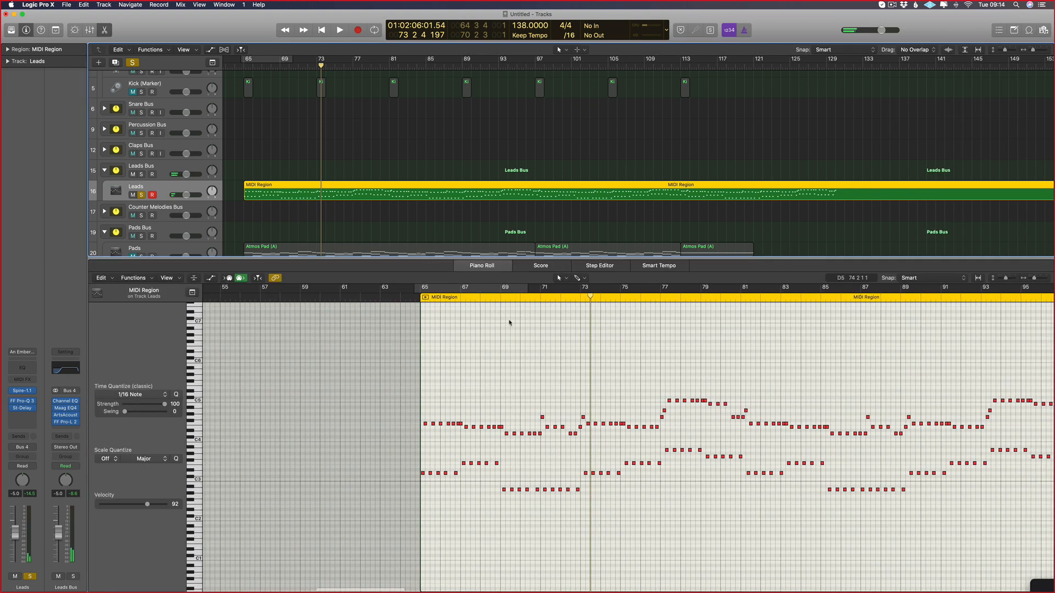
key("space")
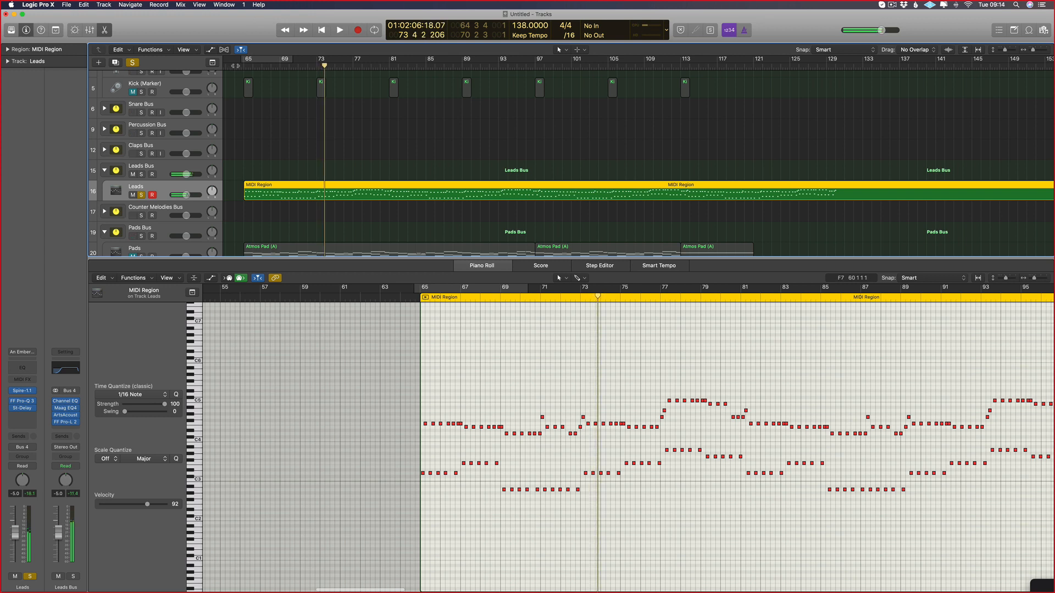
left_click_drag(244, 61, 617, 60)
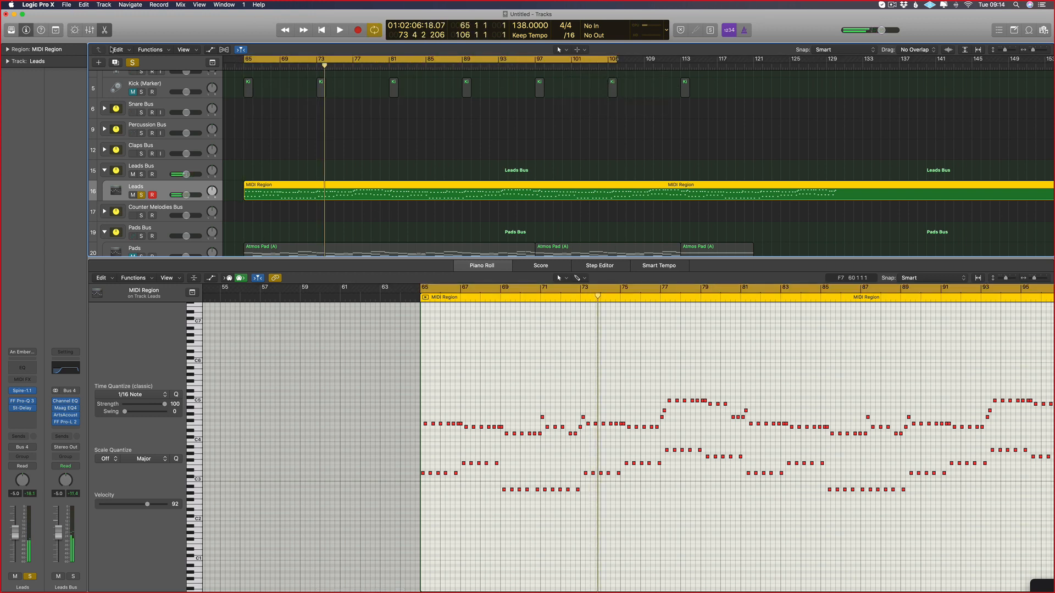
- Save the project as V IN F on the Desktop, organized as a folder
key("super+s")
key("Escape")
left_click(66, 4)
left_click(66, 5)
left_click(65, 5)
left_click(66, 4)
left_click(66, 5)
left_click(72, 72)
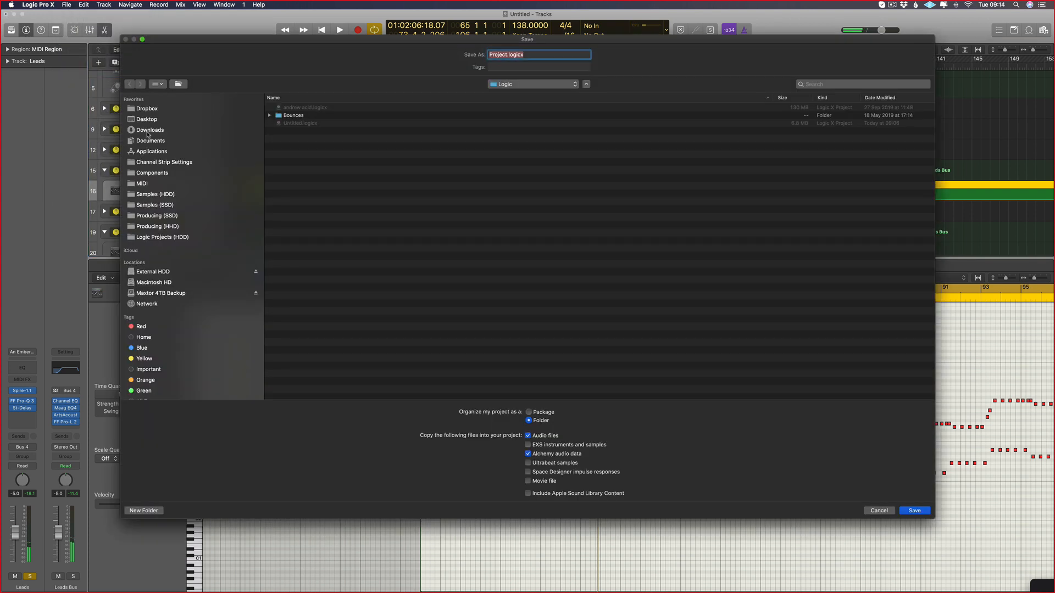
left_click(158, 121)
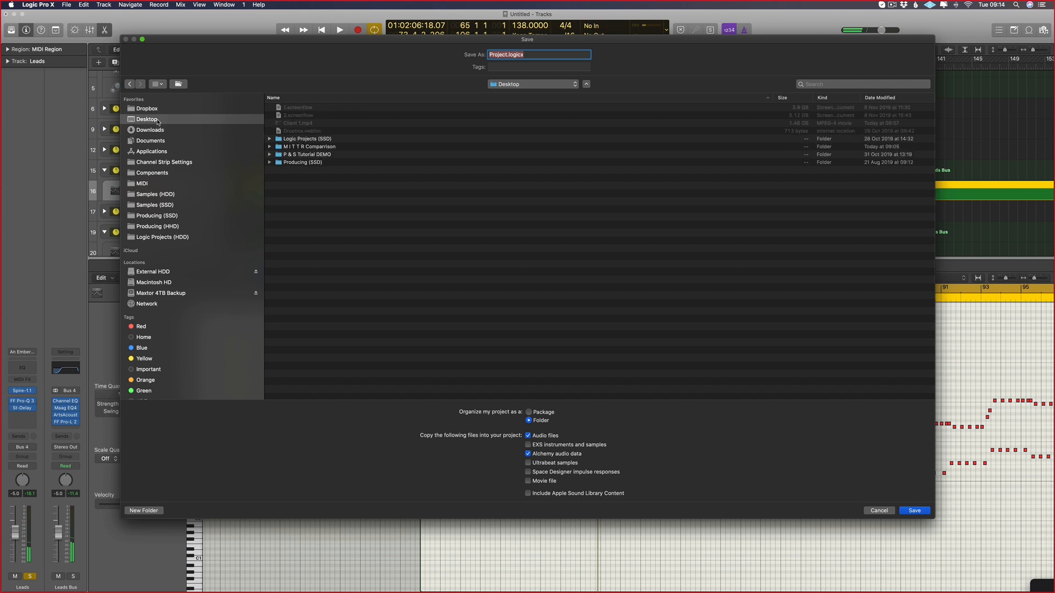
key("Return")
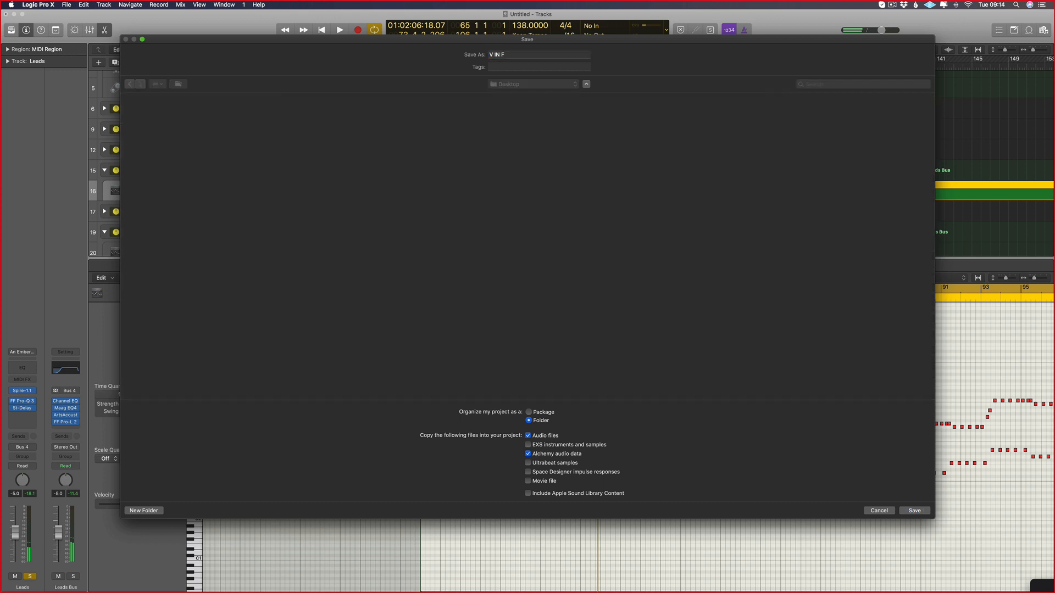
left_click(65, 5)
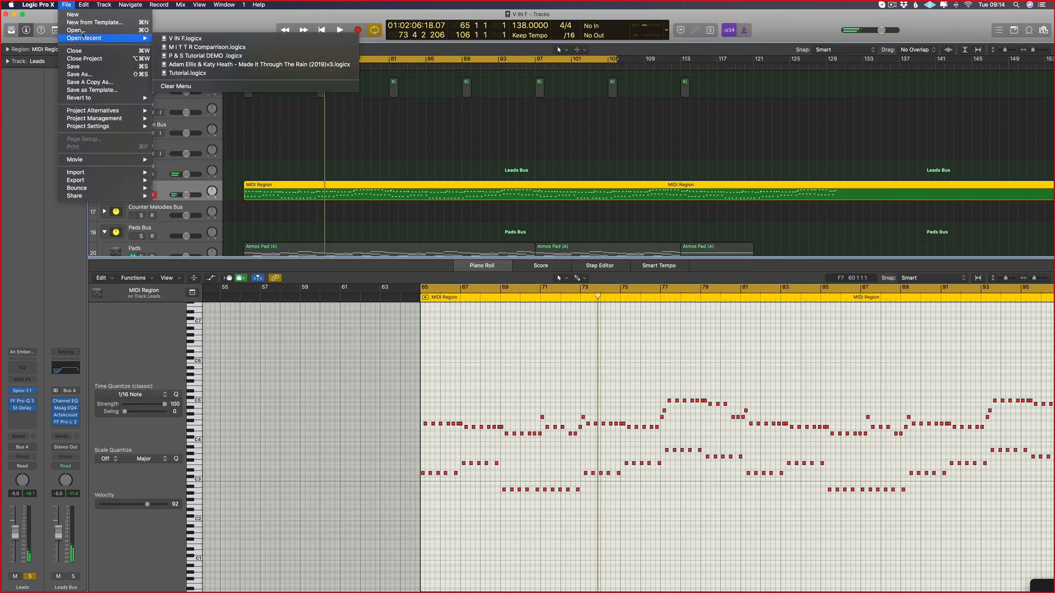
left_click(591, 203)
key("super+o")
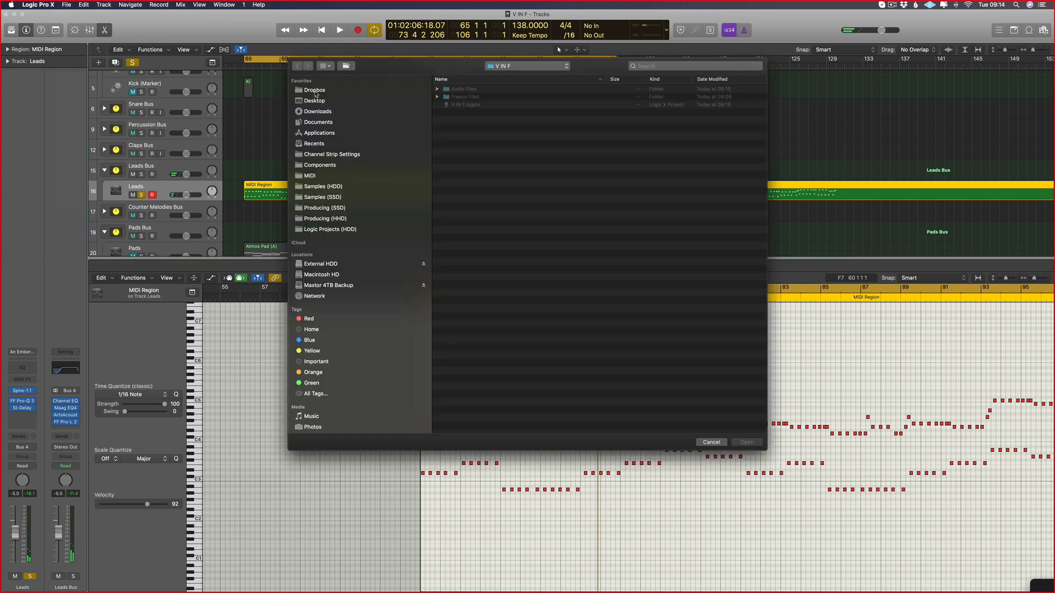
- Switch to Chrome and download the Velocity In French folder from the Logic Project Series inside My Loops "Misc" on Dropbox
left_click(21, 126)
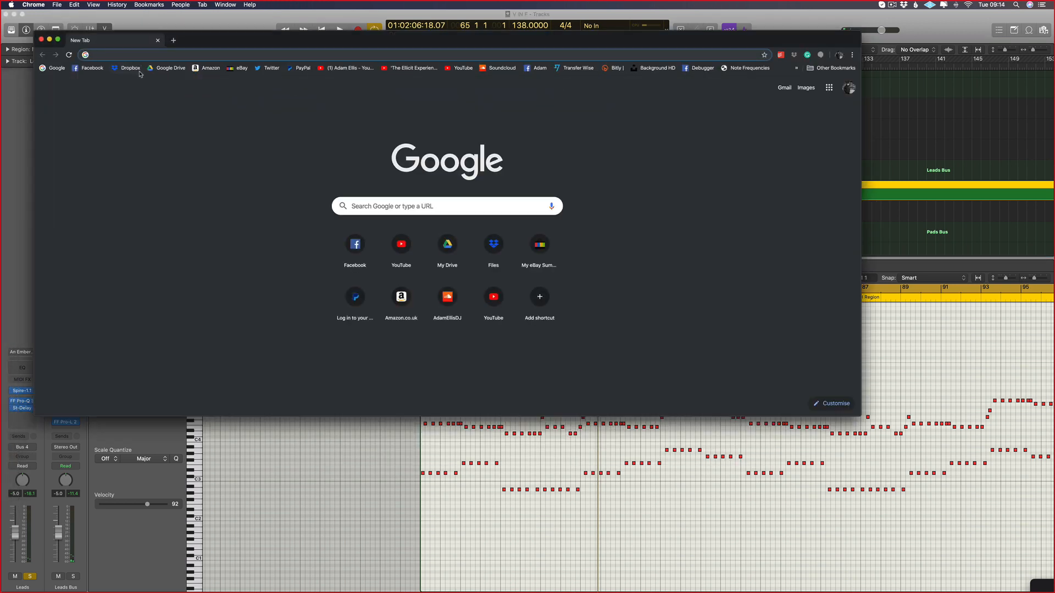
left_click(131, 68)
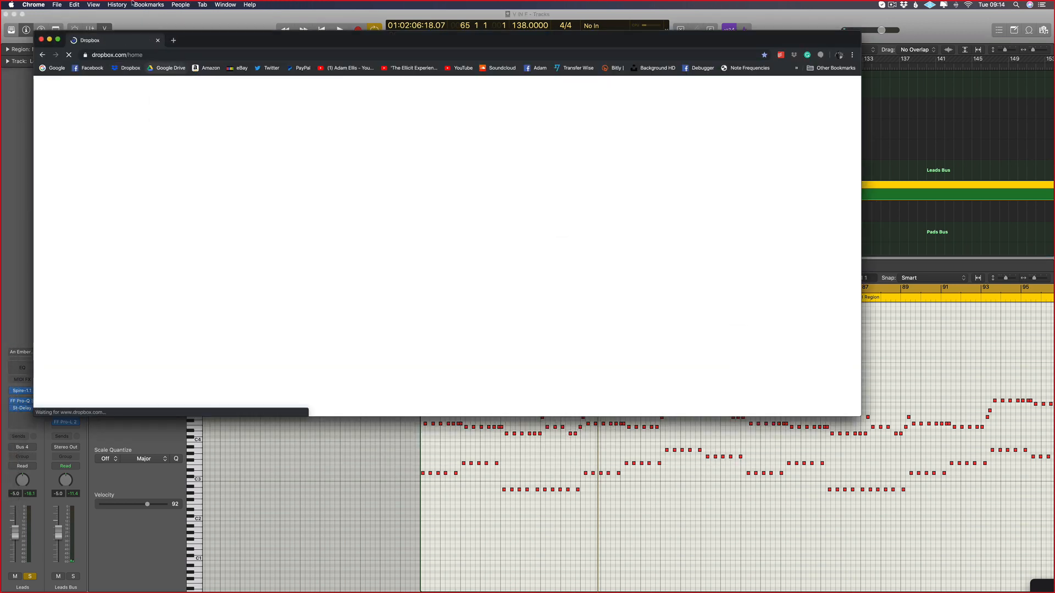
scroll(403, 302, "down", 5)
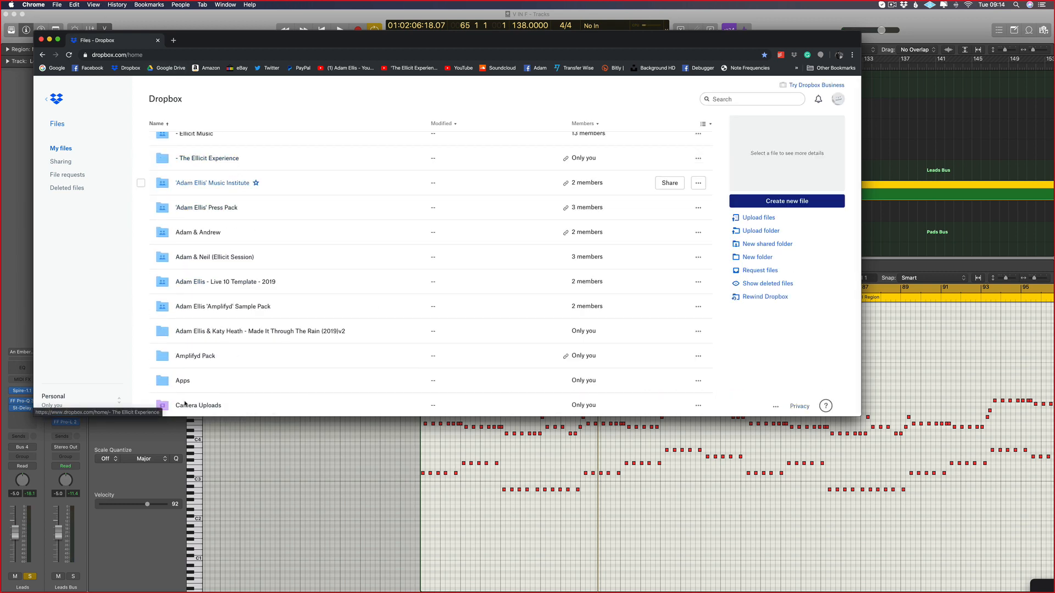
scroll(198, 286, "down", 5)
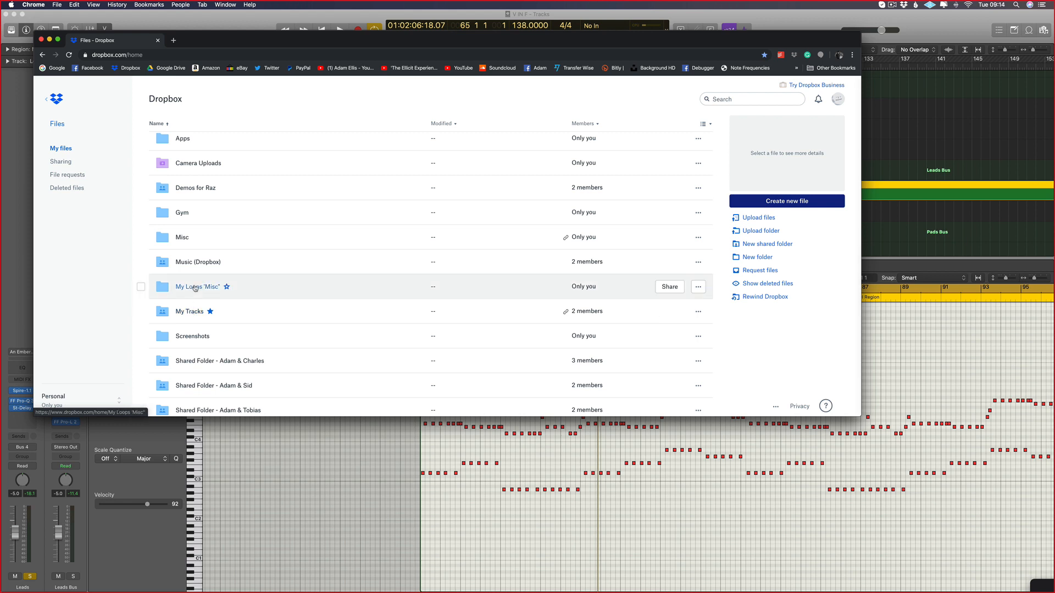
left_click(200, 286)
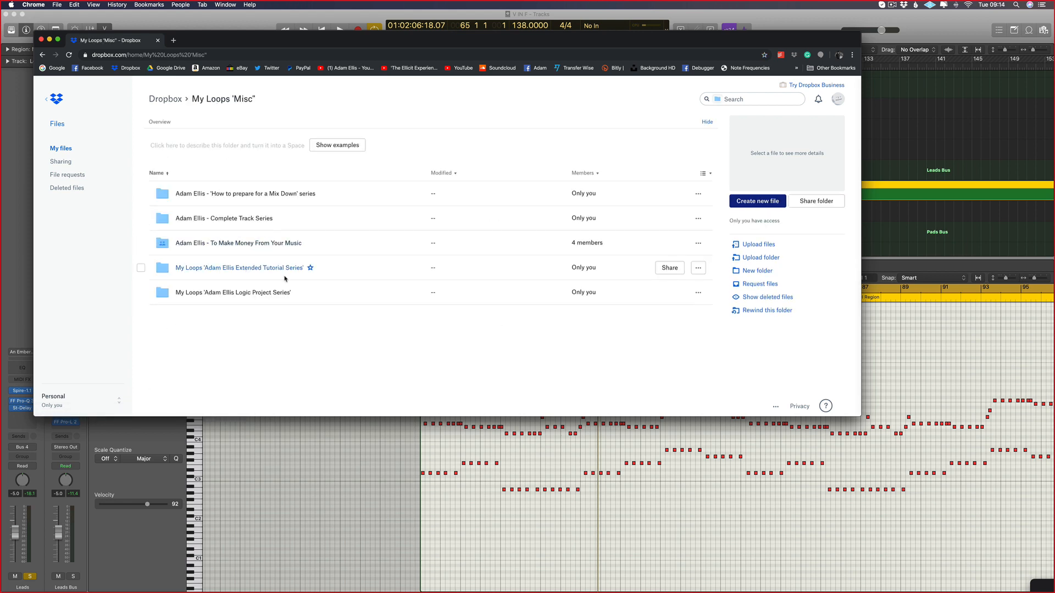
left_click(242, 293)
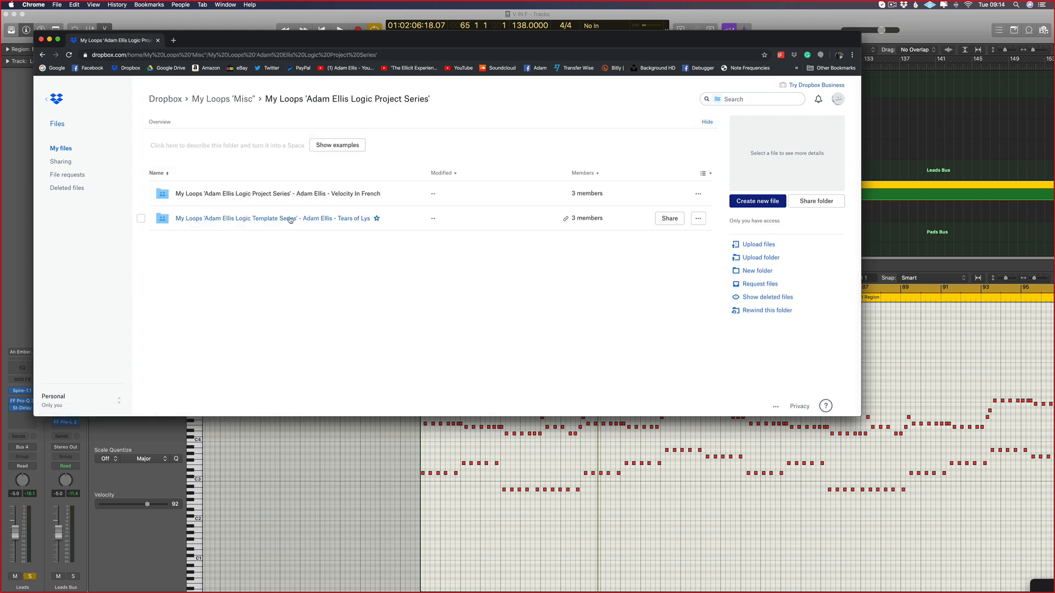
left_click(697, 195)
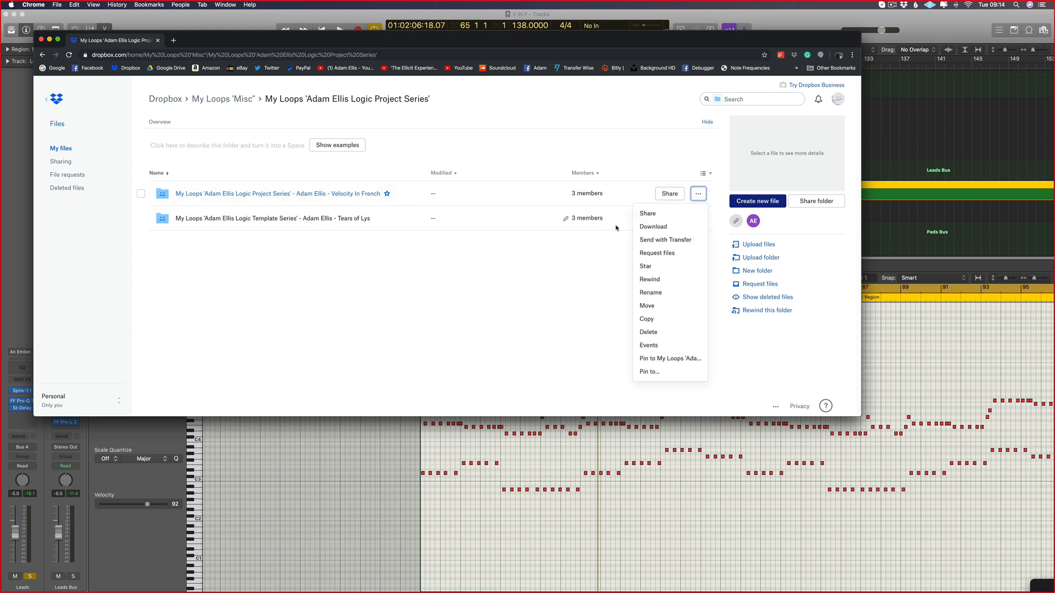
left_click(649, 230)
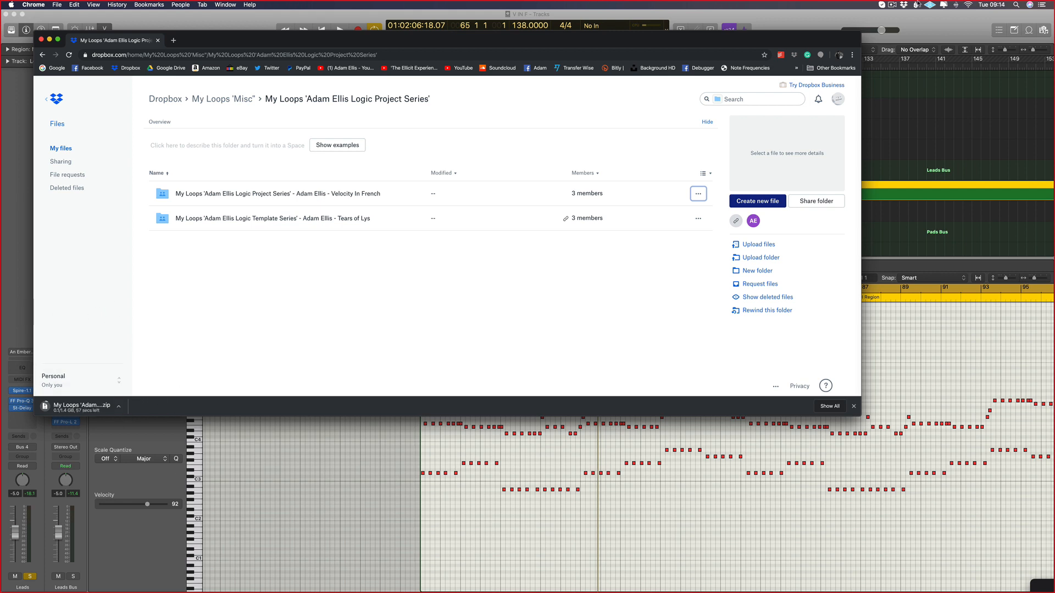
left_click(891, 4)
left_click(912, 31)
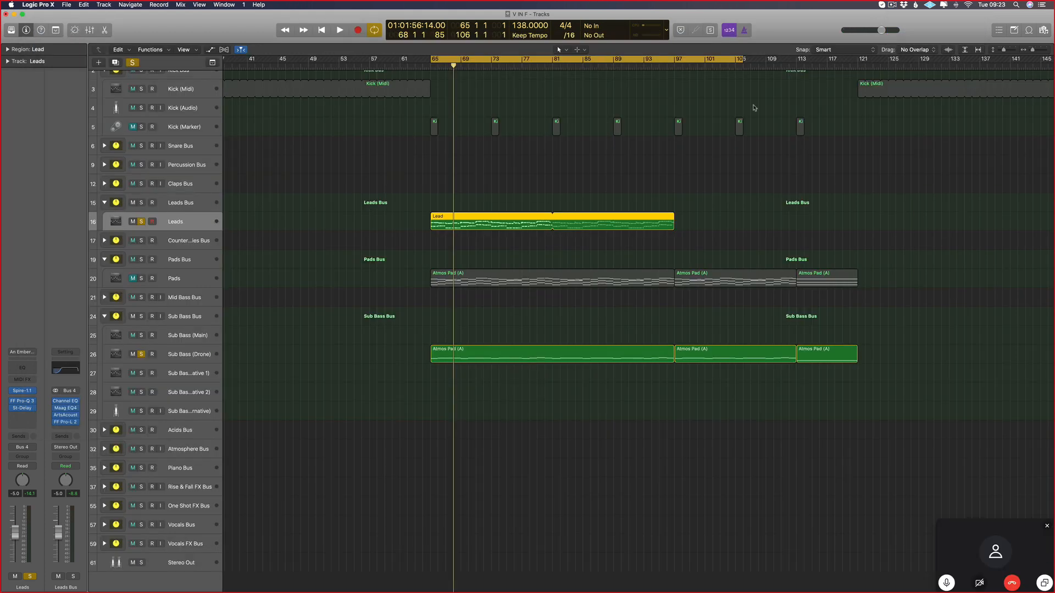
- Delete all Atmos Pad regions from the Pads track and return the playhead to bar 65
left_click_drag(401, 250, 857, 300)
key("Delete")
key("space")
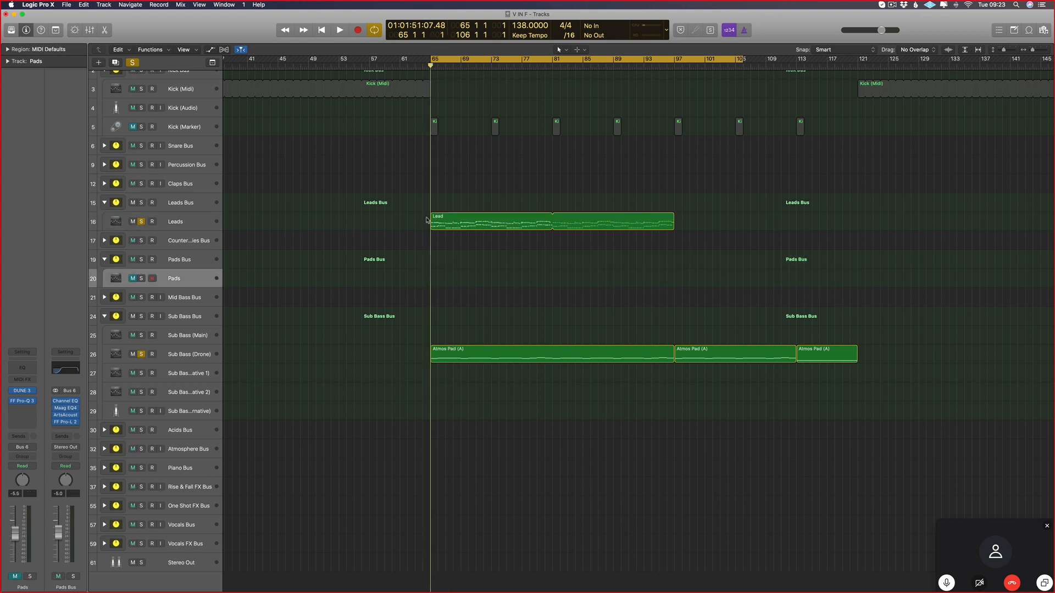
- Import Pad.mid from the Desktop at bar 65 and move its region onto the Pads track
key("shift+super+i")
left_click(317, 101)
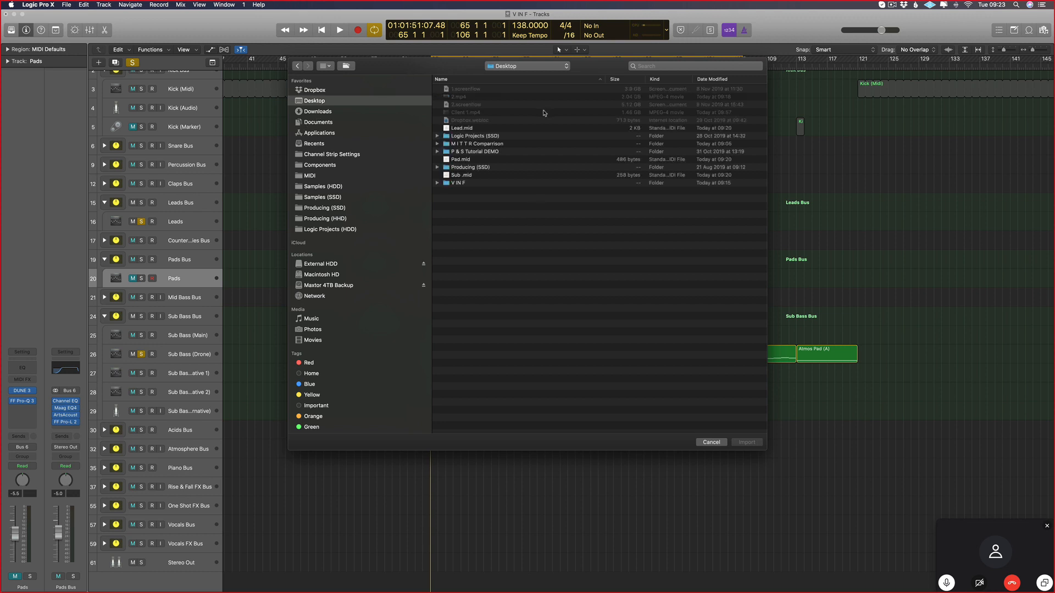
double_click(459, 159)
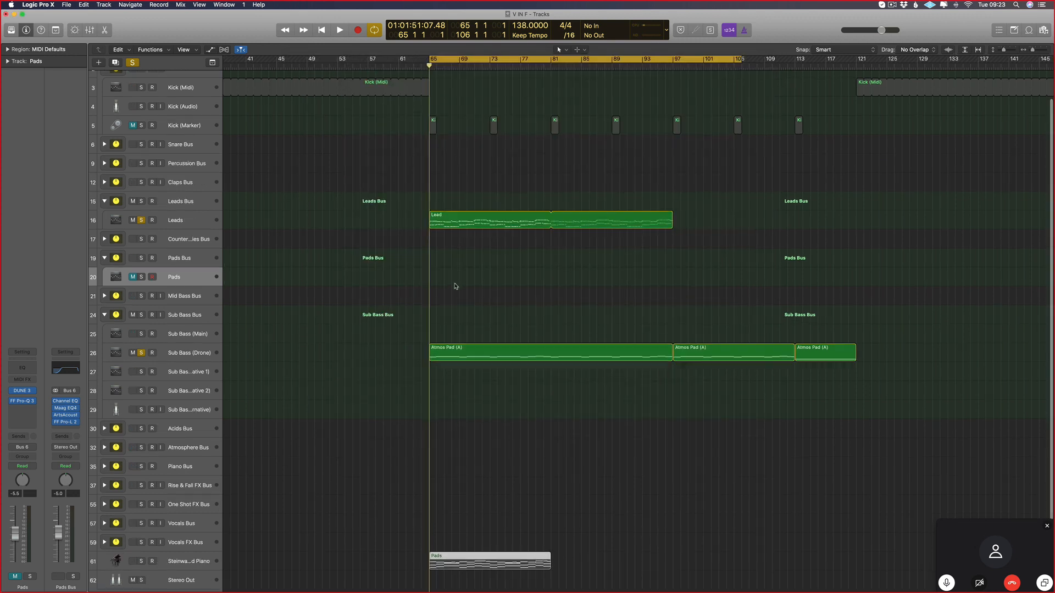
scroll(439, 497, "up", 1)
left_click(446, 336)
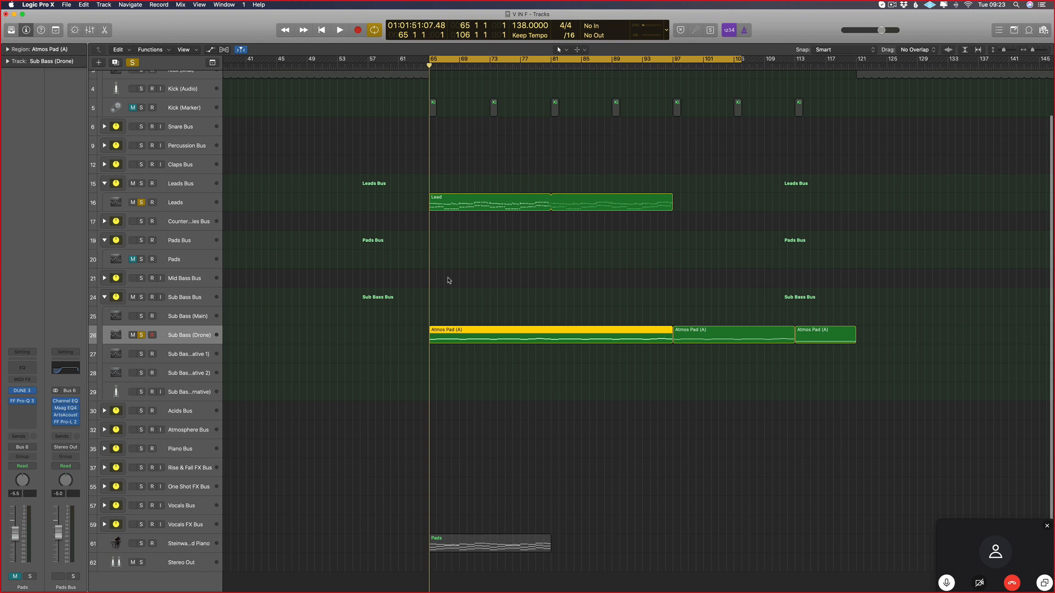
left_click(445, 540)
left_click_drag(445, 540, 447, 264)
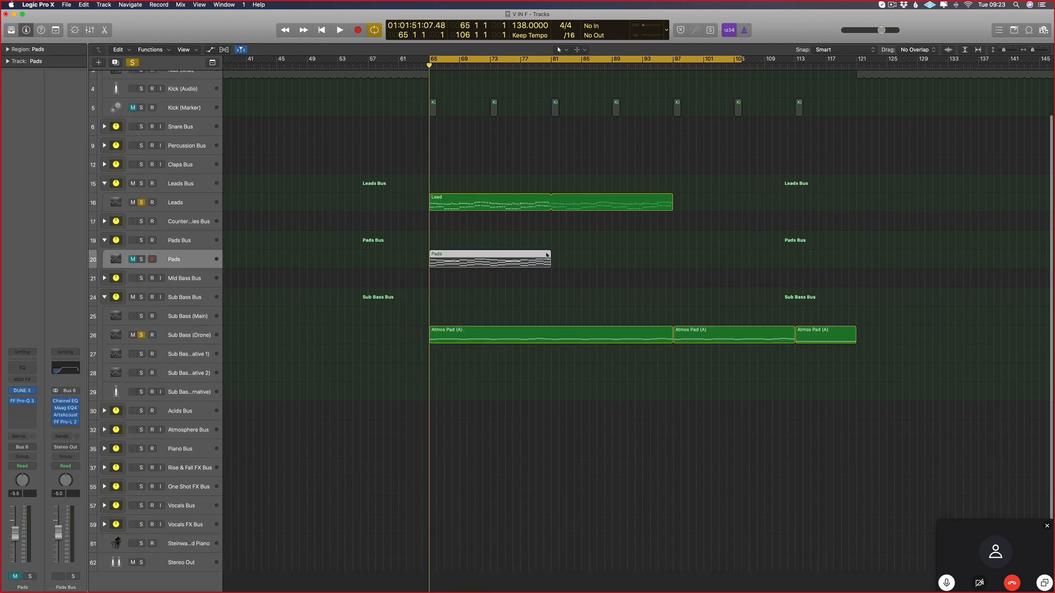
- Loop the Pads region up to bar 97 and turn on Do Not Disturb for notifications
left_click_drag(588, 253, 673, 254)
scroll(682, 275, "up", 2)
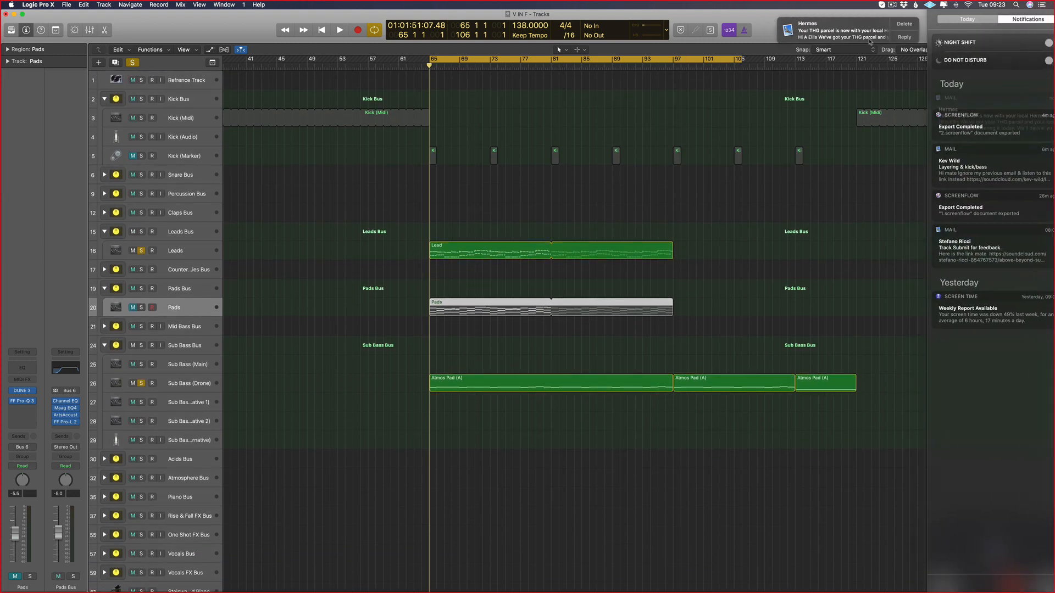
scroll(983, 214, "down", 1)
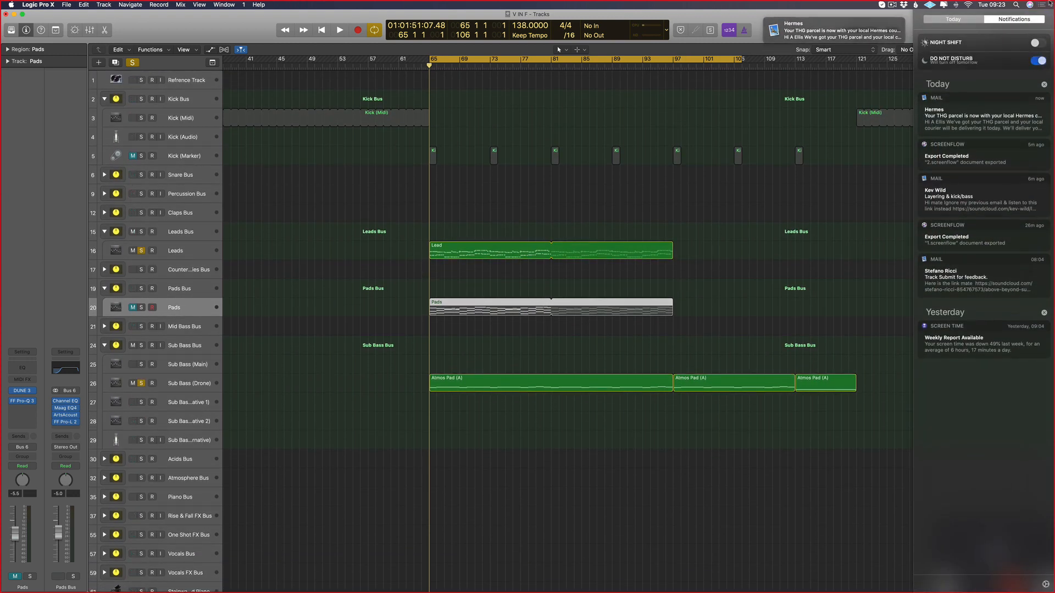
- Extend the looped Lead and Pads regions up to bar 113
left_click(829, 187)
left_click_drag(714, 380, 795, 309)
left_click_drag(672, 251, 795, 253)
- Solo the Leads and Pads tracks alongside the sub drone and start playback from bar 65
left_click(141, 252)
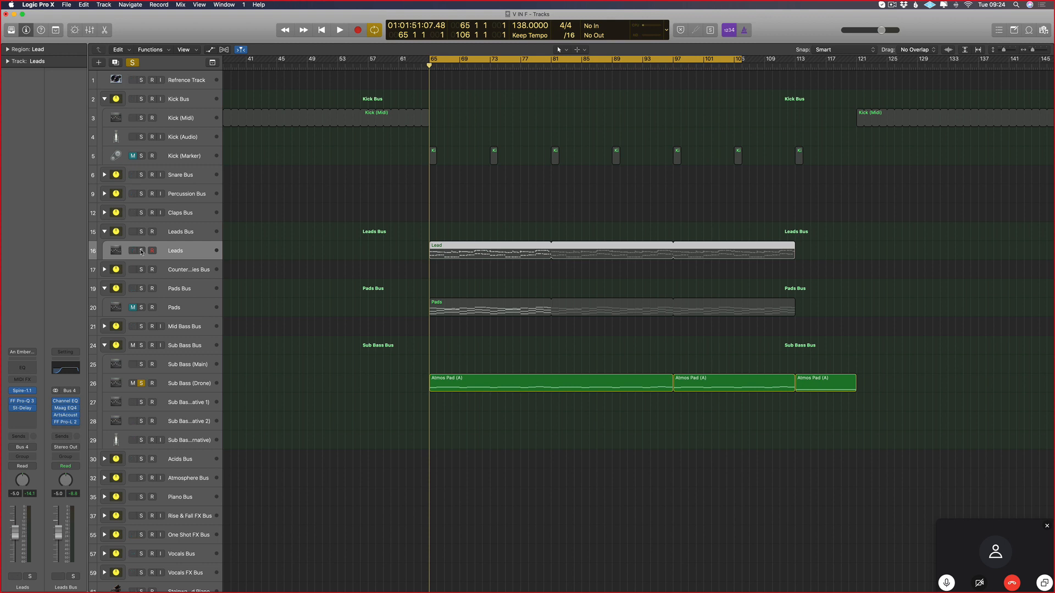
scroll(127, 220, "right", 1)
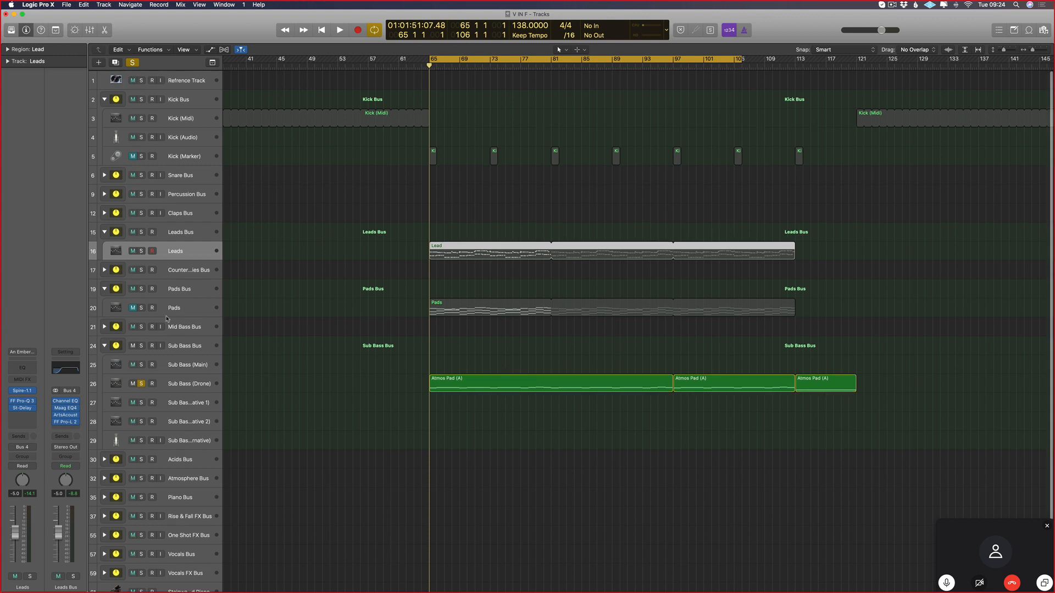
left_click(141, 251)
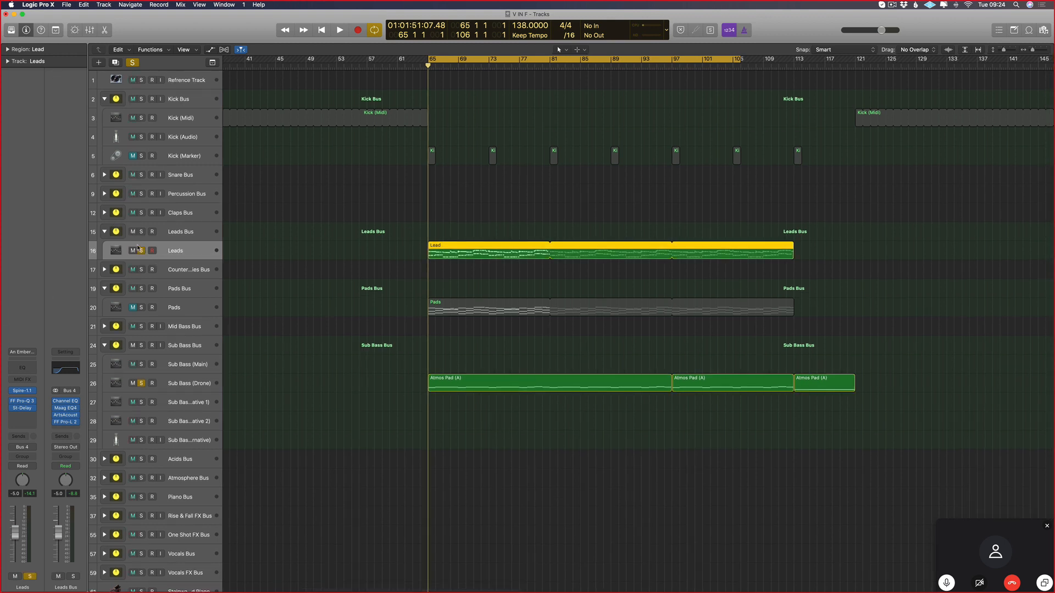
key("space")
left_click(142, 307)
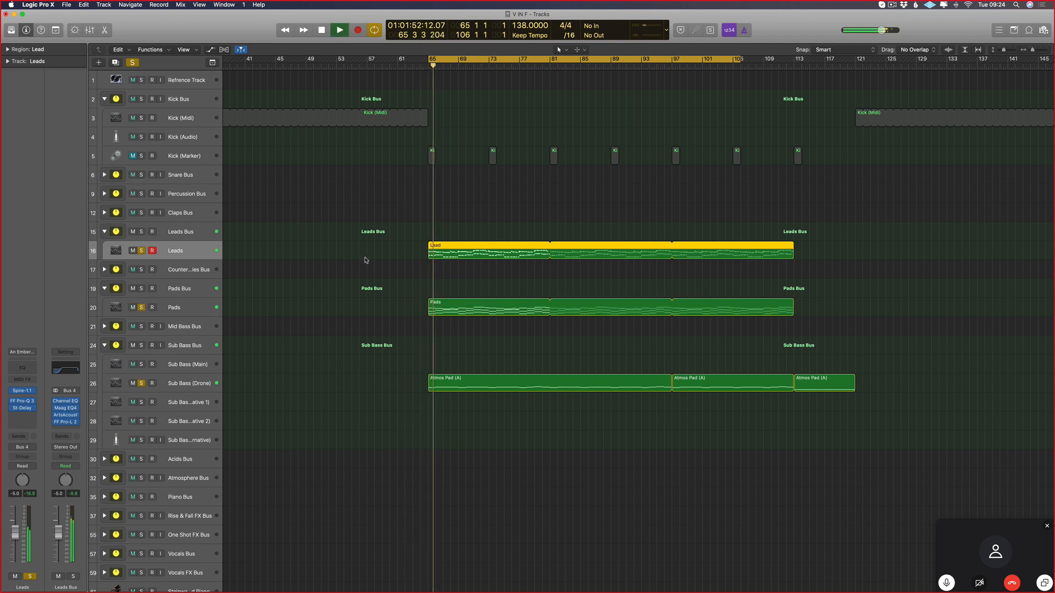
- Extend the looped Lead and Pads regions to bar 121 and split both at bar 113
key("super+Up")
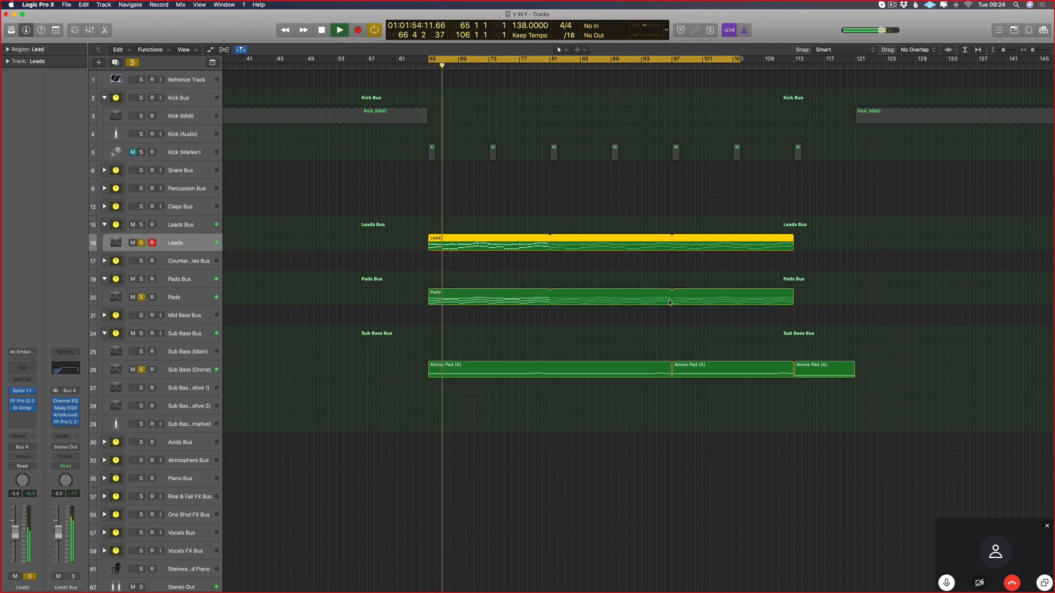
left_click(813, 242)
left_click_drag(794, 240, 855, 245)
left_click_drag(794, 296, 859, 296)
left_click(817, 325)
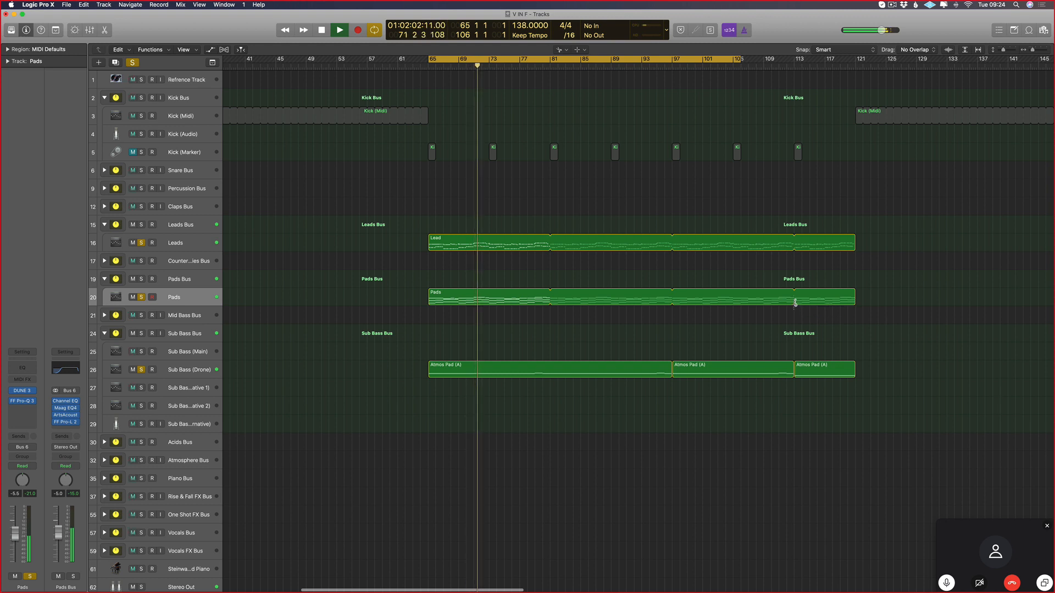
right_click(795, 243)
left_click(856, 243)
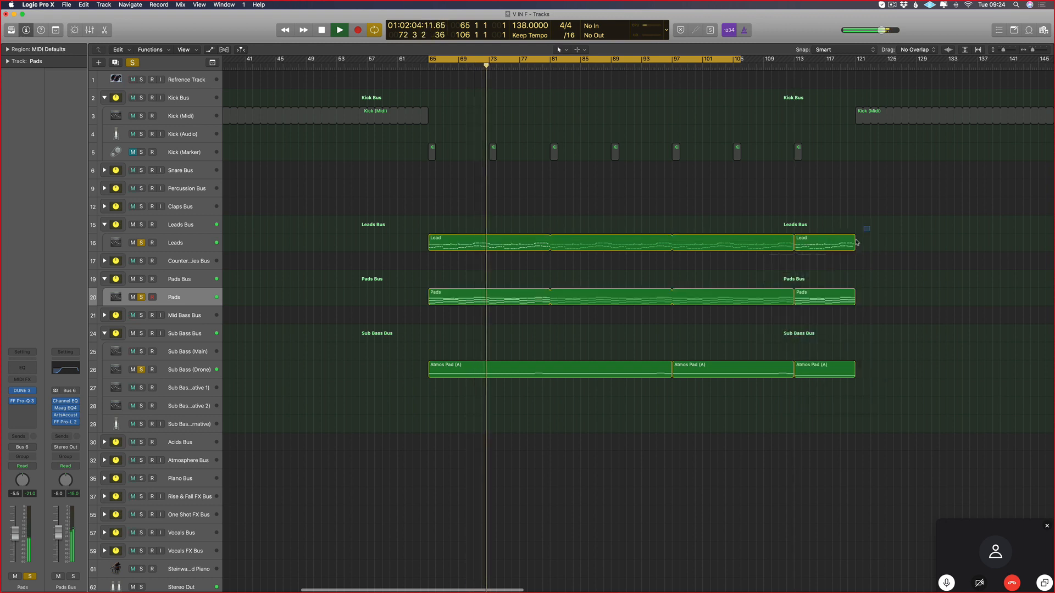
- In the Lead region from bar 113, delete the notes after bar 115 and repeat the first two bars' notes up to bar 121
left_click_drag(856, 242, 841, 301)
key("e")
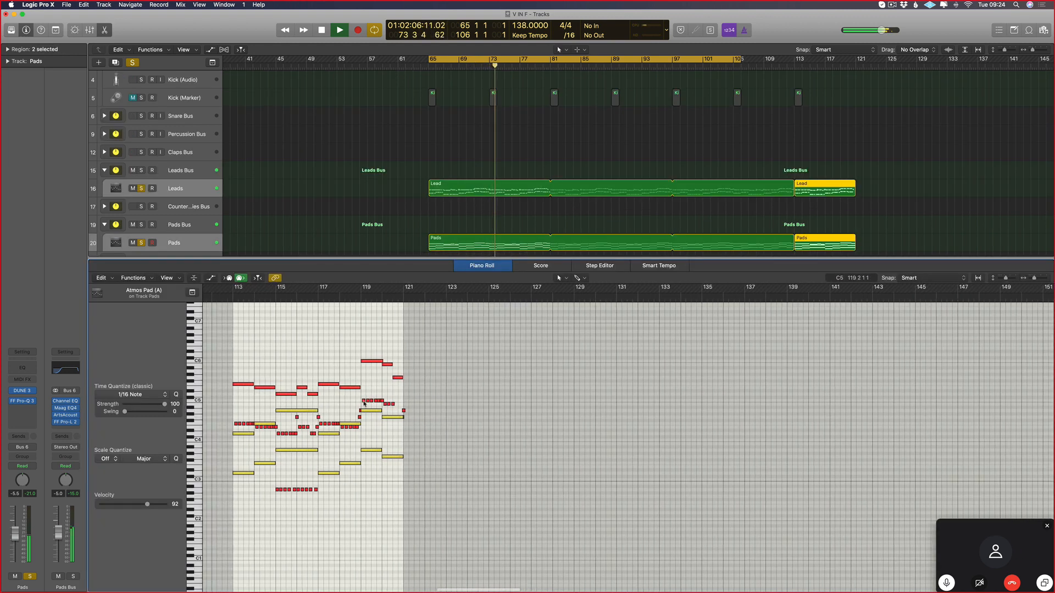
key("super+Right")
left_click(825, 190)
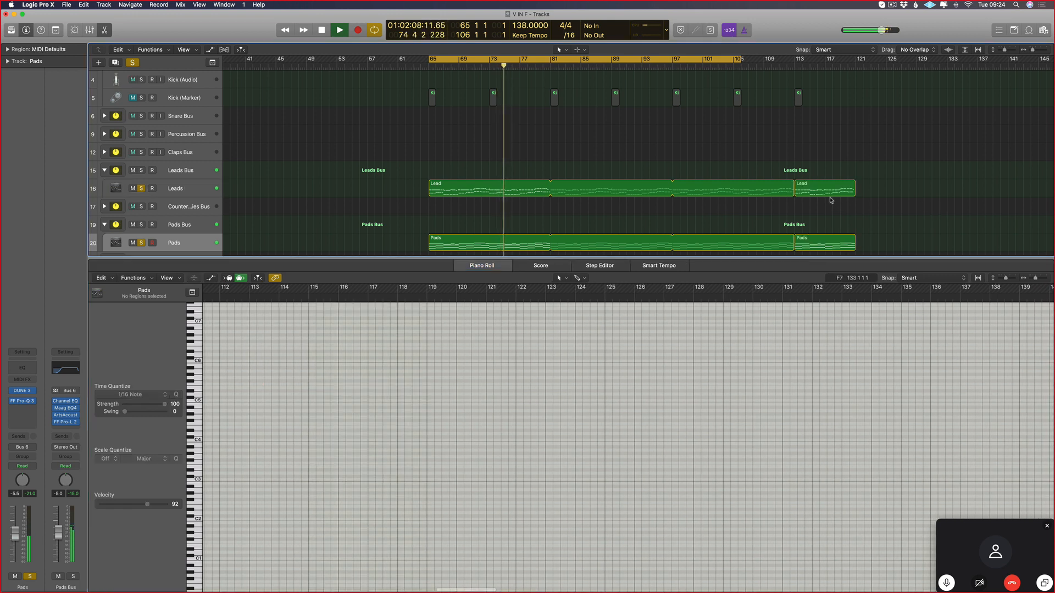
left_click_drag(539, 366, 307, 534)
key("Delete")
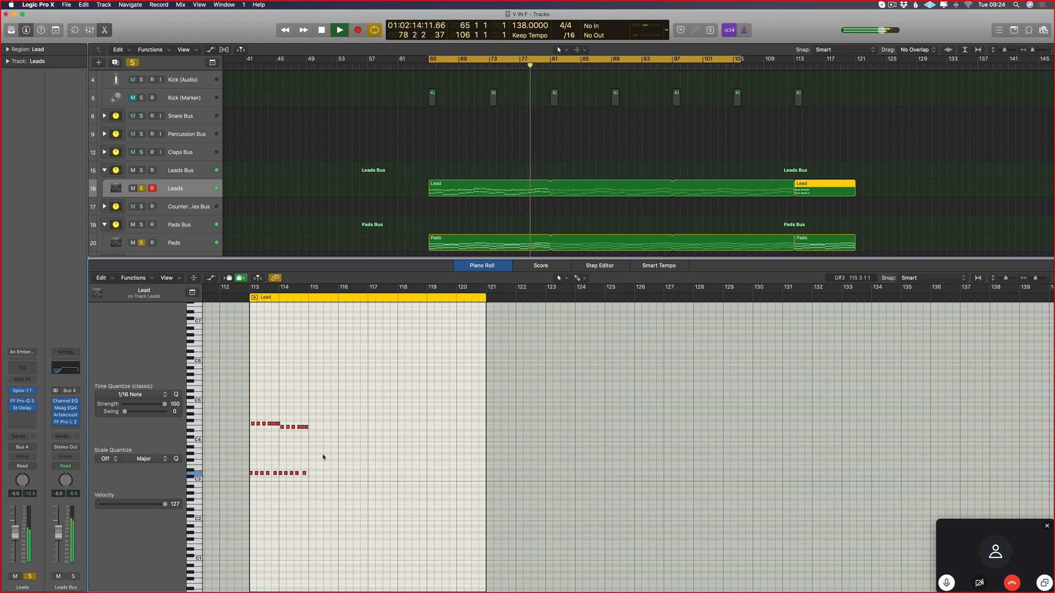
key("Down")
key("Down")
key("Down")
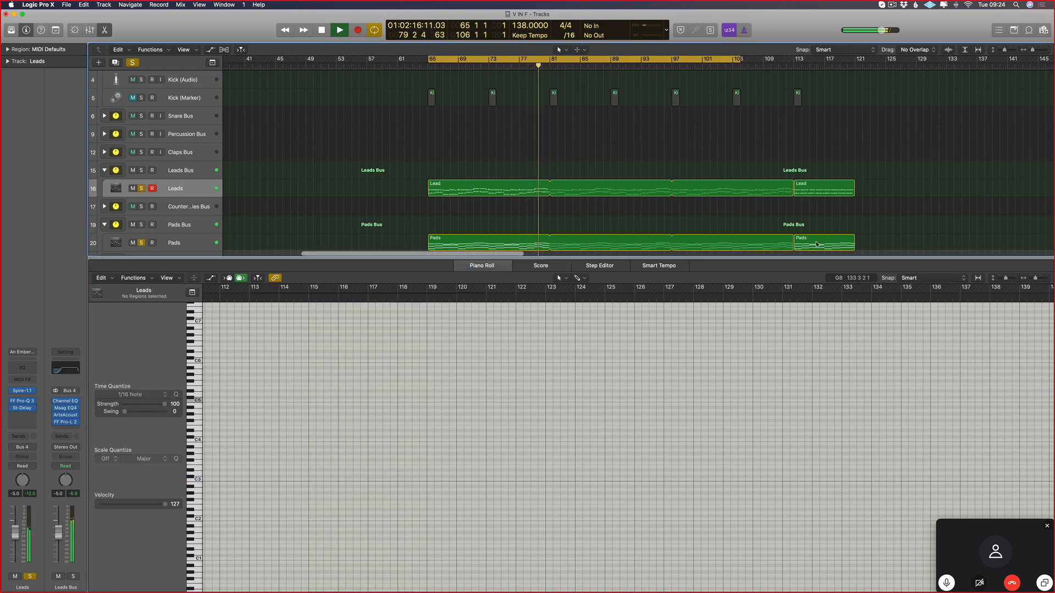
- In the Pads region from bar 113, delete the lower notes after bar 114 and lengthen the two remaining low notes to the region's end
left_click_drag(279, 412, 426, 476)
key("Delete")
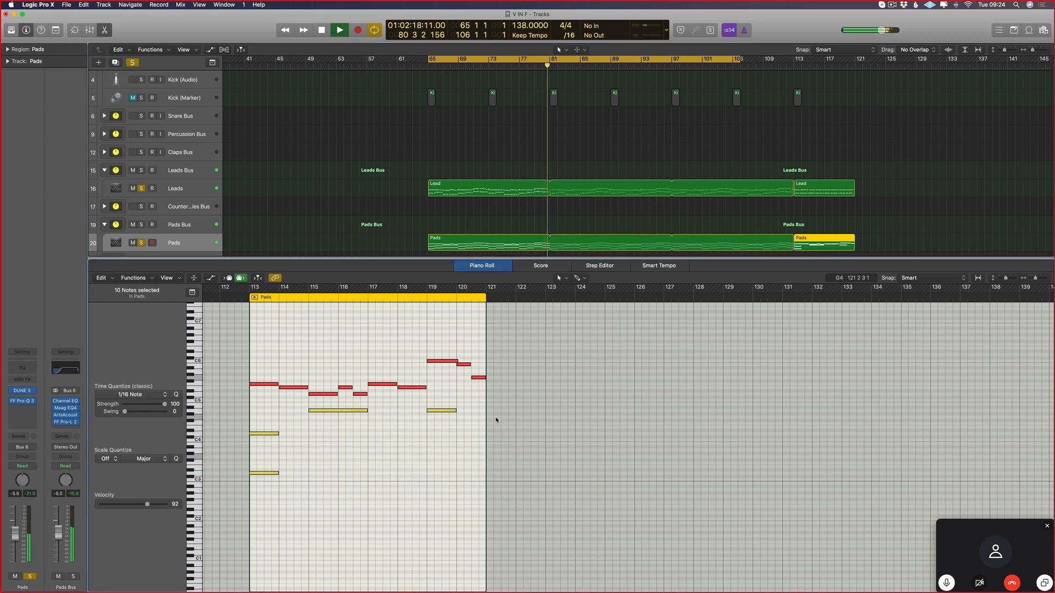
left_click_drag(468, 407, 489, 442)
key("Delete")
- Replace the upper Pads notes from bar 115 with repeats of the first two, and trim the long low notes to end at bar 121
left_click_drag(523, 325, 308, 400)
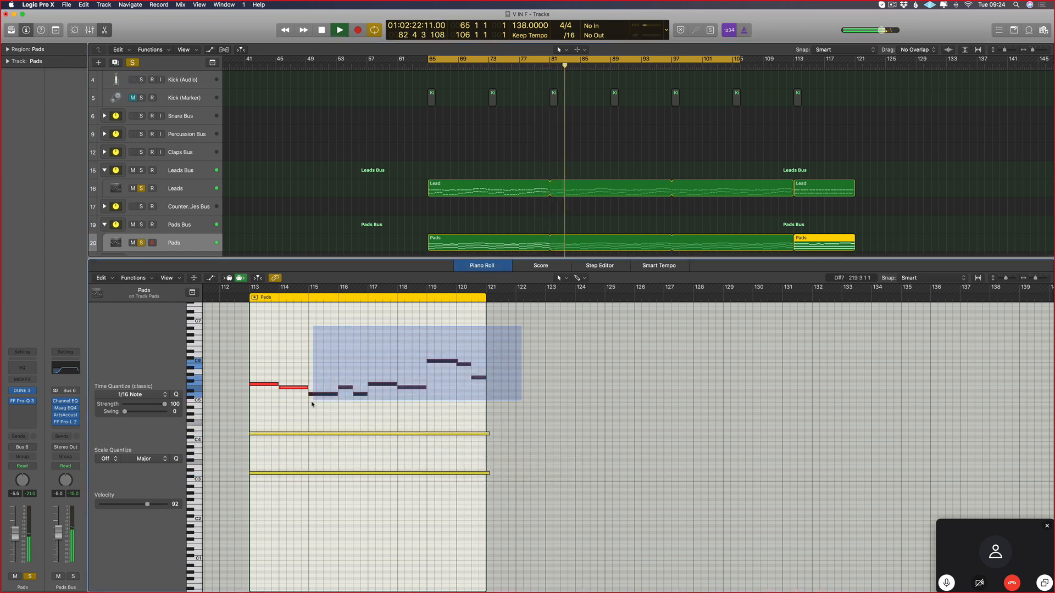
key("Delete")
left_click_drag(362, 360, 249, 412)
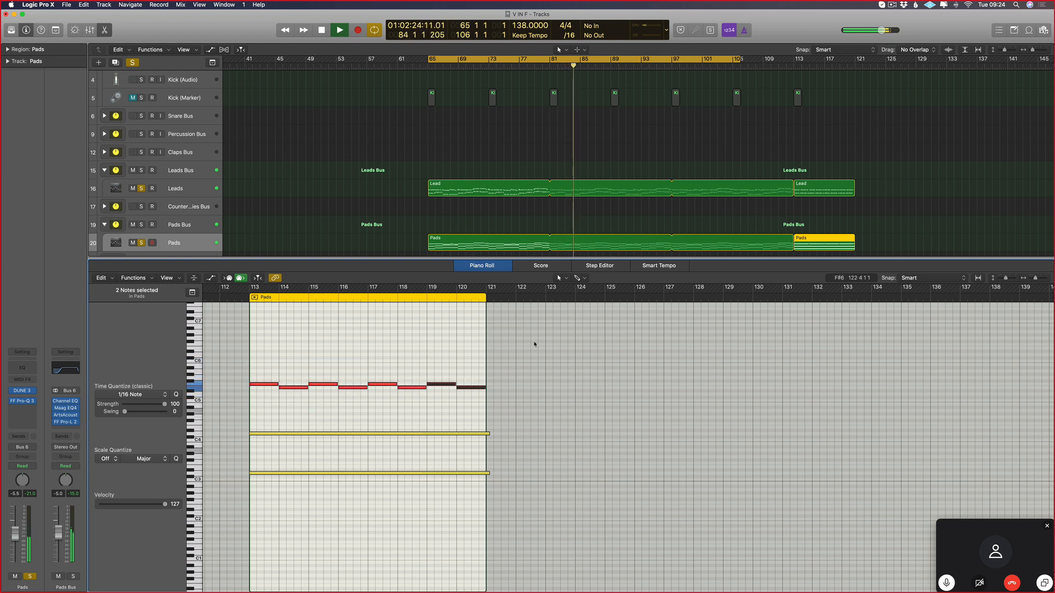
left_click_drag(486, 434, 486, 434)
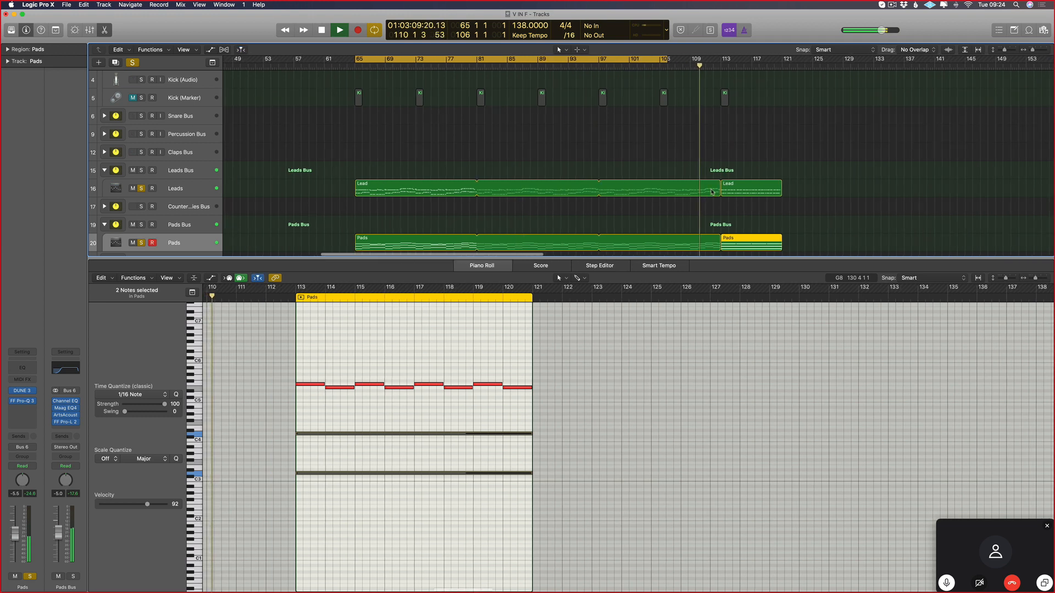
- Close the Piano Roll, turn off the cycle range and stop playback
key("p")
left_click(600, 59)
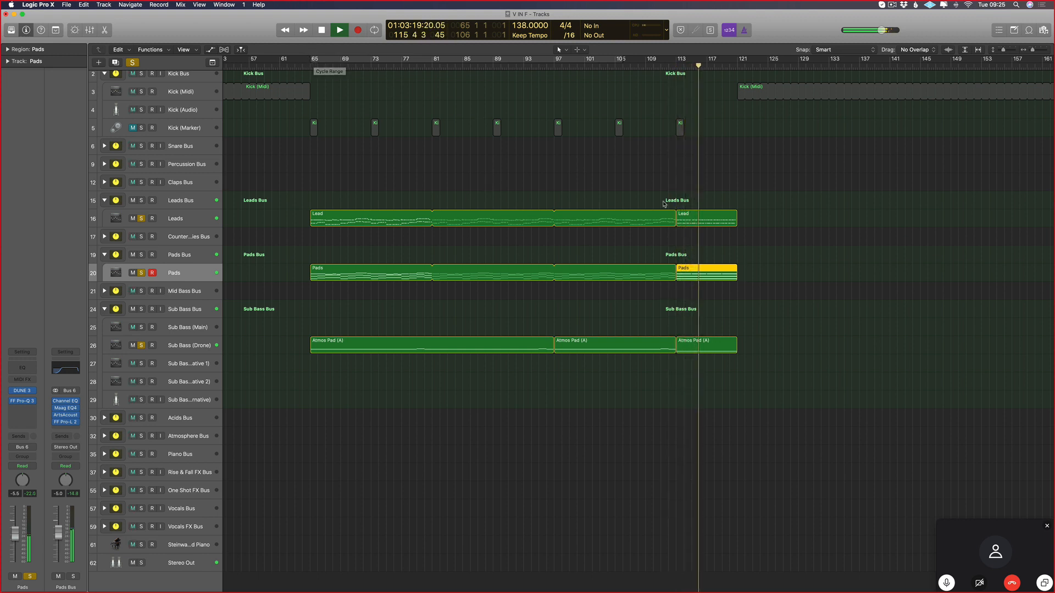
left_click_drag(667, 205, 661, 270)
left_click_drag(672, 199, 657, 341)
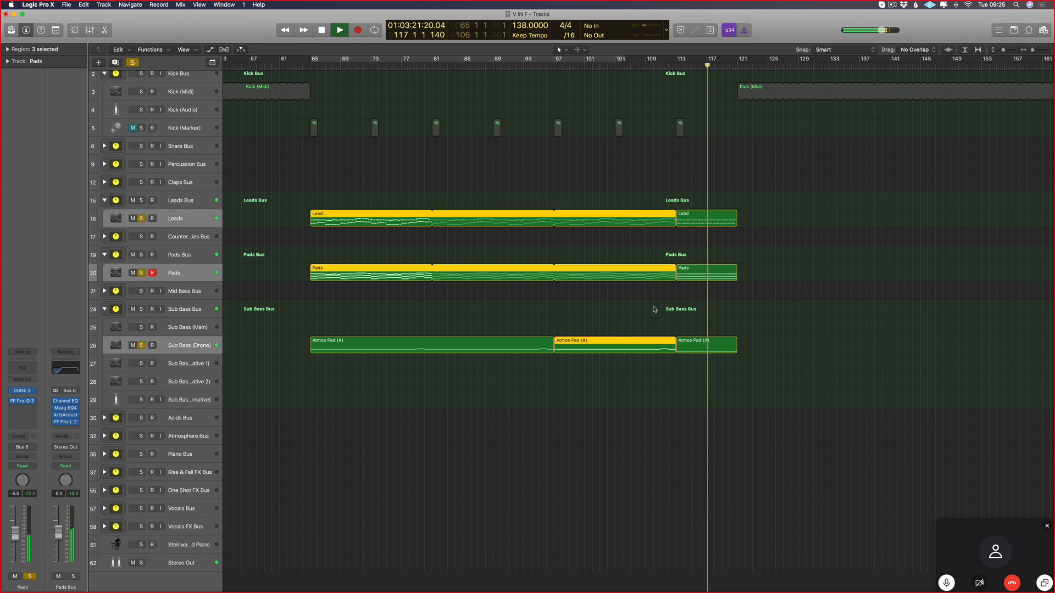
left_click(654, 309)
scroll(540, 318, "right", 1)
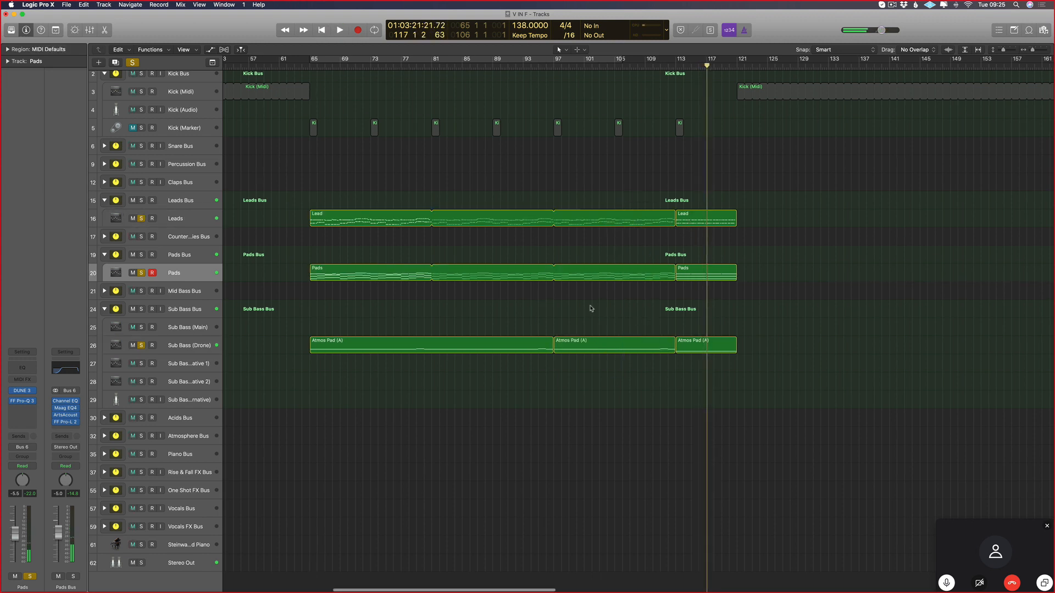
- Split the Pads and Lead regions at bar 97 to match the sub drone's regions
left_click(553, 281)
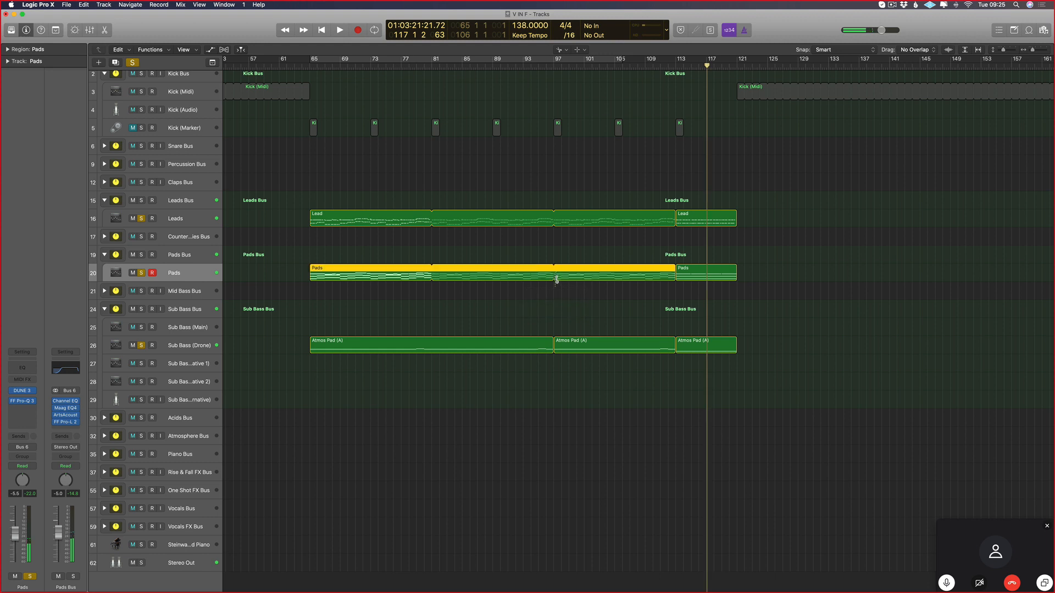
left_click(553, 282)
left_click(554, 220)
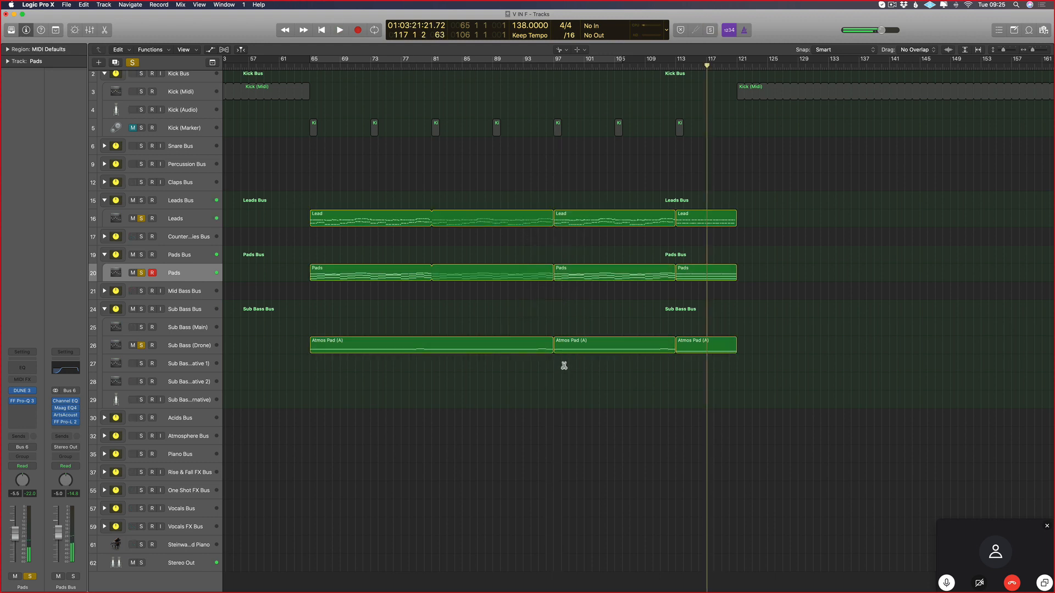
key("Escape")
key("Escape")
- Shorten the Lead, Pads and drone regions from bar 97 to end at bar 105, and copy the three bar 113 regions to bar 105
left_click_drag(639, 188, 651, 346)
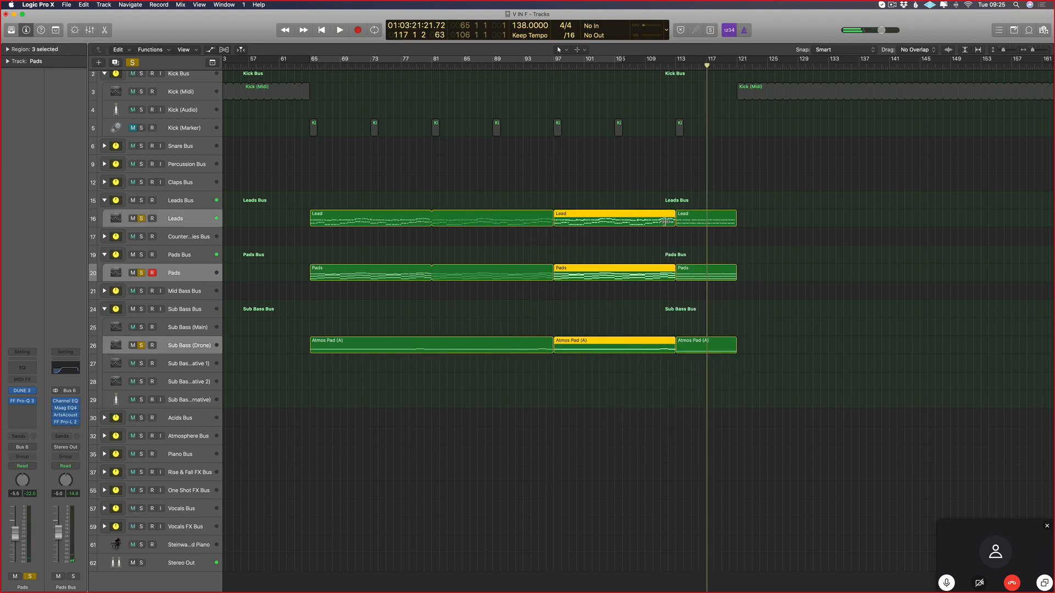
left_click_drag(664, 221, 614, 221)
left_click_drag(682, 203, 687, 336)
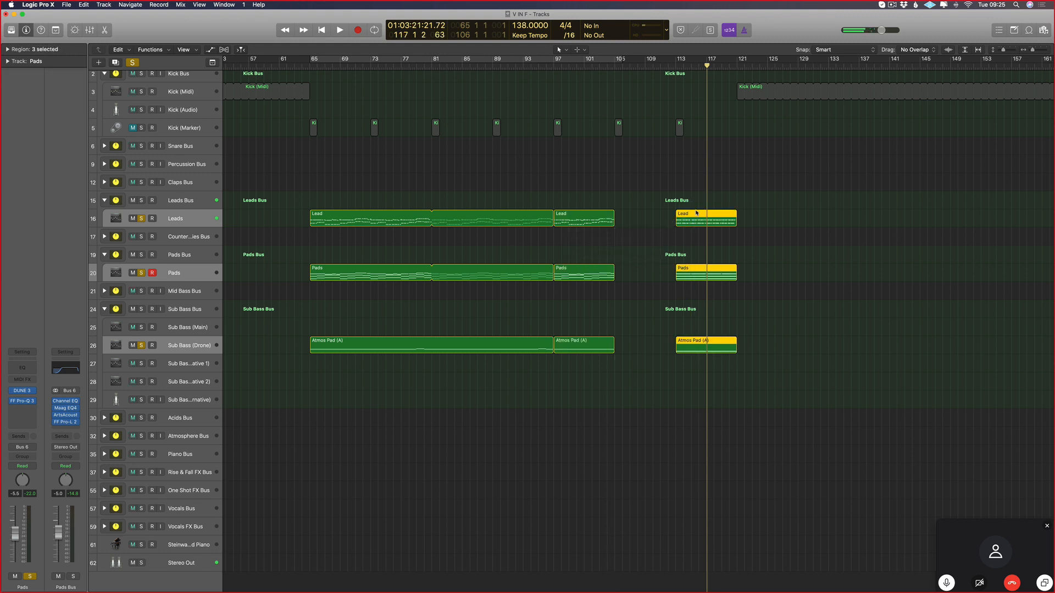
scroll(695, 254, "right", 2)
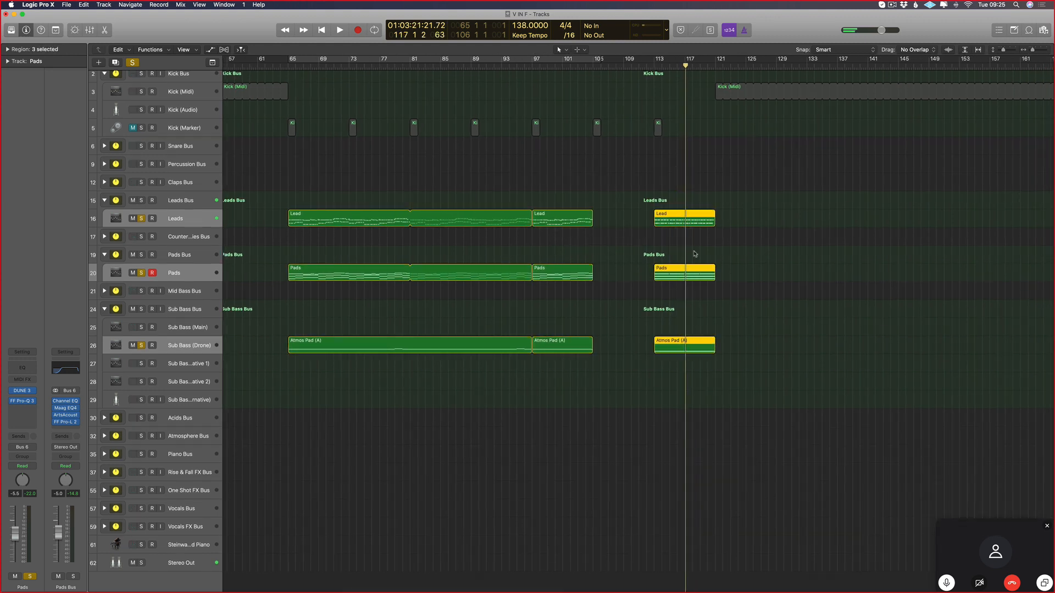
left_click_drag(670, 221, 603, 229)
key("super+z")
left_click(571, 65)
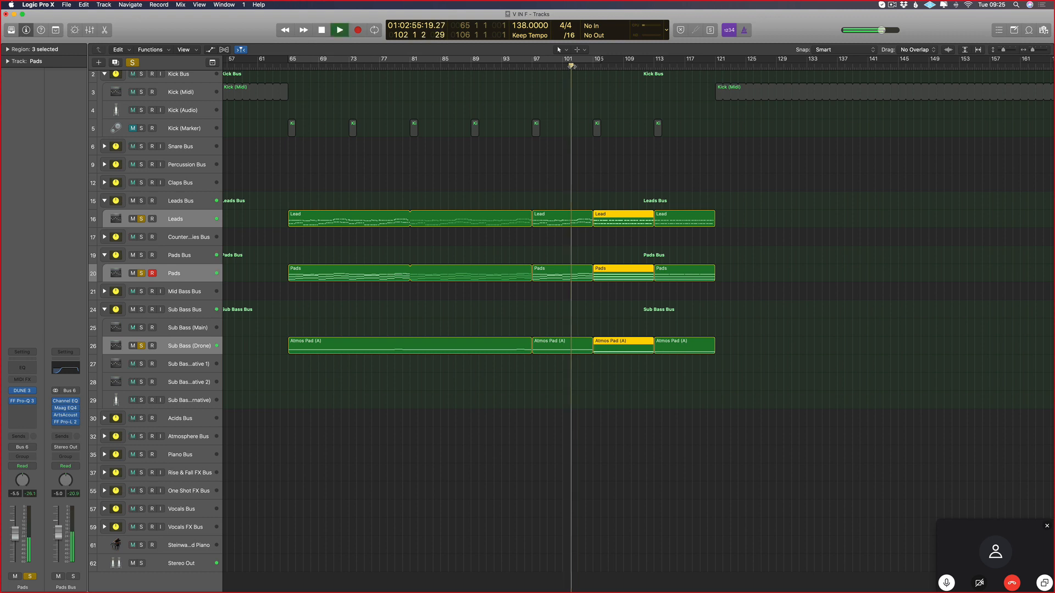
- In the last Lead region, raise the upper-row notes in bars 118 and 120 by one semitone
left_click(687, 219)
left_click(671, 278)
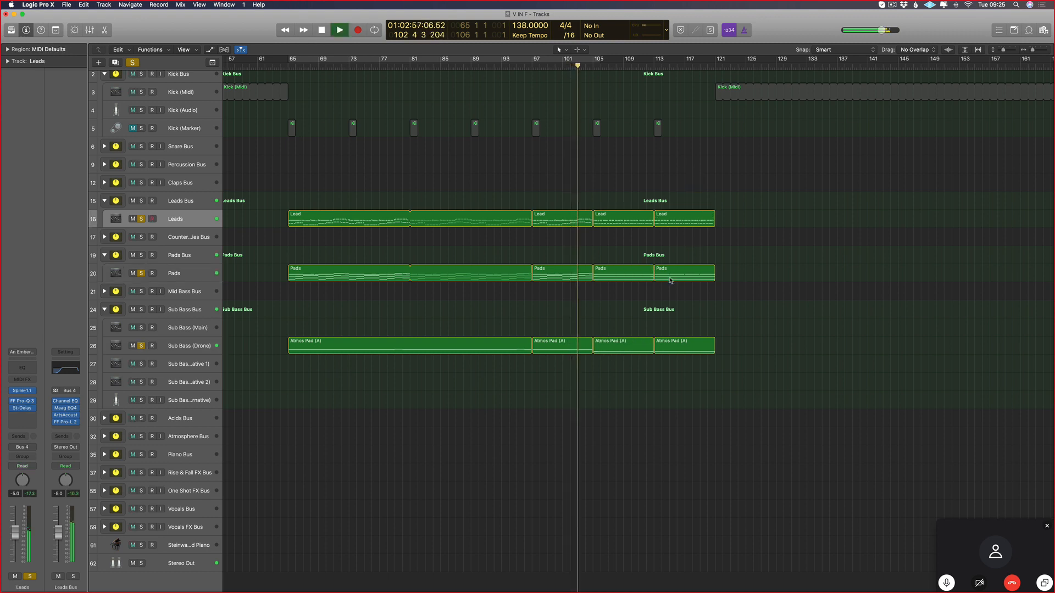
left_click(684, 222, "shift")
key("p")
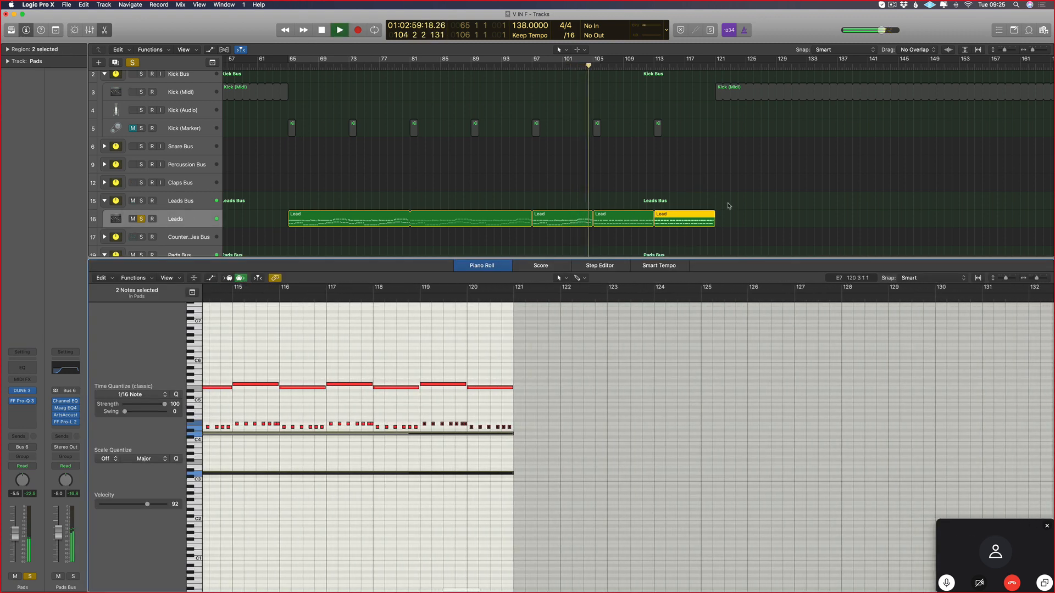
left_click(694, 218)
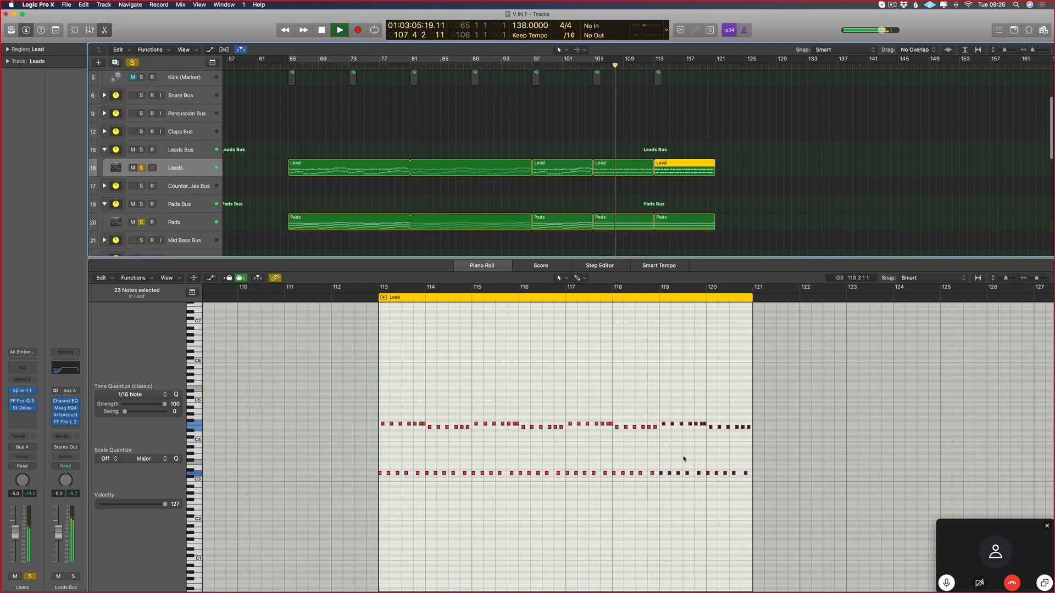
left_click(626, 429)
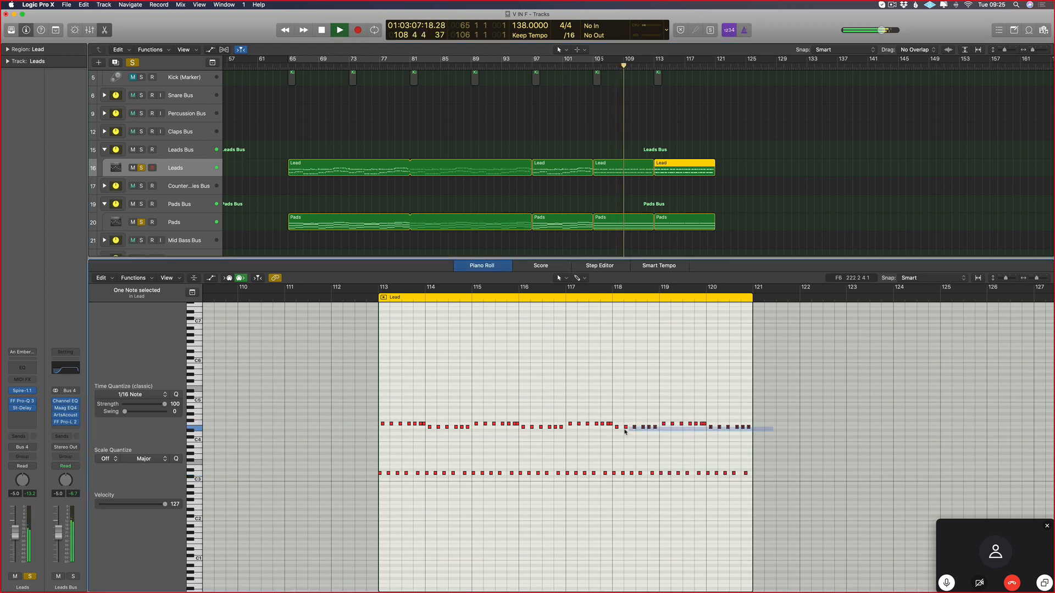
left_click_drag(625, 432, 616, 431)
key("alt+Up")
scroll(678, 217, "down", 2)
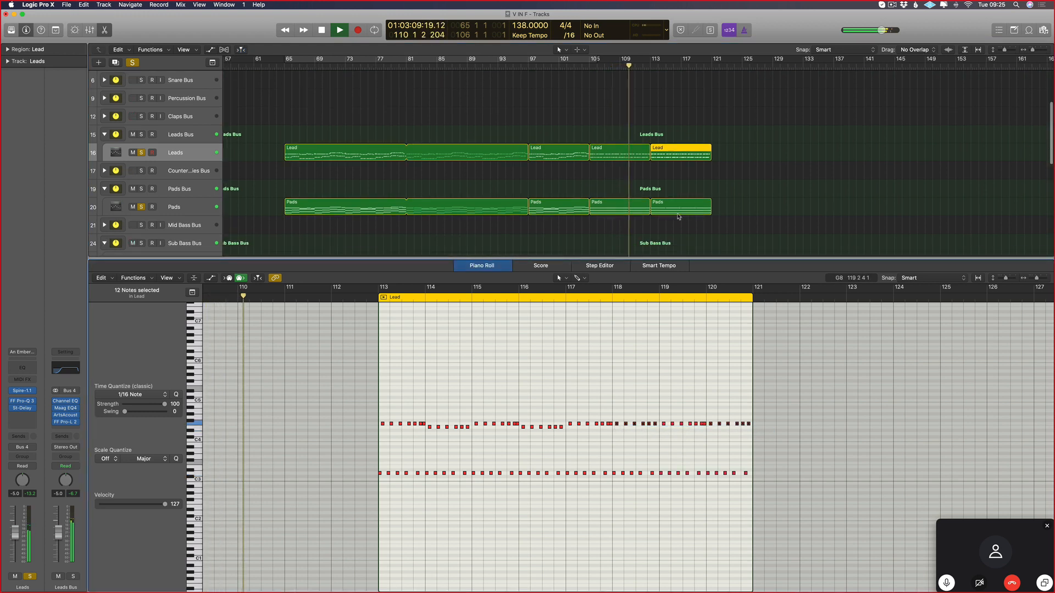
- In the last Pads region, raise the upper notes at bars 118 and 120 one semitone and join the upper notes from bar 117 to 121 into one
left_click(678, 216)
left_click(739, 387)
left_click(627, 389, "shift")
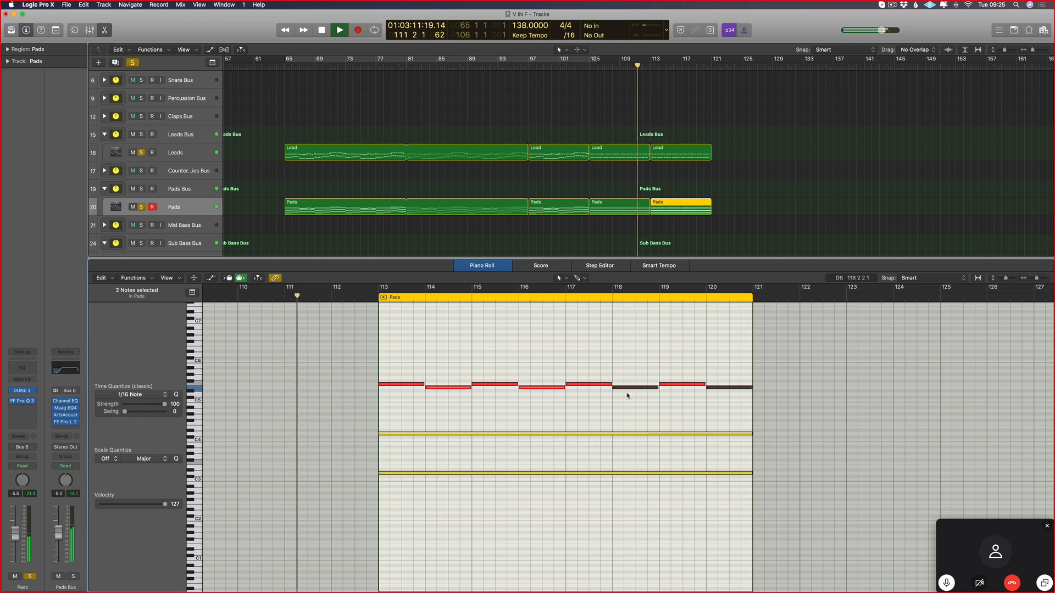
left_click_drag(882, 371, 780, 392)
key("t")
key("g")
left_click(599, 385)
left_click(751, 386)
key("t")
key("t")
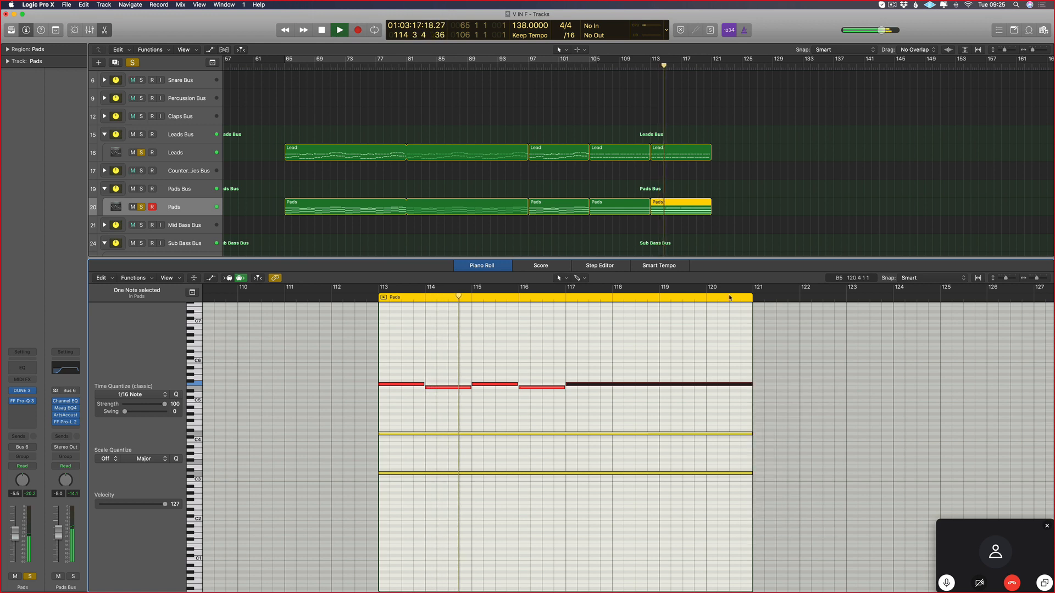
left_click(725, 223)
key("e")
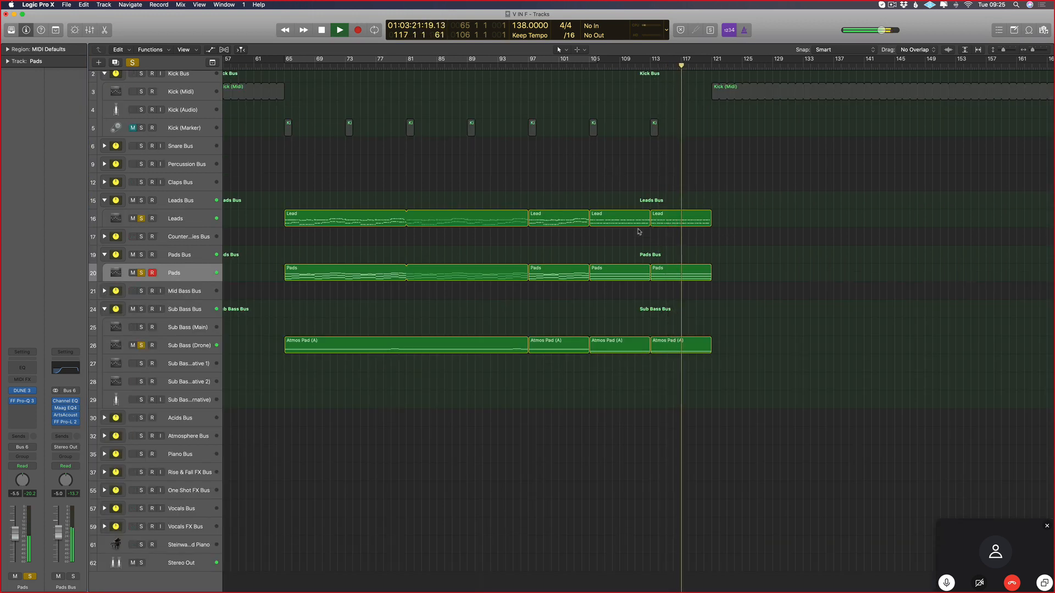
- Listen to the end of the breakdown up to bar 120 and stop playback
scroll(330, 86, "right", 3)
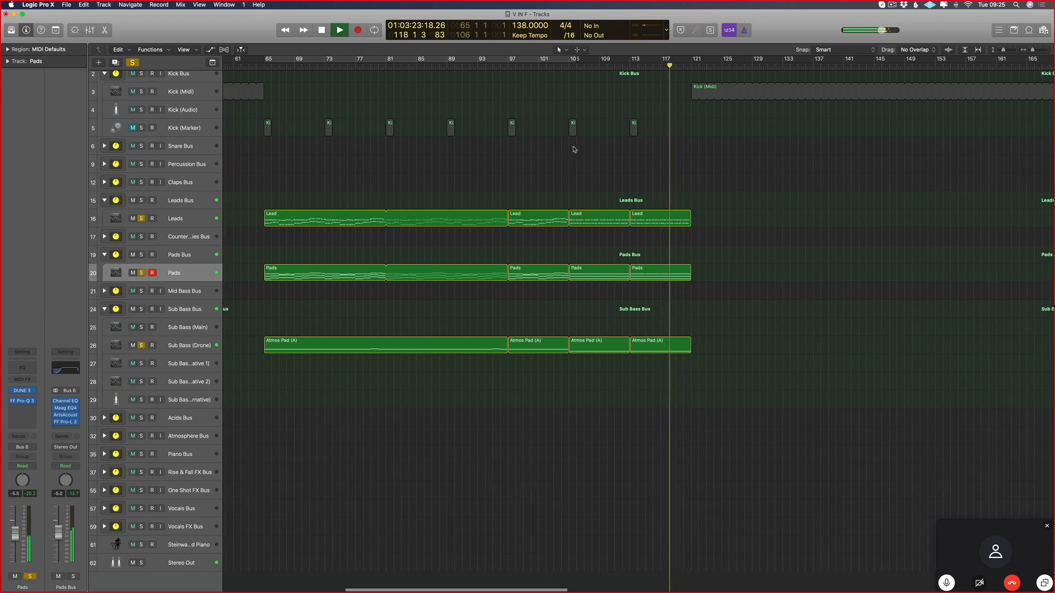
key("super+Right")
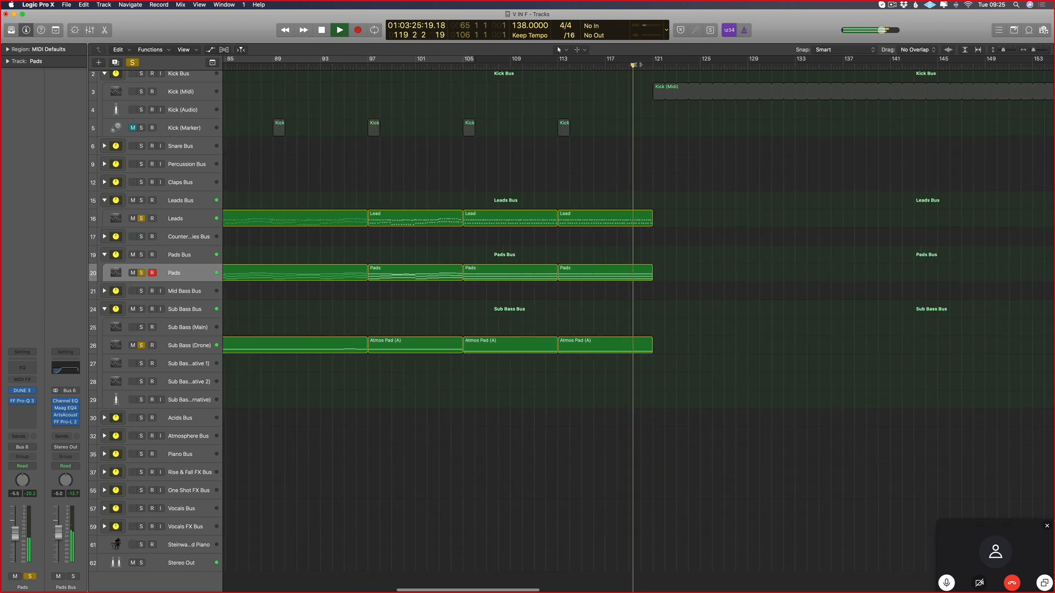
key("super+Left")
key("super+Left")
key("space")
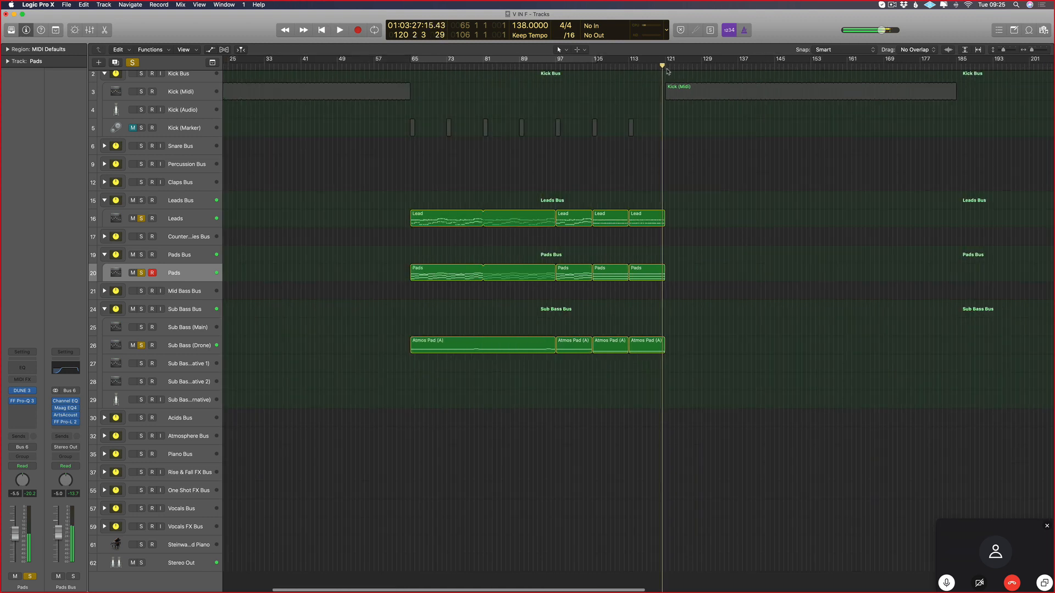
- Listen to the breakdown from bar 119 and compare it with the passage around bar 95
left_click_drag(654, 58, 667, 69)
key("space")
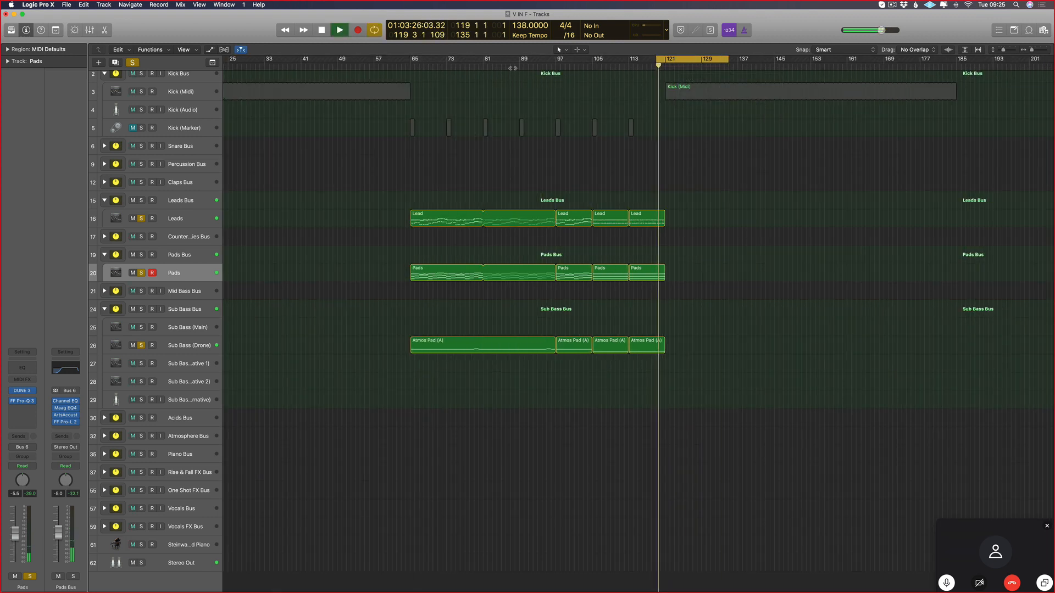
left_click(514, 67)
key("super+Right")
key("super+Right")
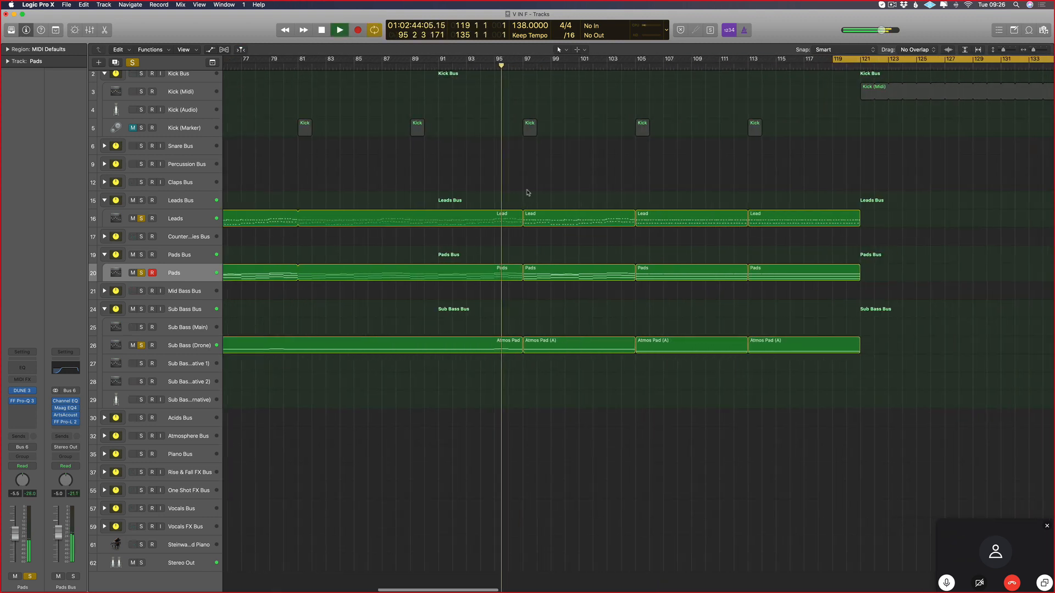
key("space")
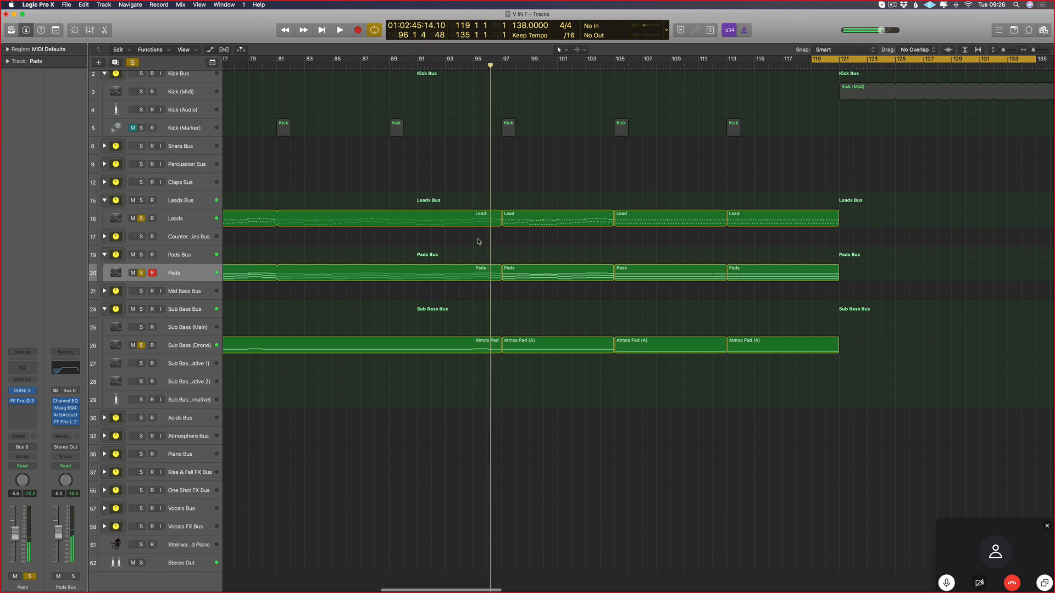
- Split the Lead, Pads and Sub Bass (Drone) regions at bar 95
key("t")
key("i")
left_click(475, 222)
left_click(474, 275)
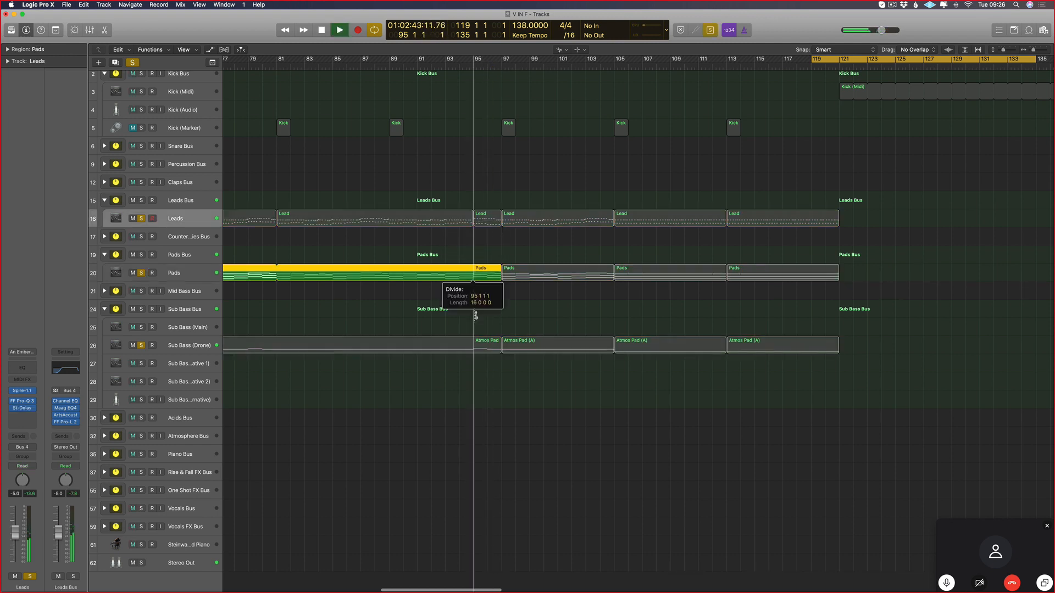
left_click(474, 348)
- Copy the three regions between bars 95 and 97 to bar 119, replacing the end of the breakdown
key("t")
key("t")
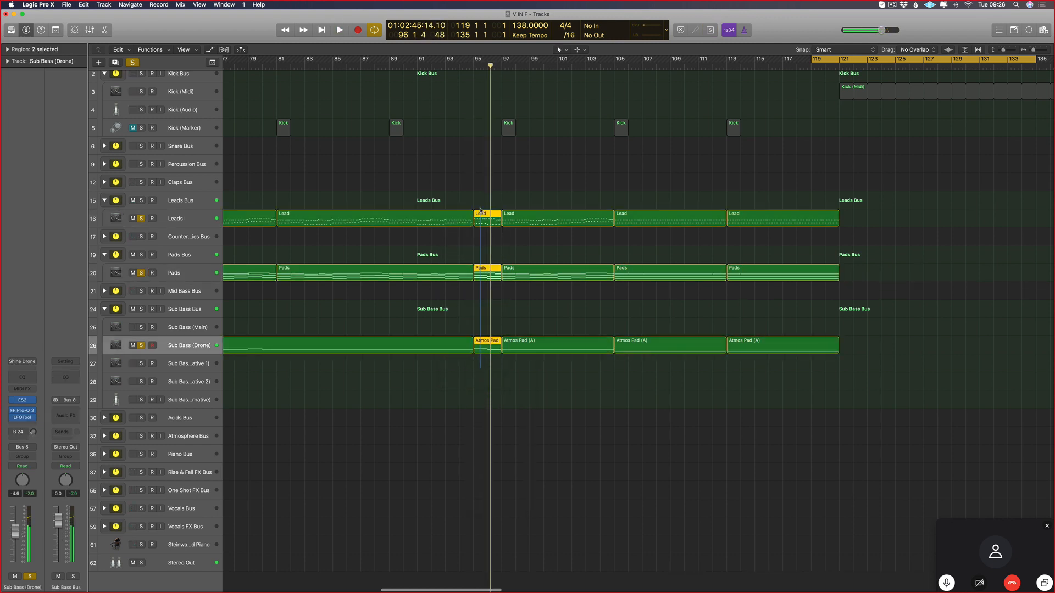
left_click(481, 212, "shift")
left_click_drag(481, 211, 818, 222)
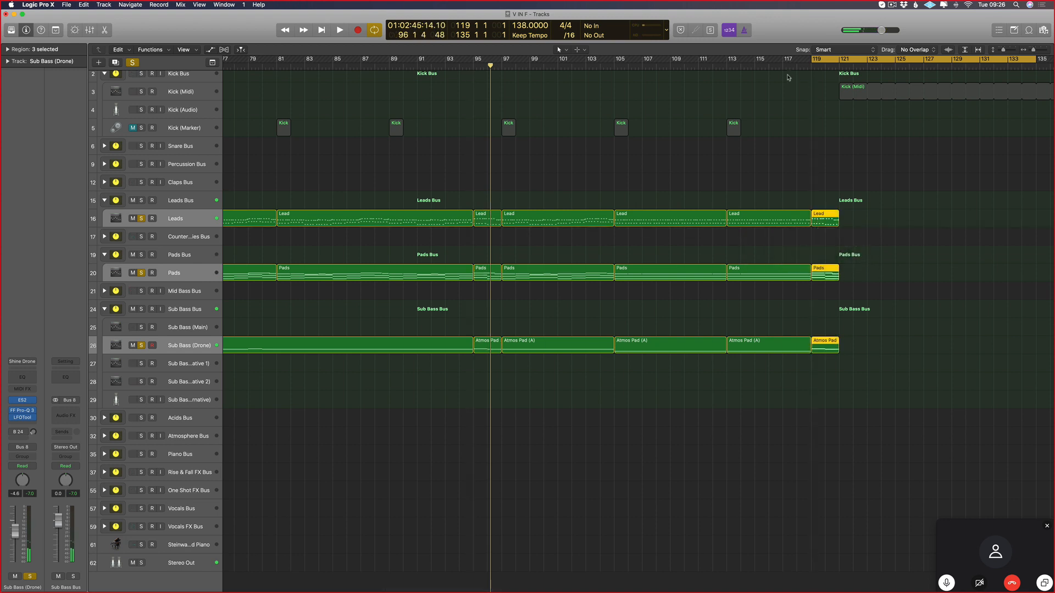
- Listen to the breakdown's ending up to bar 120 and set the cycle range from bar 65 to 120
left_click(784, 68)
key("space")
scroll(693, 222, "right", 1)
scroll(693, 222, "right", 3)
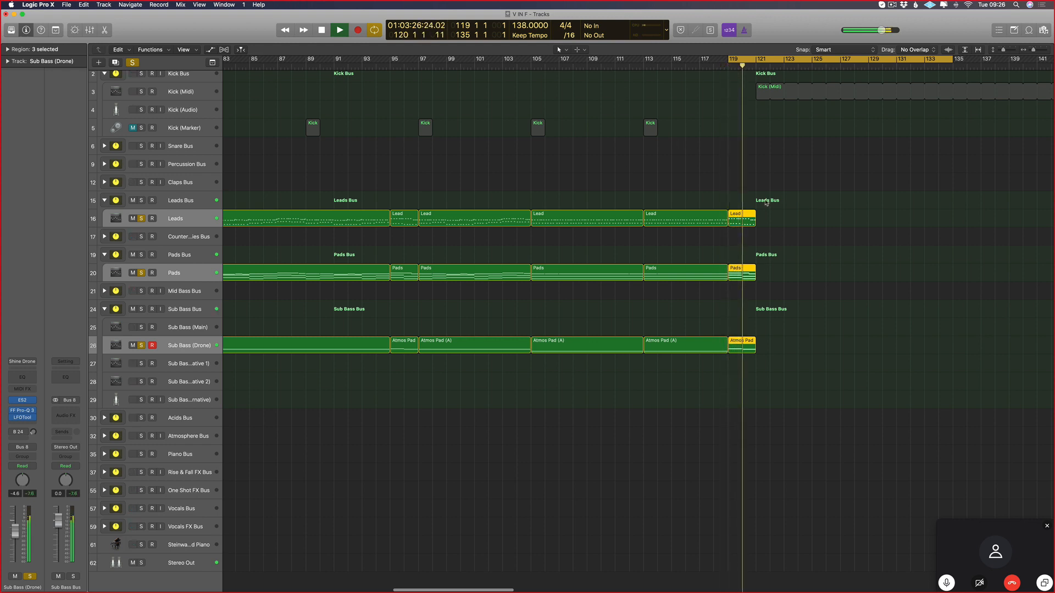
key("super+Left")
key("space")
left_click_drag(421, 61, 752, 60)
key("space")
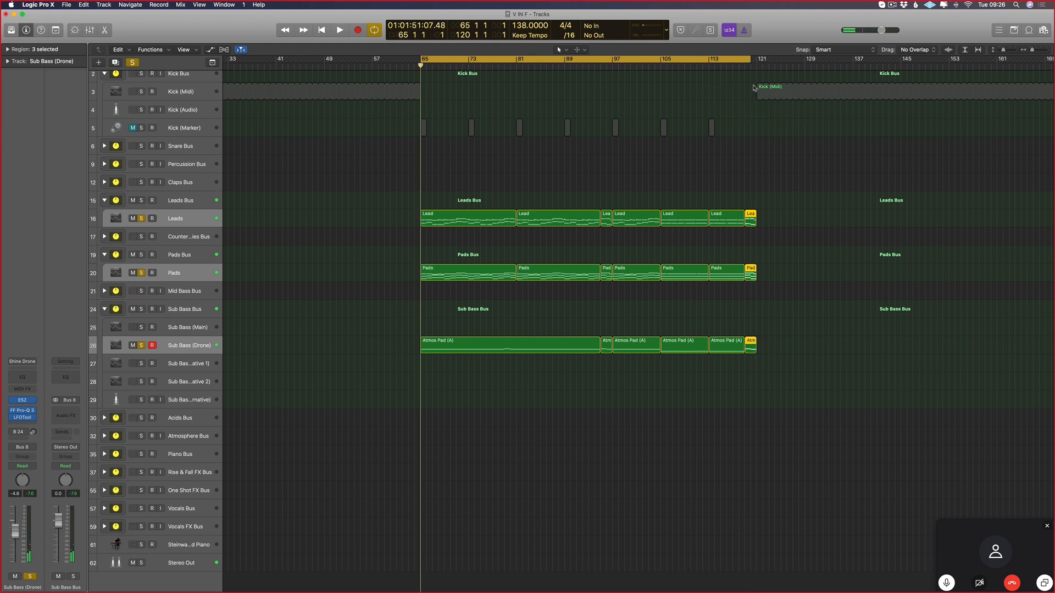
- Select all regions in the arrangement and name them by their track names
key("super+a")
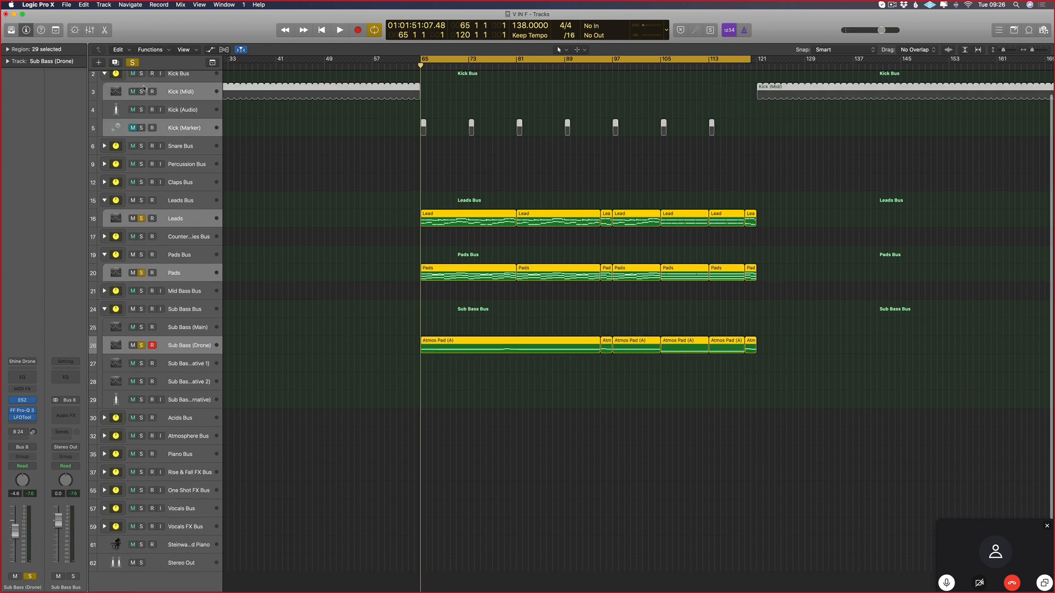
left_click(151, 50)
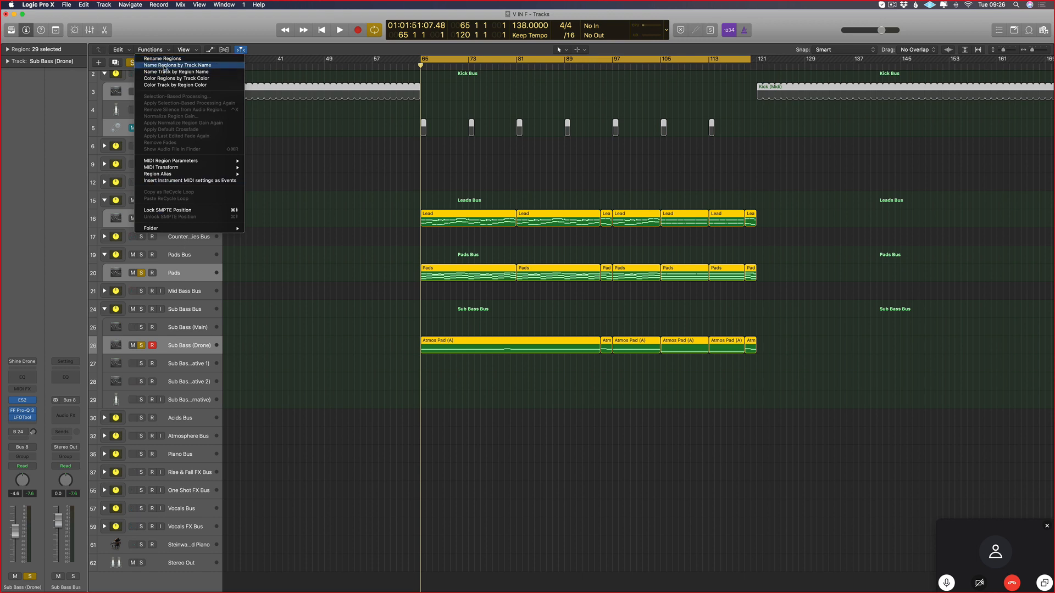
left_click(165, 66)
left_click(483, 157)
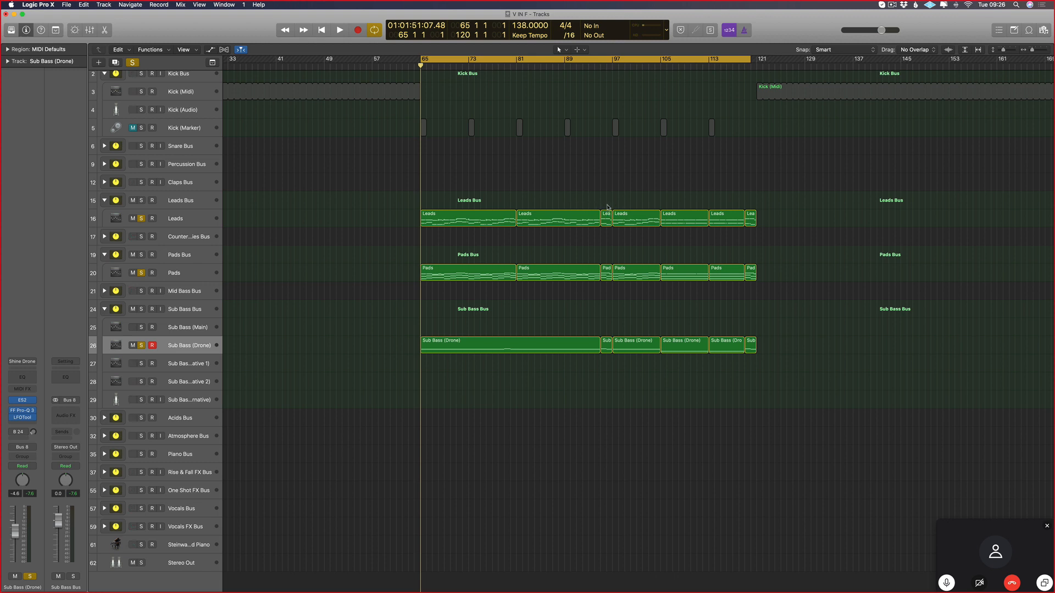
- Glue the split at bar 95 back together on Leads, Pads and Sub Bass (Drone), and divide the drone region at bar 81
left_click_drag(608, 207, 598, 272)
key("t")
key("g")
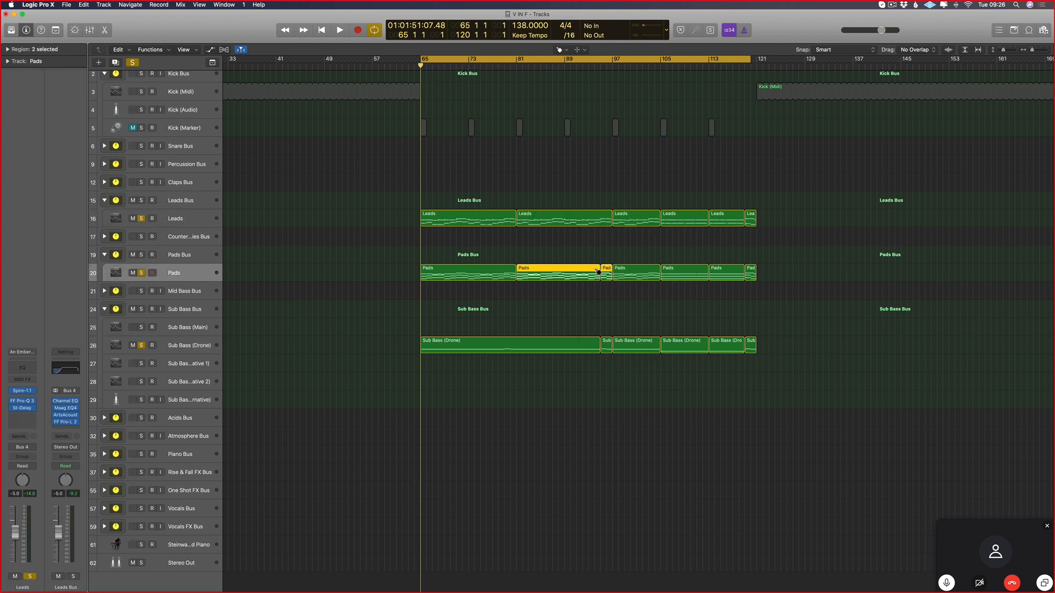
left_click_drag(616, 334, 594, 348)
left_click(594, 347)
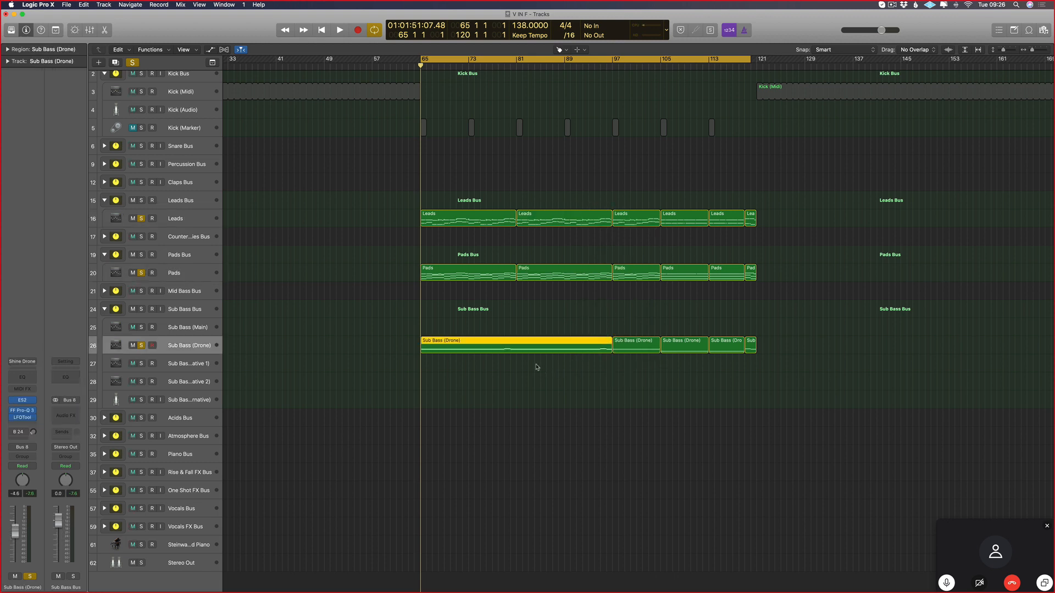
left_click_drag(511, 353, 517, 355)
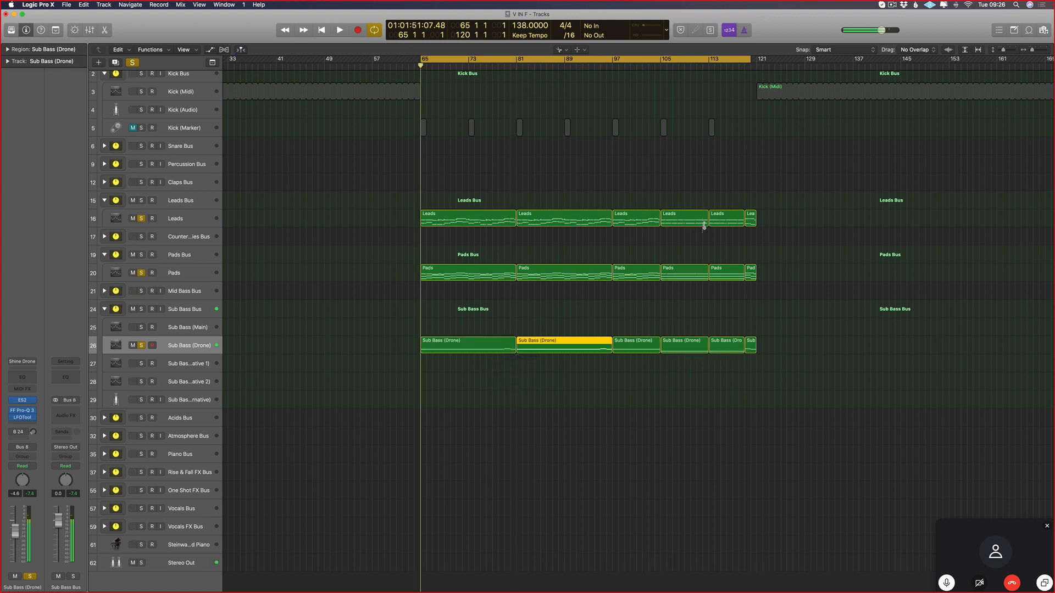
- Join the Leads, Pads and Sub Bass (Drone) regions from bar 97 to 113 into one region per track
key("t")
key("t")
left_click_drag(683, 198, 649, 270)
key("t")
key("t")
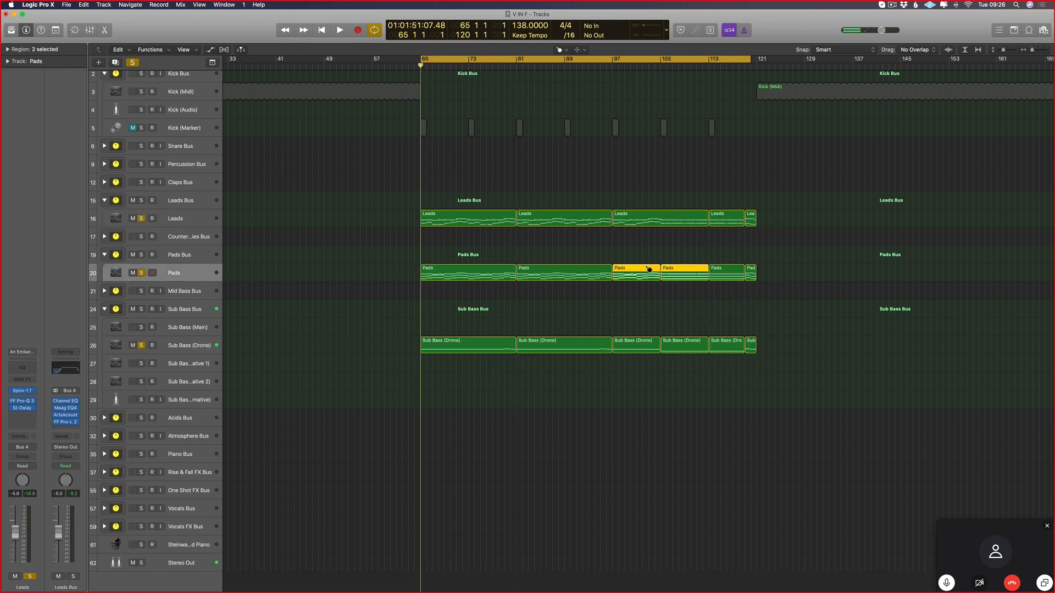
left_click_drag(657, 334, 667, 350)
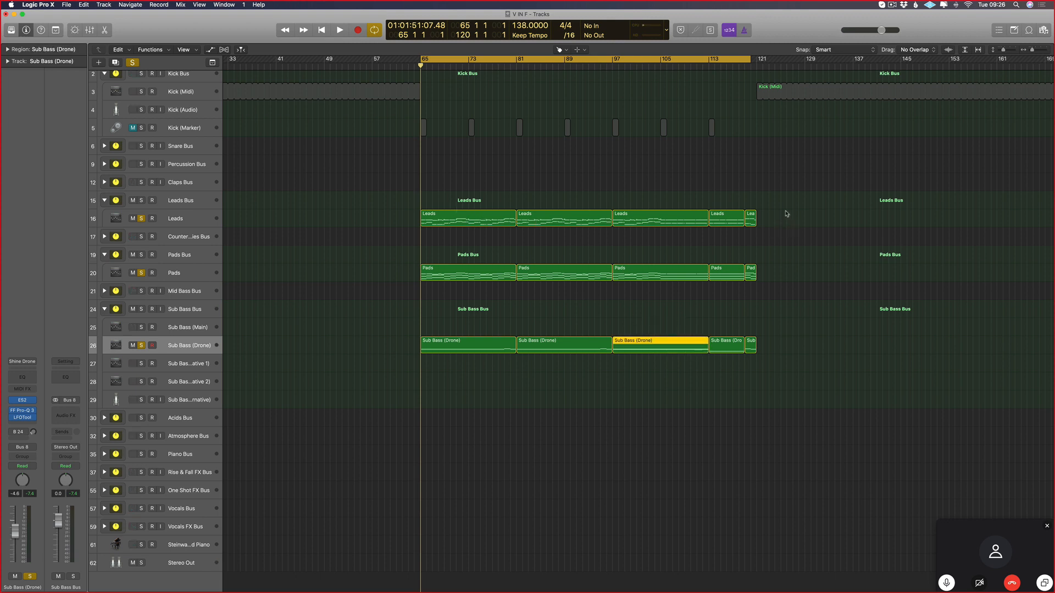
key("super+j")
- Join the Leads, Pads and Sub Bass (Drone) regions from bar 113 to 121 into one region per track
left_click_drag(767, 213, 736, 274)
key("super+j")
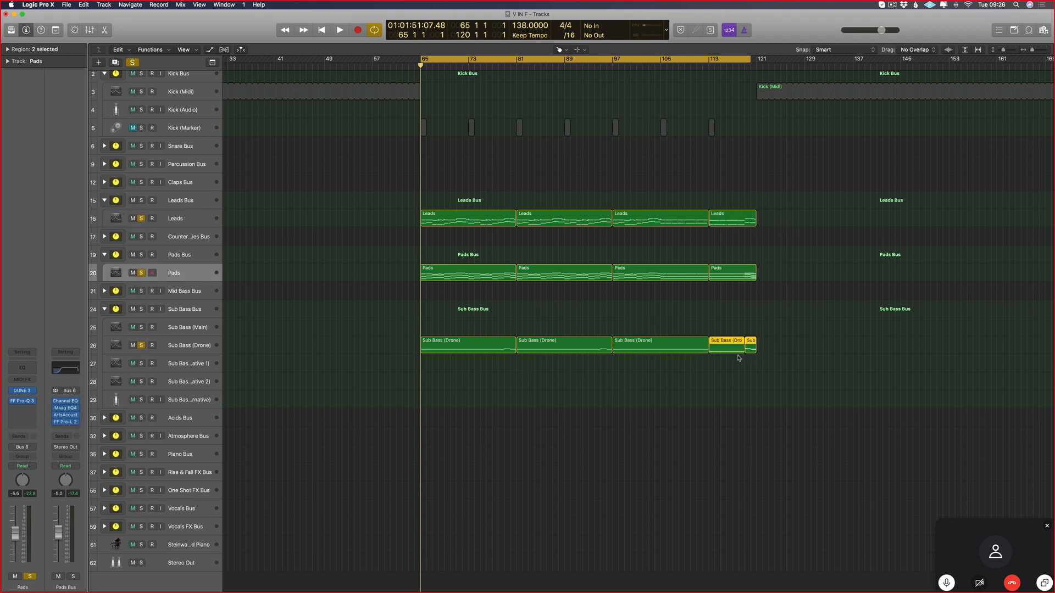
key("t")
key("t")
key("t")
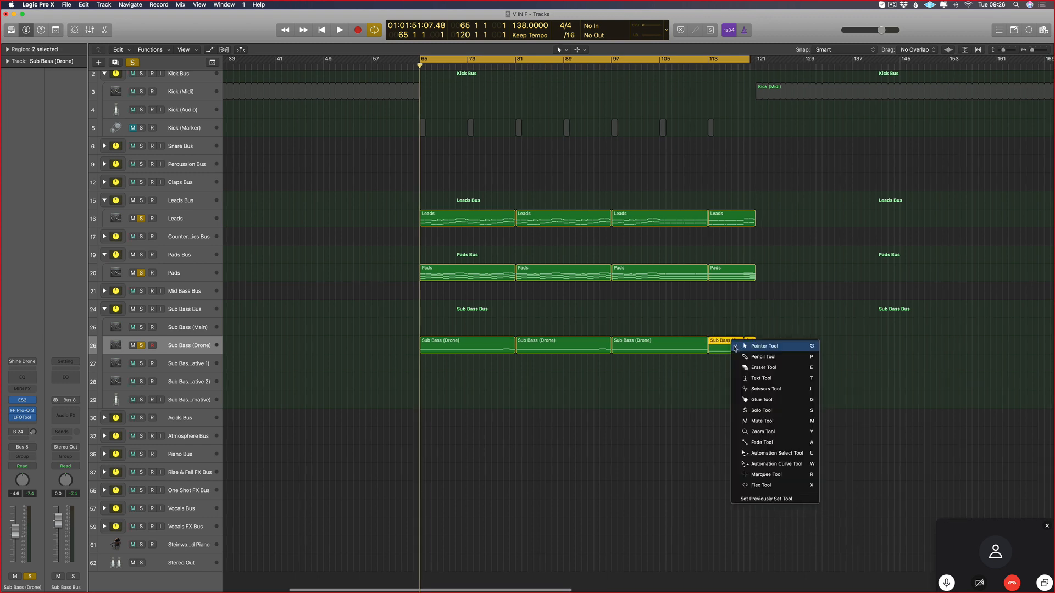
left_click(735, 348)
key("super+j")
scroll(548, 347, "right", 1)
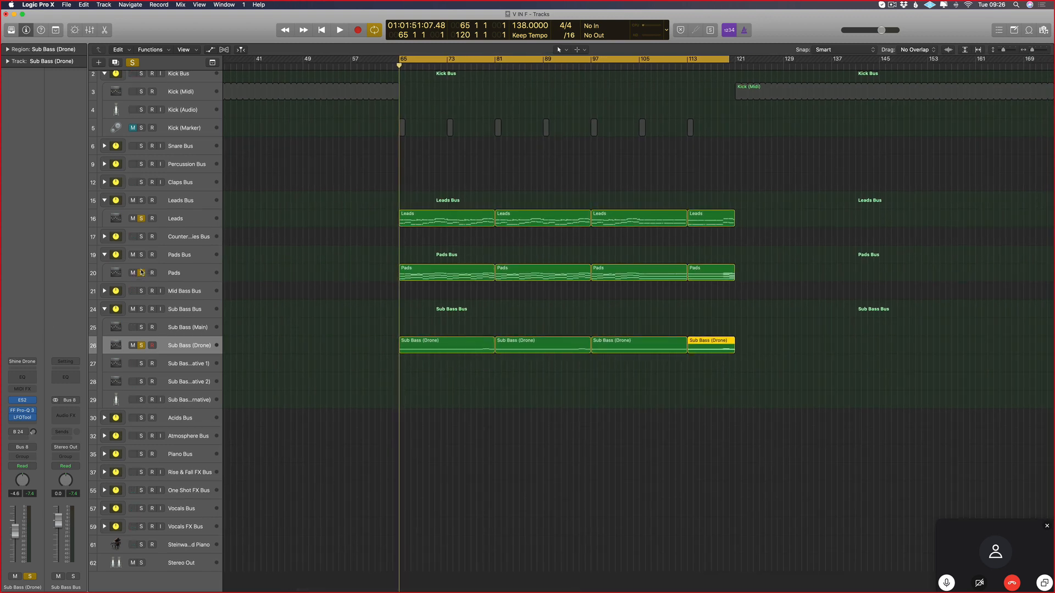
- Take Pads and Leads out of solo, set the cycle range from bar 97 to 111, and show the track automation
left_click(142, 273)
left_click(141, 218)
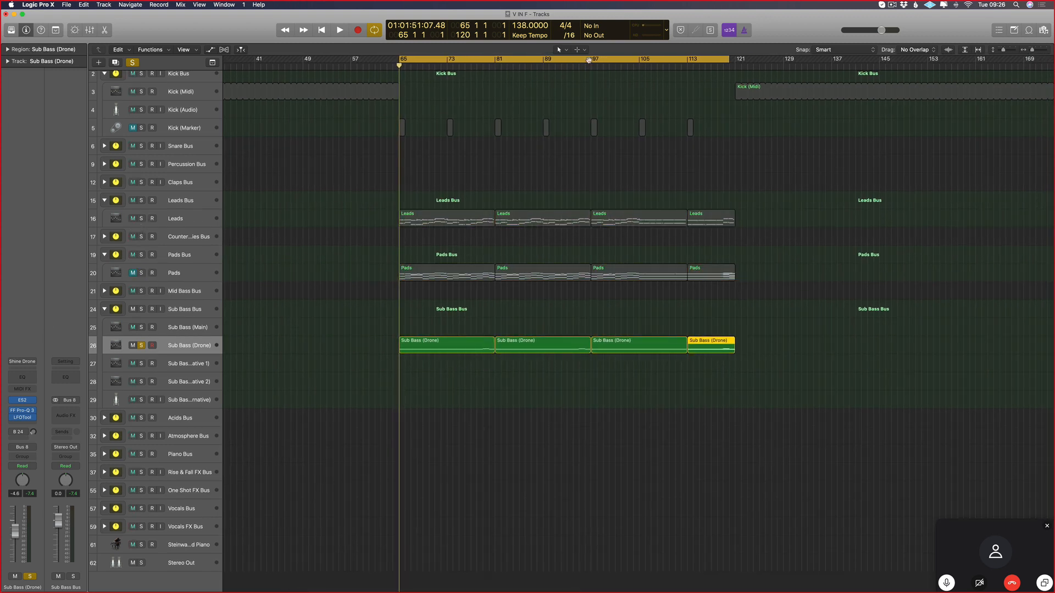
left_click_drag(589, 60, 674, 60)
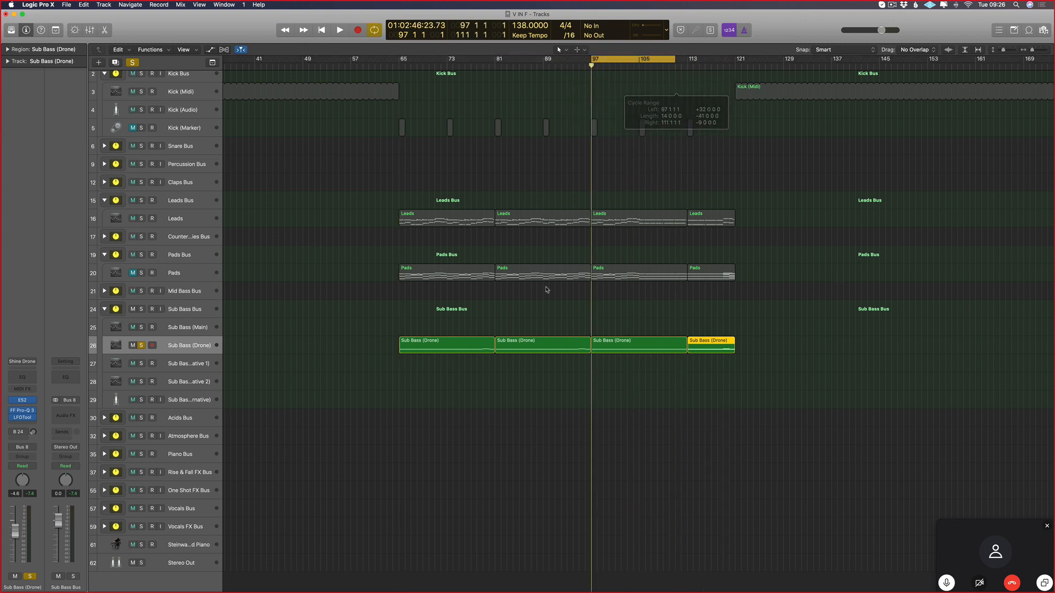
key("a")
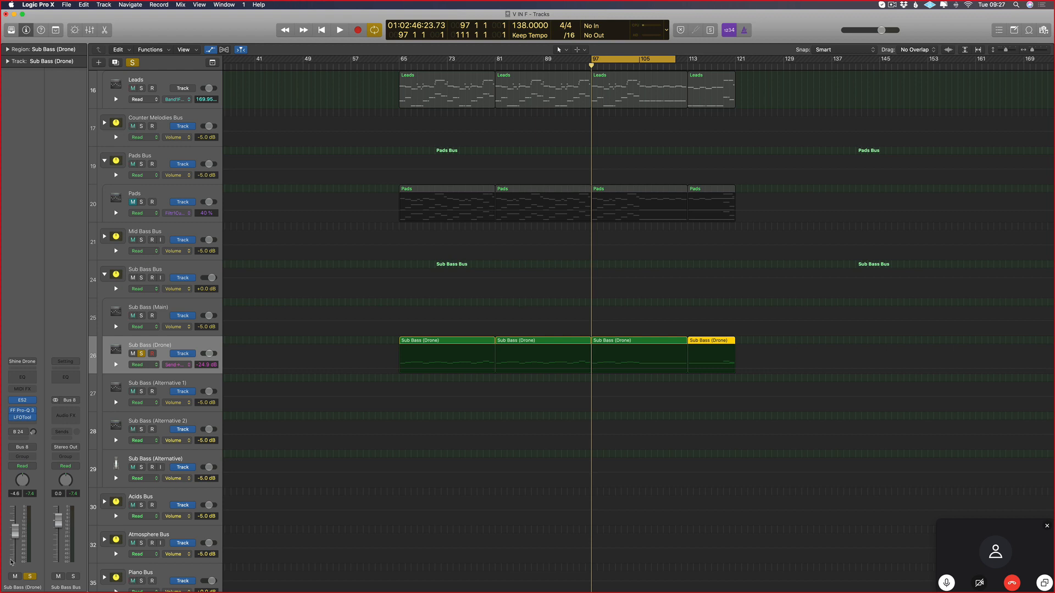
- Open the drone's ES2 synth, listen to the soloed drone from bar 97, and close the synth
left_click(21, 400)
key("space")
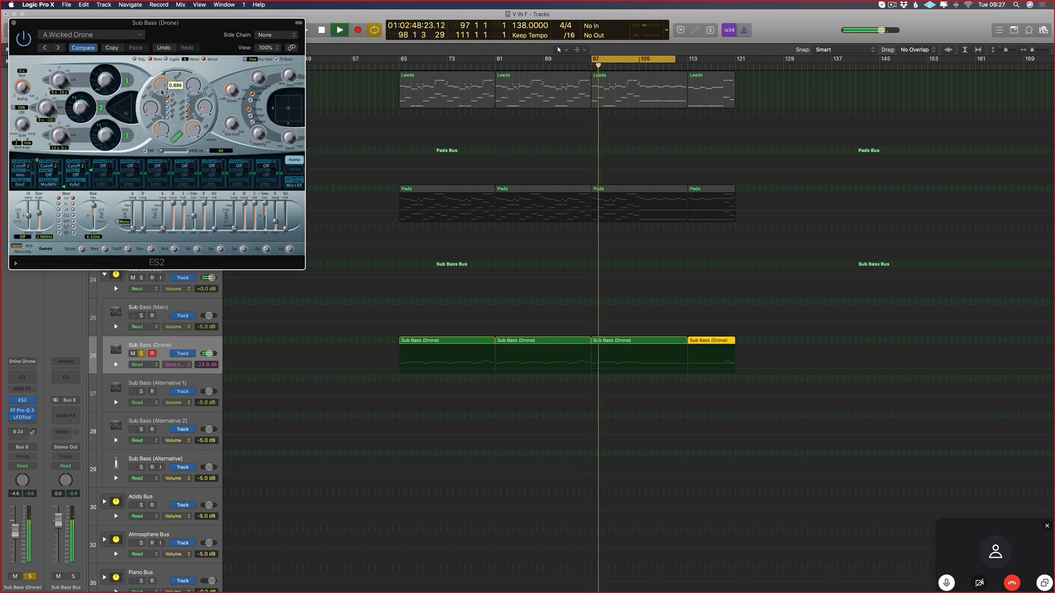
key("space")
key("Return")
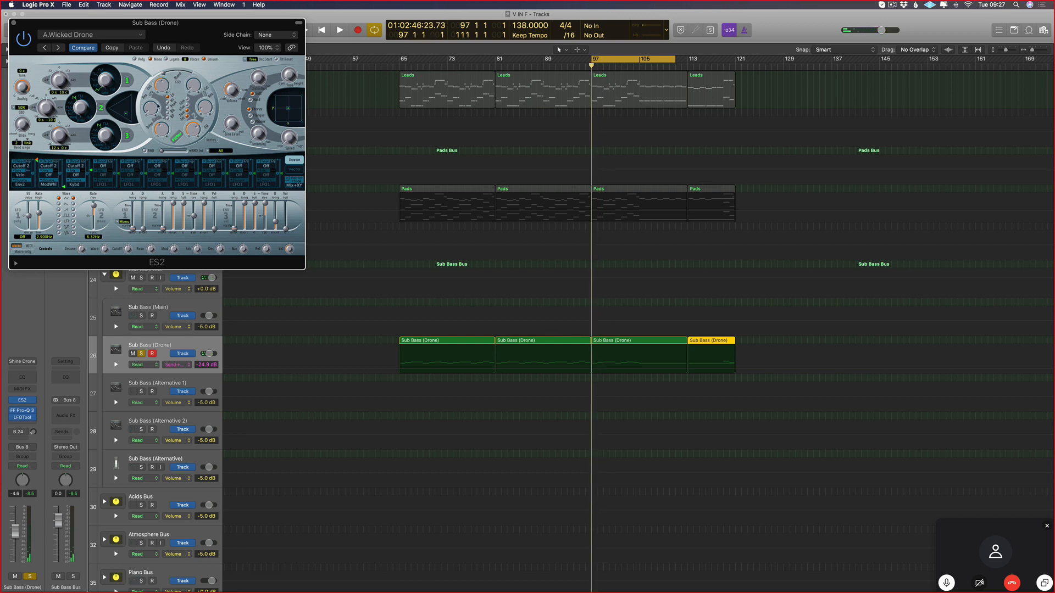
key("space")
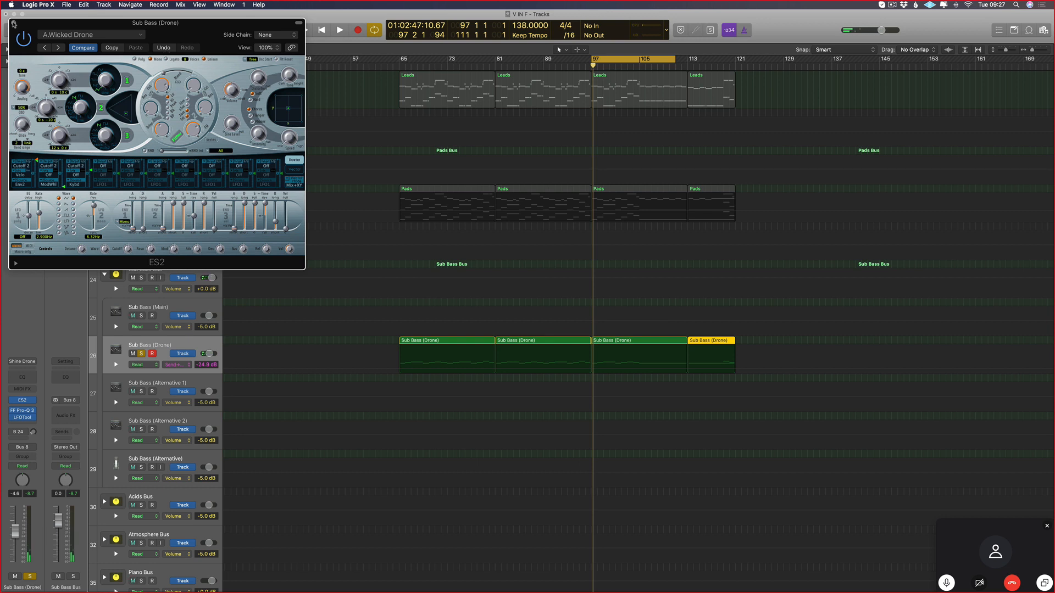
left_click(13, 24)
- Solo the Pads track and replace its DUNE 3 instrument with Spire-1.1
left_click(140, 202)
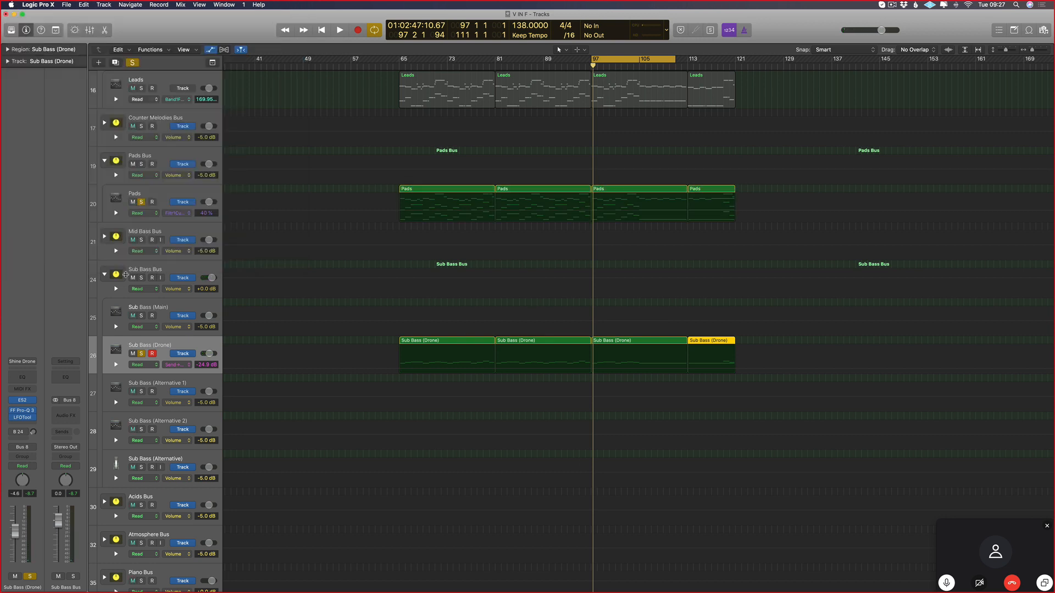
key("space")
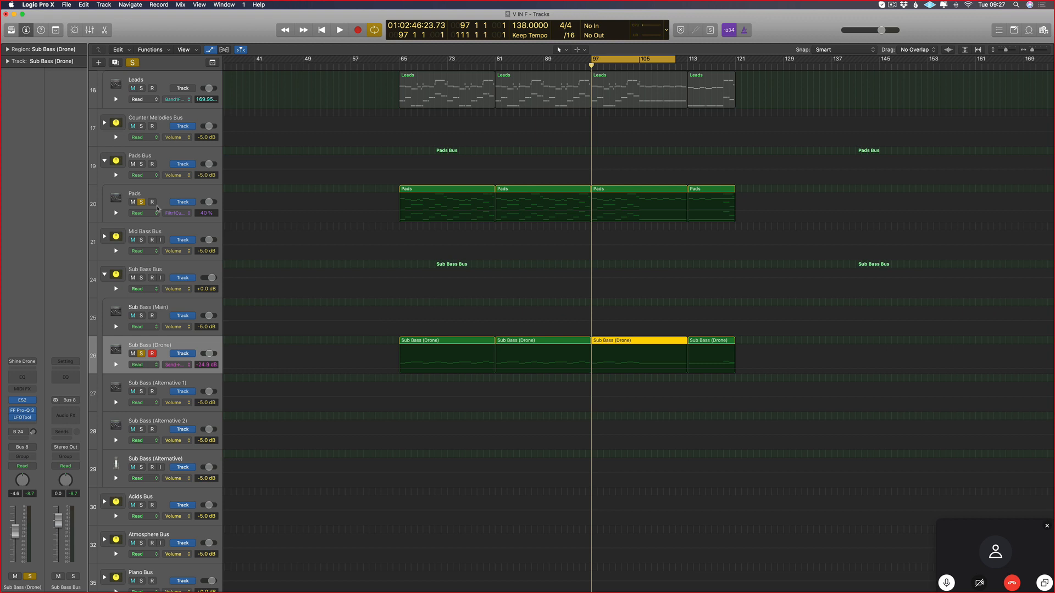
left_click(173, 195)
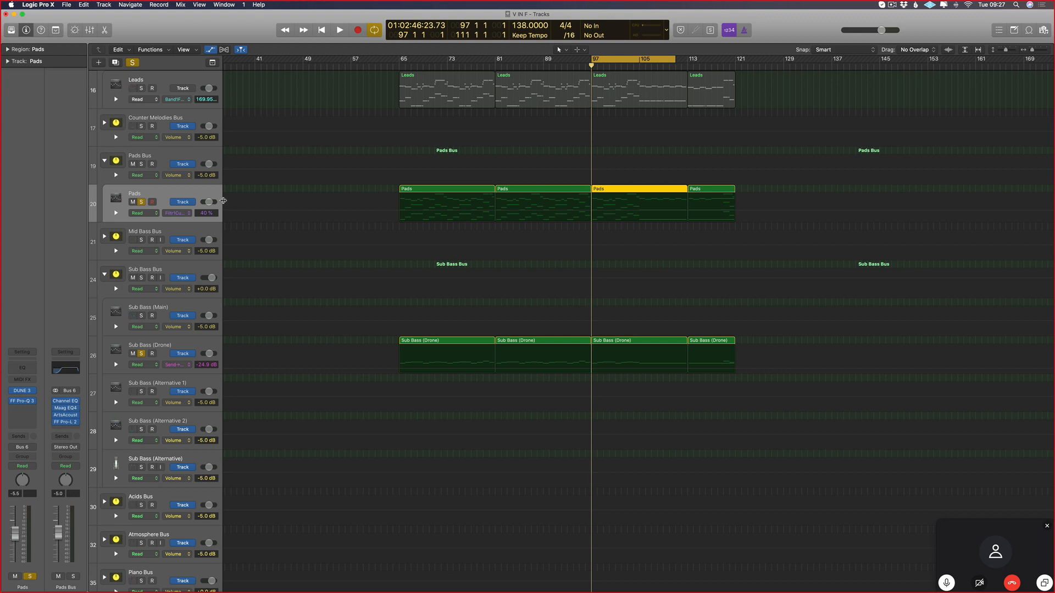
left_click(33, 391)
left_click(233, 134)
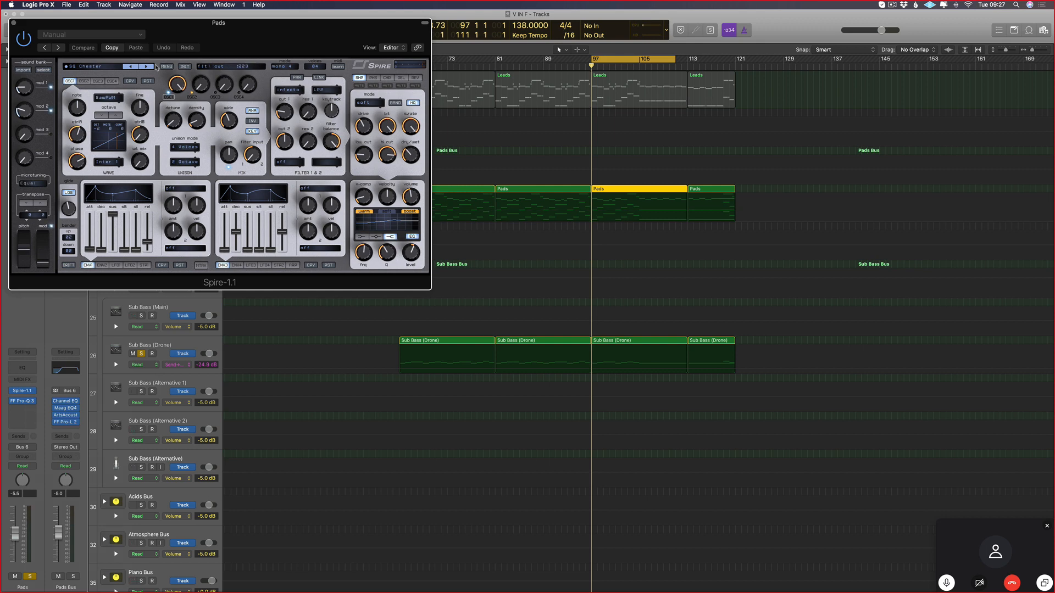
- Load the E-Motion Pads Heaven bank in Spire and choose the preset PD Sharp & Soft HJ
left_click(166, 67)
mouse_move(193, 76)
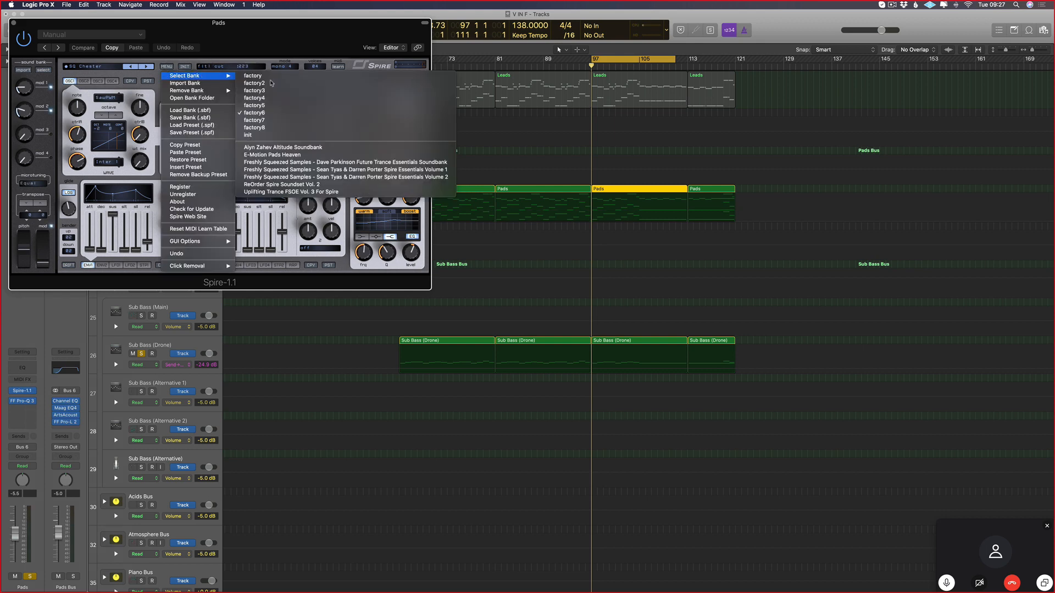
left_click(285, 156)
left_click(93, 66)
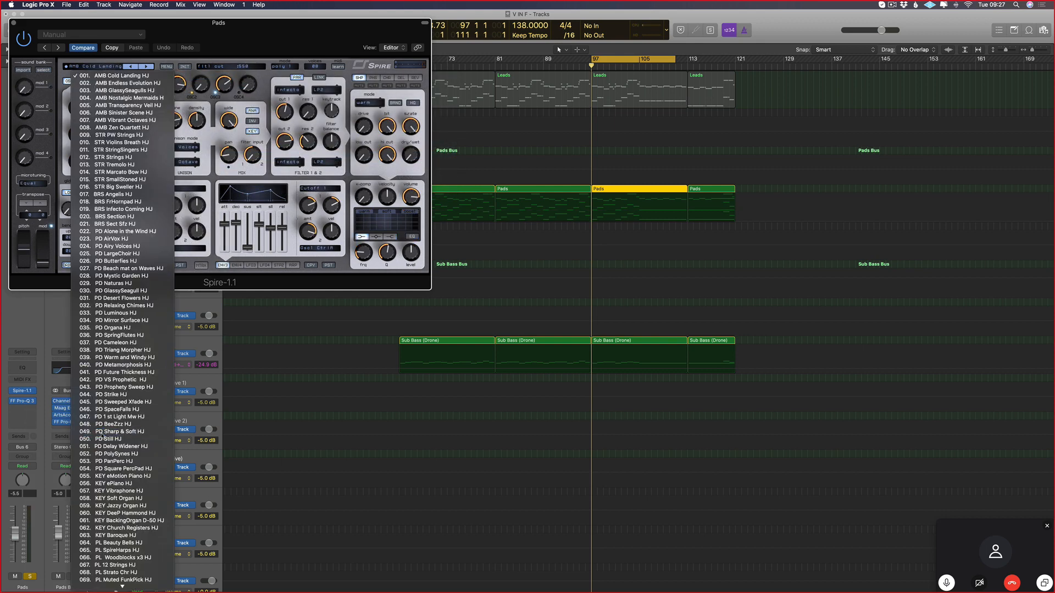
left_click(102, 431)
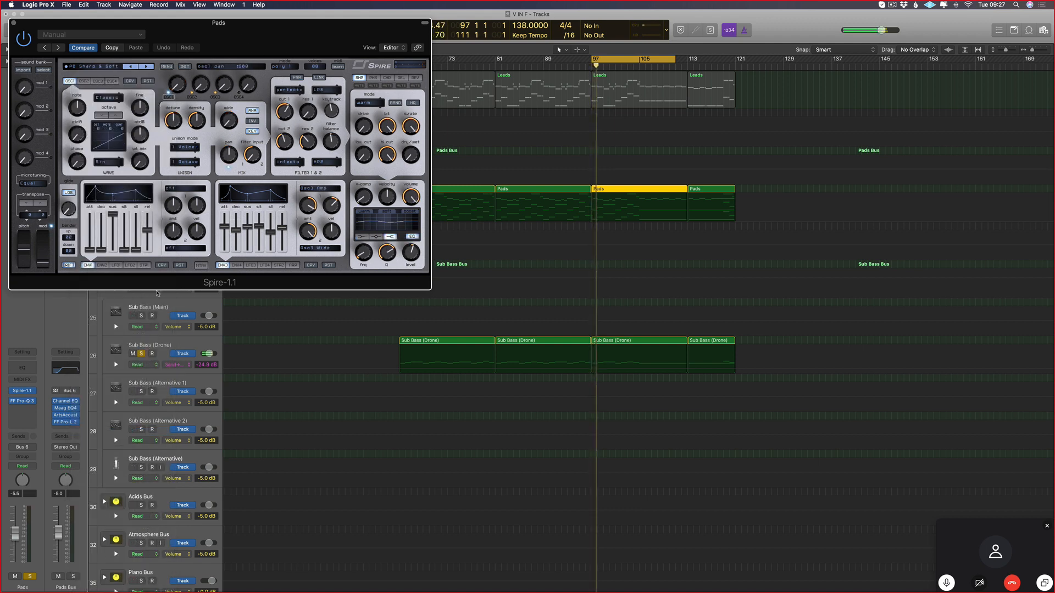
- Hide the Spire window, take Sub Bass (Drone) out of solo and mute it, and play the Pads from bar 97
key("v")
left_click(141, 353)
left_click(132, 353)
key("space")
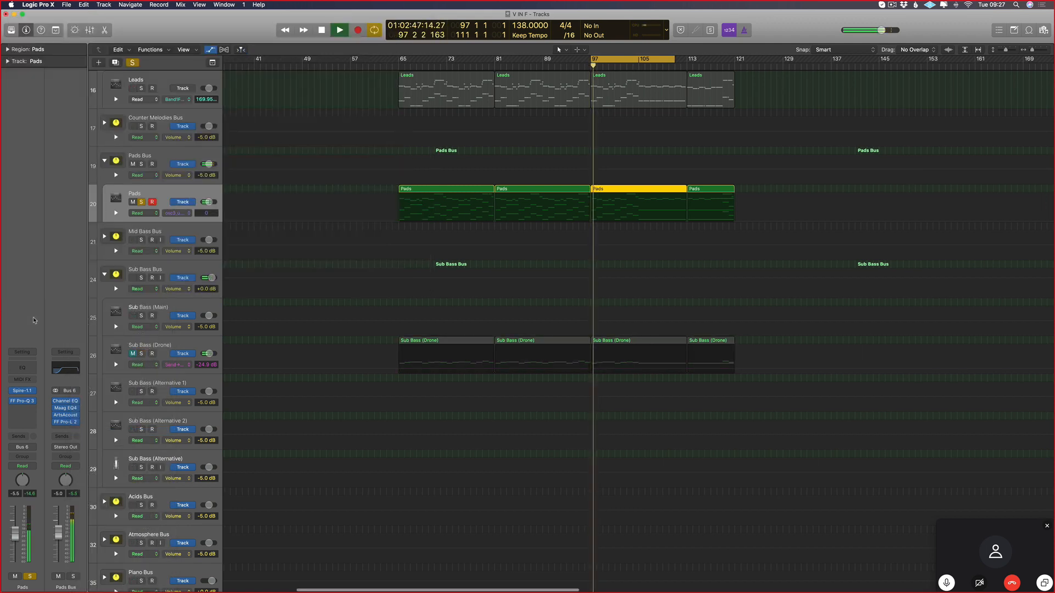
- Bring Spire back up and advance two presets to PD Delay Widener while the Pads play
key("v")
left_click(147, 66)
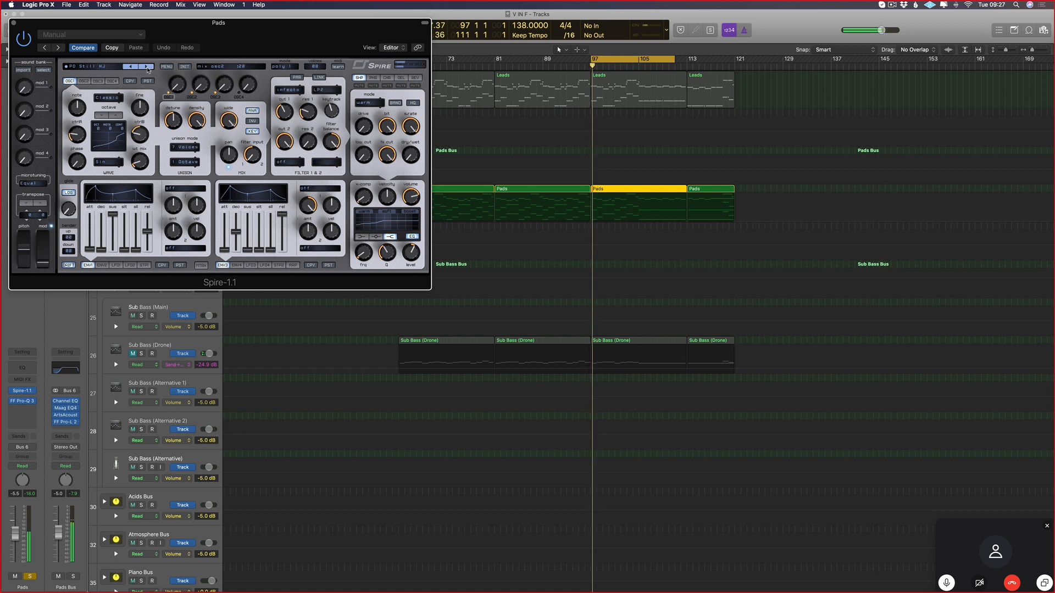
left_click(146, 67)
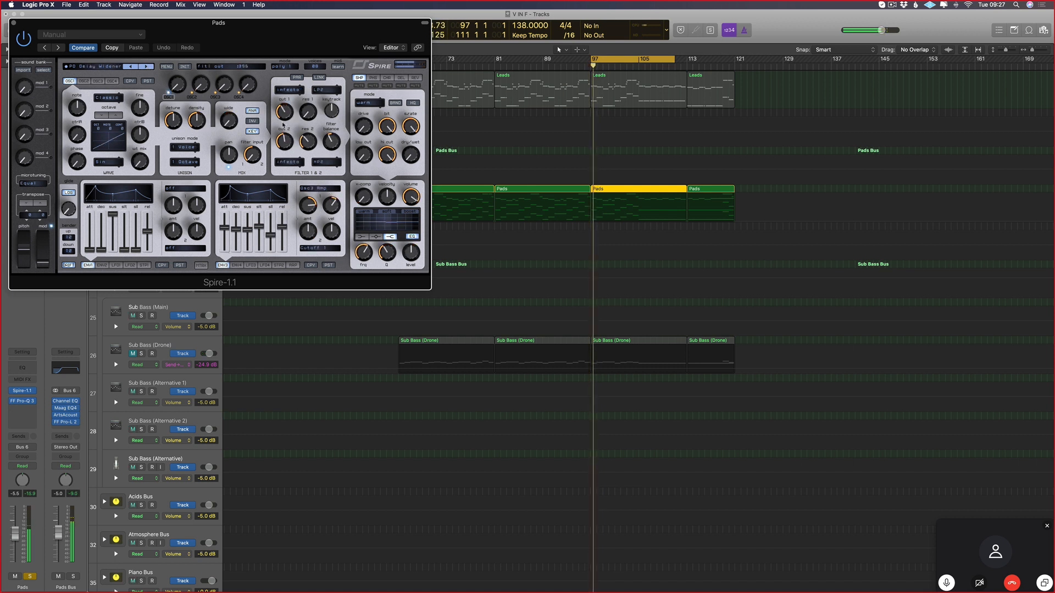
- Adjust the first oscillator's level on the Pads' Spire patch, audition PD PanPerc HJ and load the preset PD Alone in the Wind HJ
left_click_drag(177, 85, 177, 82)
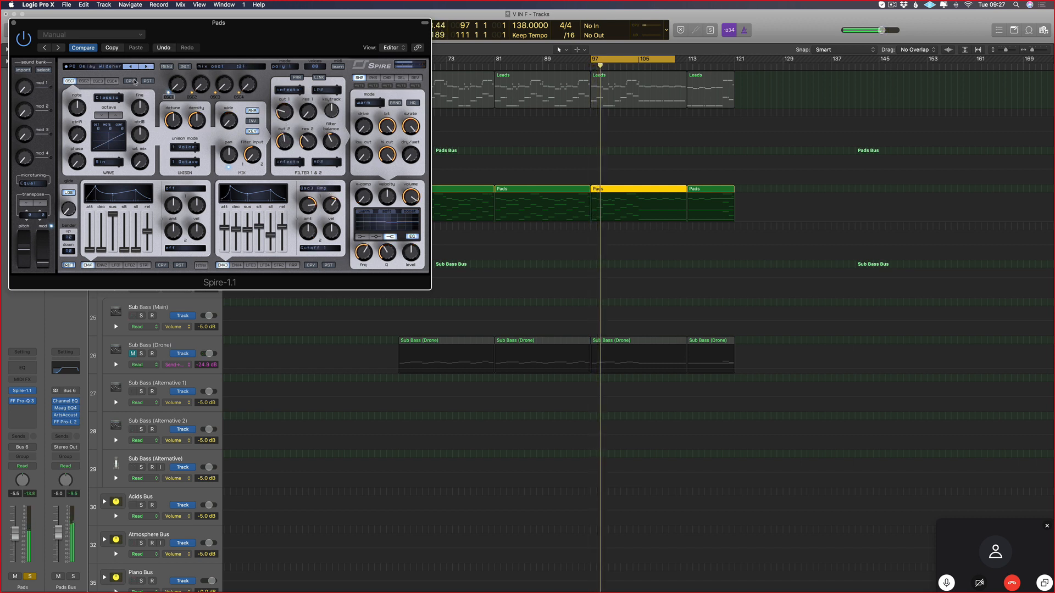
left_click(147, 66)
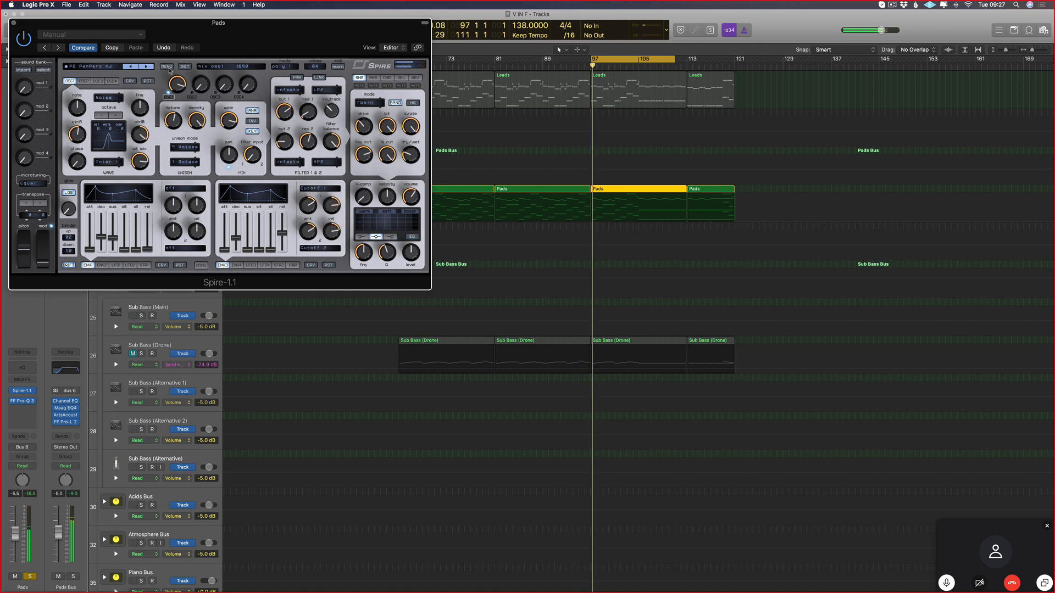
left_click(101, 67)
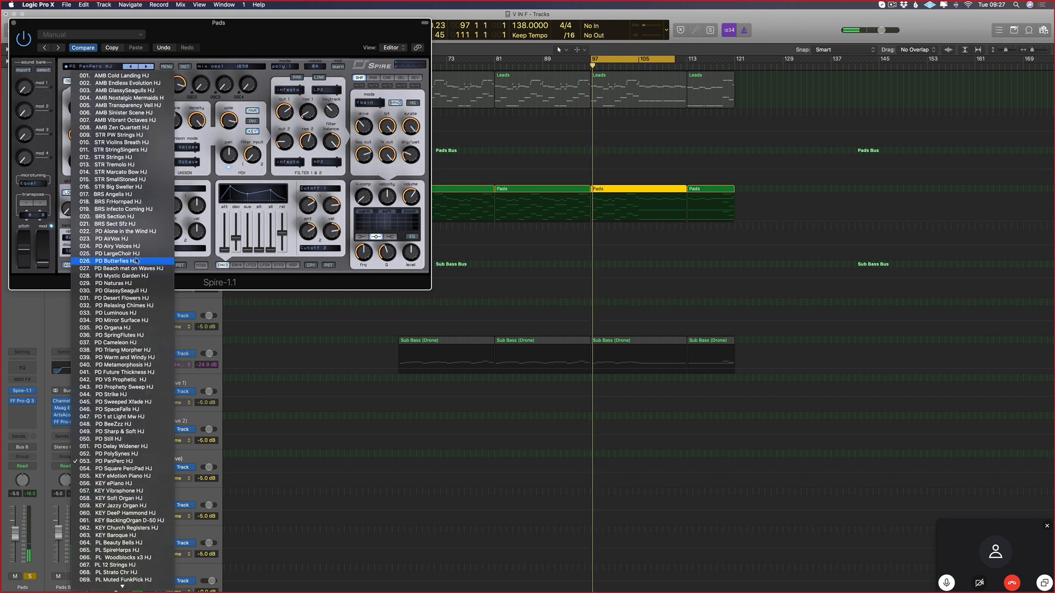
left_click(117, 231)
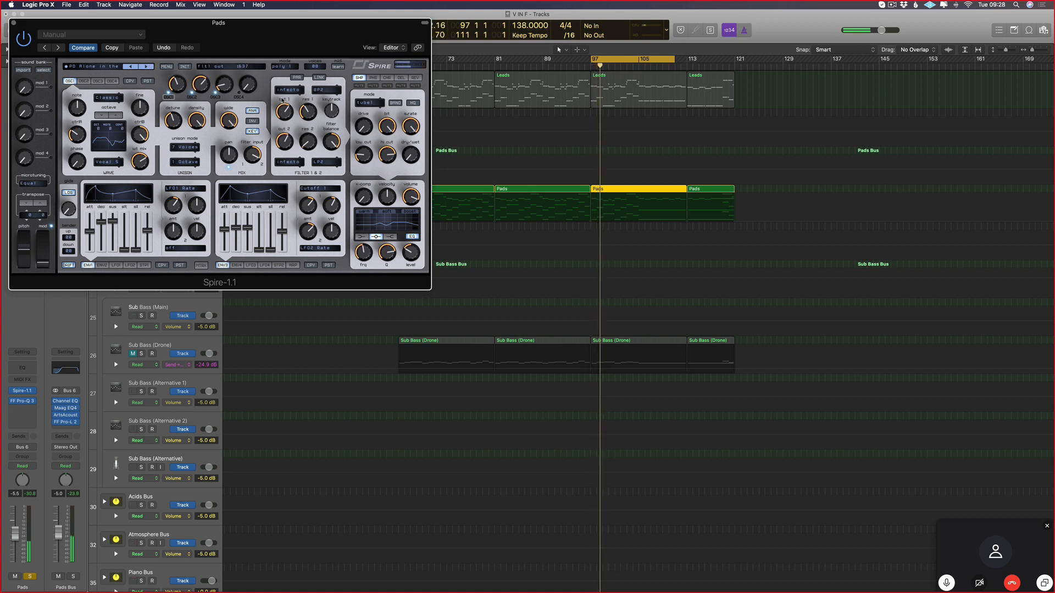
- Collapse the tracks to a compact view without automation and close the Spire window
key("a")
key("super+Up")
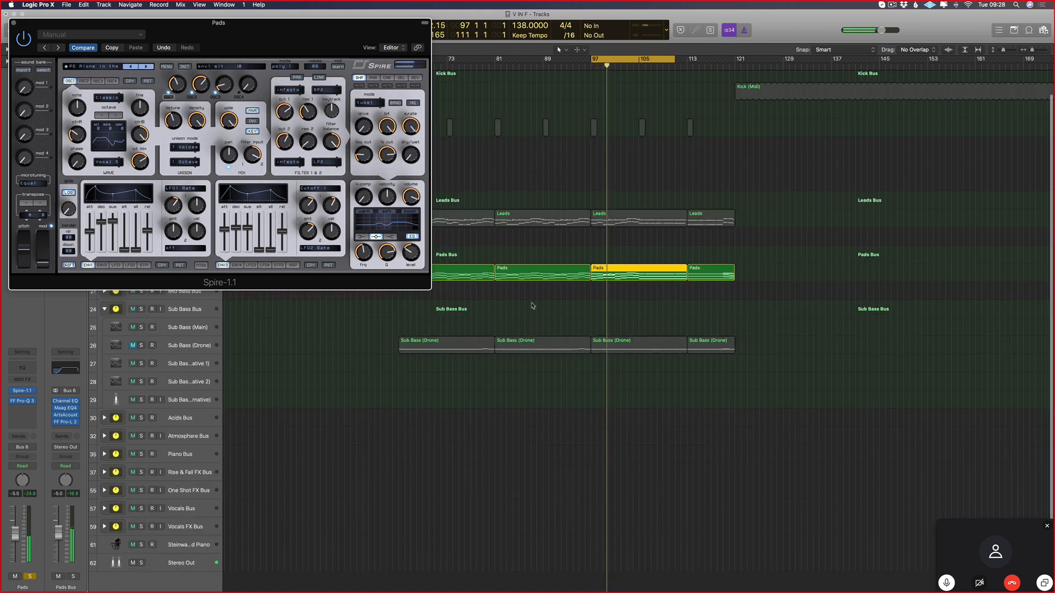
key("super+w")
- Transpose all notes in the four Pads regions down two octaves and set the Pads track's volume to -3.7 dB
left_click(710, 273)
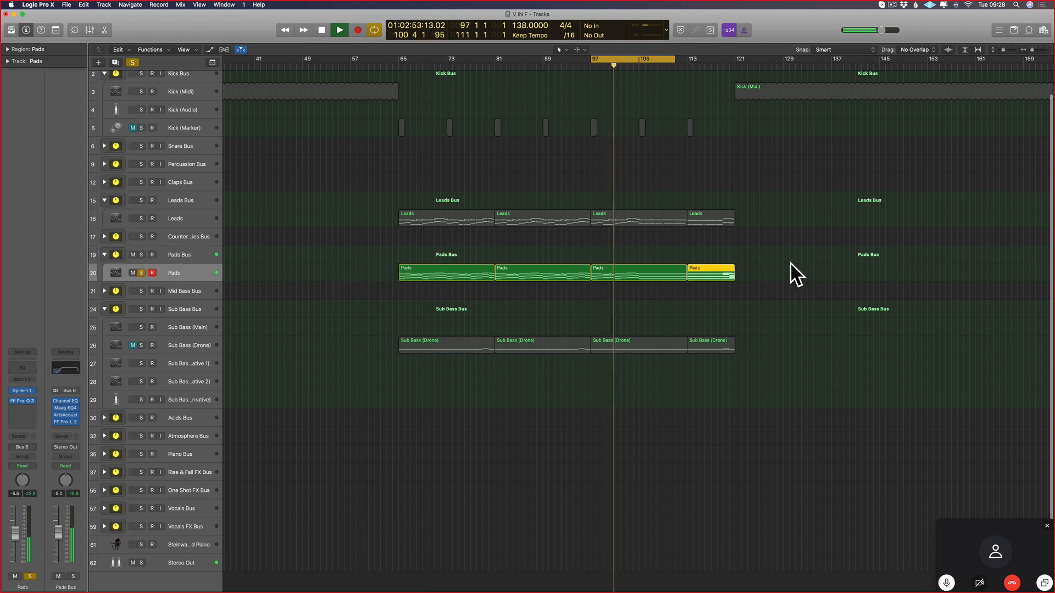
left_click_drag(794, 274, 471, 274)
double_click(471, 274)
key("space")
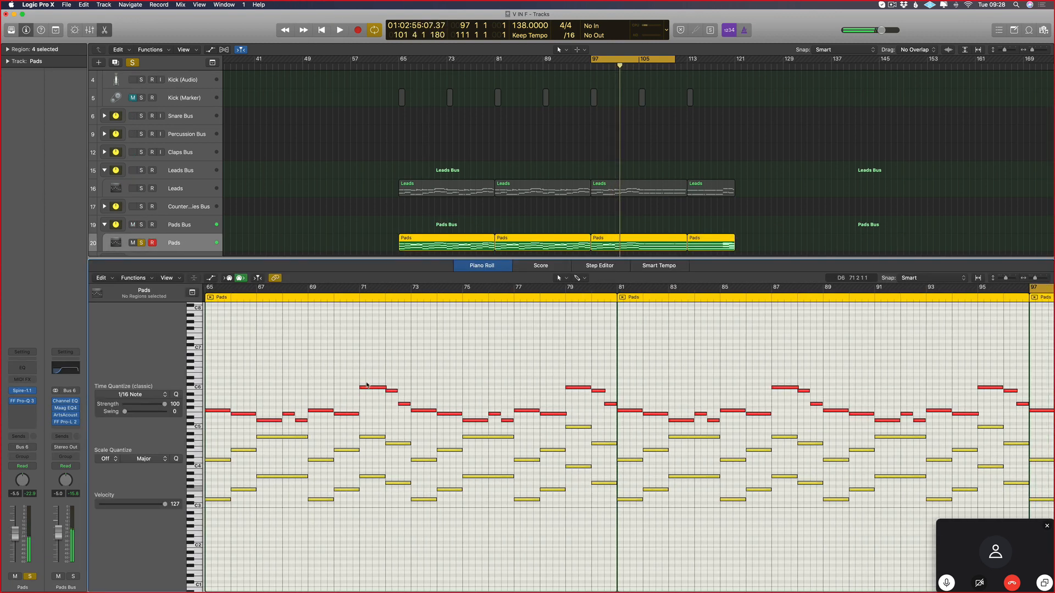
scroll(368, 385, "up", 3)
key("space")
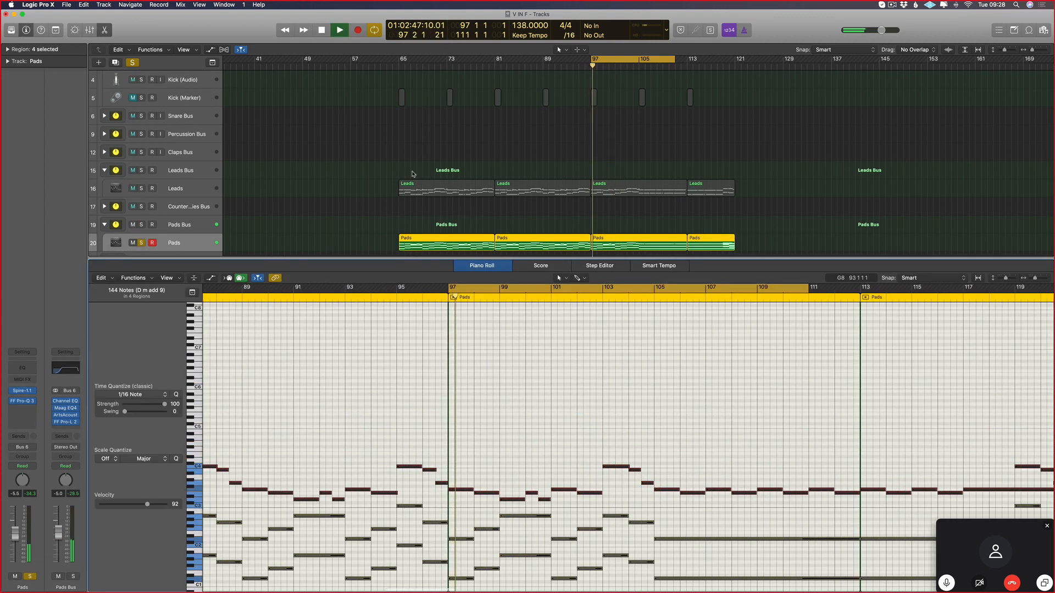
key("e")
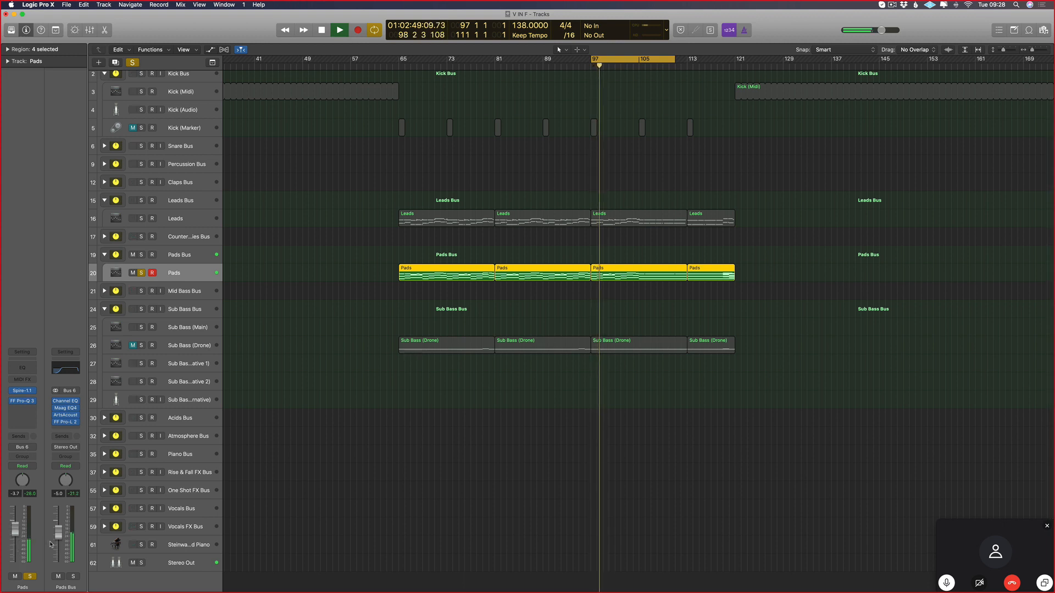
- Reopen Spire on the Pads, advance to the preset PD AirVox HJ and adjust its filter 1 cutoff during playback
left_click(23, 391)
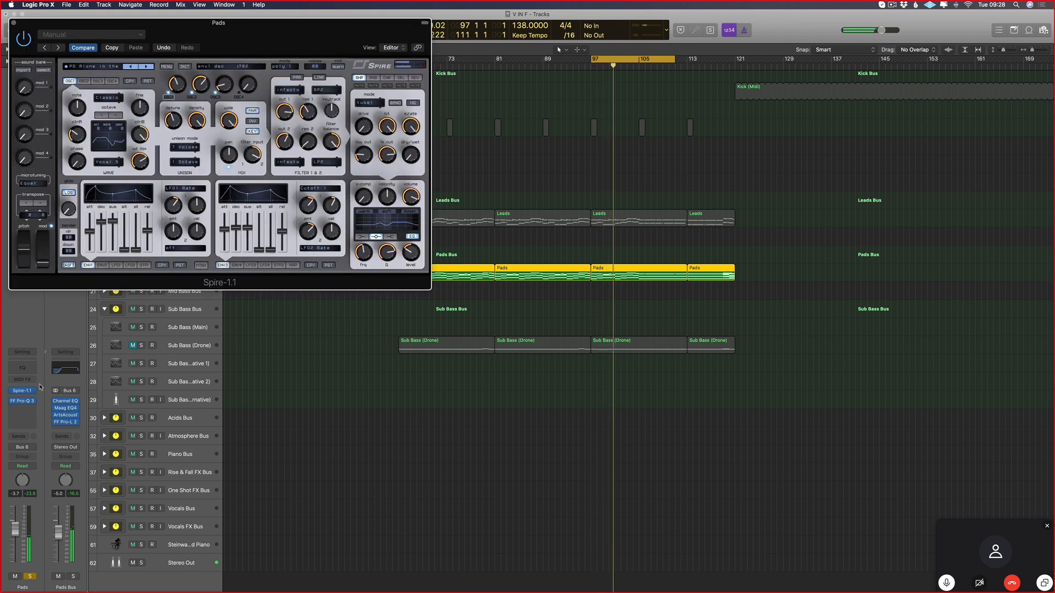
left_click(152, 68)
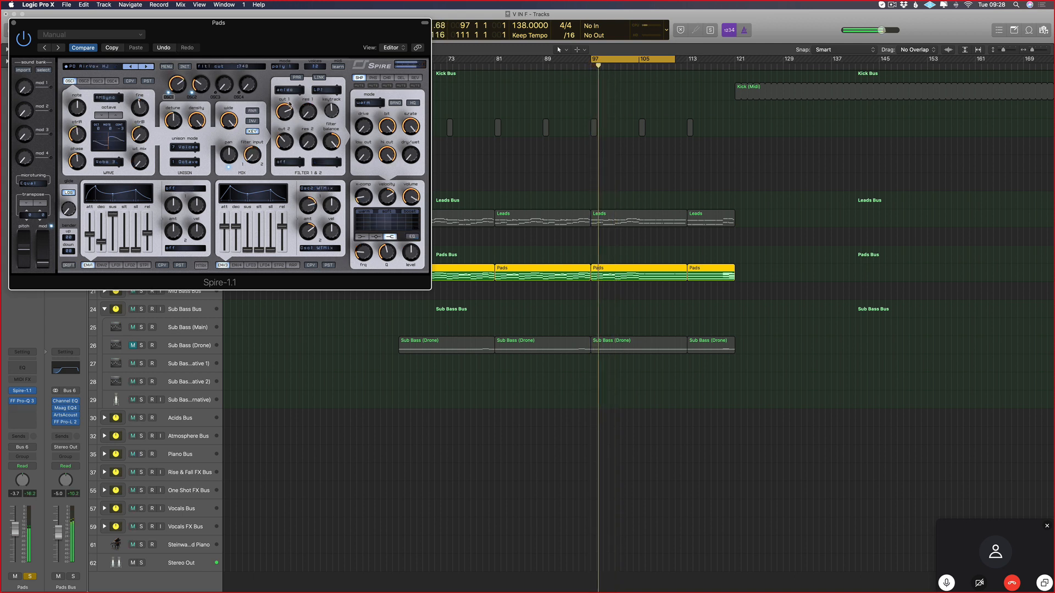
scroll(480, 301, "right", 1)
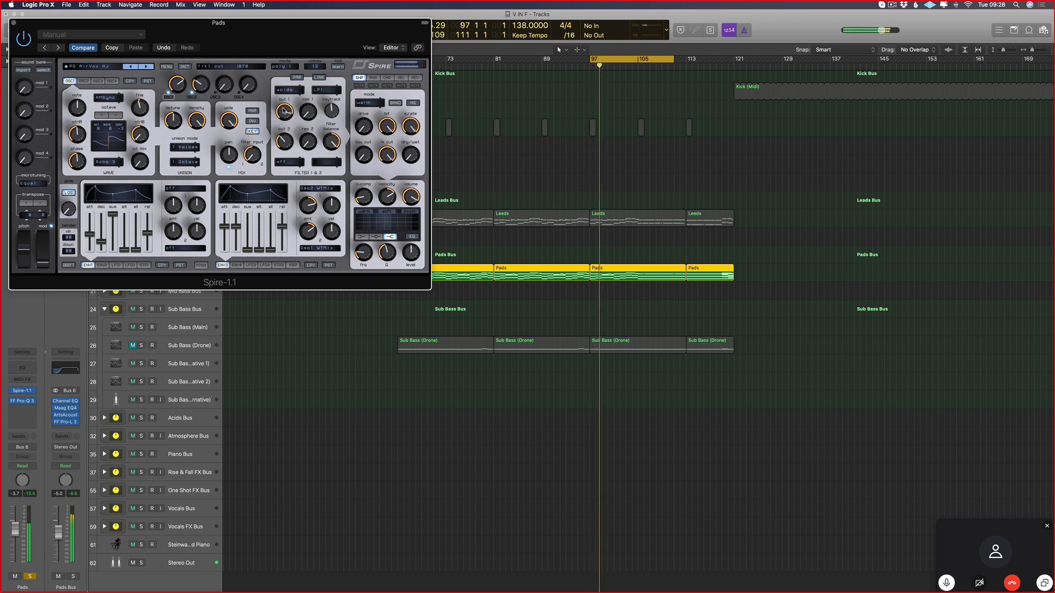
- Try a 2700 Hz high cut in the Pads Bus Channel EQ, return it to 17000 Hz and close both plug-in windows
left_click(65, 368)
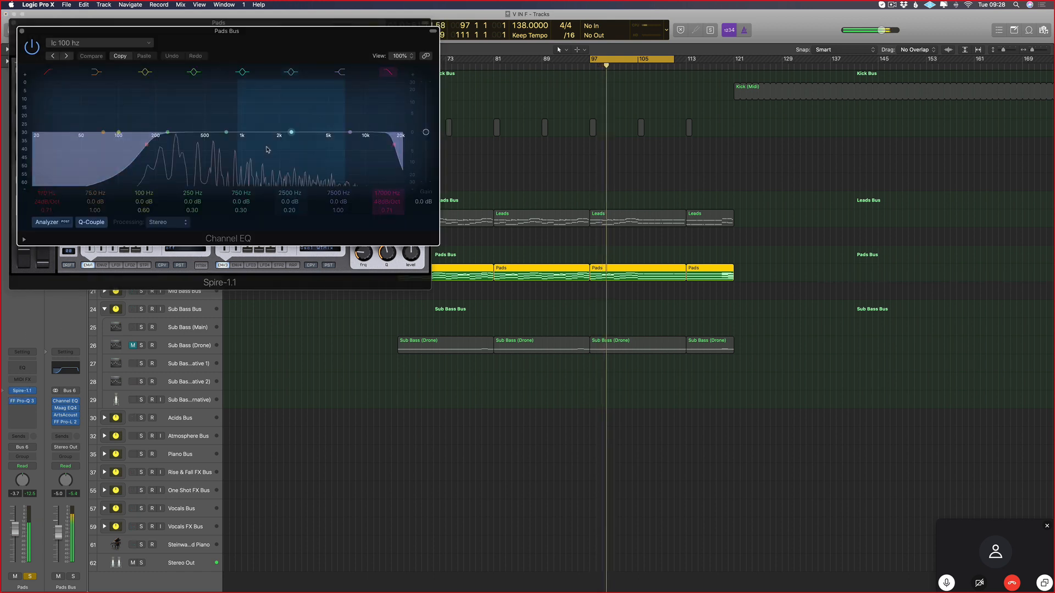
left_click_drag(384, 177, 323, 179)
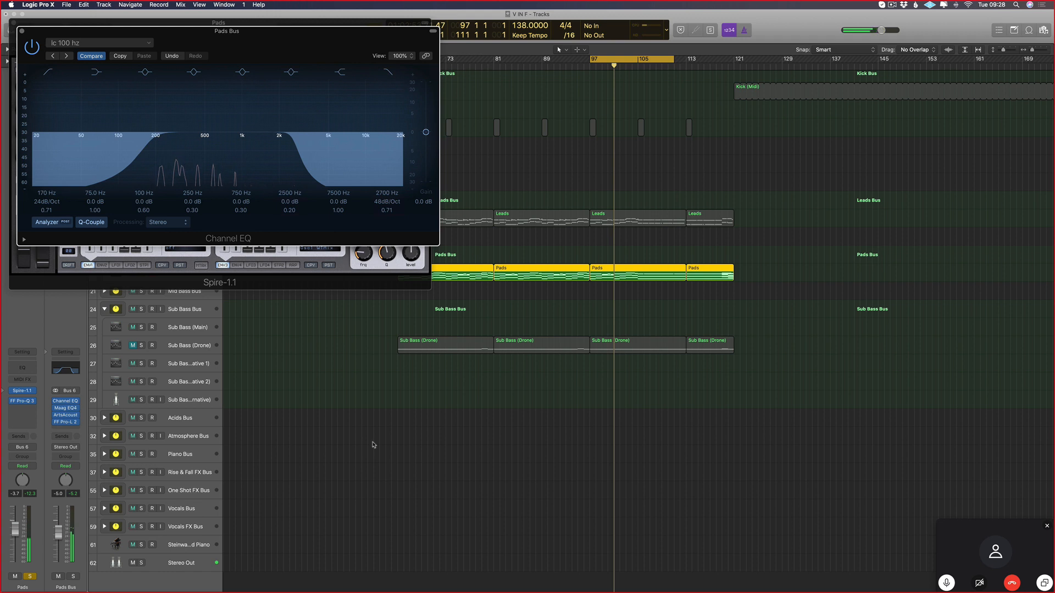
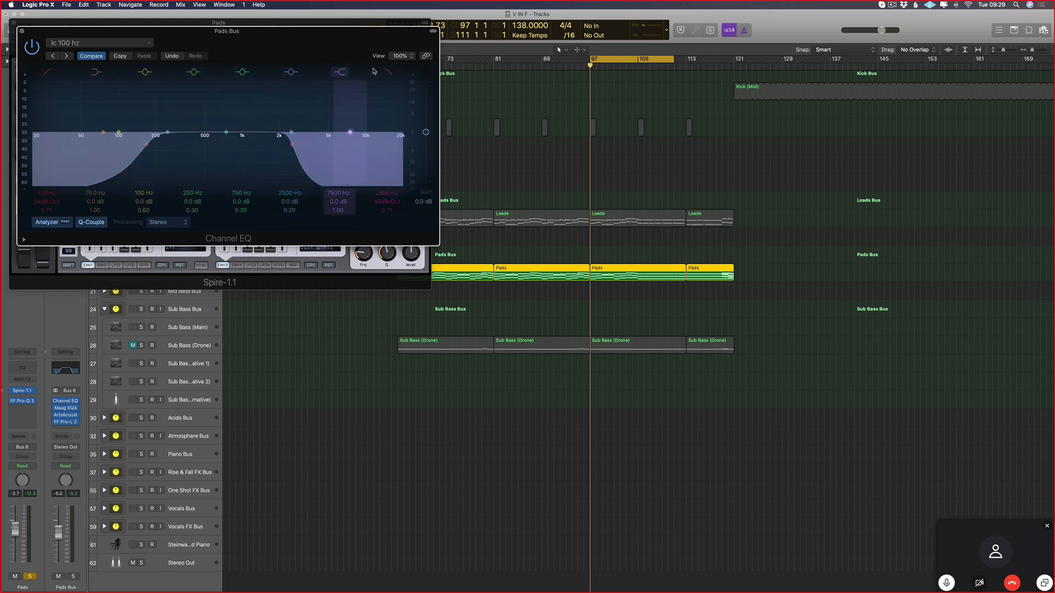
left_click_drag(303, 169, 395, 166)
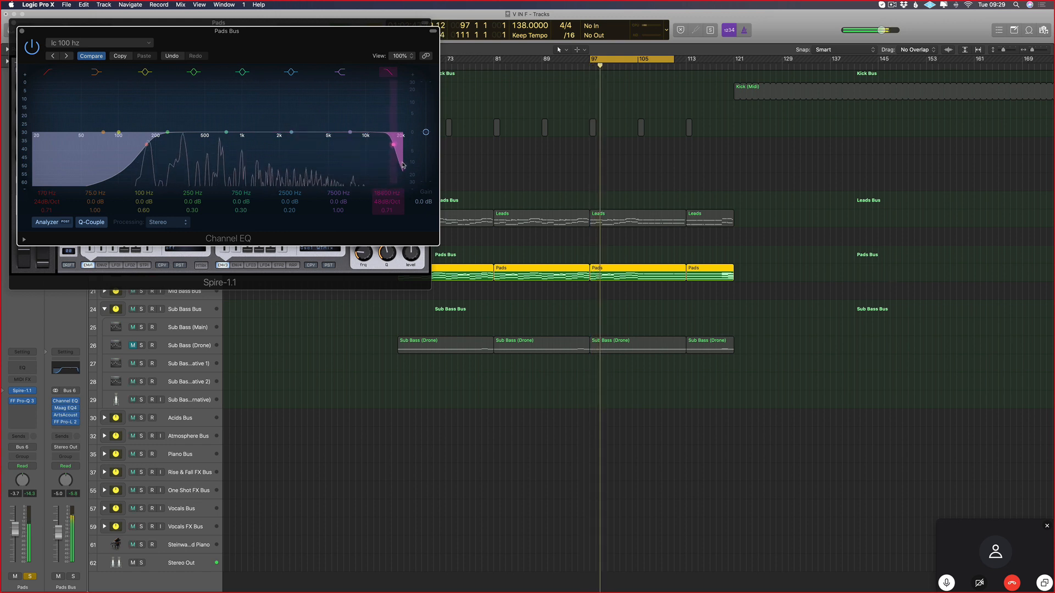
left_click(22, 30)
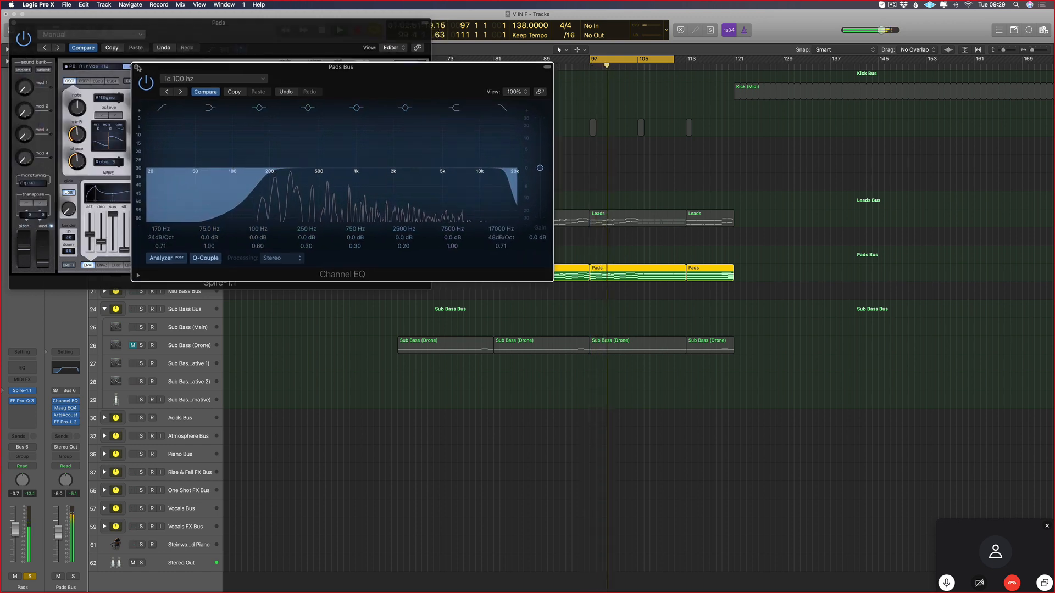
left_click(13, 23)
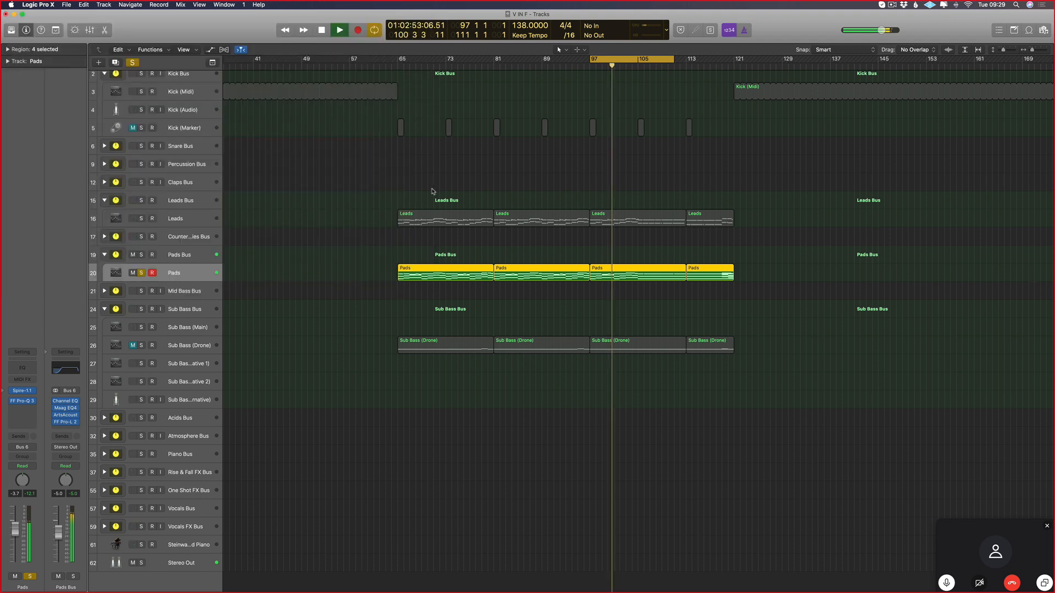
- Open the four Pads regions in the piano roll and transpose all their notes up one octave
double_click(410, 275)
left_click(393, 465, "ctrl+alt")
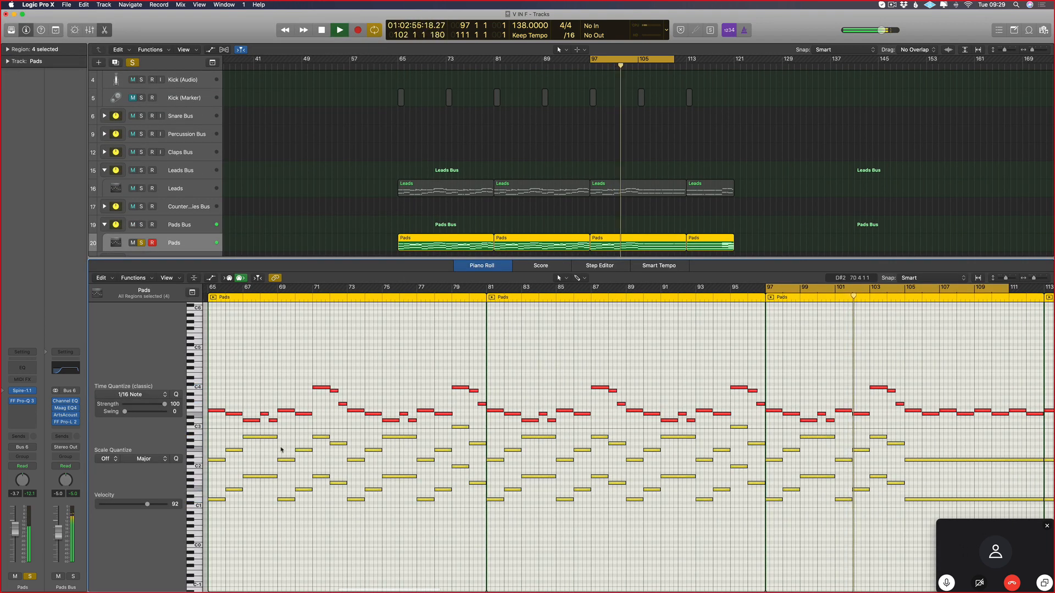
key("super+a")
key("alt+shift+Up")
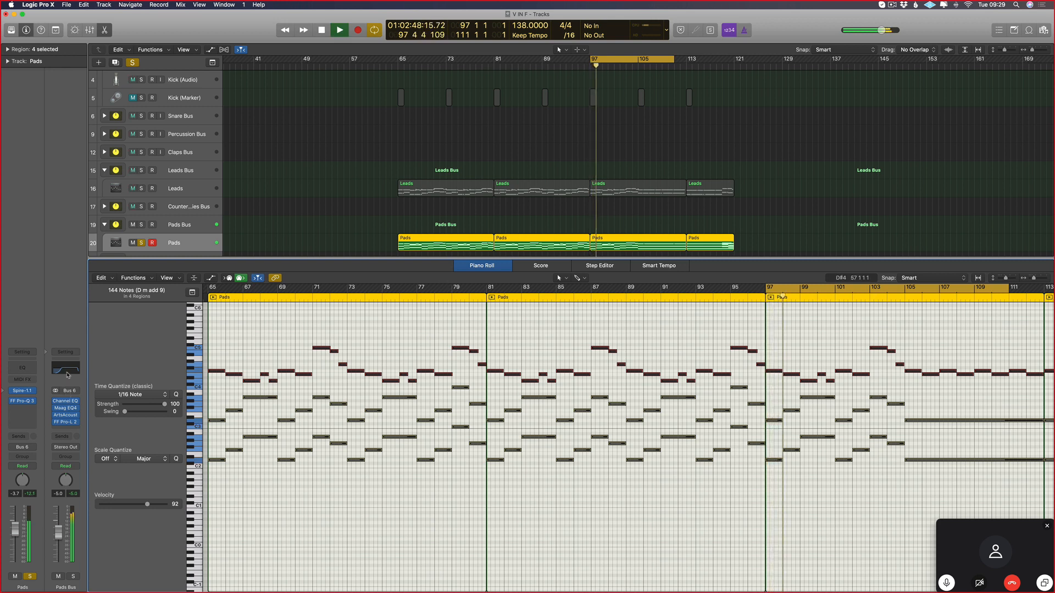
- Check the Pads Bus Channel EQ, set the Pads track's volume to -5.0, and stop playback
left_click(66, 402)
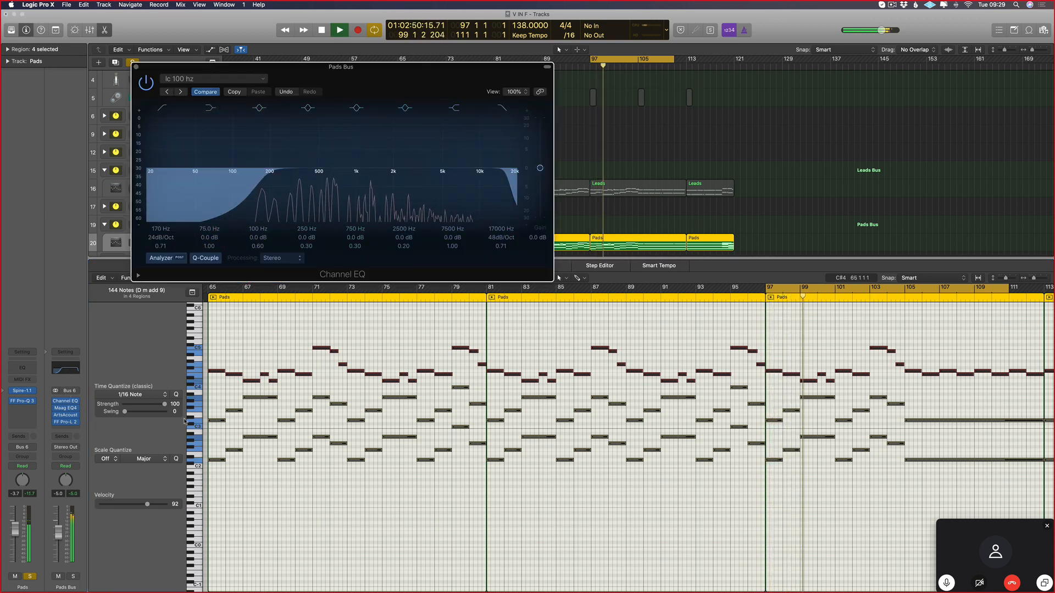
left_click(137, 67)
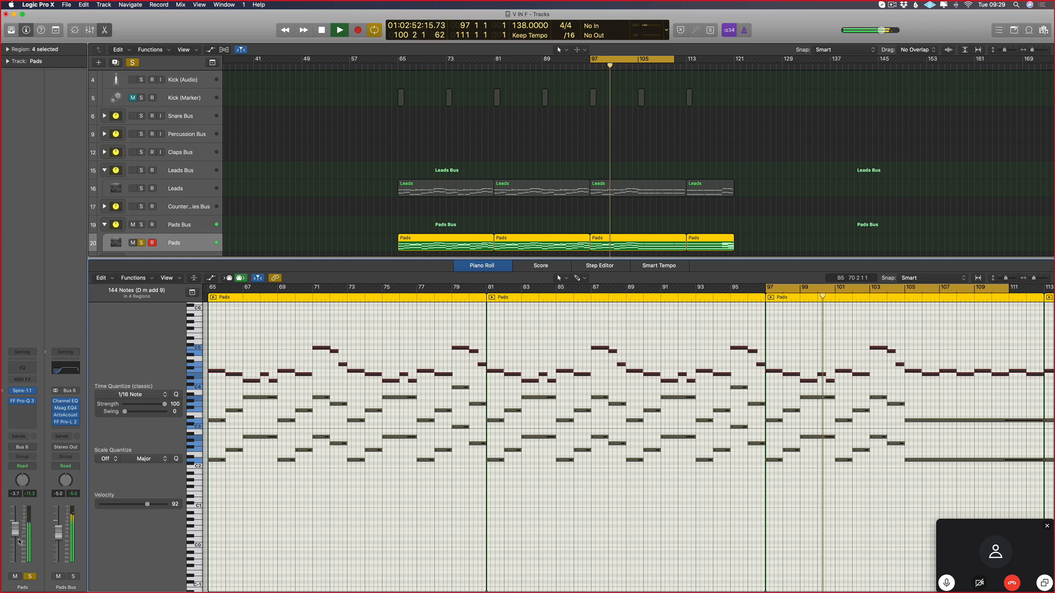
left_click_drag(15, 536, 17, 544)
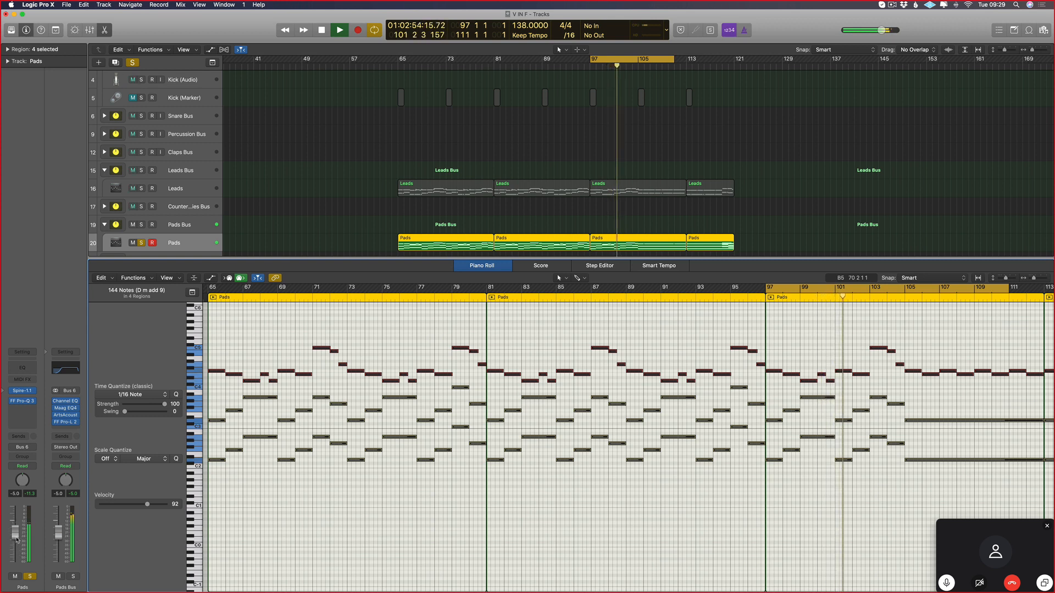
key("space")
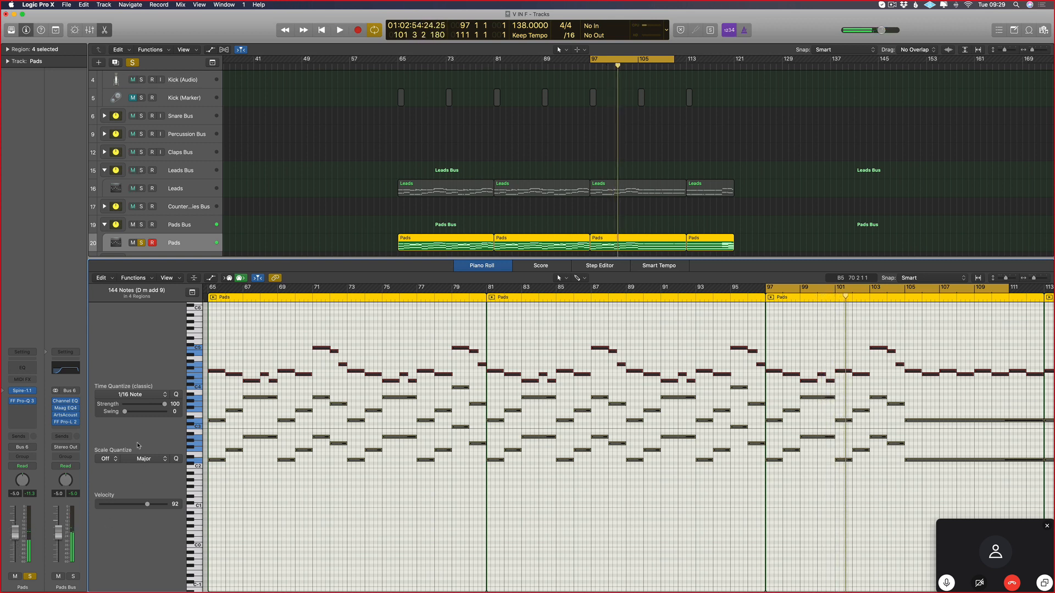
key("p")
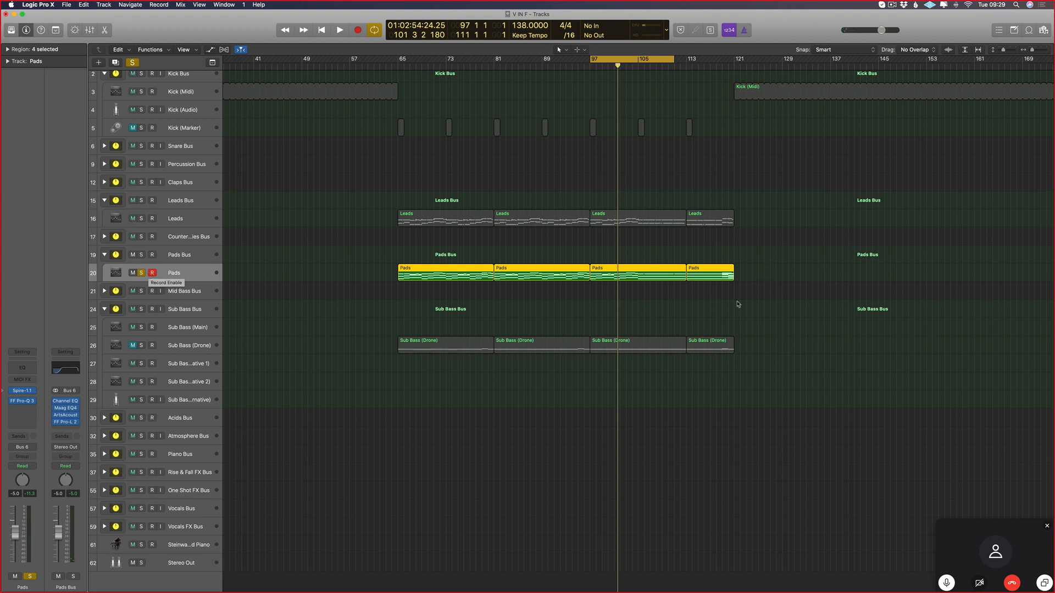
- Select all four Pads regions and examine the Channel EQ curve on the Pads Bus
left_click_drag(756, 281, 426, 302)
left_click_drag(374, 271, 766, 285)
left_click(68, 369)
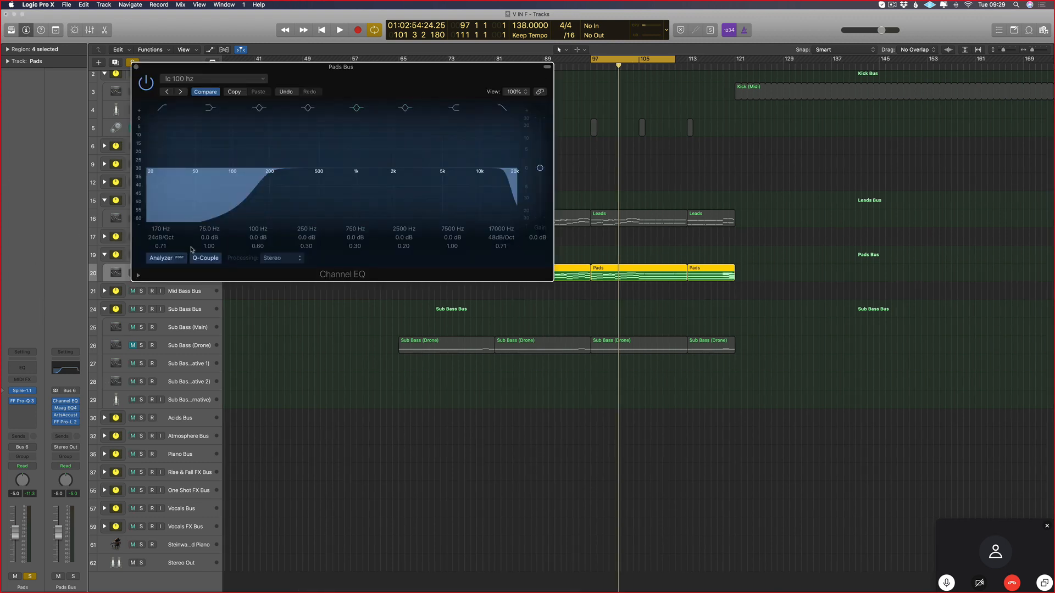
left_click(137, 68)
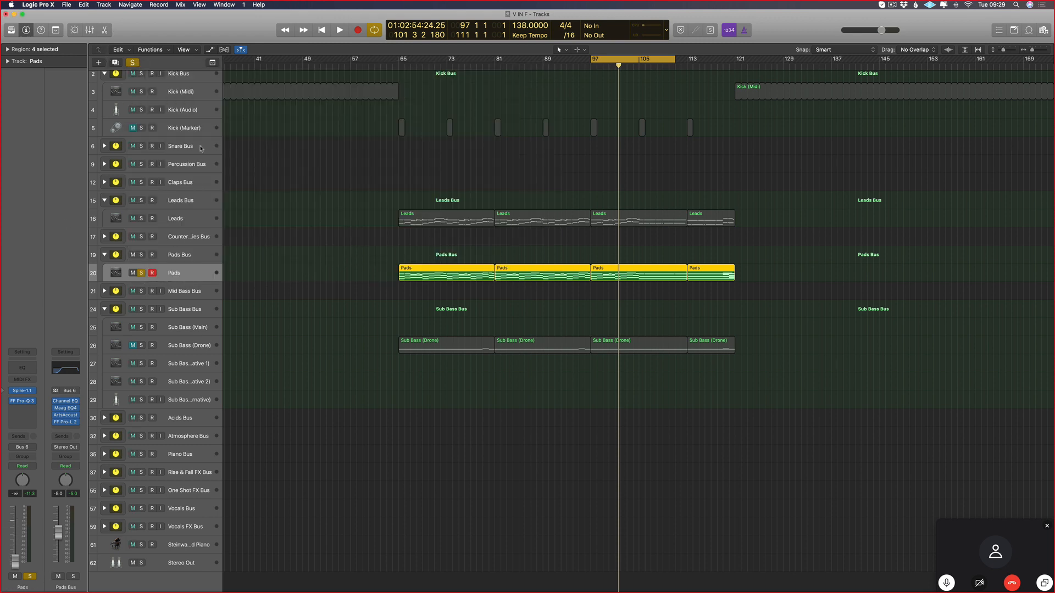
- Solo the Leads track instead of the Pads track and open its Spire-1.1 synth
left_click(184, 345)
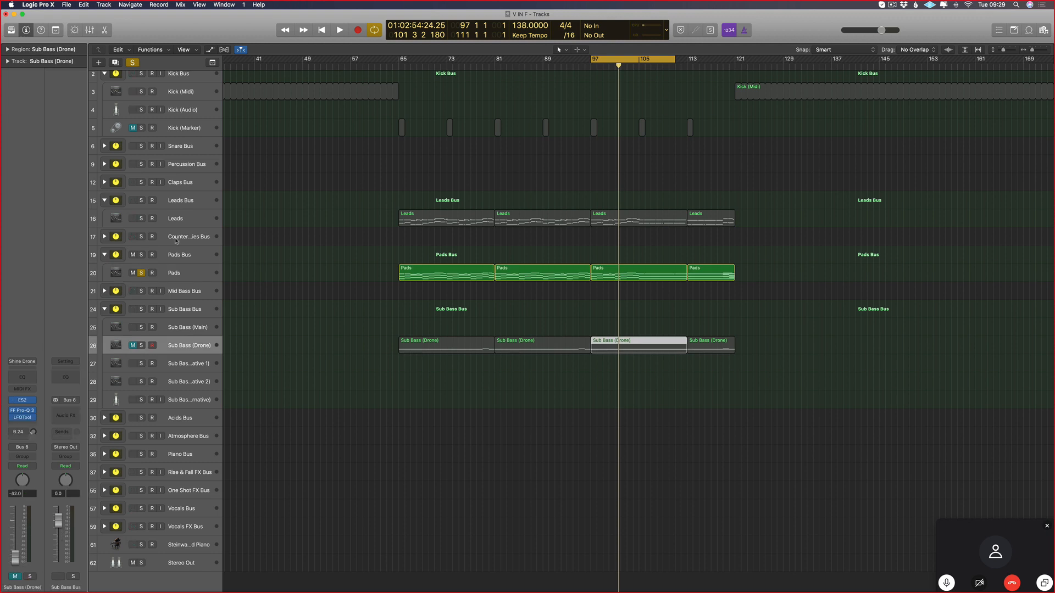
left_click(141, 219)
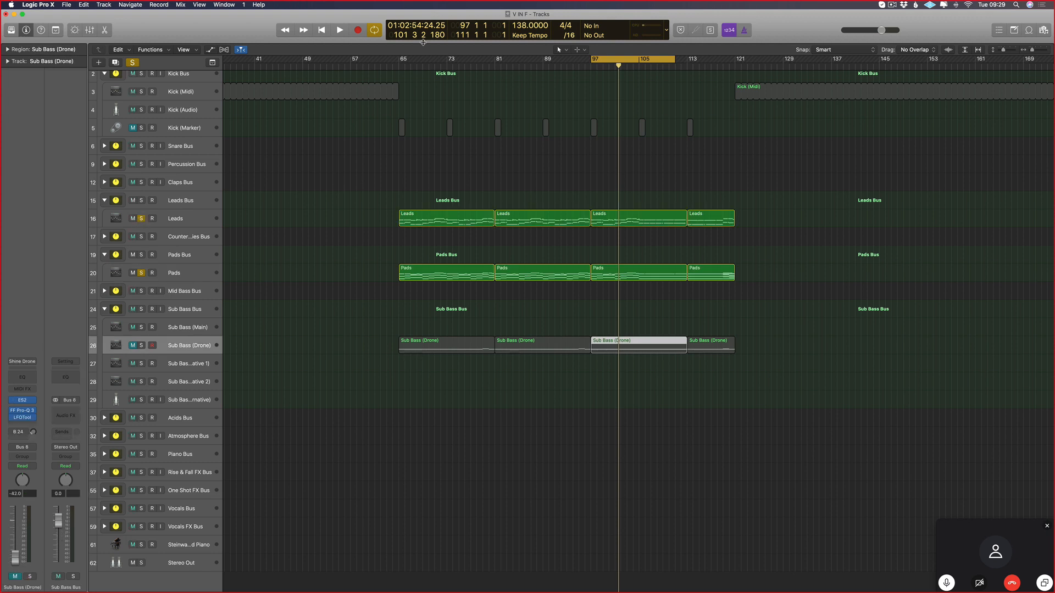
left_click(142, 274)
left_click(162, 223)
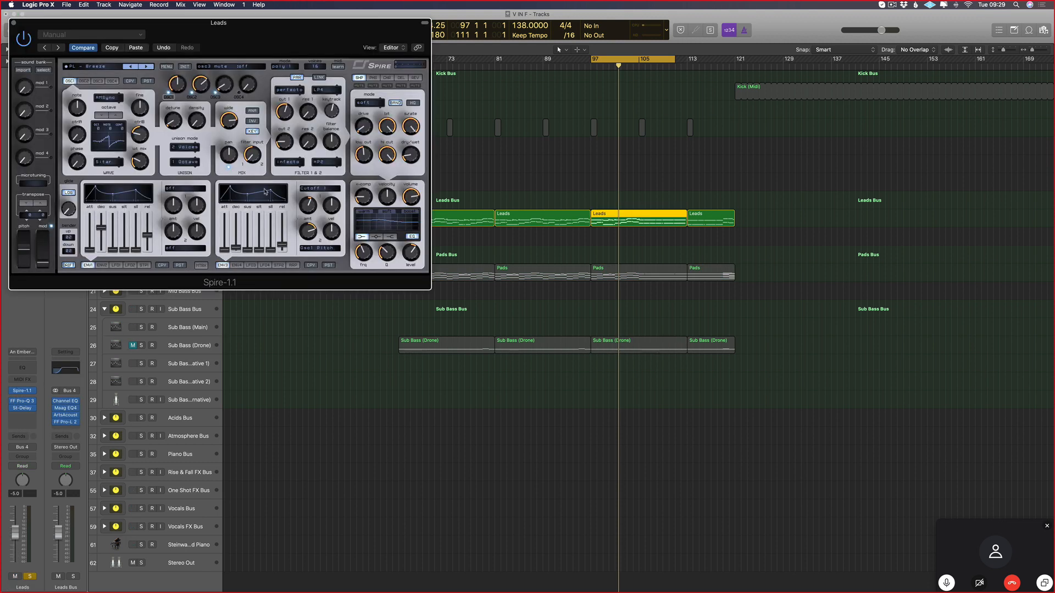
- Start playback and load a different sound bank into the Leads track's Spire synth
key("space")
left_click(167, 67)
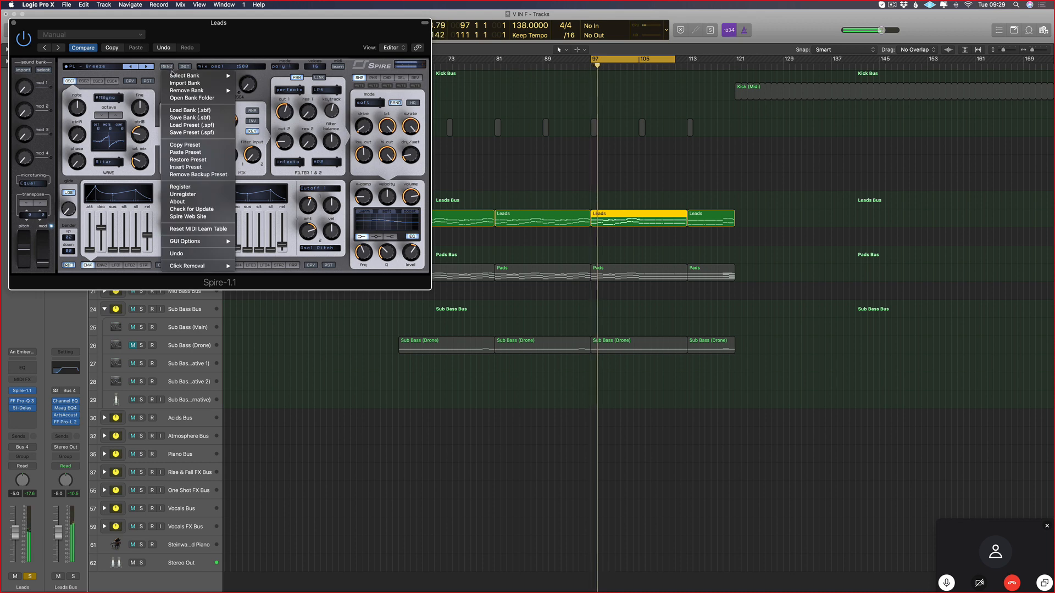
mouse_move(209, 76)
left_click(294, 146)
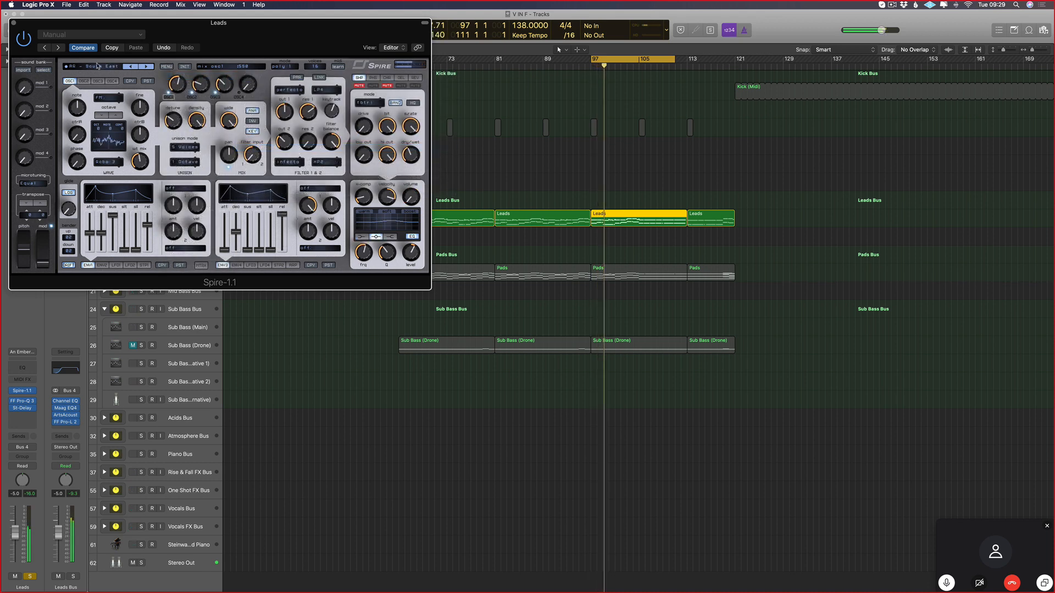
- Audition pluck presets in the Leads synth, choose PL - Dream Suite, and close the synth window
left_click(96, 66)
left_click(103, 454)
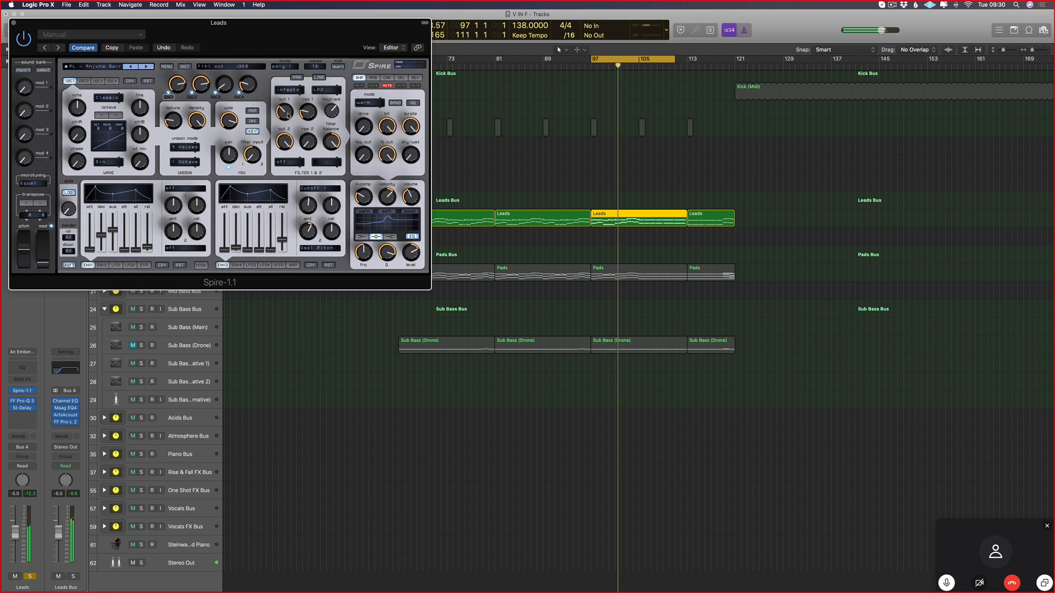
left_click(146, 67)
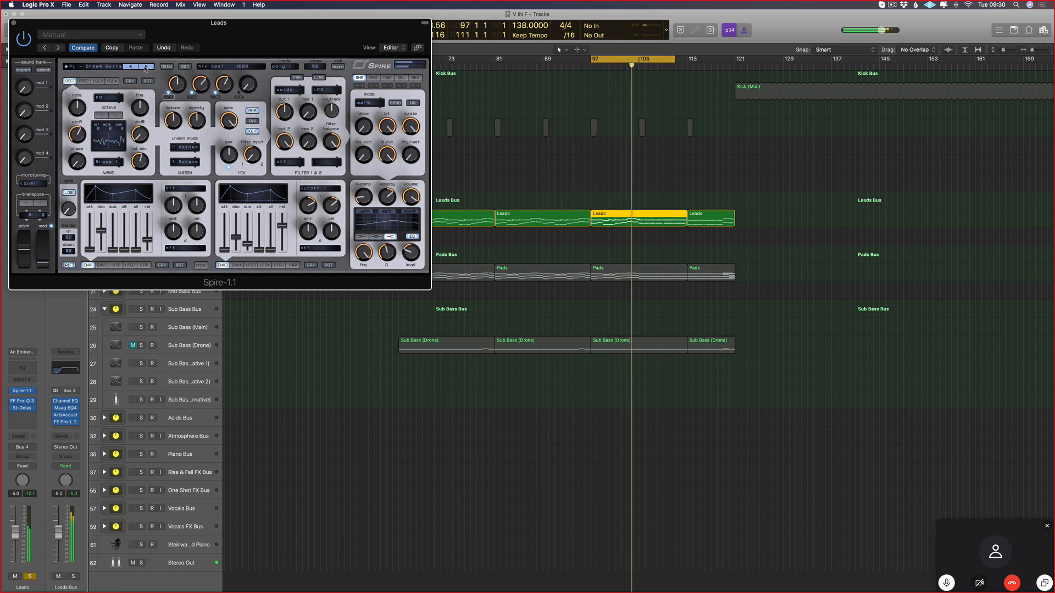
left_click(146, 66)
key("super+w")
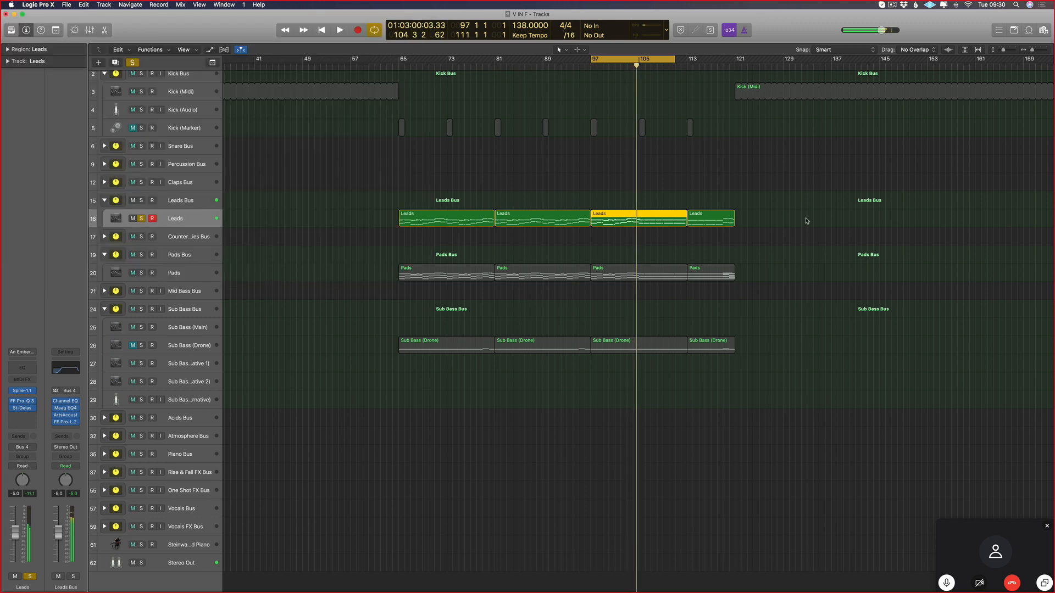
- Transpose all notes in the four Leads regions down one octave and play the result
left_click_drag(803, 217, 464, 223)
key("p")
key("super+a")
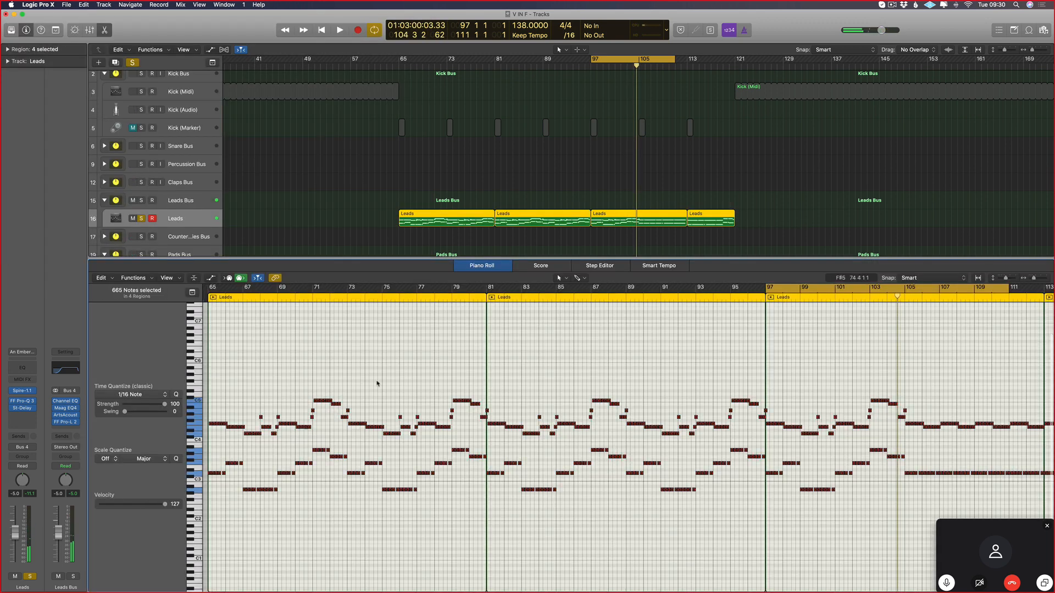
key("alt+shift+Down")
key("space")
- Lengthen all the selected Leads notes together and close the piano roll
left_click(440, 409, "ctrl+alt")
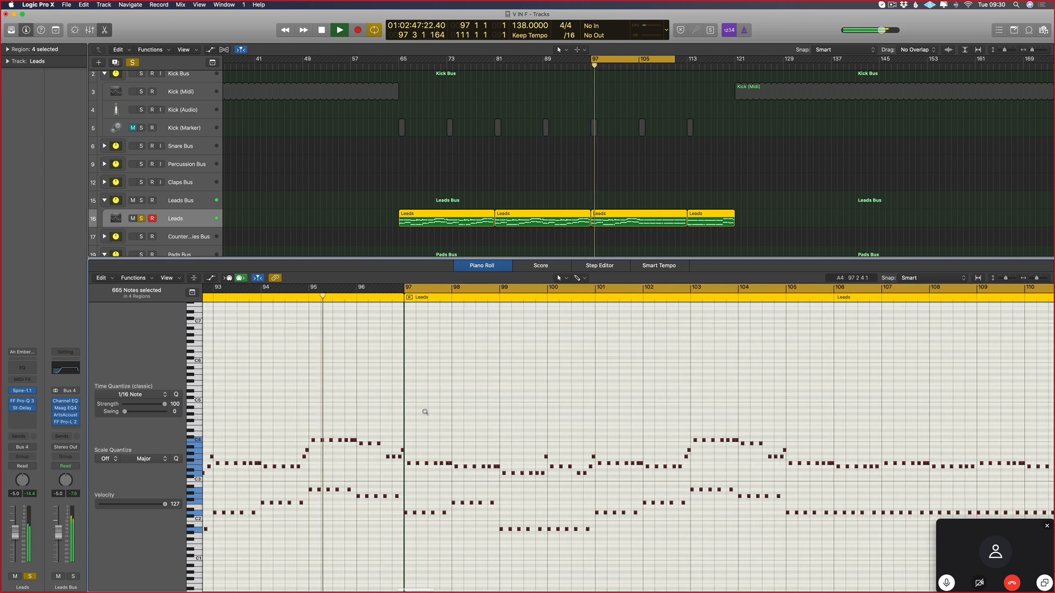
key("super+a")
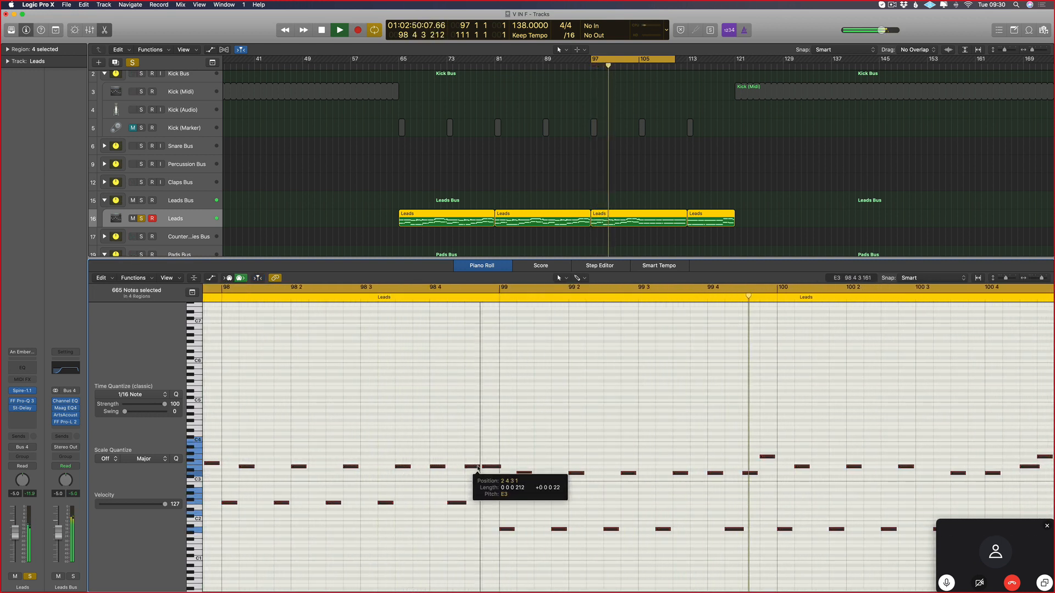
key("e")
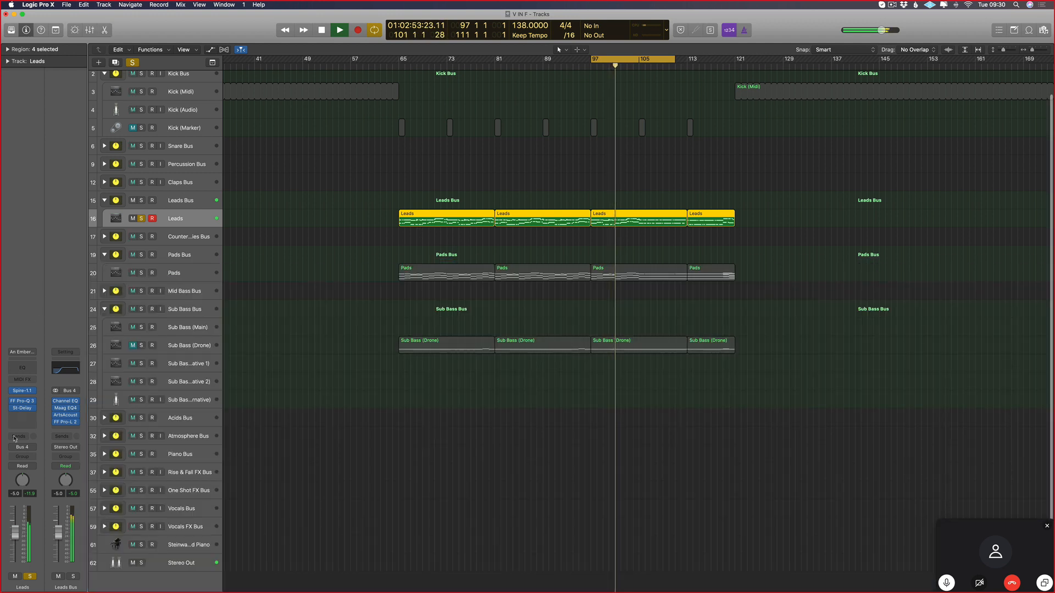
- Advance the Leads synth to the PL - New Dawn preset and adjust its filter 1 cutoff
left_click(22, 391)
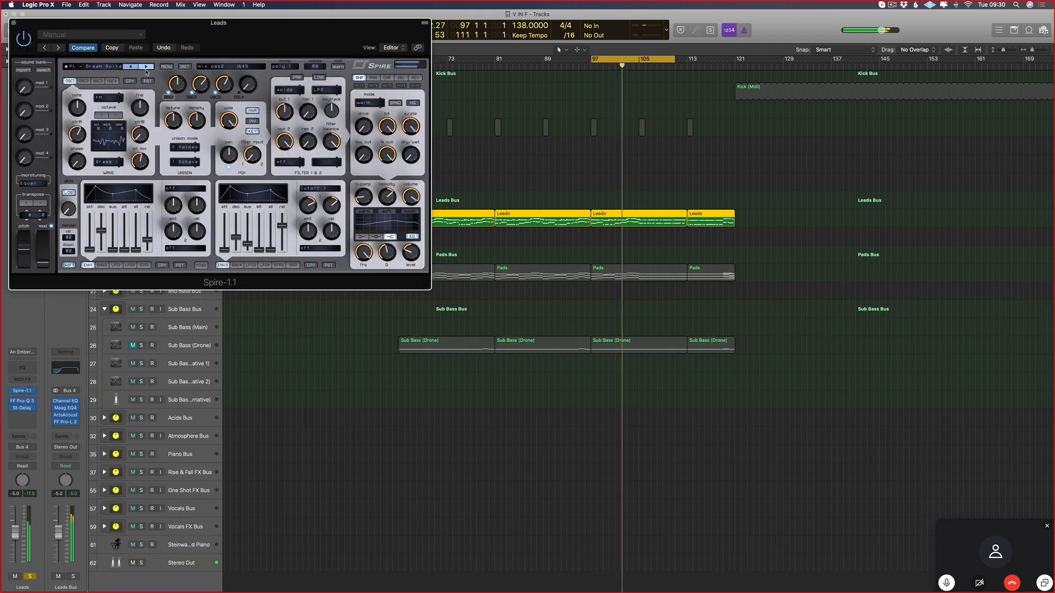
left_click(146, 67)
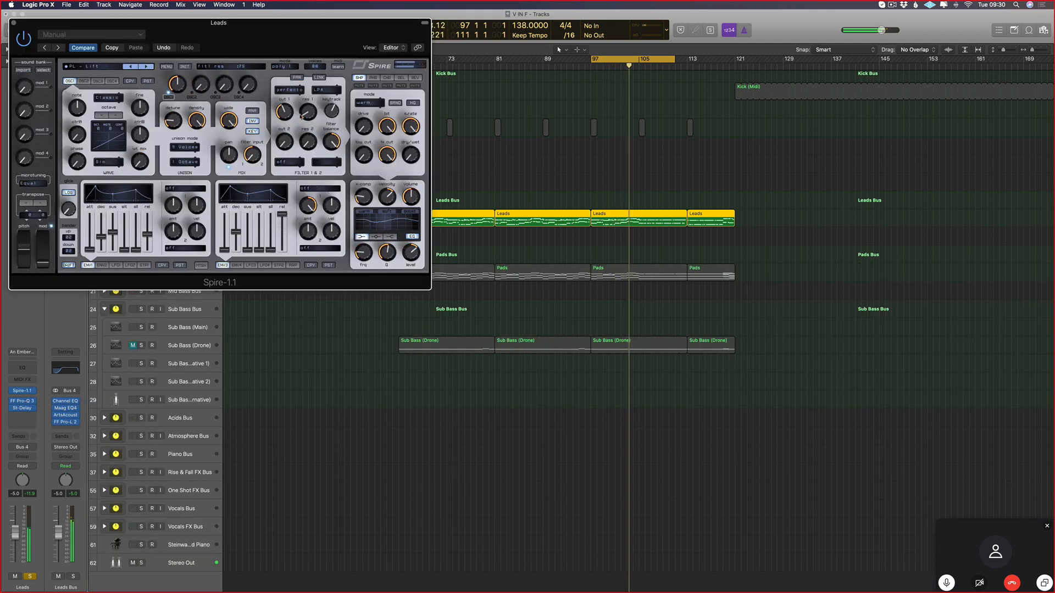
left_click(146, 68)
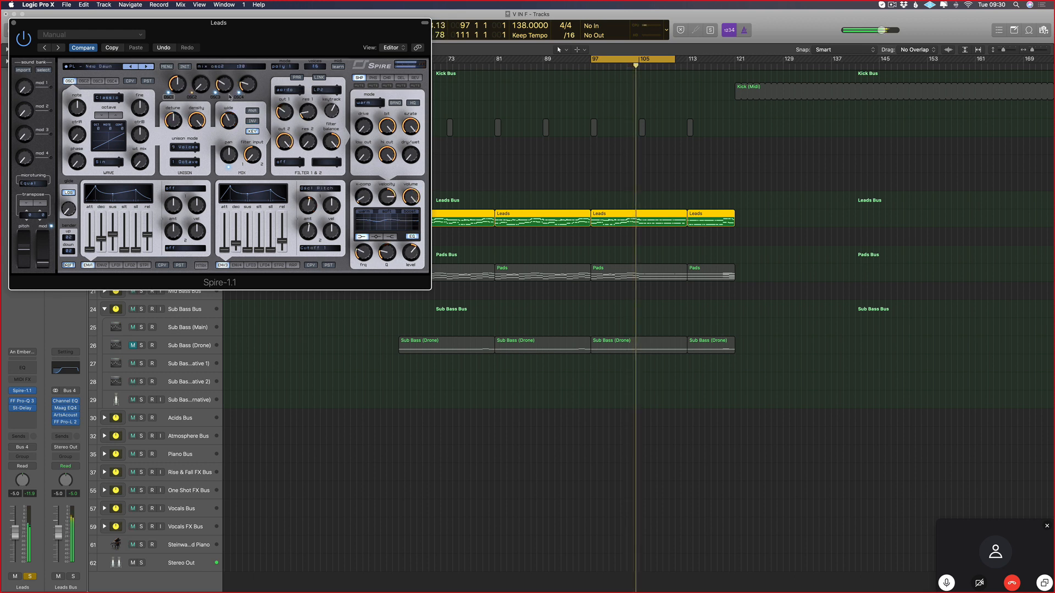
mouse_move(285, 110)
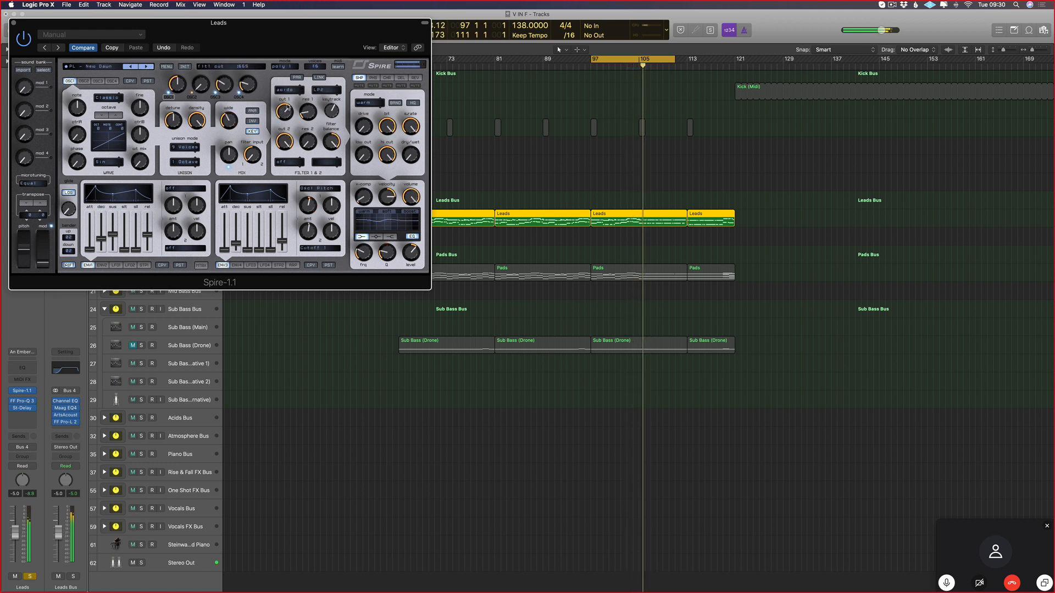
left_click_drag(284, 109, 269, 106)
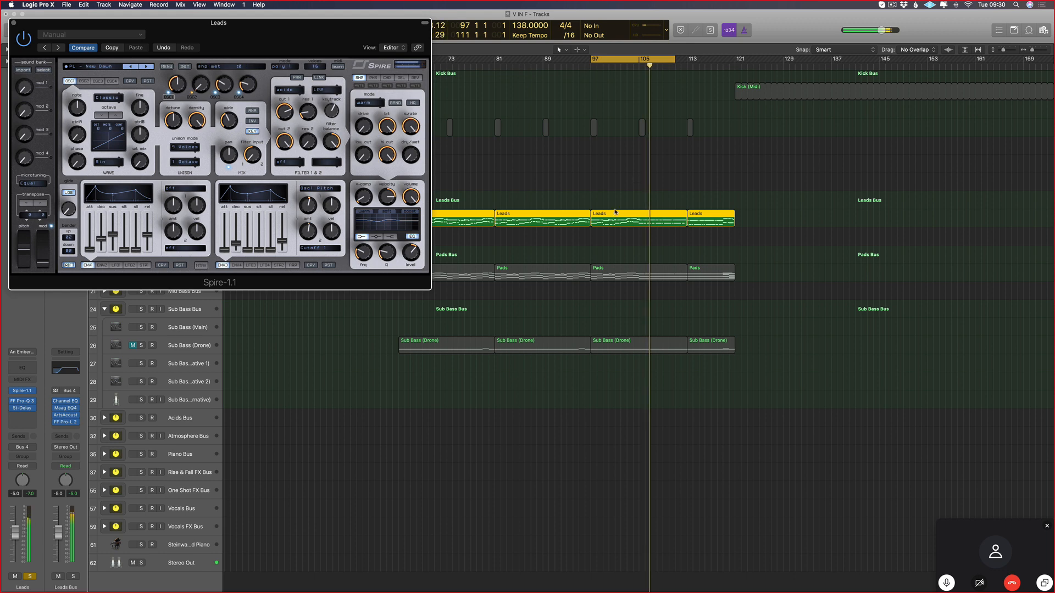
- Open the Leads regions in the piano roll, play from bar 81, and hide the synth window
double_click(507, 223)
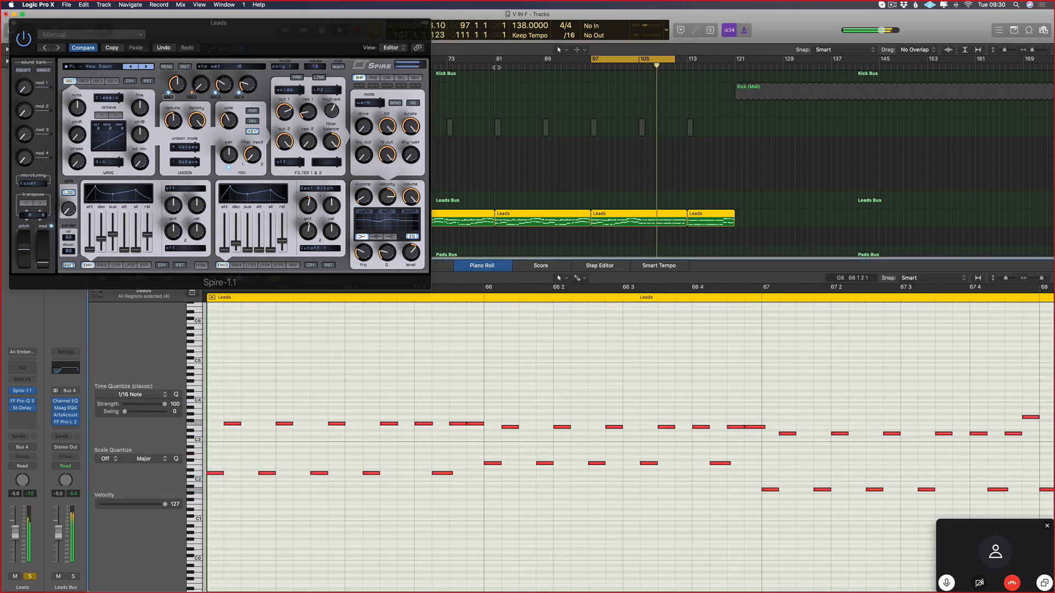
left_click(496, 66)
key("super+Left")
key("v")
left_click_drag(651, 215, 417, 248)
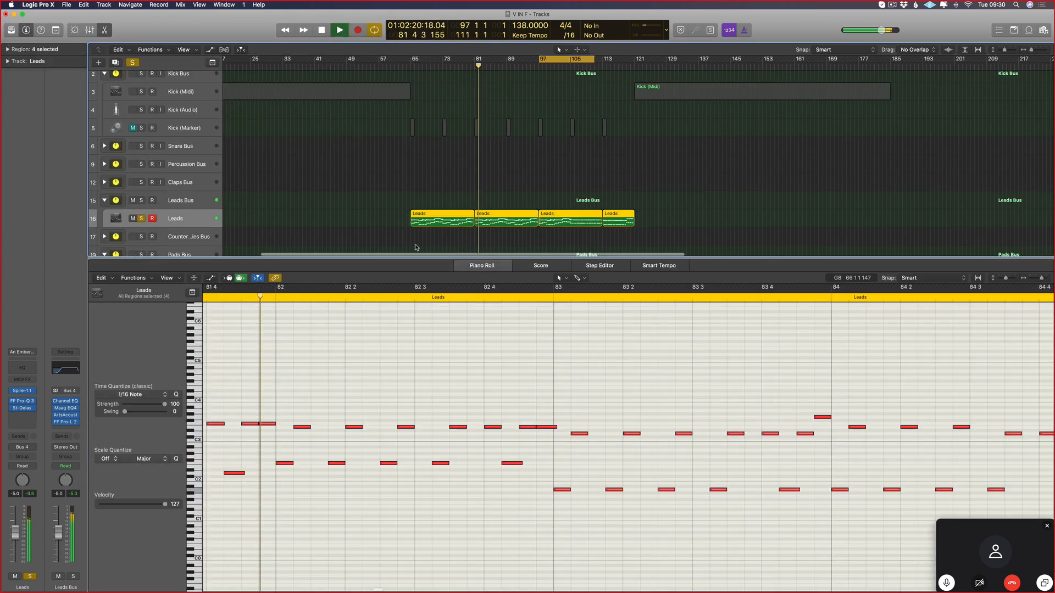
- Select all Leads notes, check the length of the E3 note just before bar 83, and clear the selection
scroll(470, 423, "up", 2)
left_click(473, 424)
key("super+a")
left_click(621, 432)
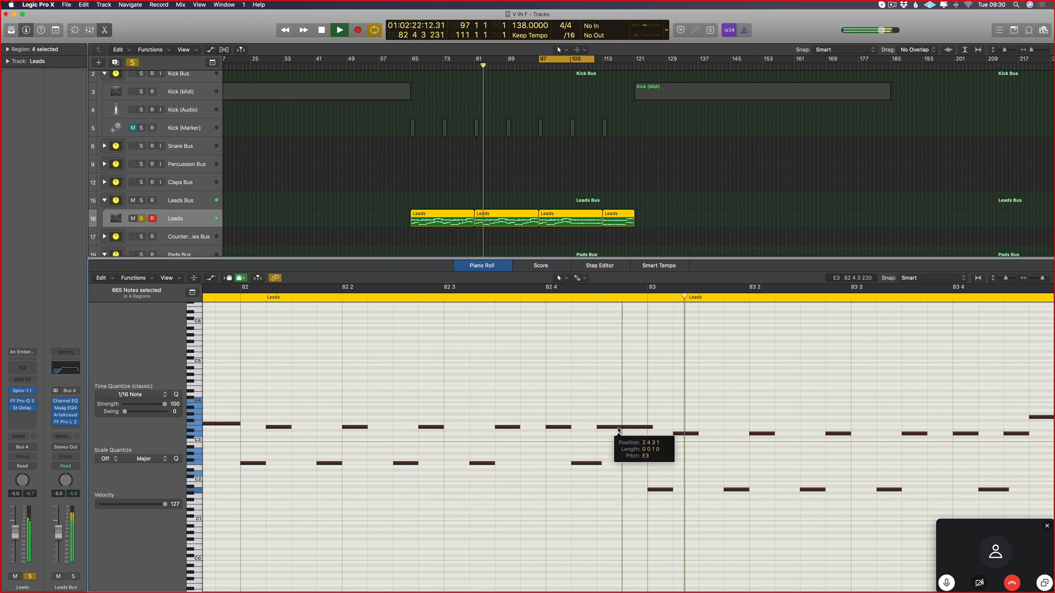
left_click(443, 183)
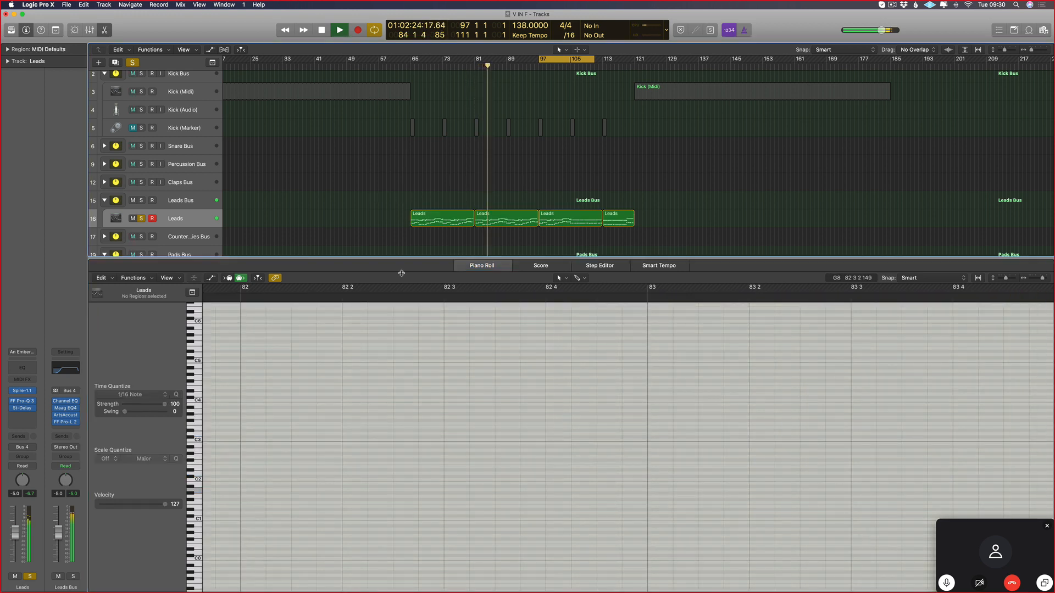
- Stop playback, replace the Leads track's instrument with Synapse DUNE 3, and move its window clear of the mixer strips
key("space")
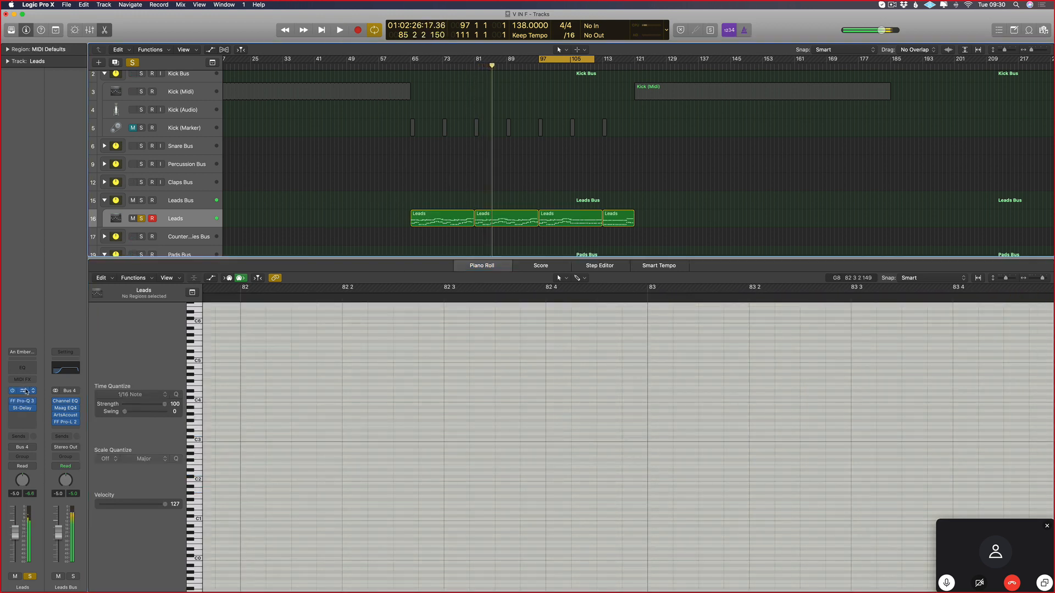
left_click(32, 392)
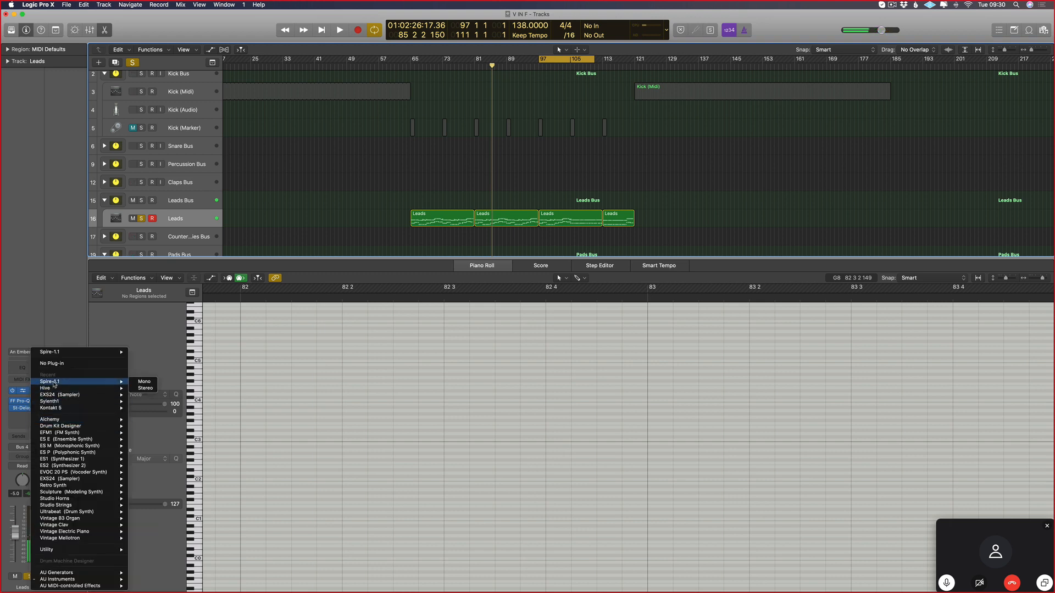
mouse_move(100, 383)
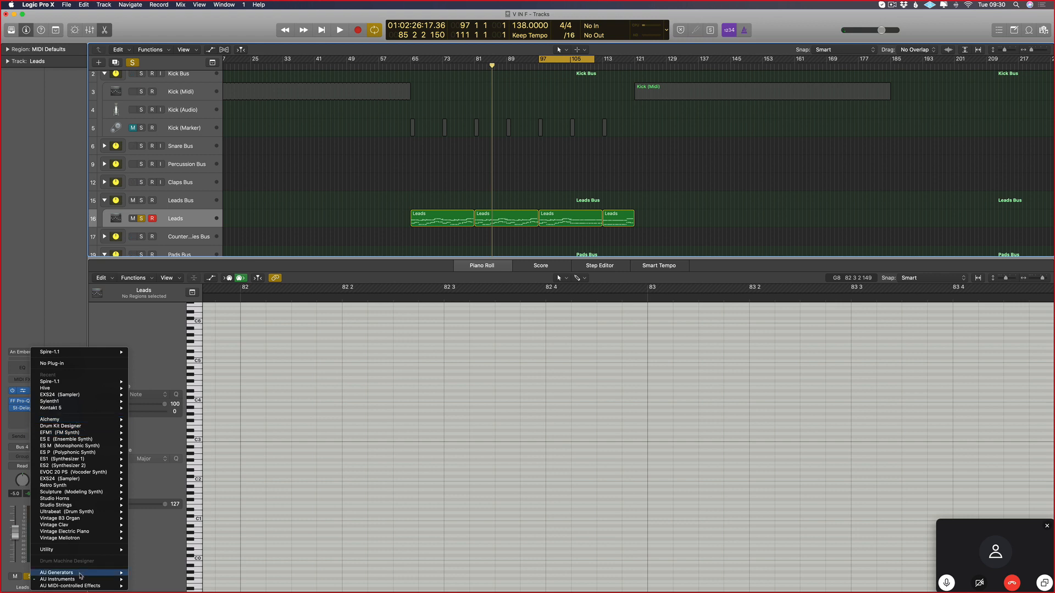
mouse_move(83, 577)
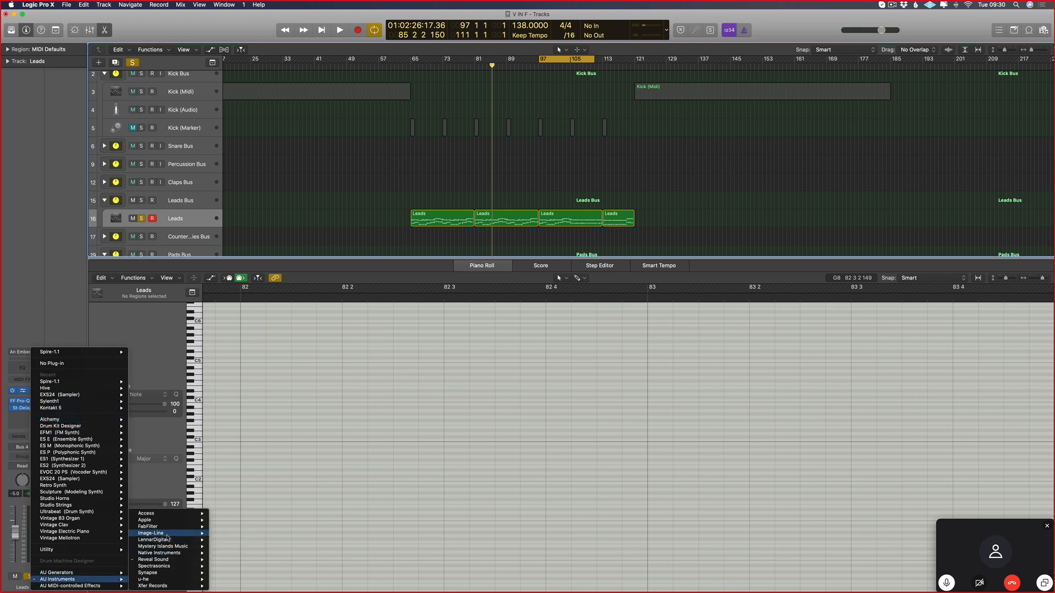
mouse_move(164, 541)
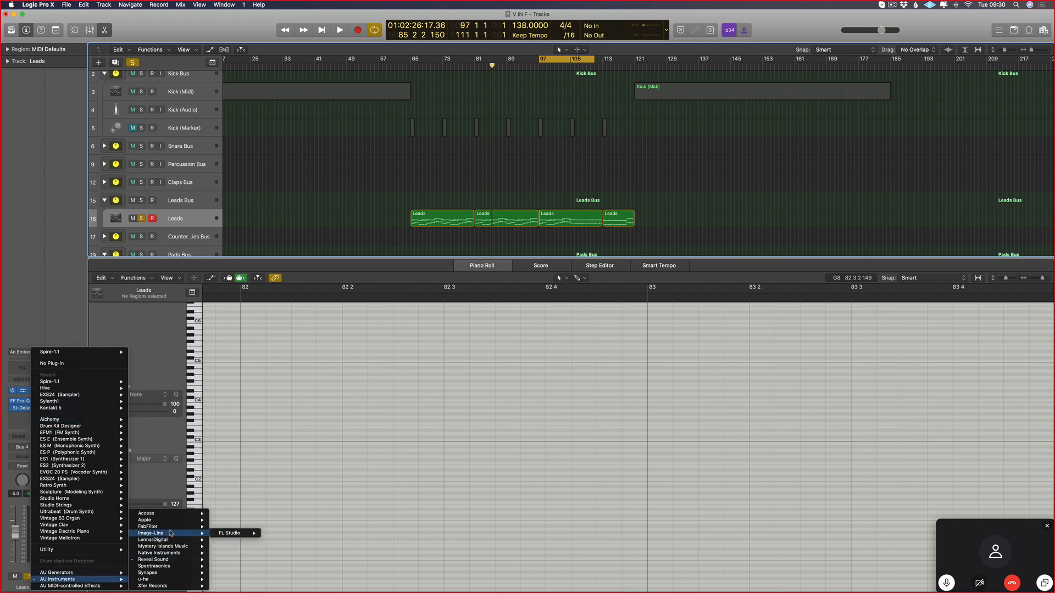
mouse_move(171, 560)
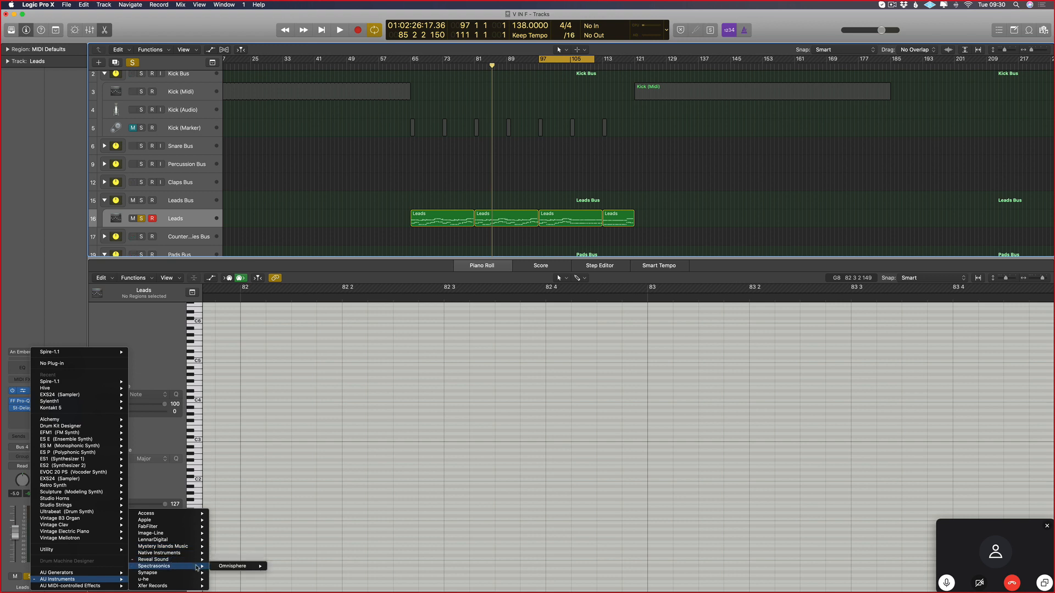
left_click(271, 581)
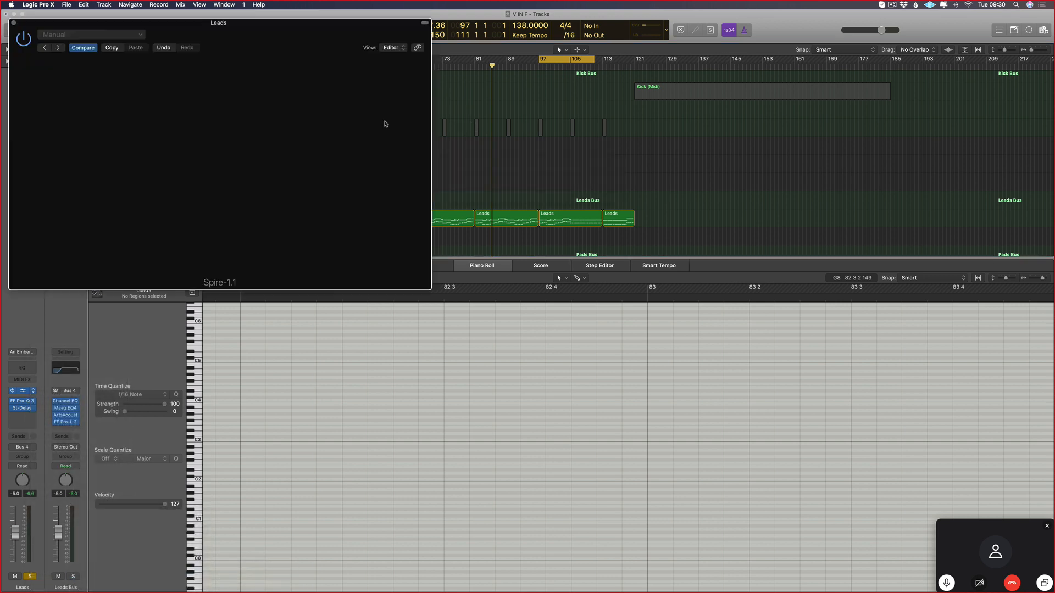
left_click_drag(193, 24, 473, 123)
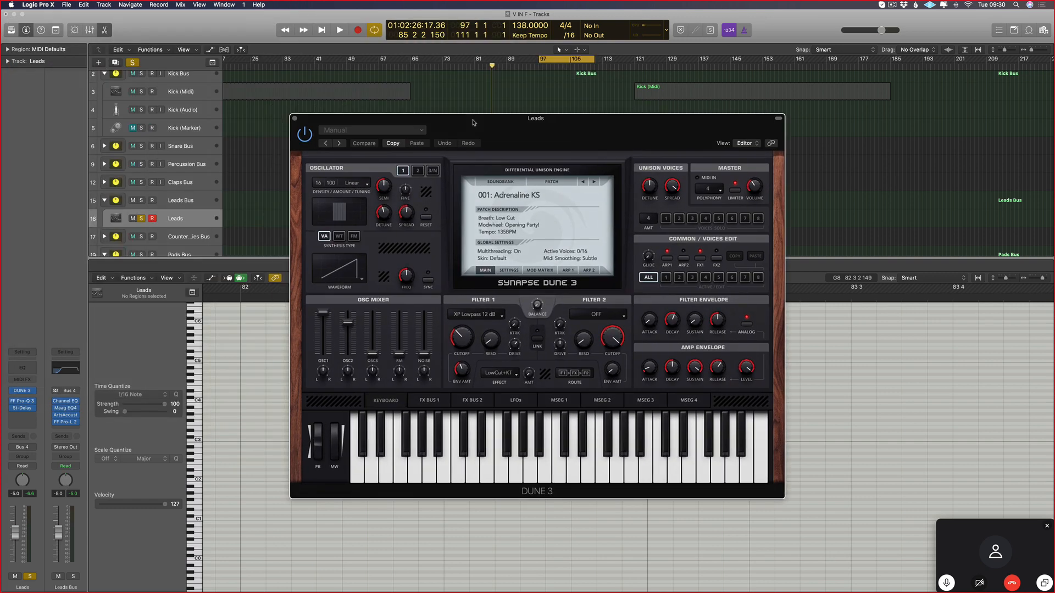
- Load the soundbank of AZ patches in DUNE 3 and audition patches from LD - Two Point Zero AZ to PD - Church AZ
left_click(519, 186)
left_click(498, 202)
left_click(497, 196)
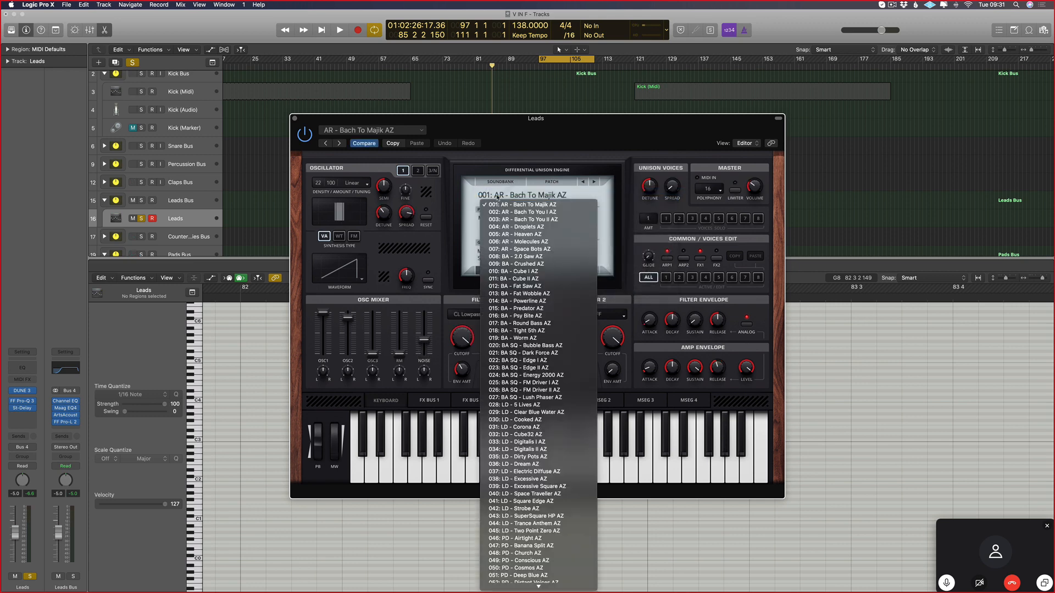
left_click(519, 406)
left_click(501, 188)
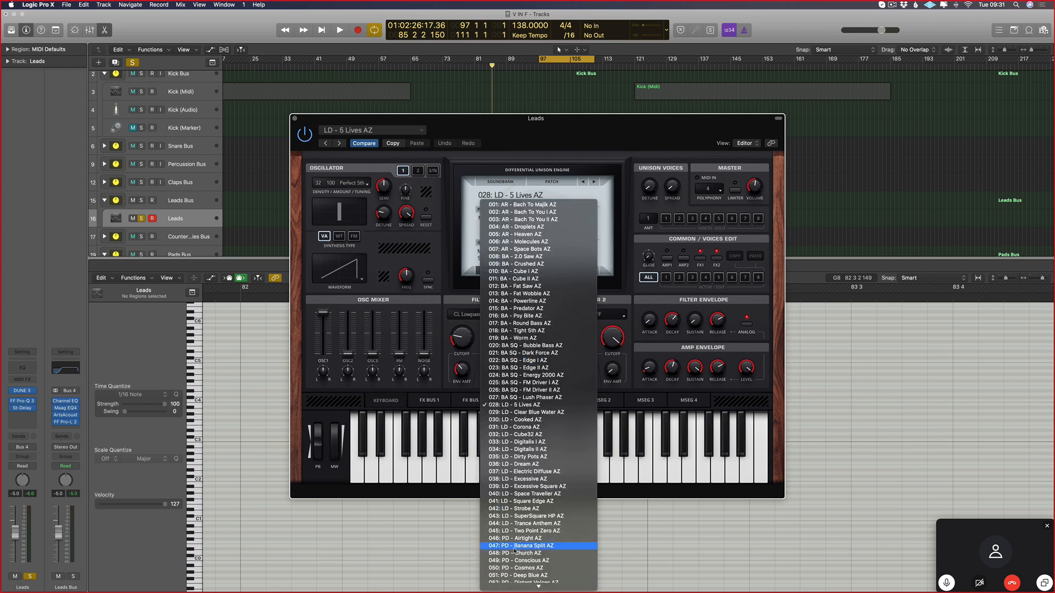
left_click(525, 531)
key("space")
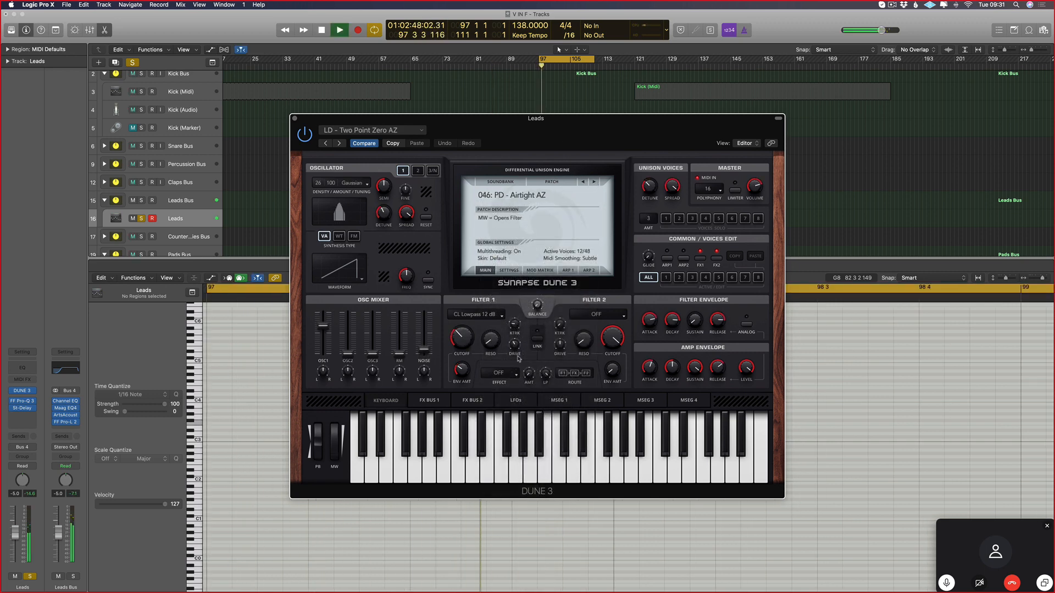
left_click(594, 182)
left_click(594, 182)
key("space")
- Try PL - Just Hold On I AZ, advance to PL - Just Hold On II AZ, and adjust filter 1 cutoff during playback
left_click(536, 187)
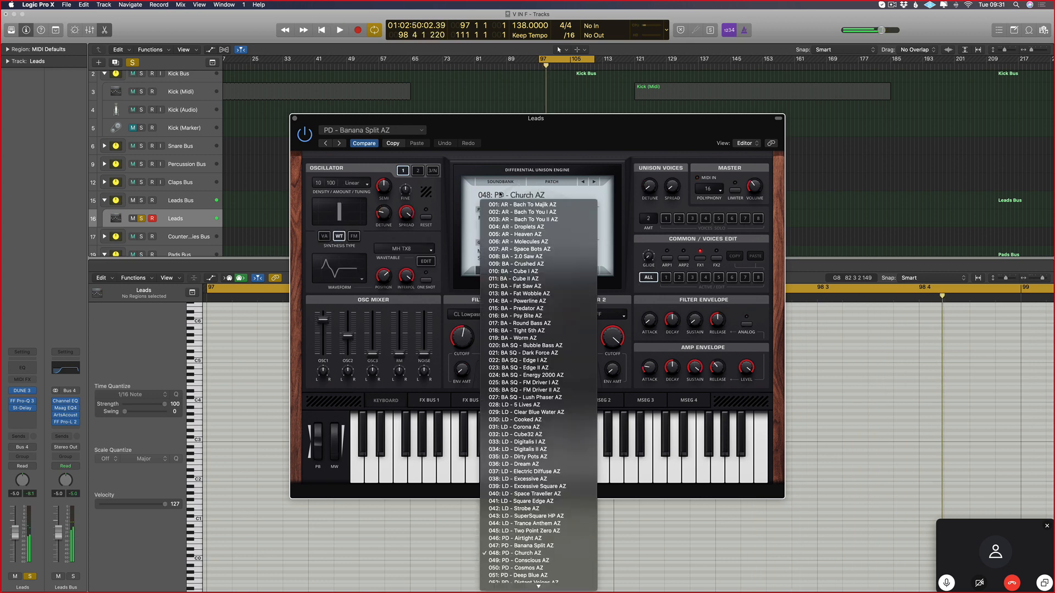
scroll(544, 573, "down", 3)
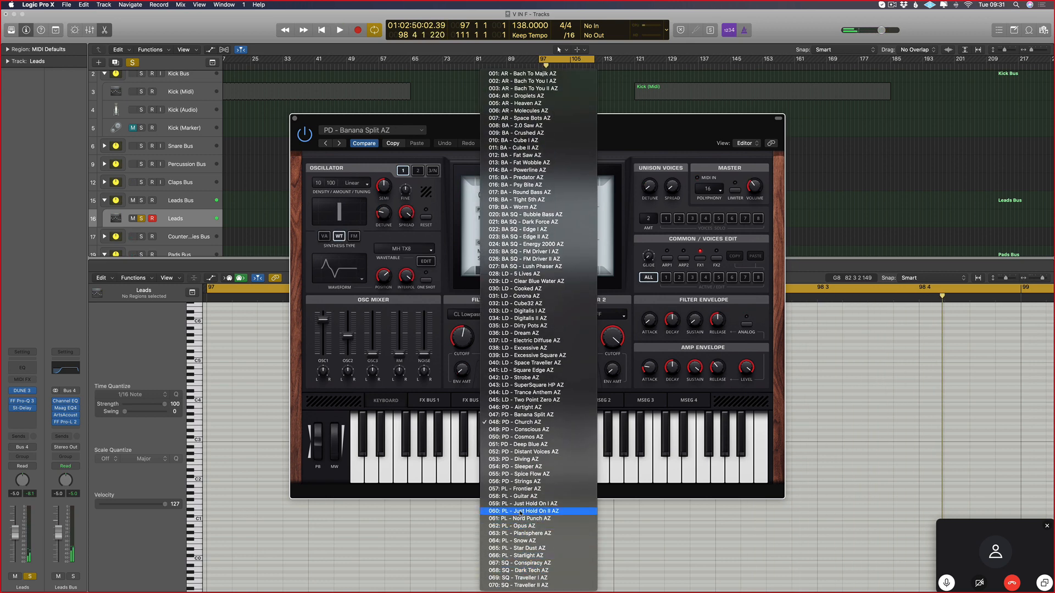
left_click(522, 511)
key("space")
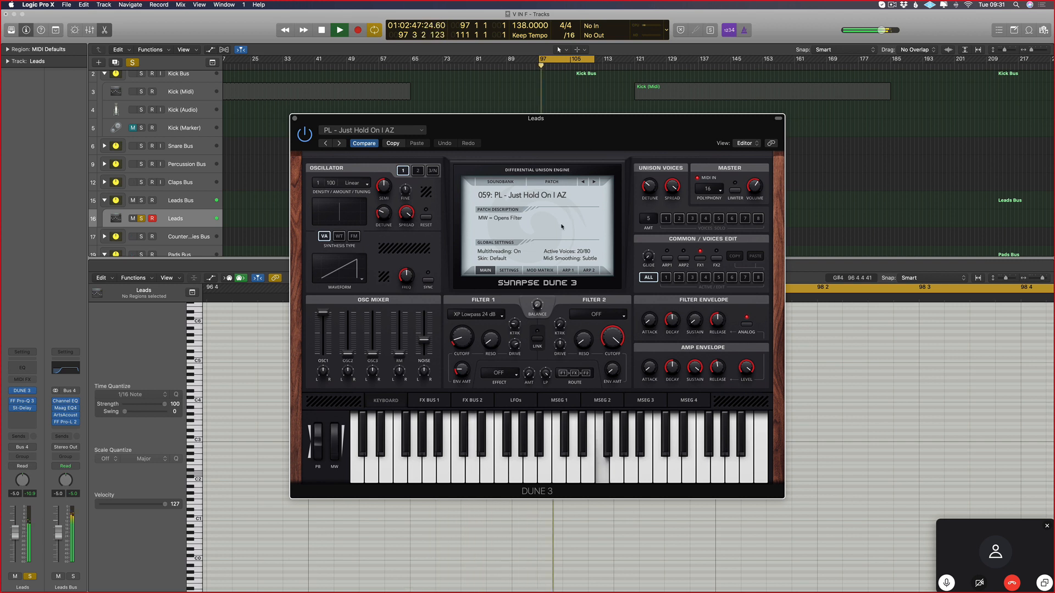
left_click_drag(462, 331, 463, 337)
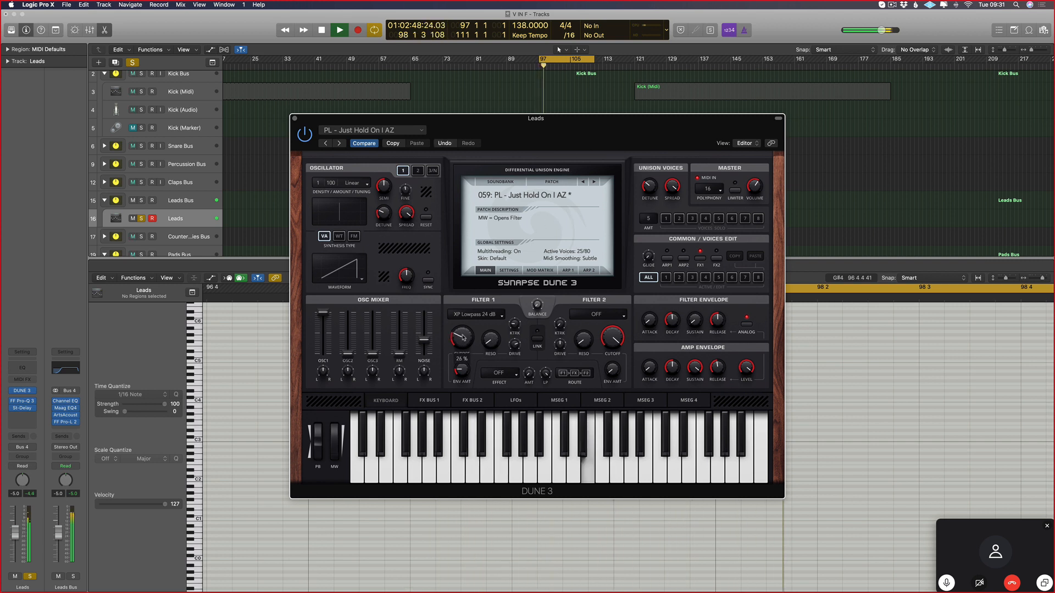
left_click(593, 182)
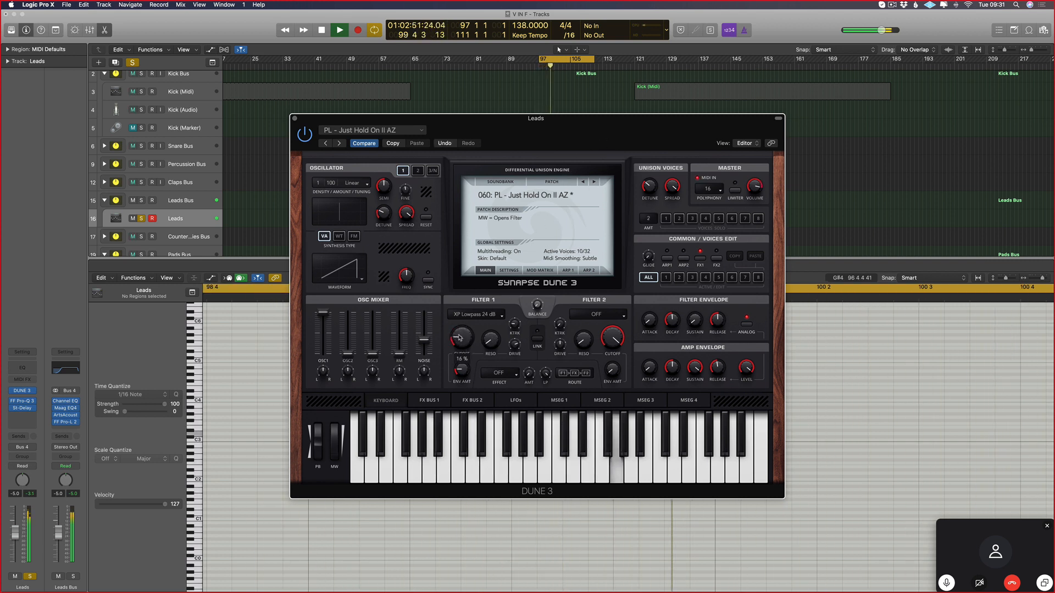
left_click_drag(460, 335, 456, 342)
key("space")
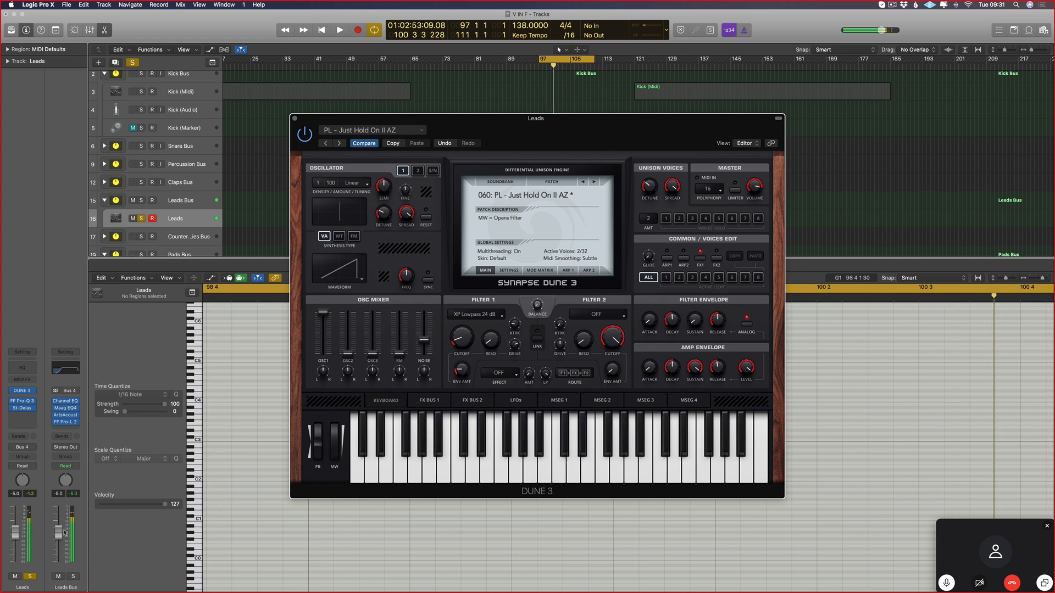
- Lower the Leads track's volume to -10.4 dB and readjust the patch's filter 1 cutoff during playback
left_click_drag(14, 532, 14, 541)
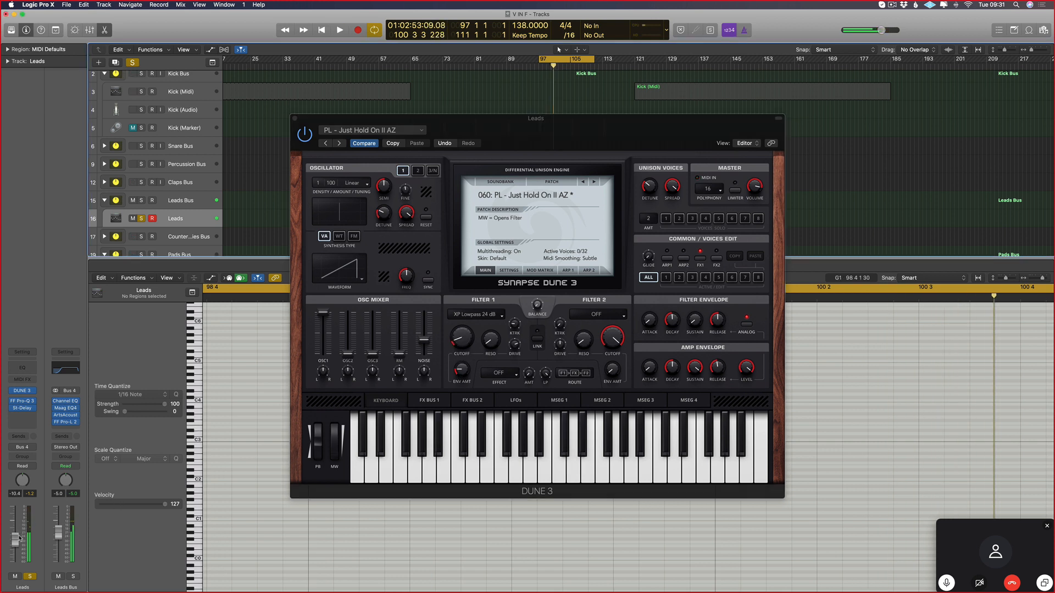
key("space")
left_click(455, 339)
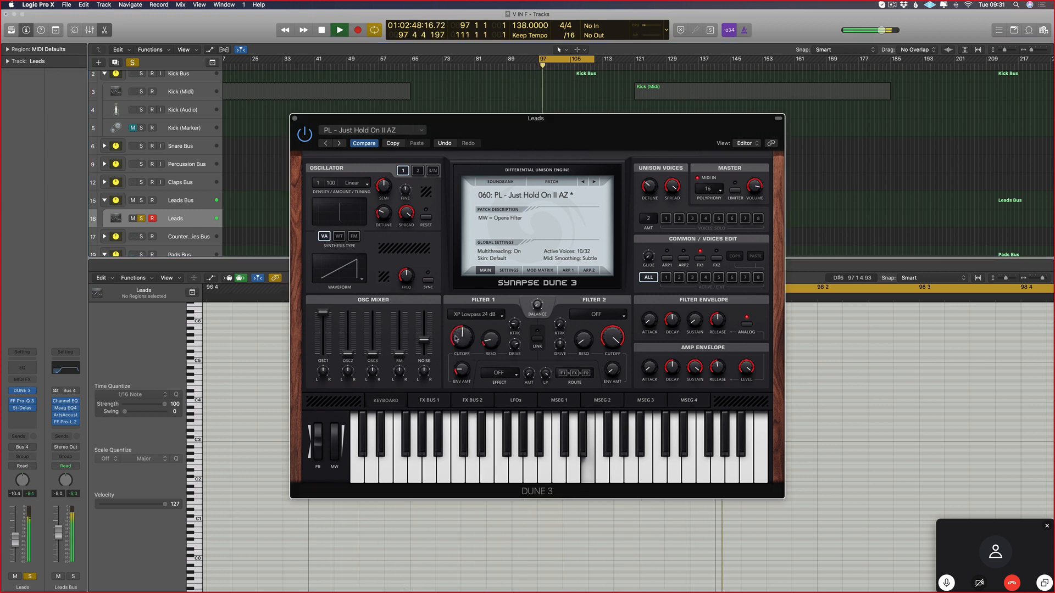
left_click_drag(456, 339, 456, 348)
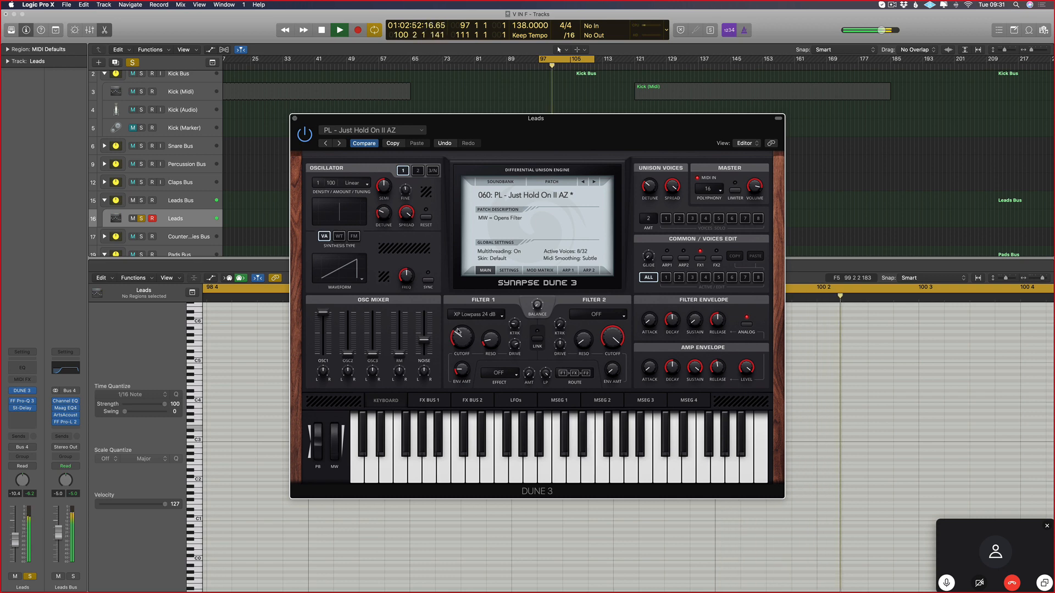
key("space")
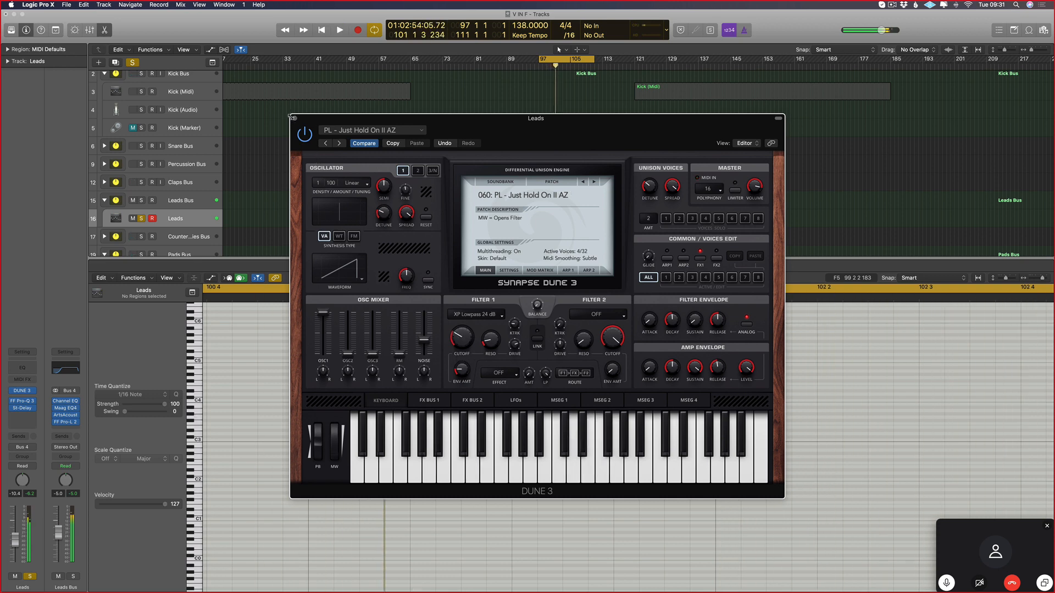
- Hide the DUNE 3 window and the piano roll, and pull the Leads track's volume down to minus infinity
left_click(292, 117)
key("e")
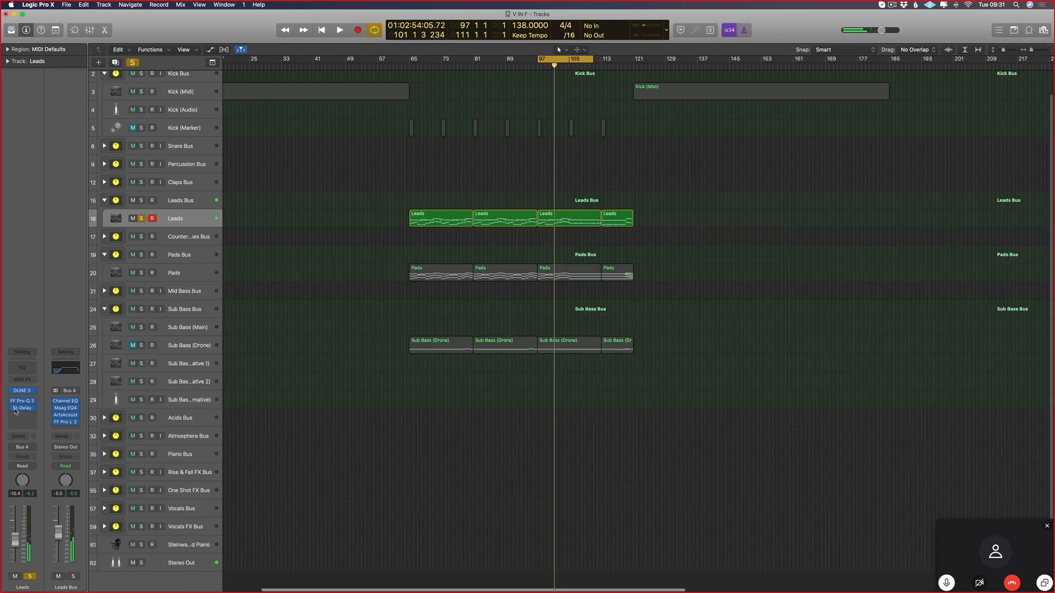
left_click_drag(15, 542, 7, 591)
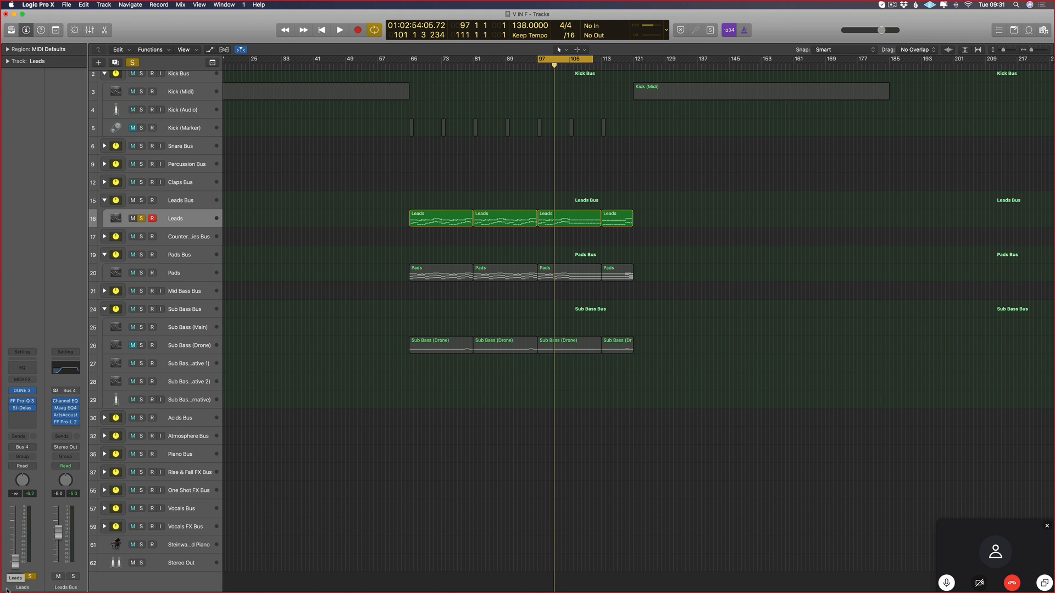
- Highlight the Sub Bass (Drone) and Pads regions in turn, then the breakdown regions from bar 97 and across all three tracks
left_click_drag(724, 354, 269, 329)
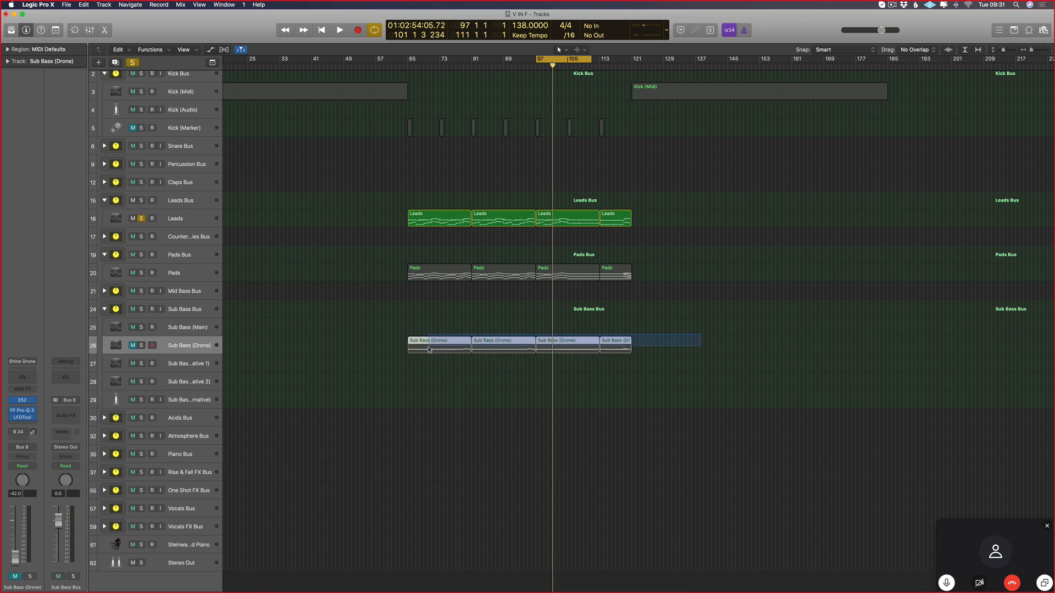
left_click(891, 5)
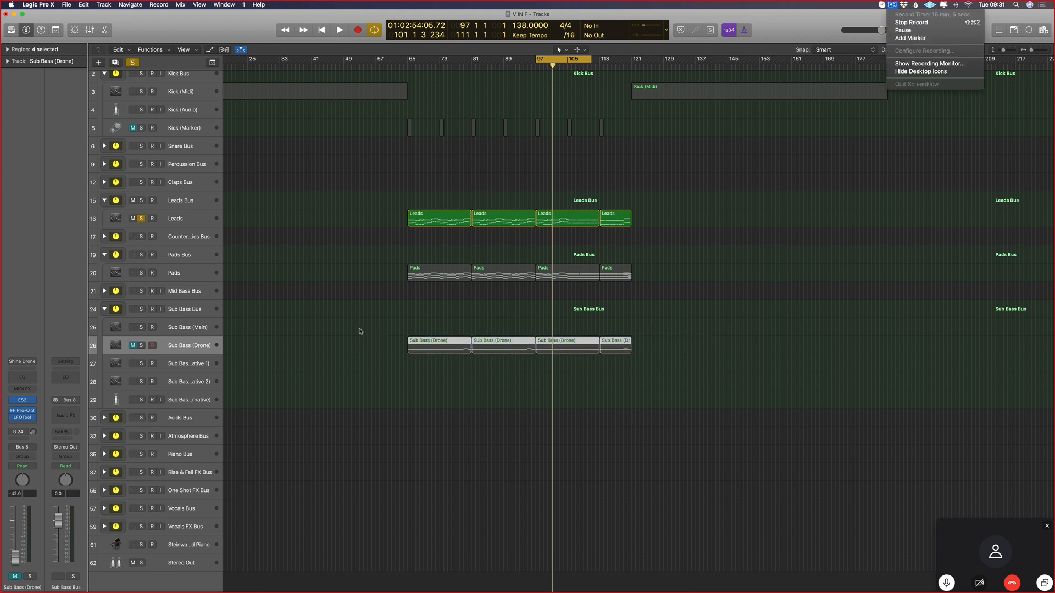
left_click(839, 348)
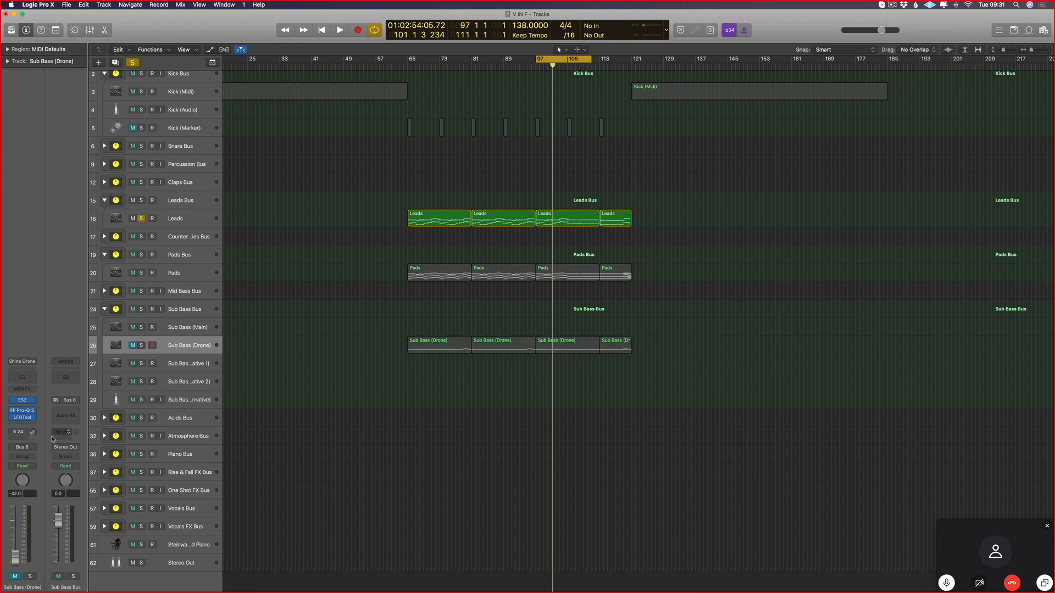
left_click_drag(660, 332, 330, 354)
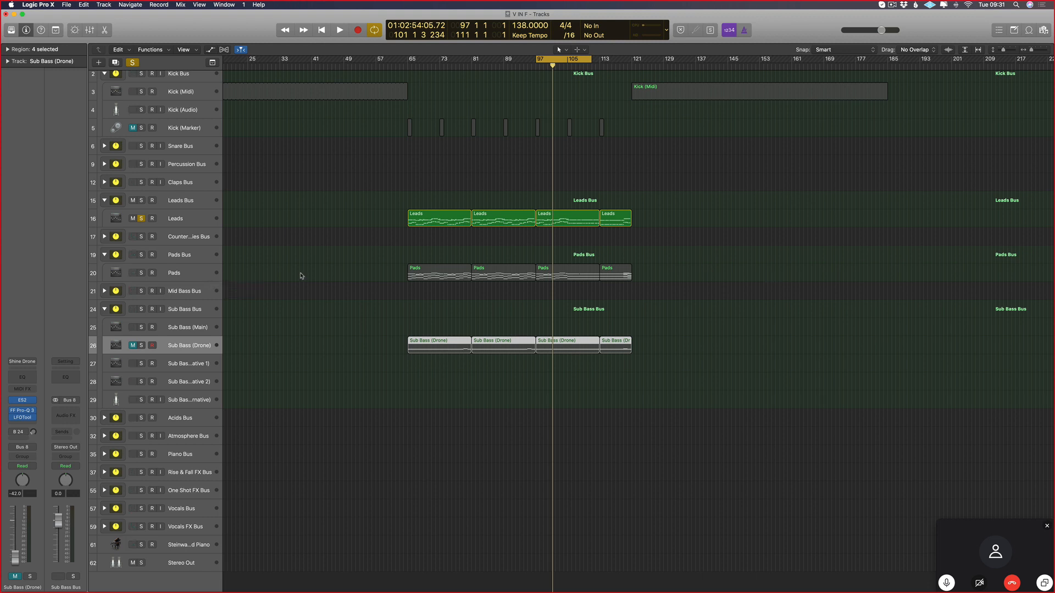
left_click_drag(666, 276, 331, 262)
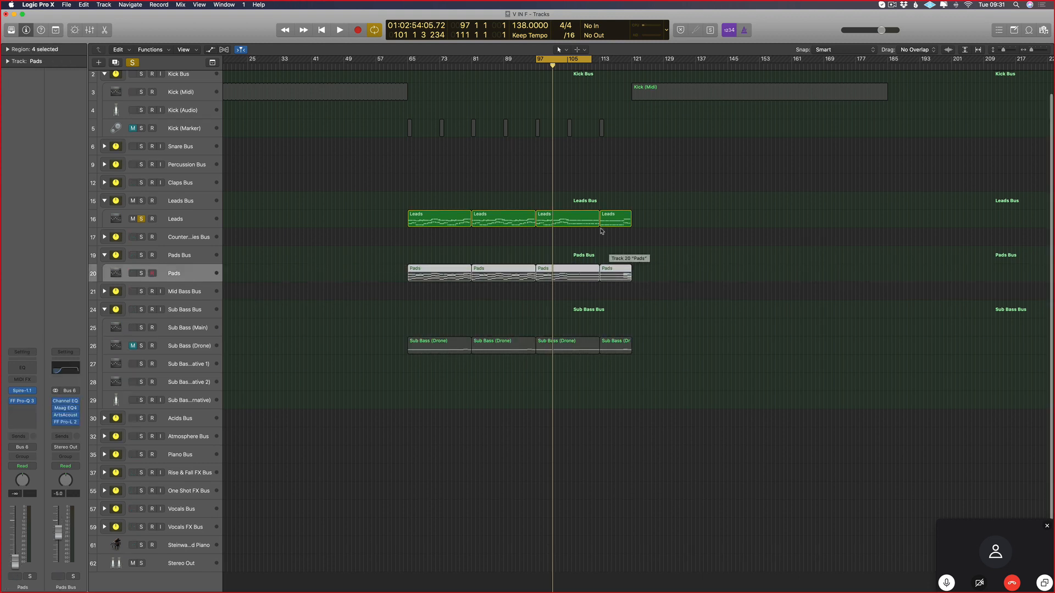
key("space")
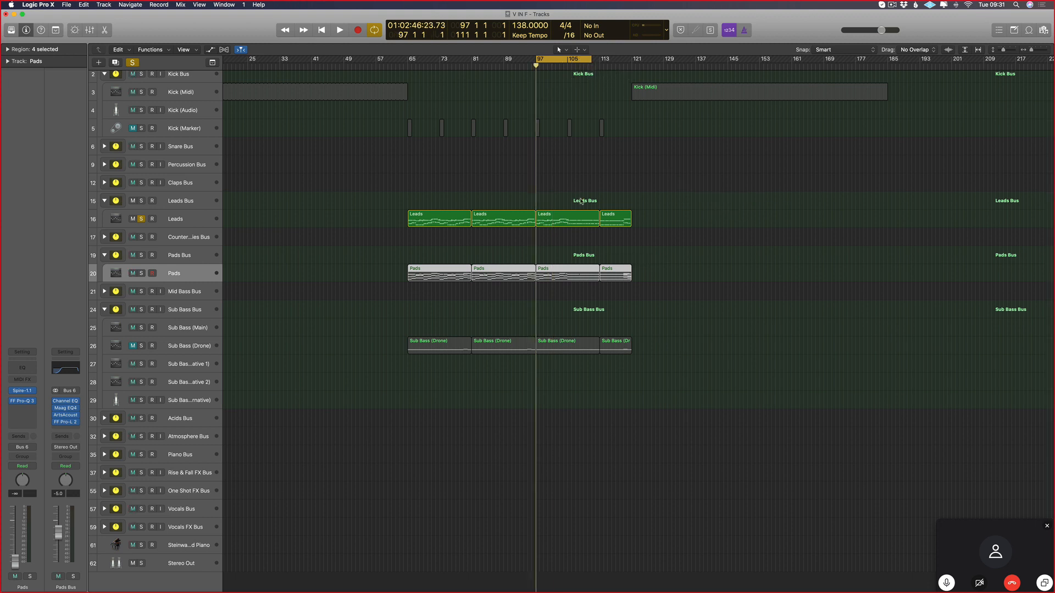
left_click_drag(663, 204, 538, 538)
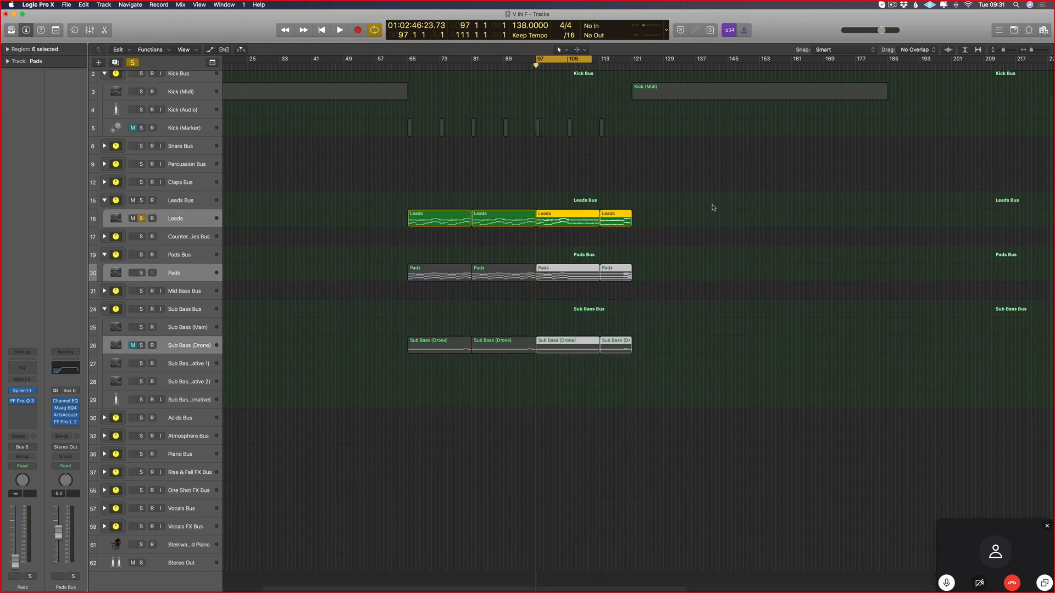
left_click_drag(714, 207, 308, 371)
left_click(278, 219)
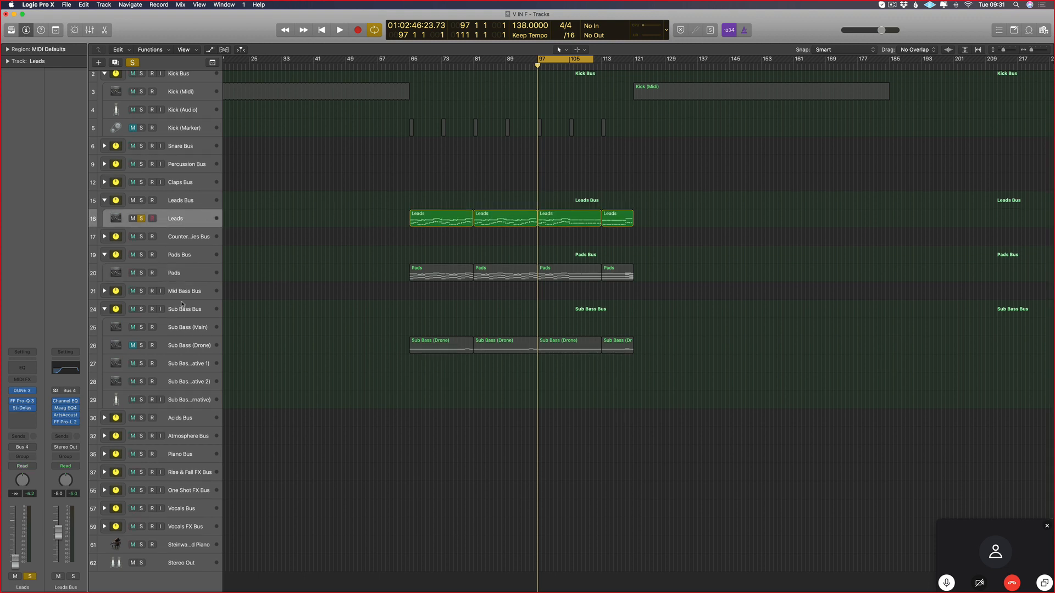
- Turn off all track solos and select the Leads, Pads and Sub Bass (Drone) regions from bar 81 onward
left_click(208, 346)
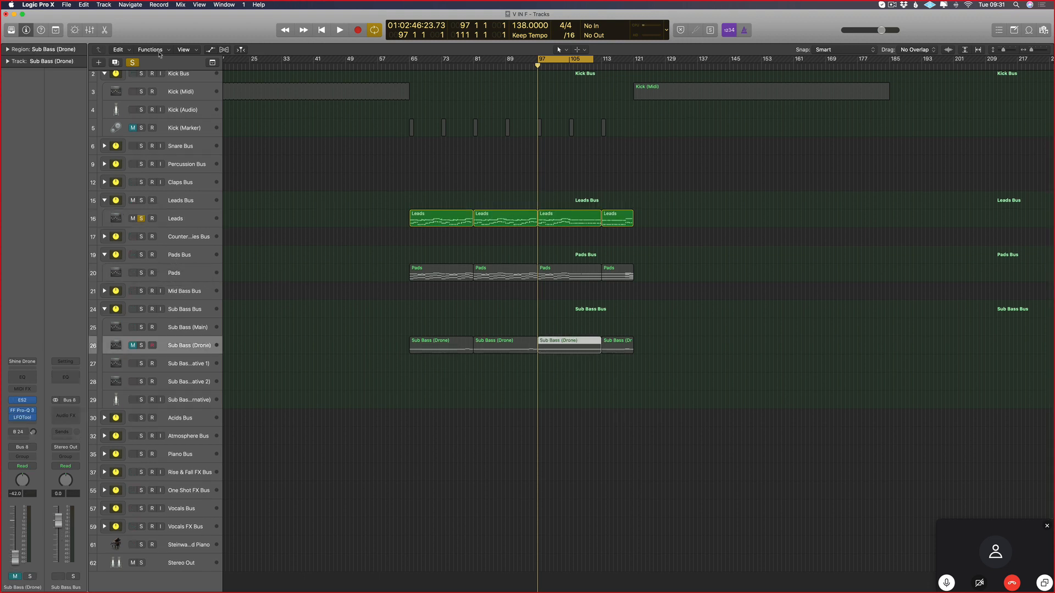
left_click(136, 65)
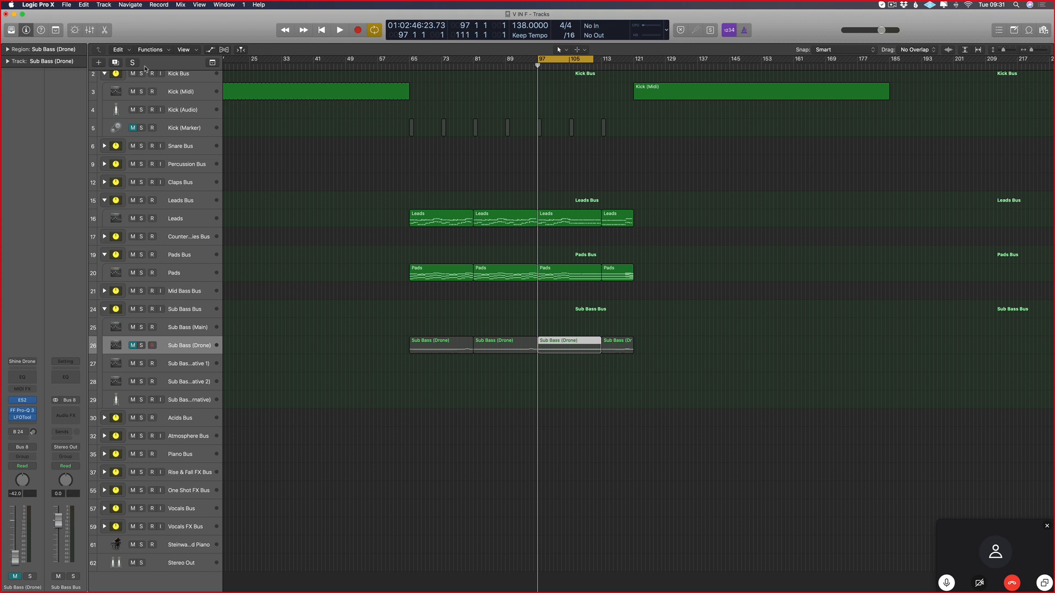
scroll(643, 416, "left", 3)
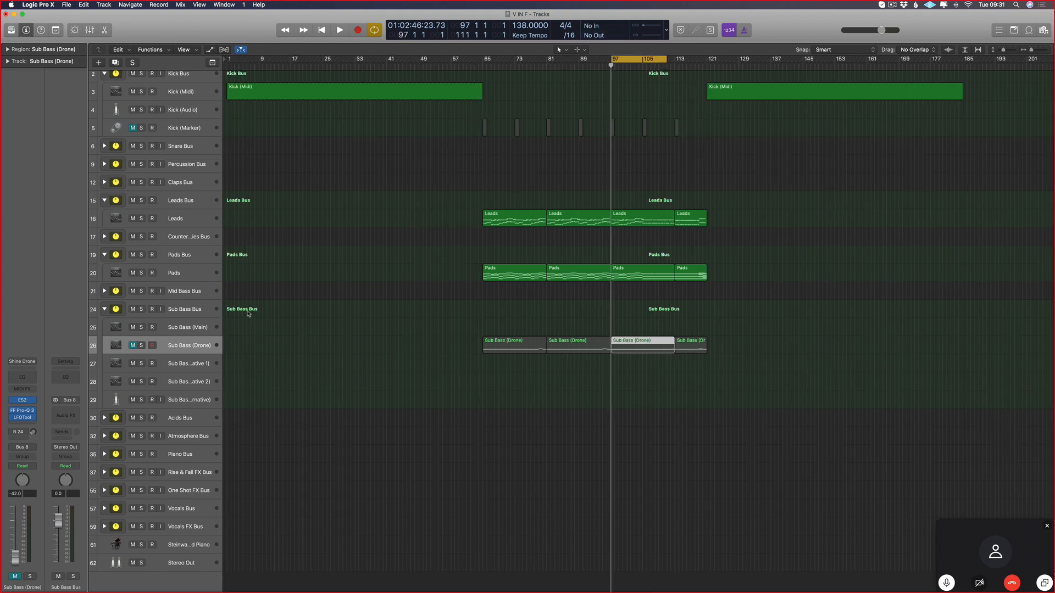
left_click_drag(766, 185, 577, 354)
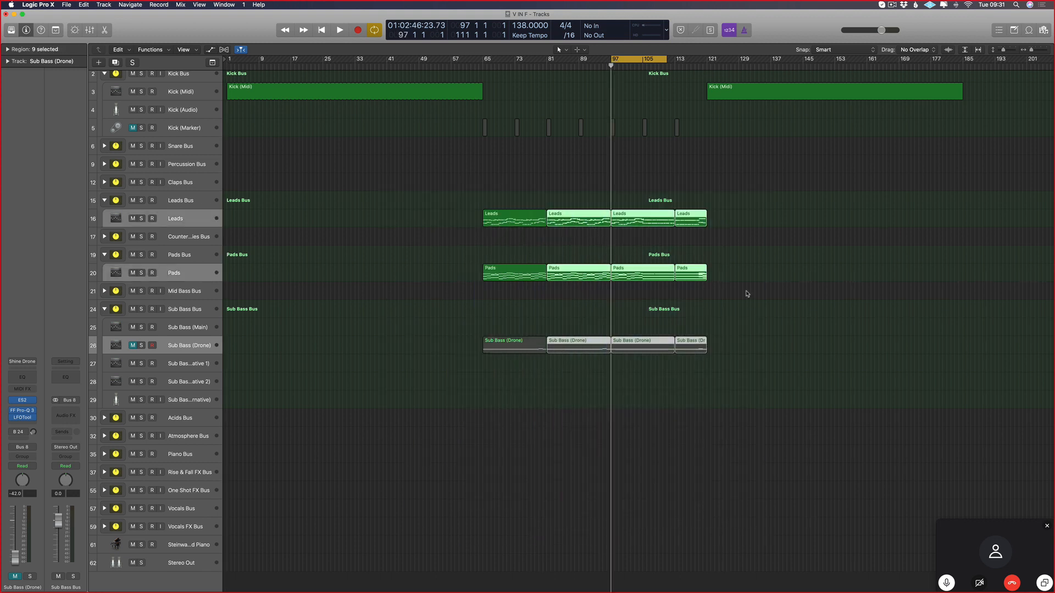
- Set the cycle range to bars 97–106, return the playhead to the project start and unmute the Sub Bass (Drone) track
left_click_drag(707, 194, 355, 406)
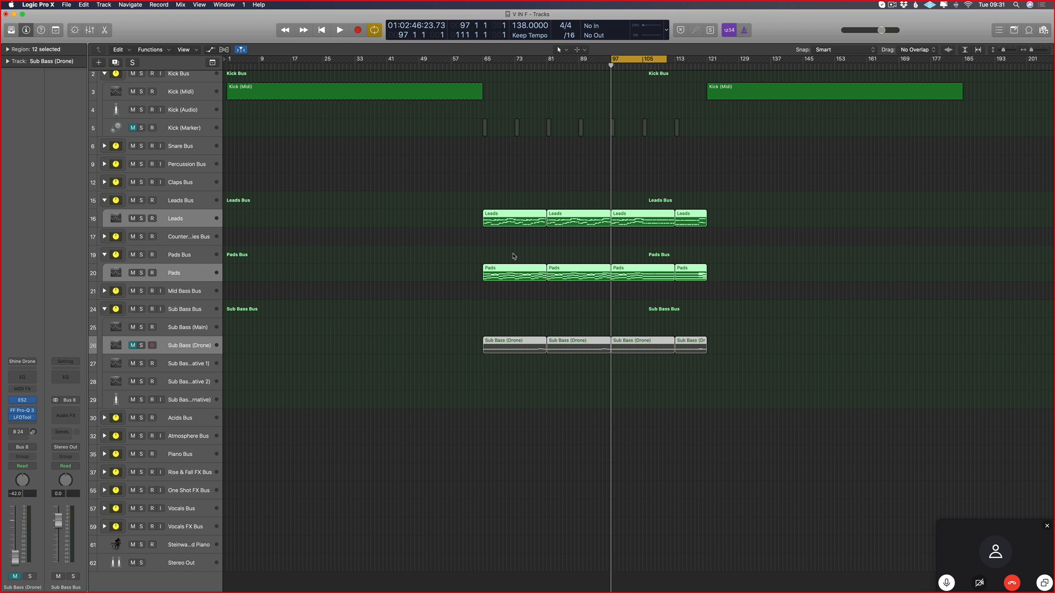
left_click(480, 221)
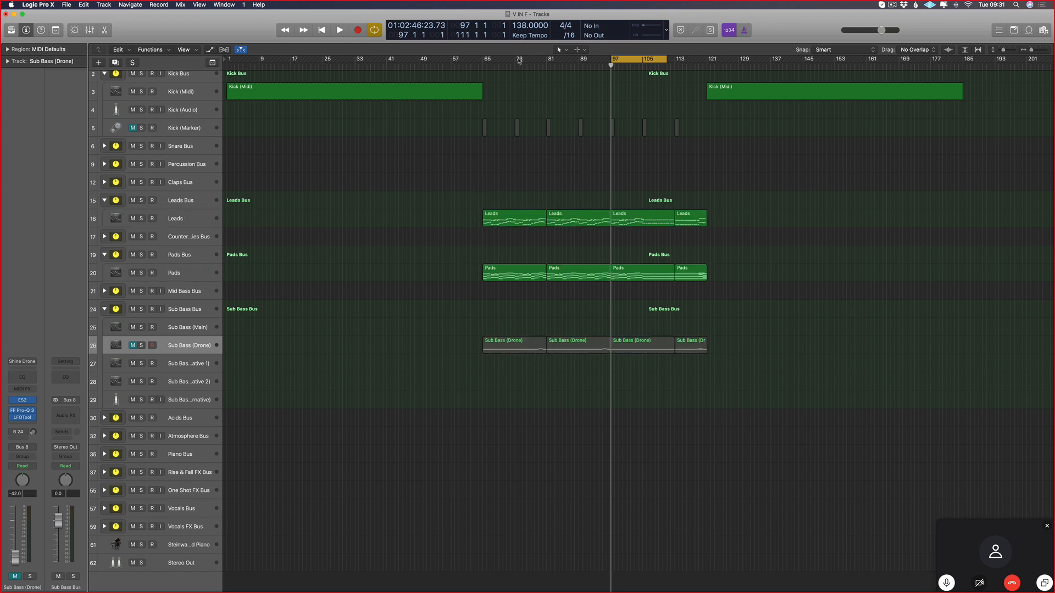
left_click_drag(519, 62, 646, 64)
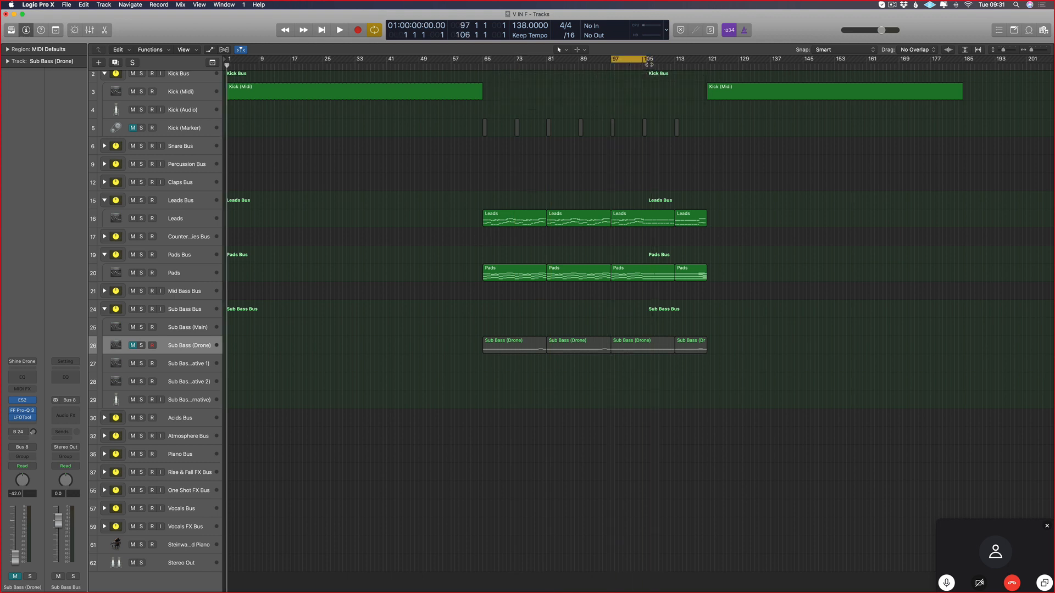
left_click(132, 346)
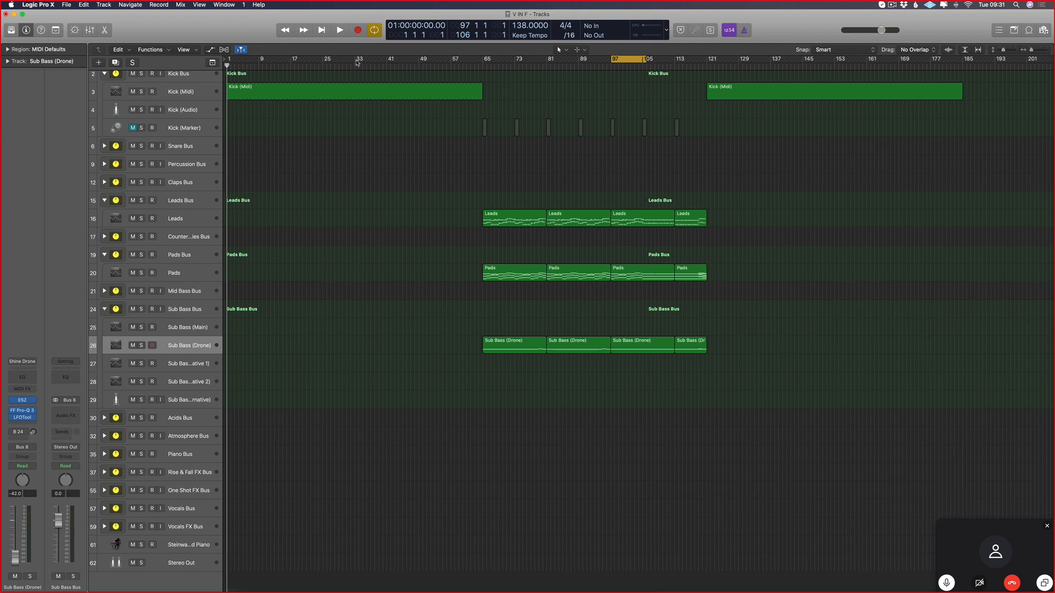
- Mark bars 33 to 51 with the cycle range, and the breakdown from bar 65 to bar 123
left_click_drag(357, 63, 423, 62)
key("Return")
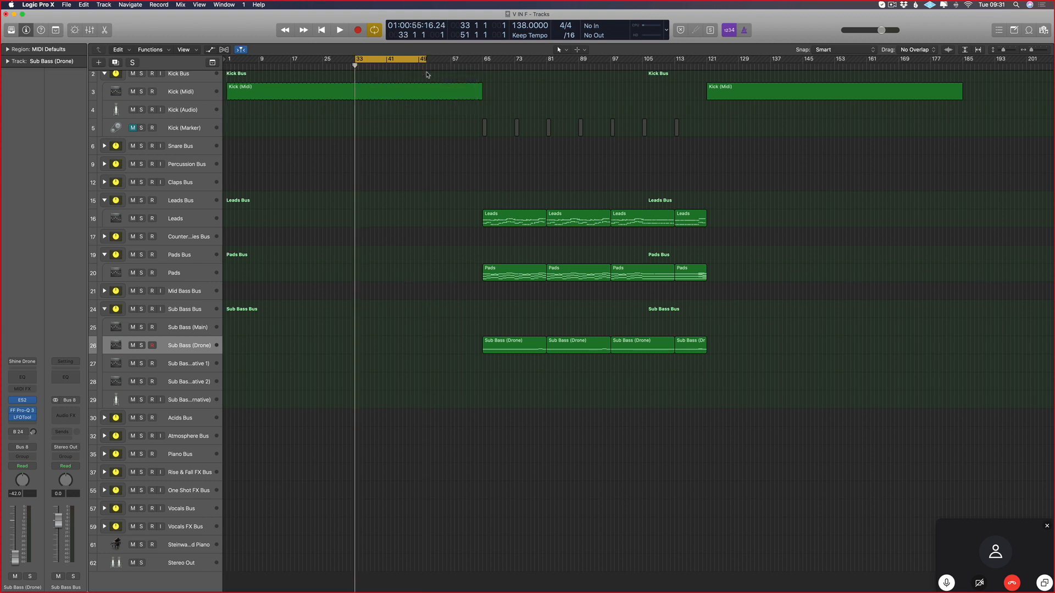
scroll(395, 205, "right", 1)
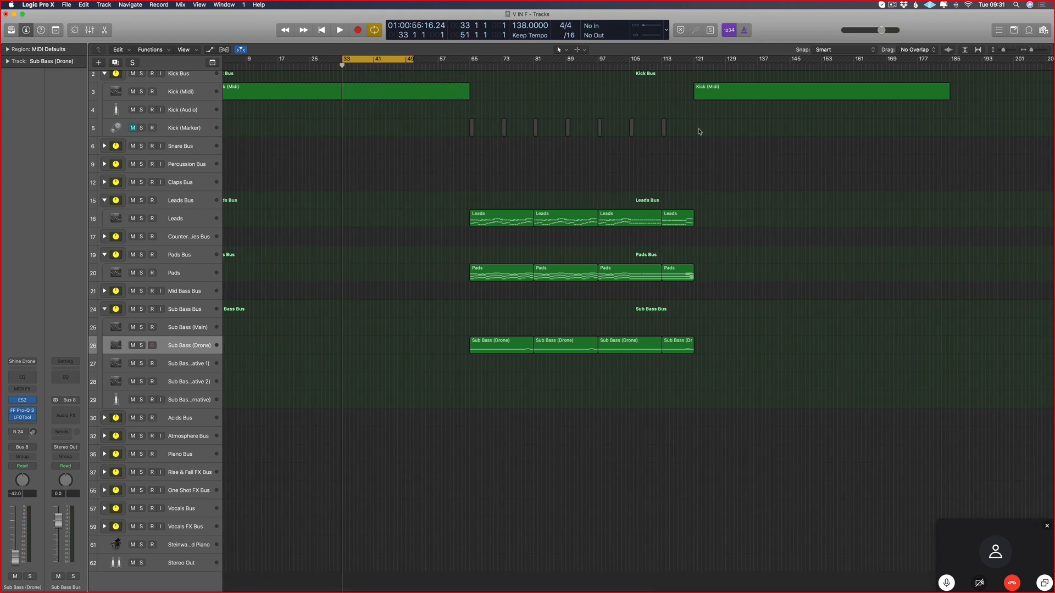
left_click(929, 92)
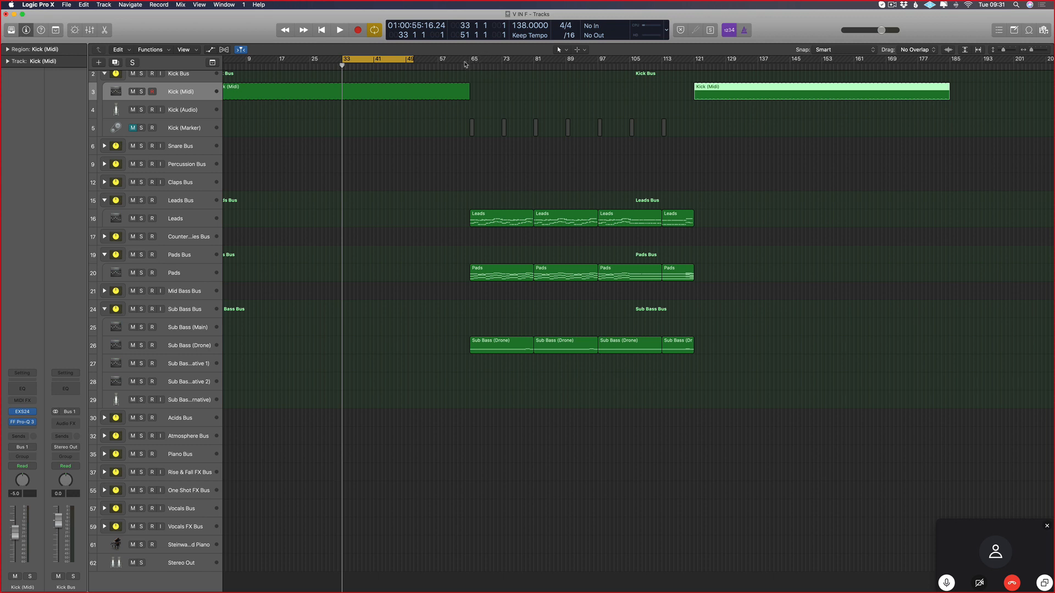
left_click_drag(471, 63, 698, 61)
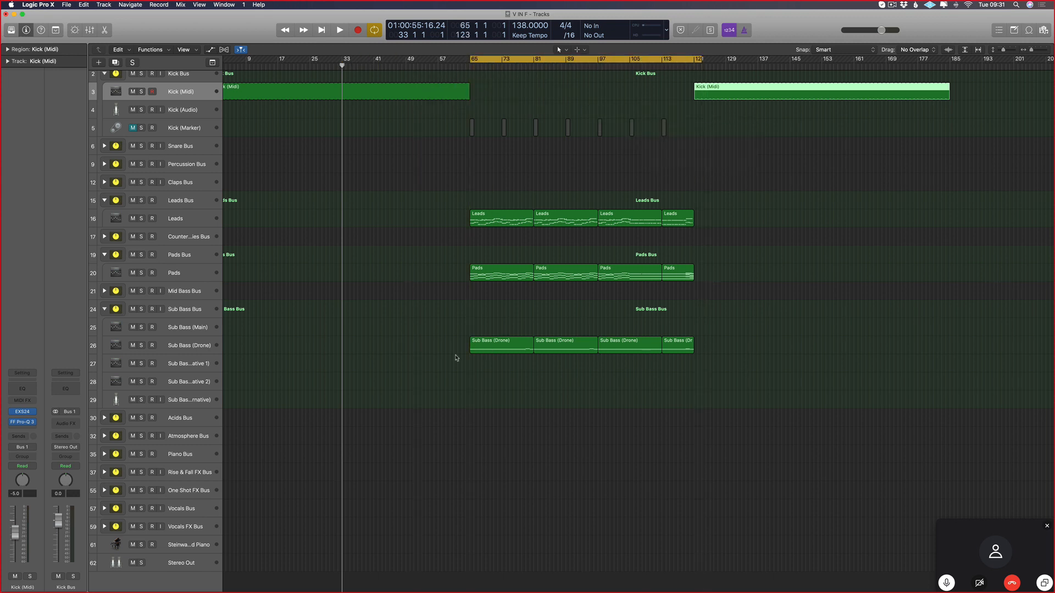
- Highlight the four Sub Bass (Drone) regions and set the cycle range to bars 33–49
left_click_drag(432, 333, 690, 386)
left_click_drag(720, 332, 440, 368)
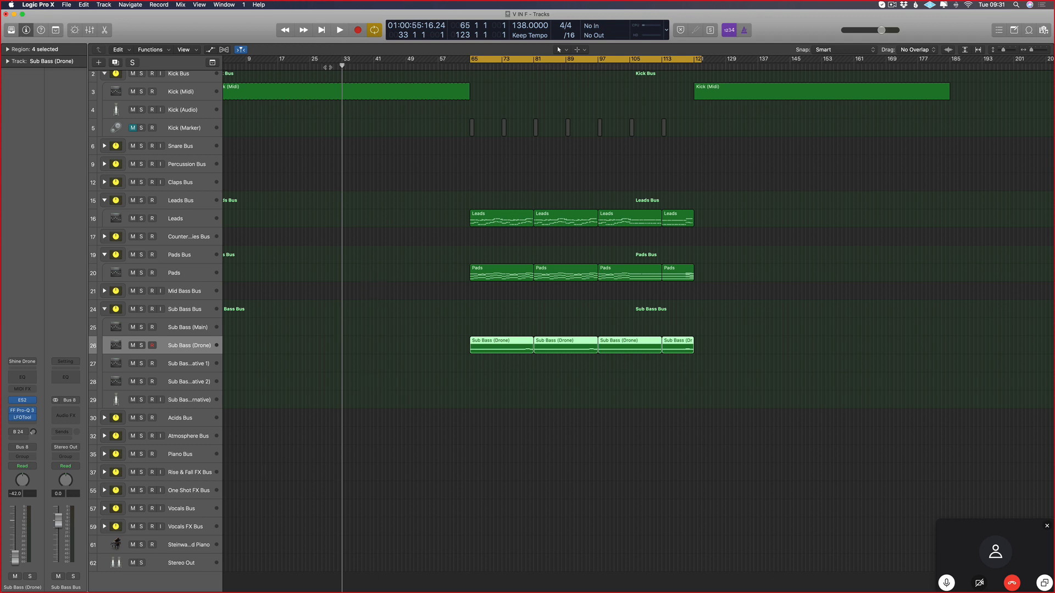
left_click_drag(345, 59, 412, 72)
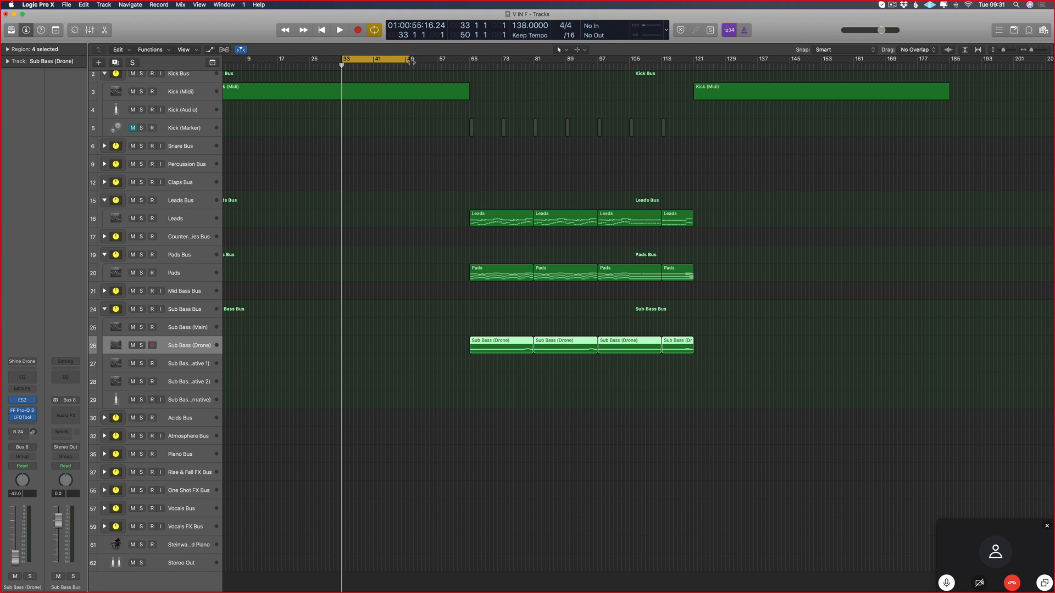
left_click_drag(409, 61, 406, 62)
key("Return")
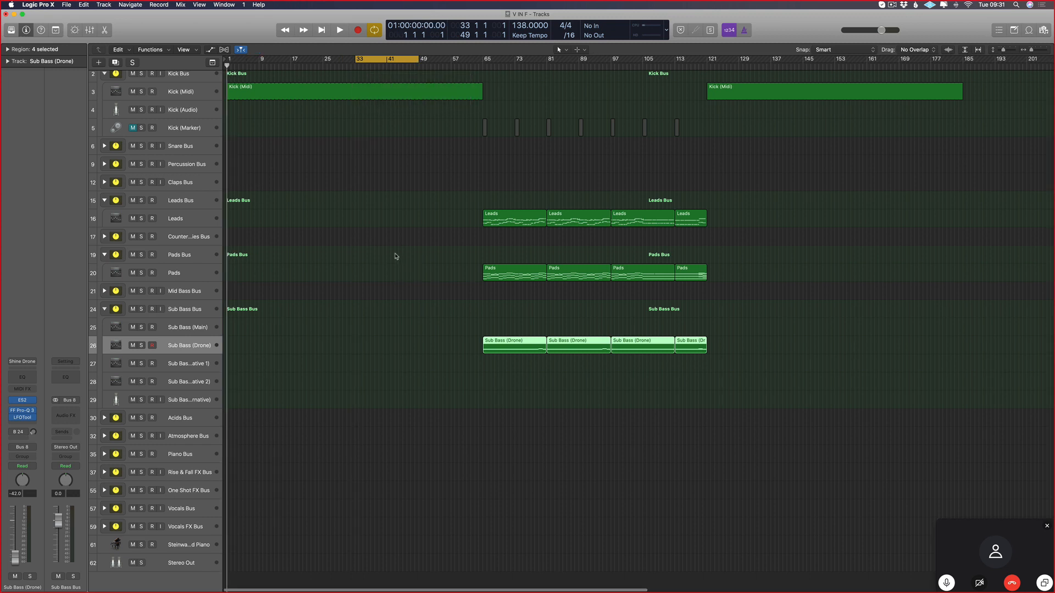
- Highlight all Leads, Pads and Sub Bass (Drone) regions, and the Sub Bass (Drone) regions on their own, to review the breakdown
left_click_drag(401, 168, 825, 390)
left_click(207, 348)
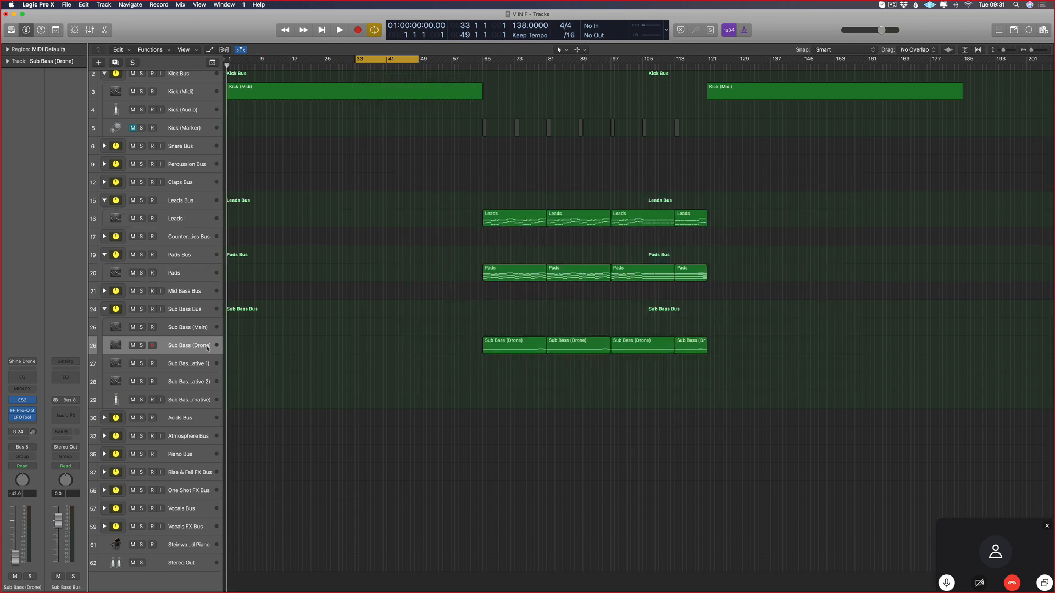
left_click_drag(976, 184, 456, 426)
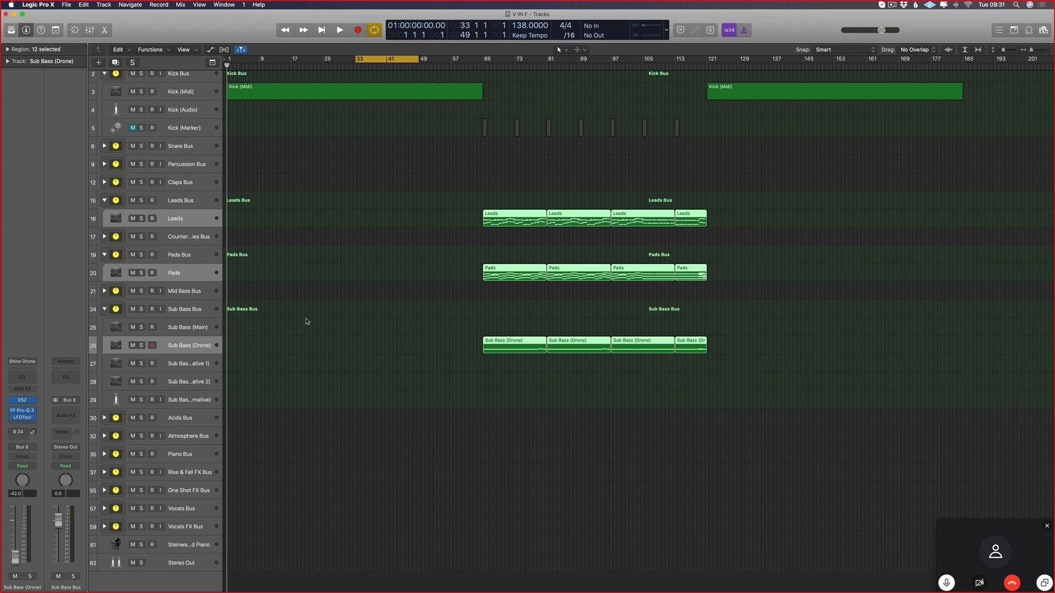
left_click(306, 238)
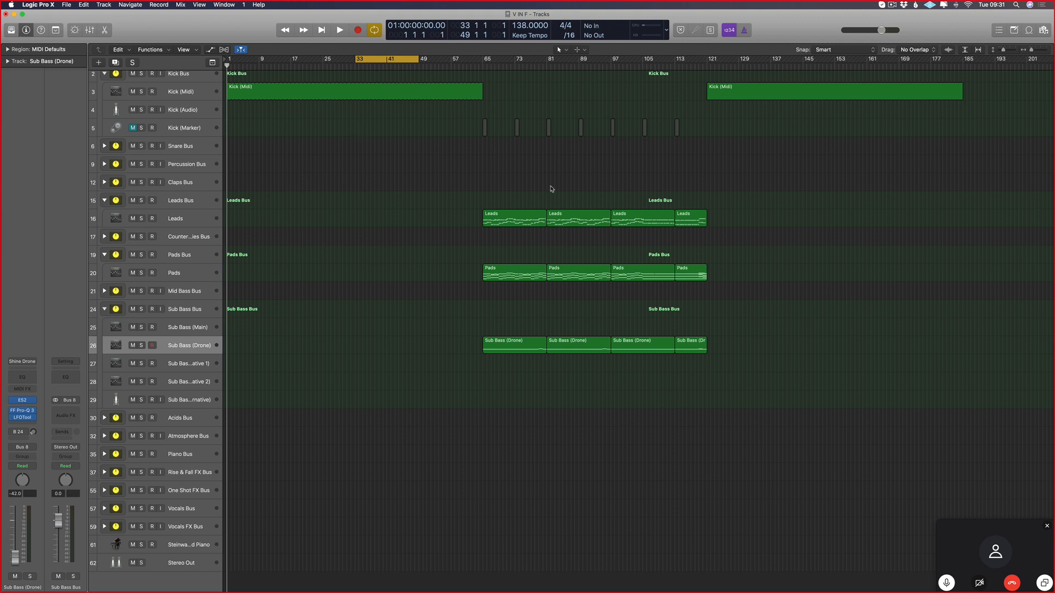
left_click_drag(440, 324, 840, 380)
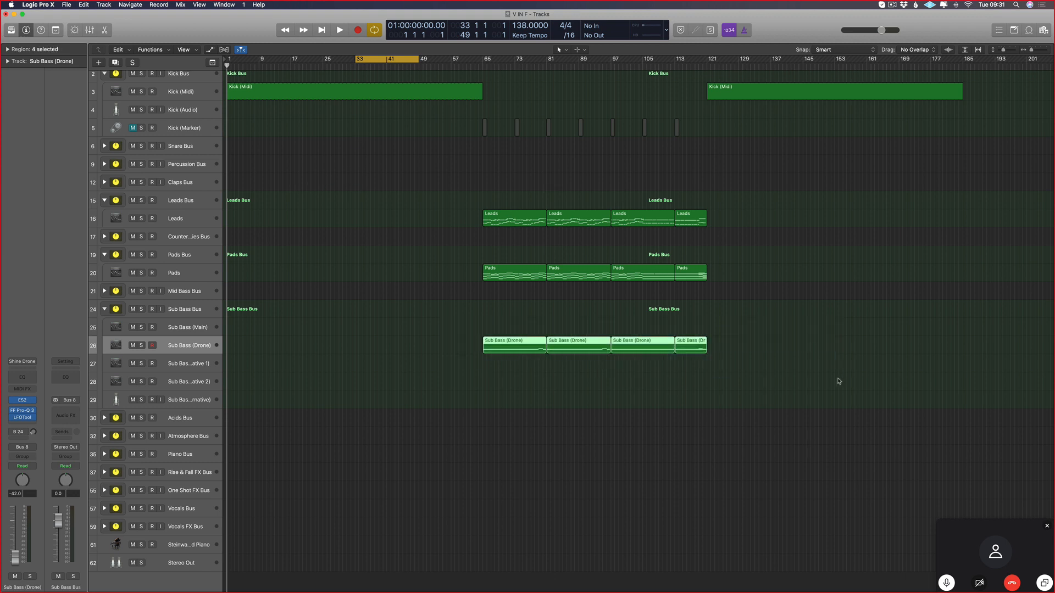
left_click(306, 332)
left_click_drag(744, 179, 397, 437)
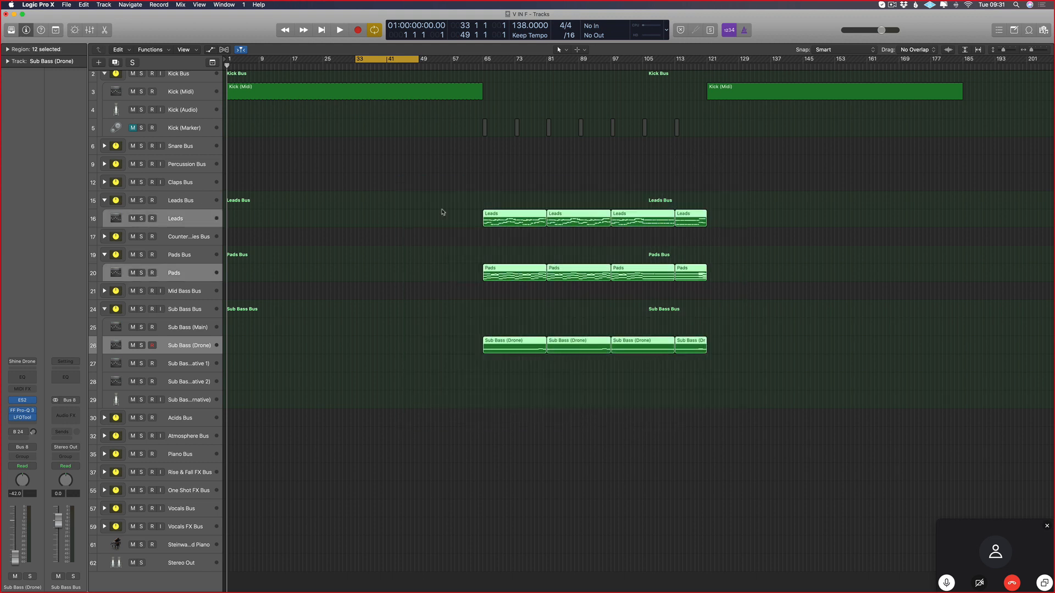
- In the mixer, pull the Leads, Pads and Sub Bass (Drone) faders down together to minus infinity and raise them to -16.8 dB
left_click(189, 346)
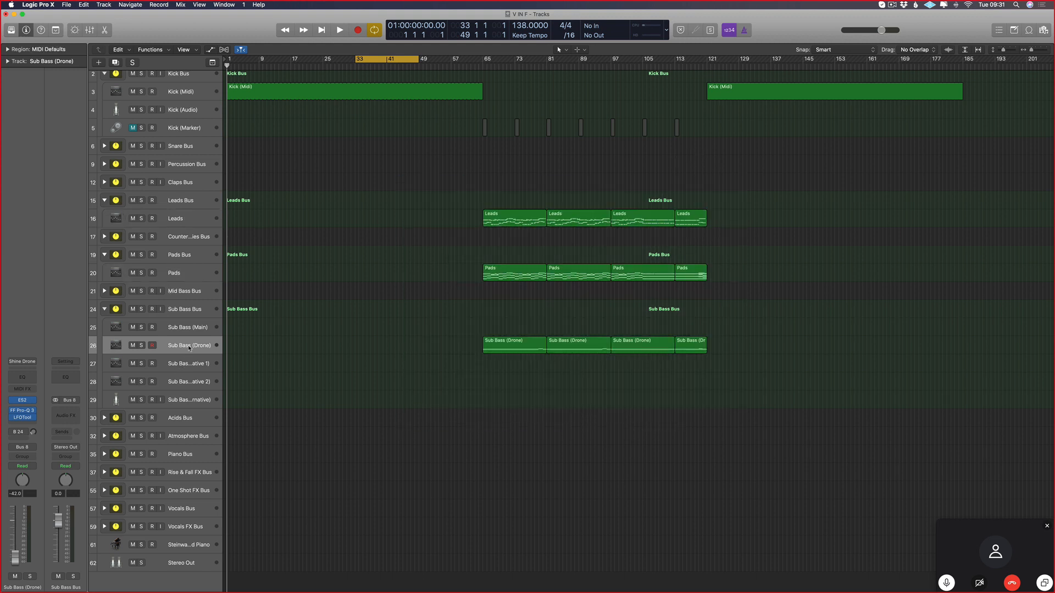
key("x")
left_click_drag(748, 160, 448, 305)
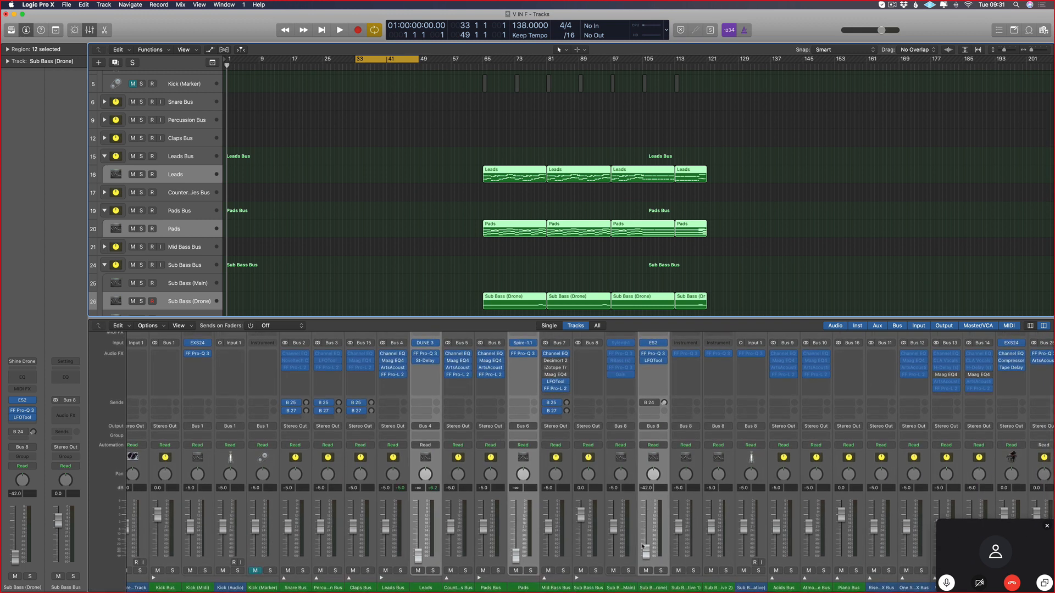
left_click_drag(647, 552, 650, 590)
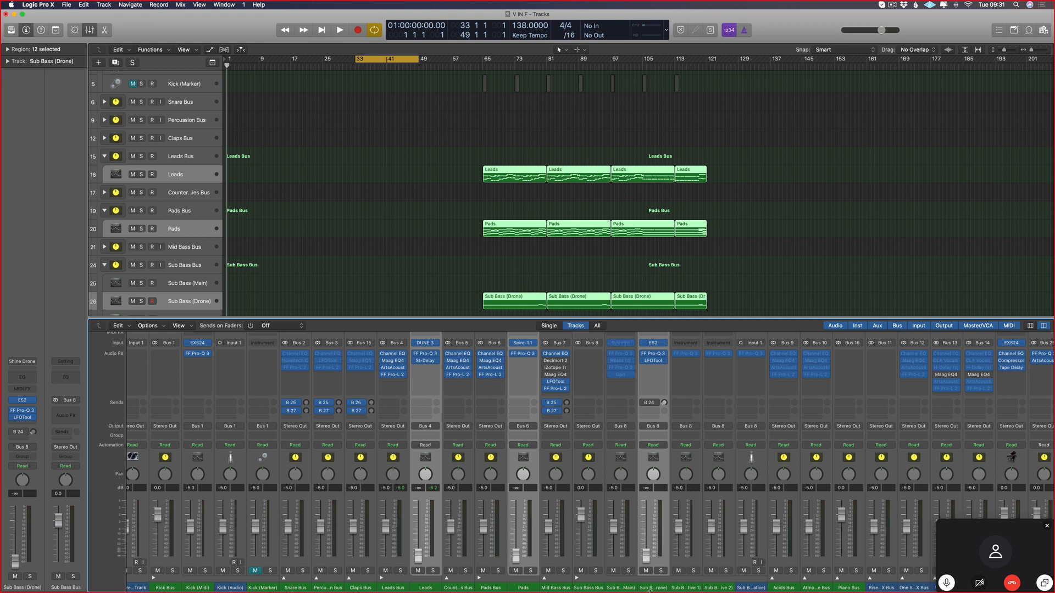
left_click_drag(432, 563, 634, 546)
left_click(649, 504)
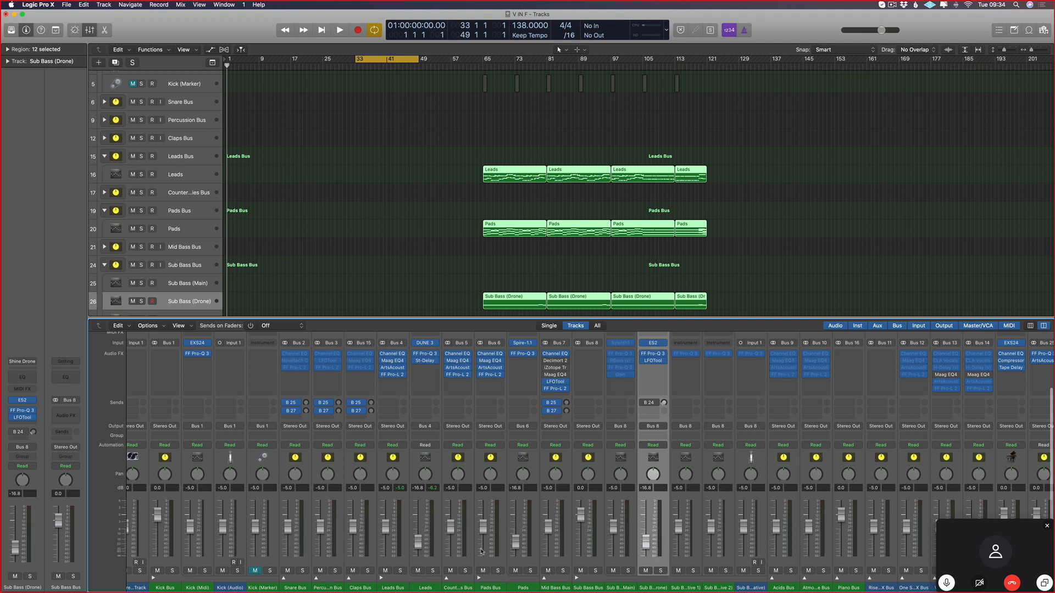
- Pull the Sub Bass (Drone) volume down to minus infinity and hide the mixer
left_click_drag(644, 548, 631, 585)
key("e")
key("e")
left_click(447, 229)
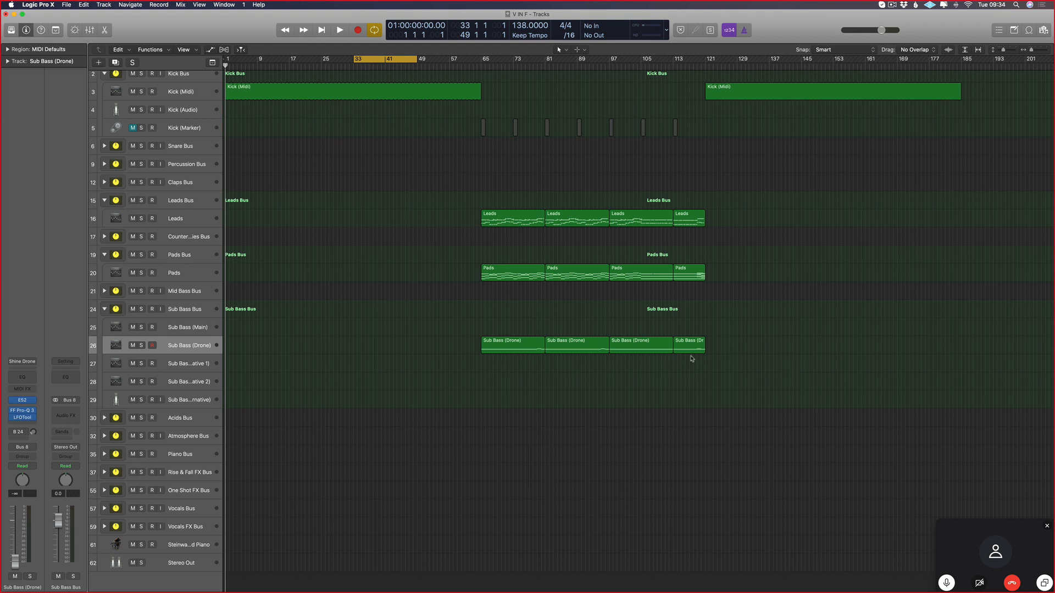
- Highlight all Leads, Pads and Sub Bass (Drone) regions and set the cycle range to bars 97–113
left_click_drag(758, 202, 474, 426)
left_click(457, 236)
scroll(383, 285, "right", 3)
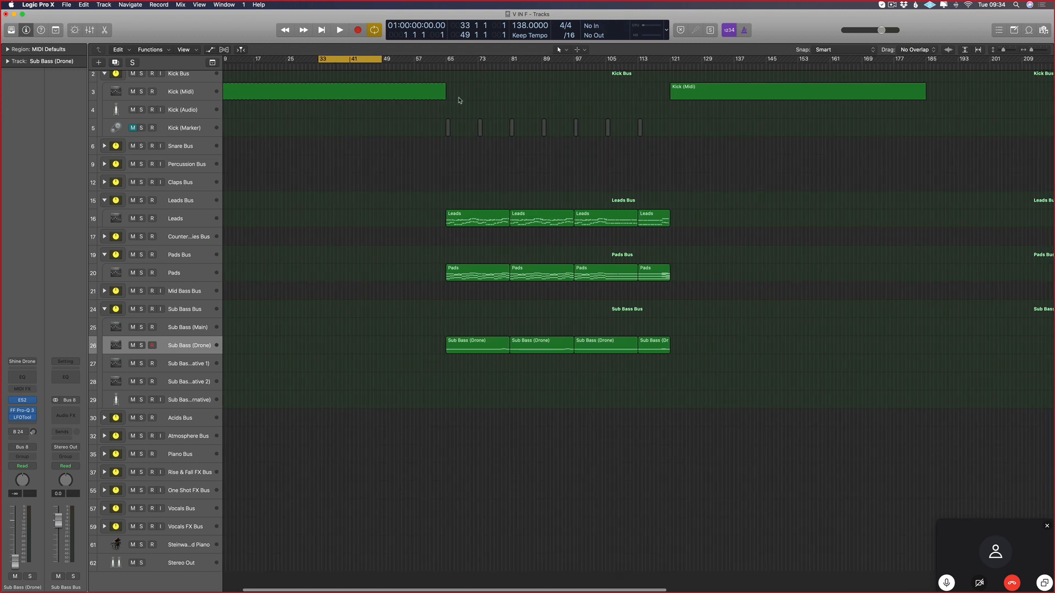
left_click_drag(688, 196, 406, 410)
left_click_drag(577, 63, 652, 63)
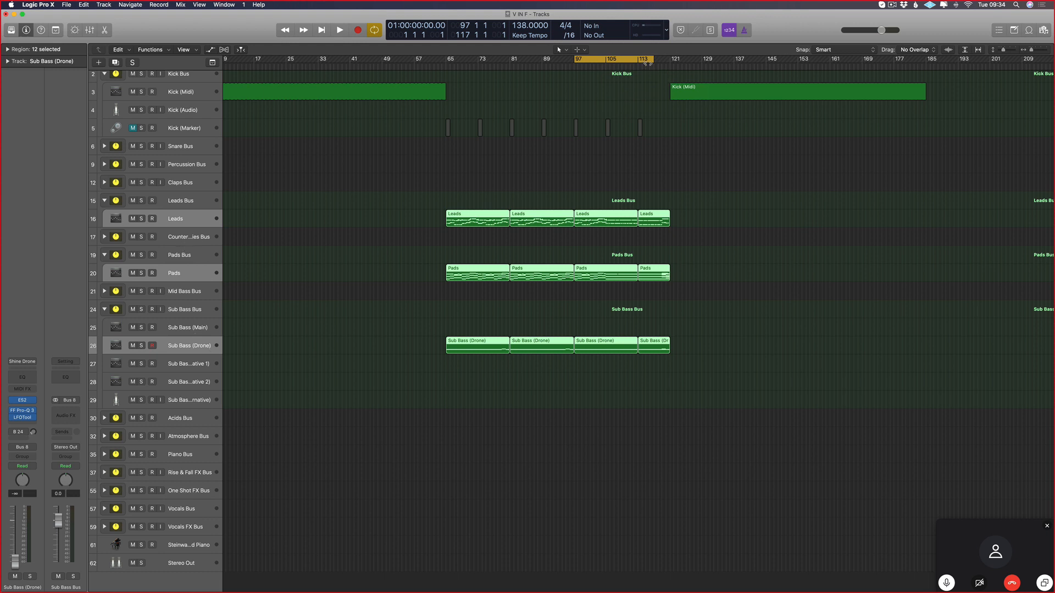
left_click_drag(652, 61, 637, 61)
- Examine the notes of the Sub Bass (Drone) region starting at bar 97 in the piano roll, and close it
double_click(620, 348)
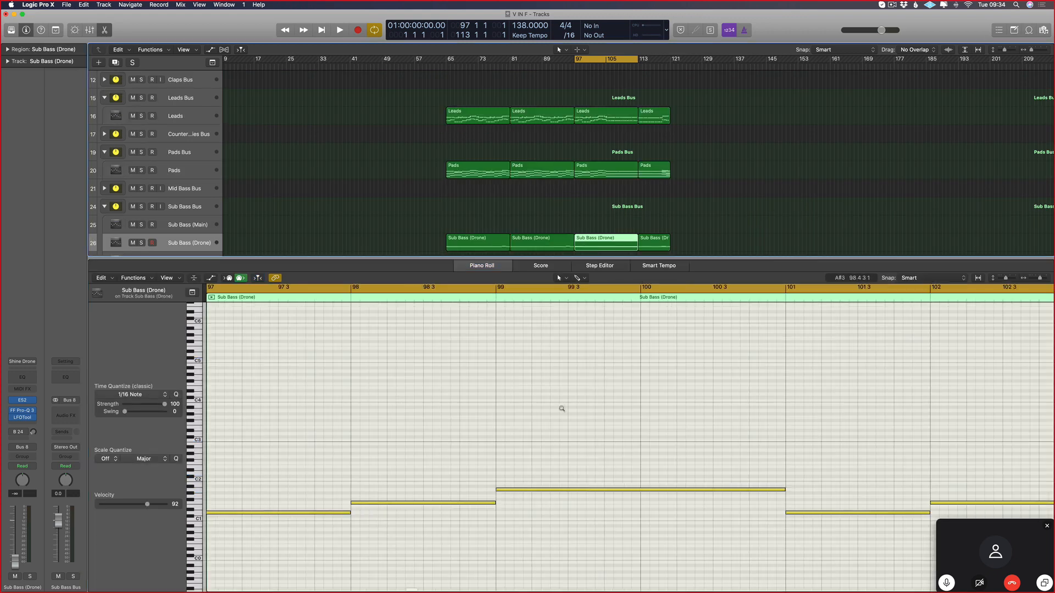
left_click(562, 408, "ctrl+alt")
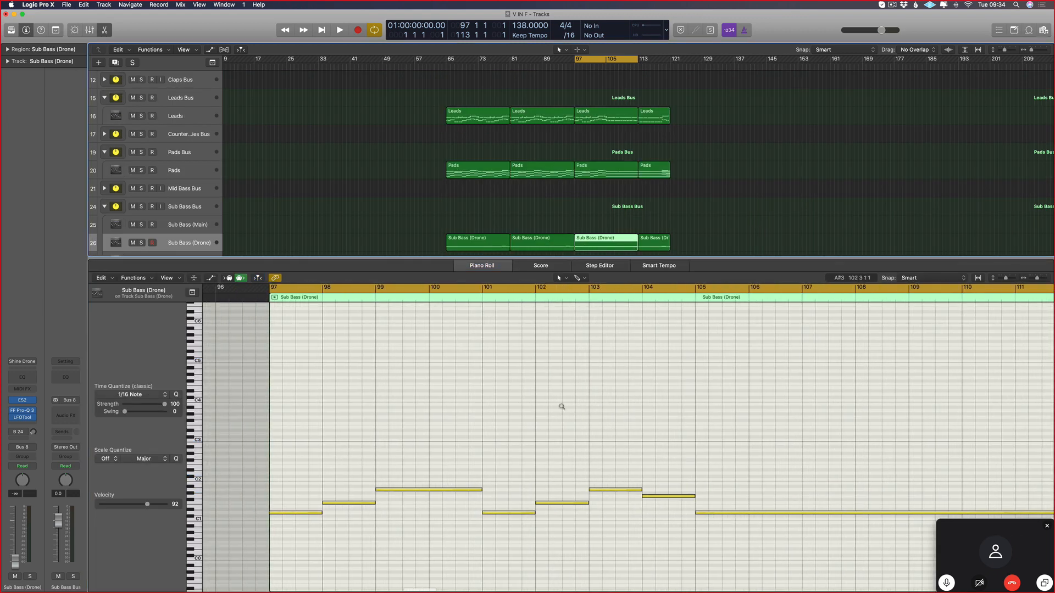
key("e")
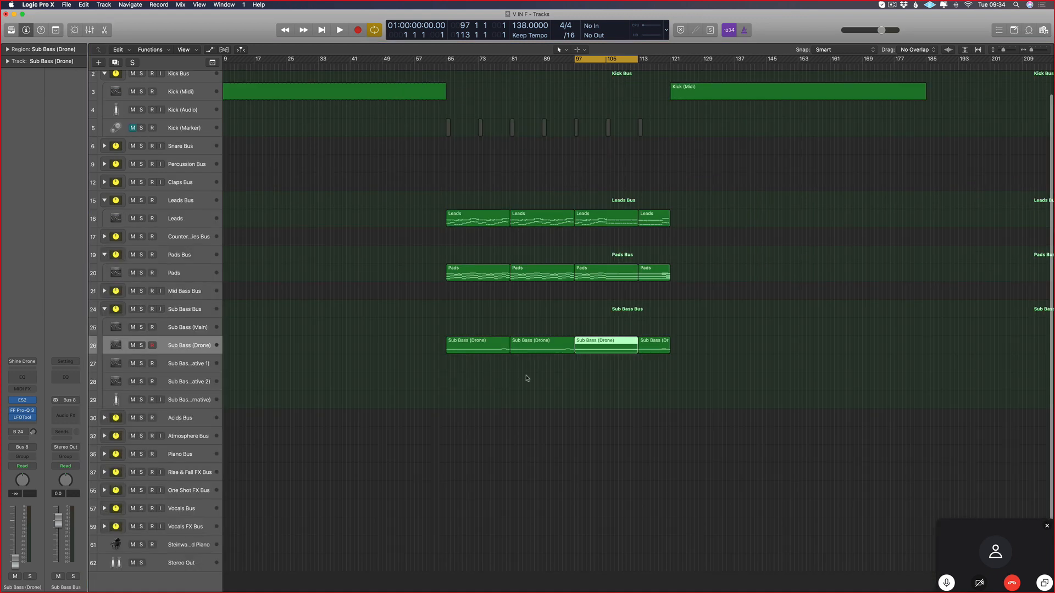
- Raise the Sub Bass (Drone) volume to -5.8 dB, play from bar 97 and solo the track
key("Return")
left_click_drag(19, 559, 15, 532)
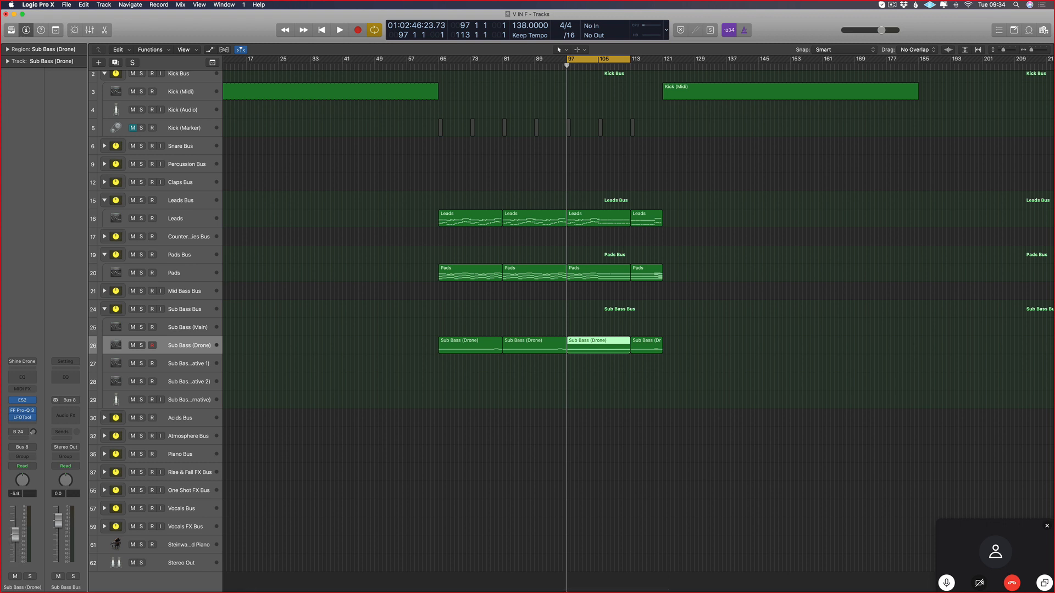
key("space")
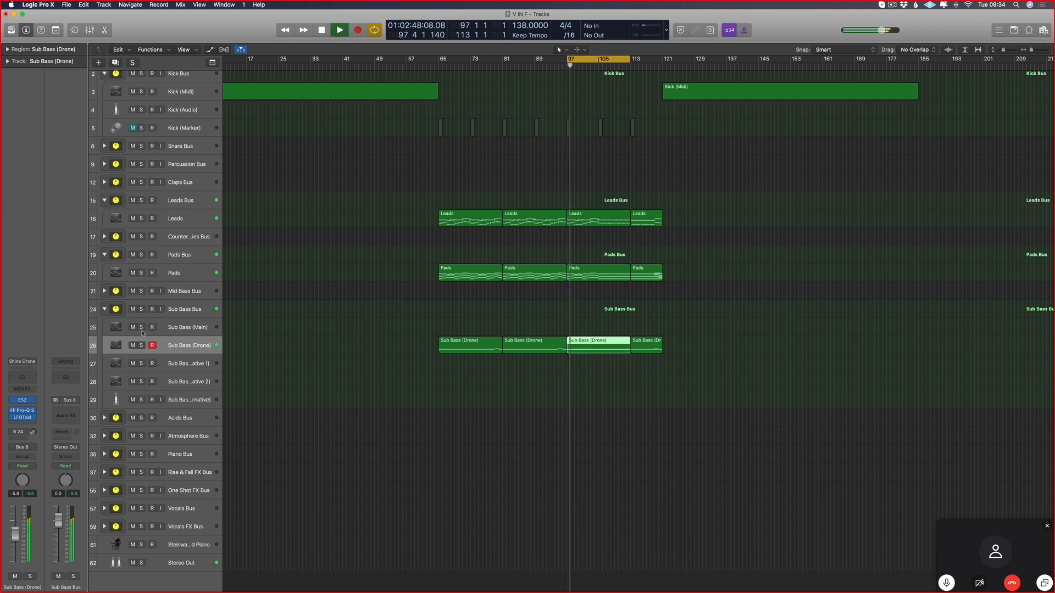
key("s")
- Adjust the soloed Sub Bass (Drone) volume to -8.8 dB while repeatedly restarting playback from bar 97
key("space")
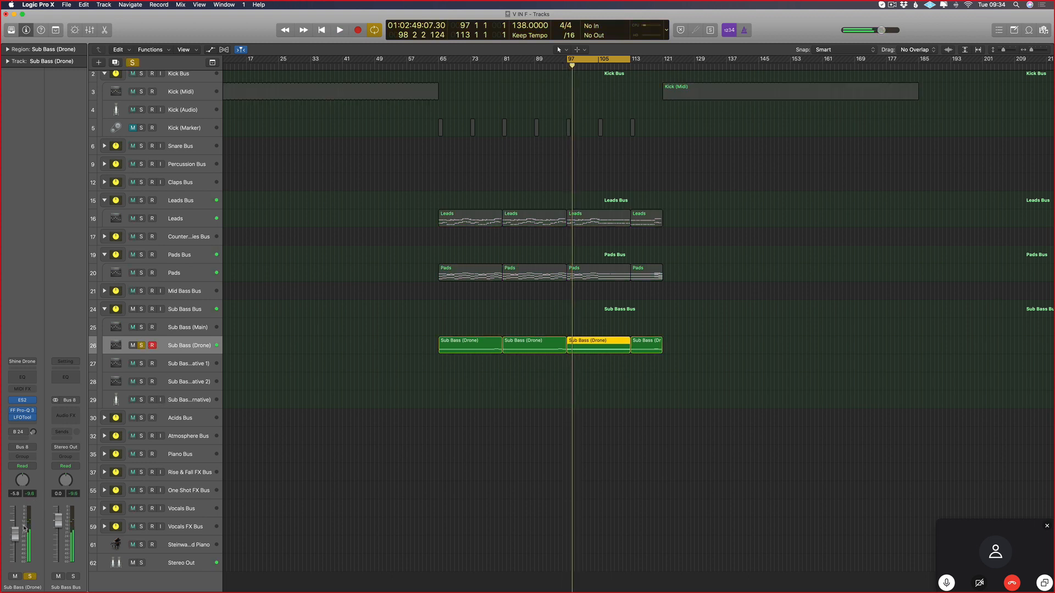
key("space")
key("space")
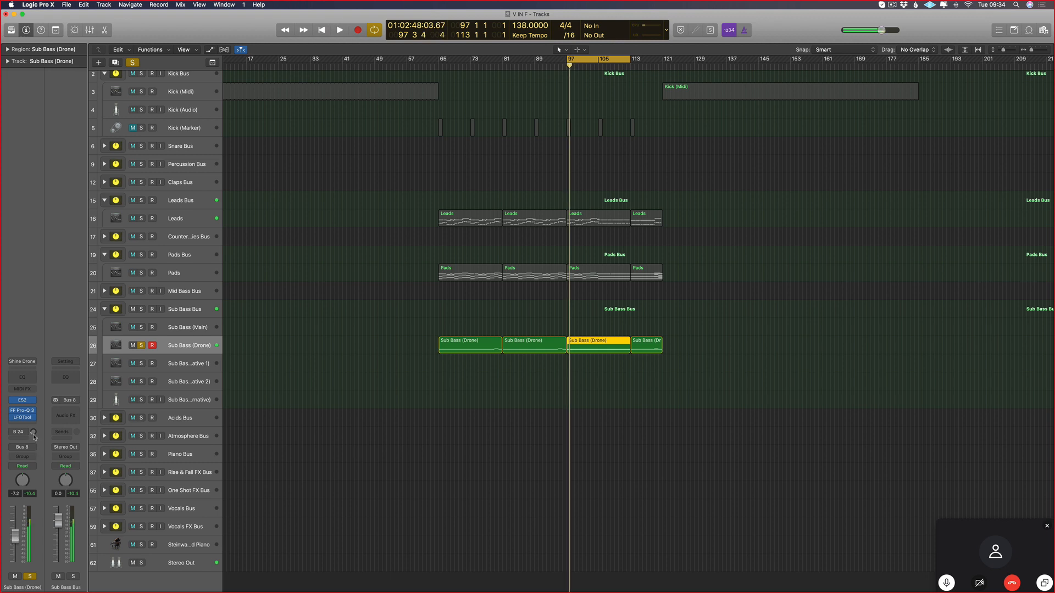
key("space")
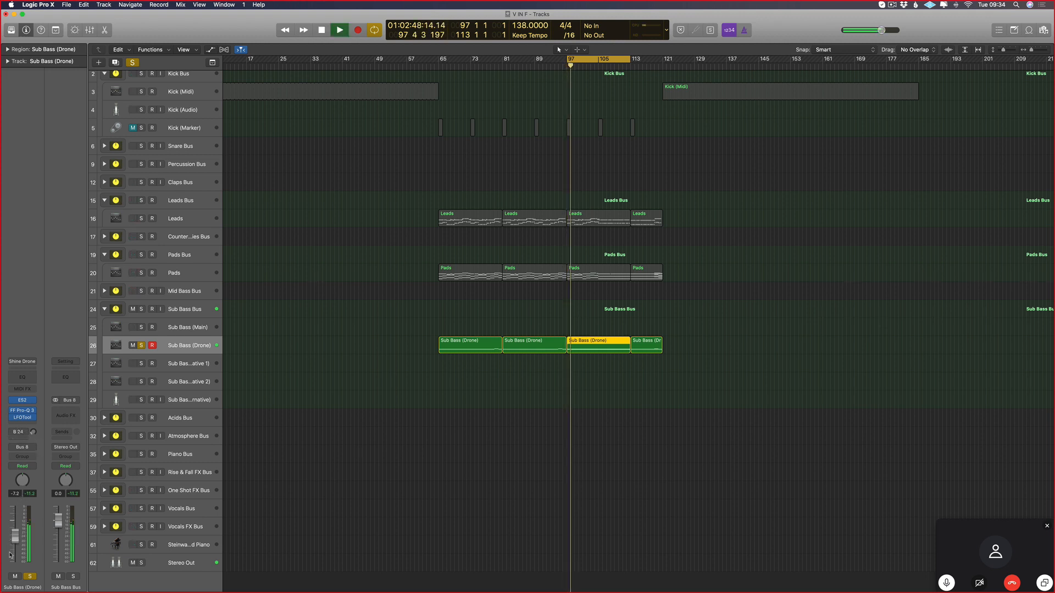
key("space")
key("space")
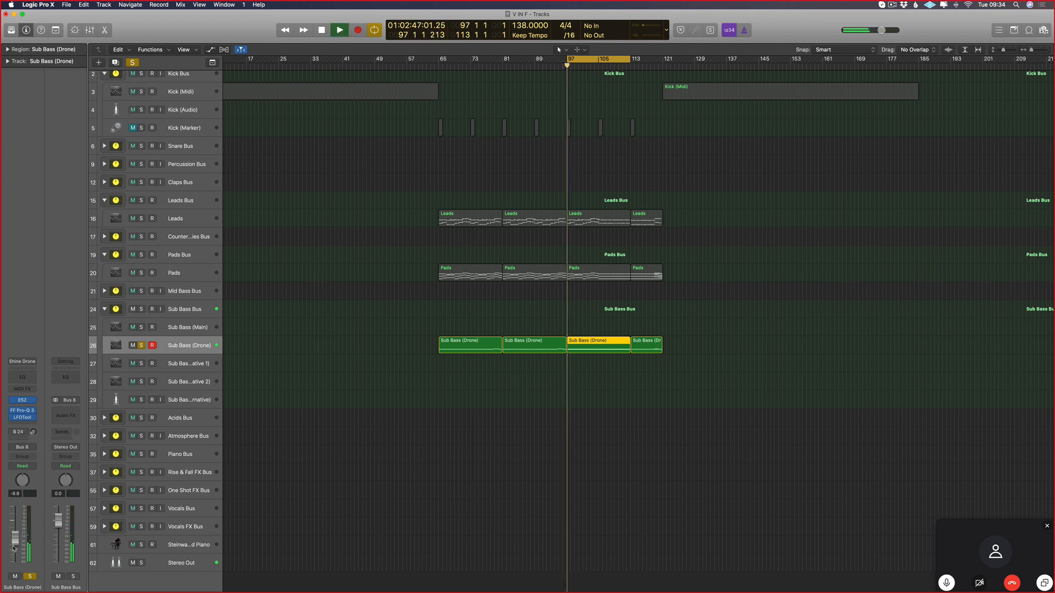
key("space")
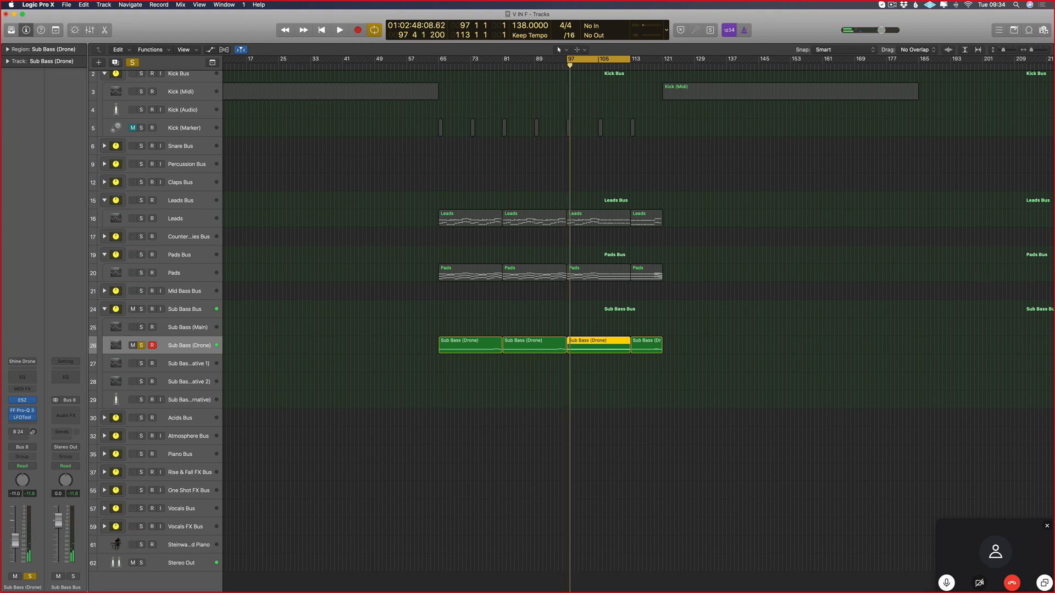
key("space")
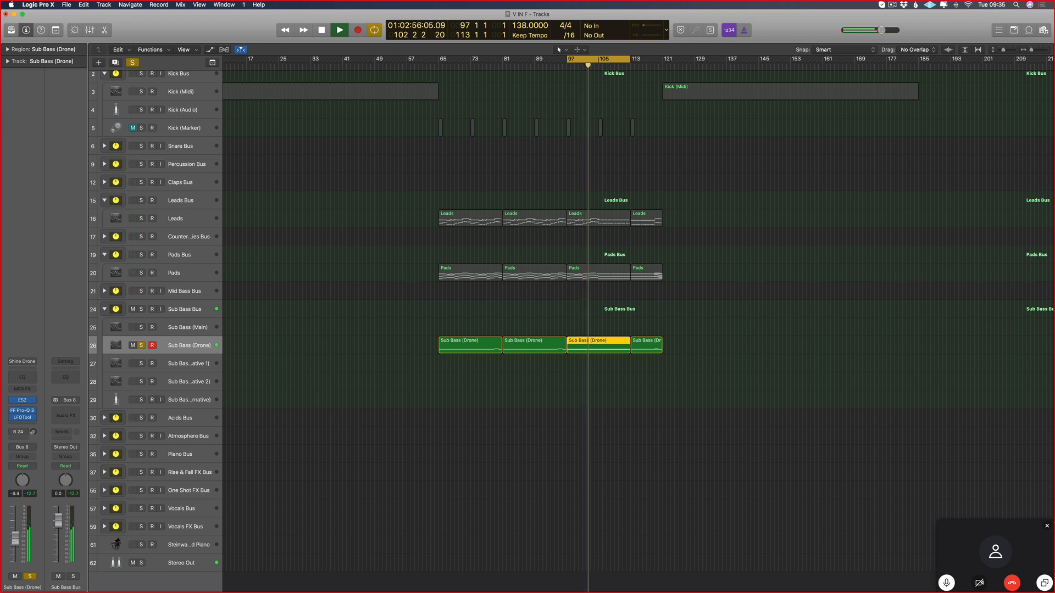
left_click_drag(15, 540, 15, 538)
key("space")
key("space")
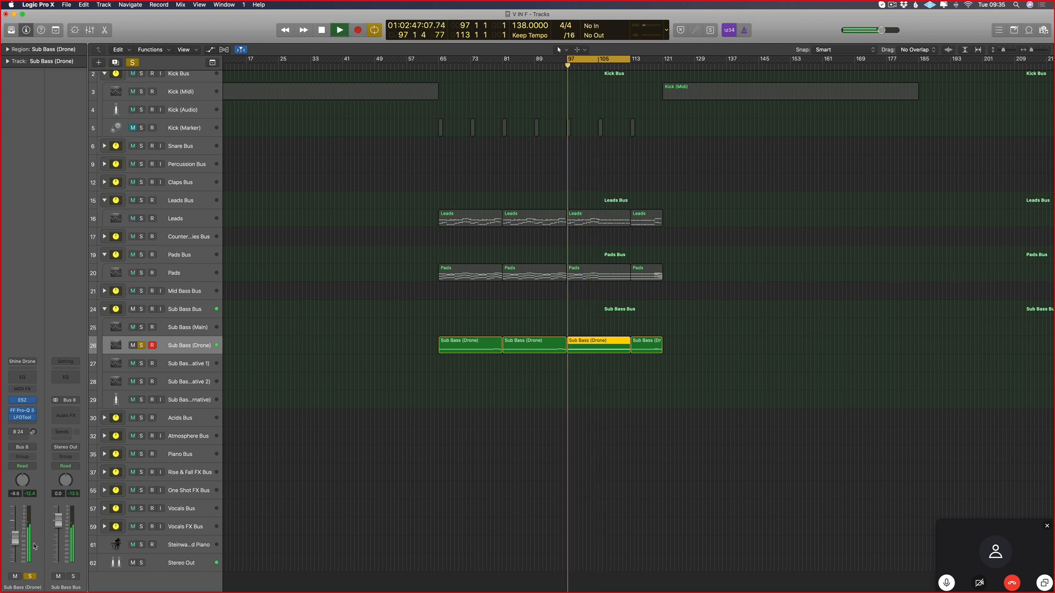
- Solo the Pads track alongside the Sub Bass (Drone) and set its volume to -18.0 dB with playback from bar 97
key("space")
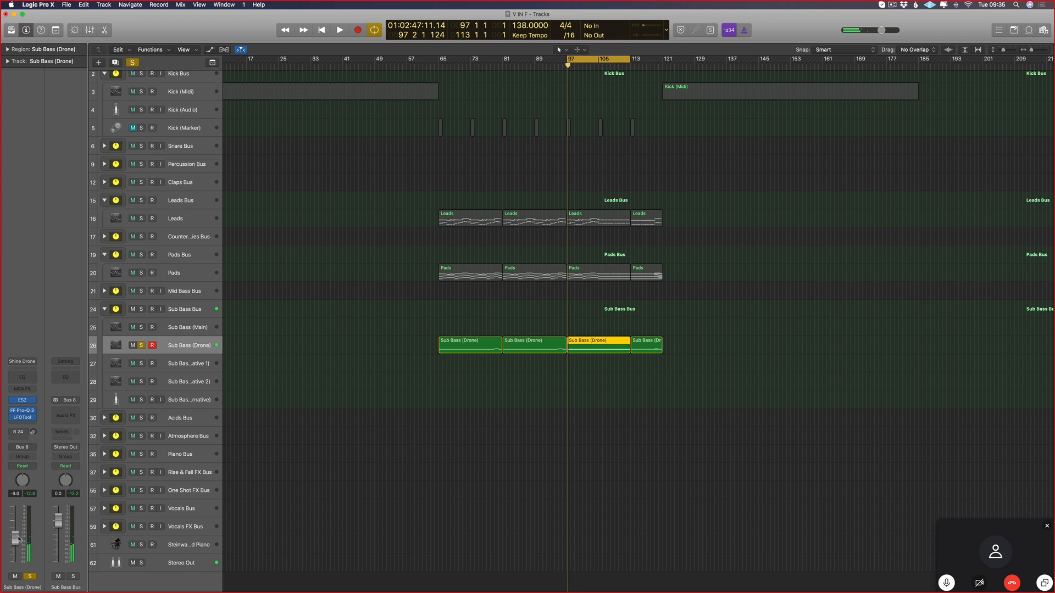
key("super+Right")
key("super+Right")
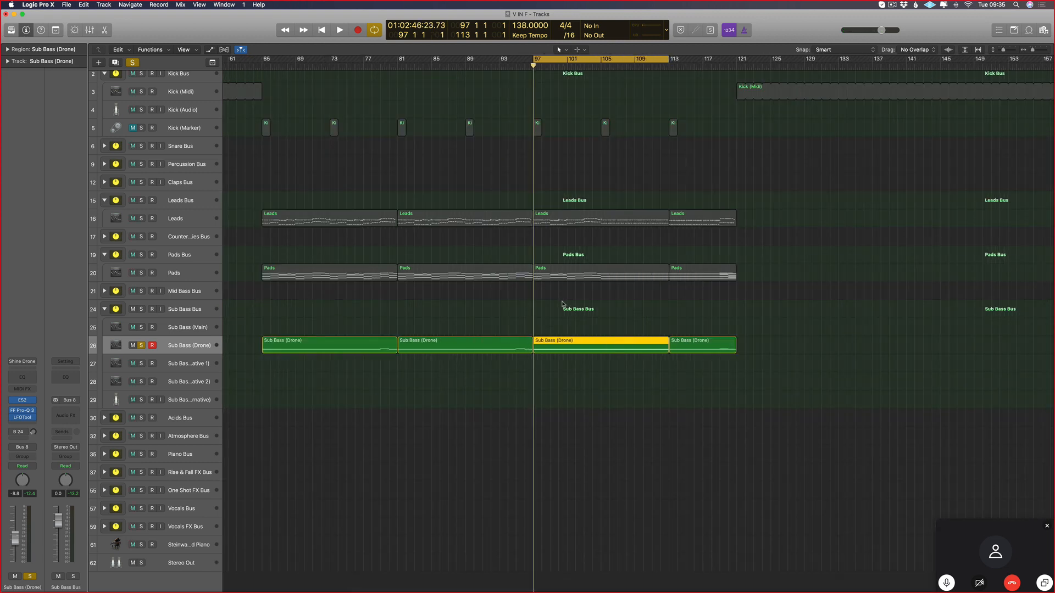
left_click_drag(822, 162, 224, 291)
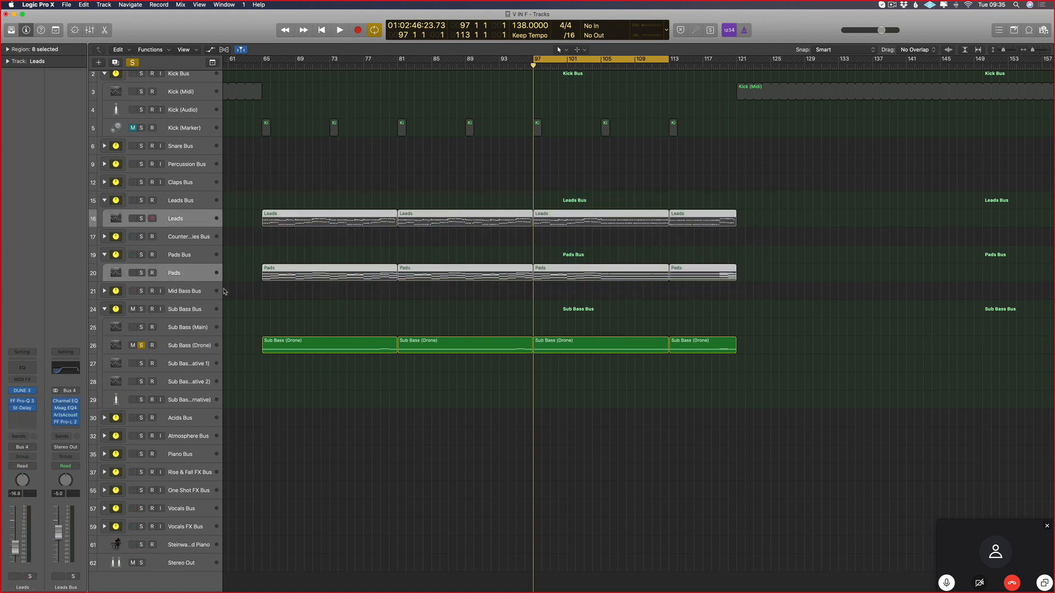
left_click(172, 275)
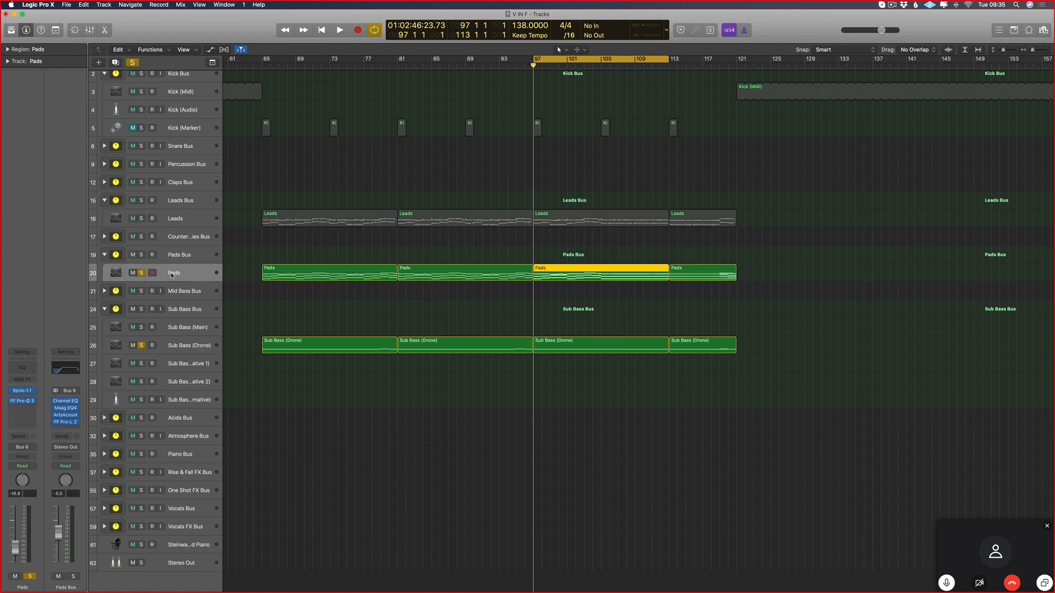
left_click_drag(15, 544, 16, 541)
key("space")
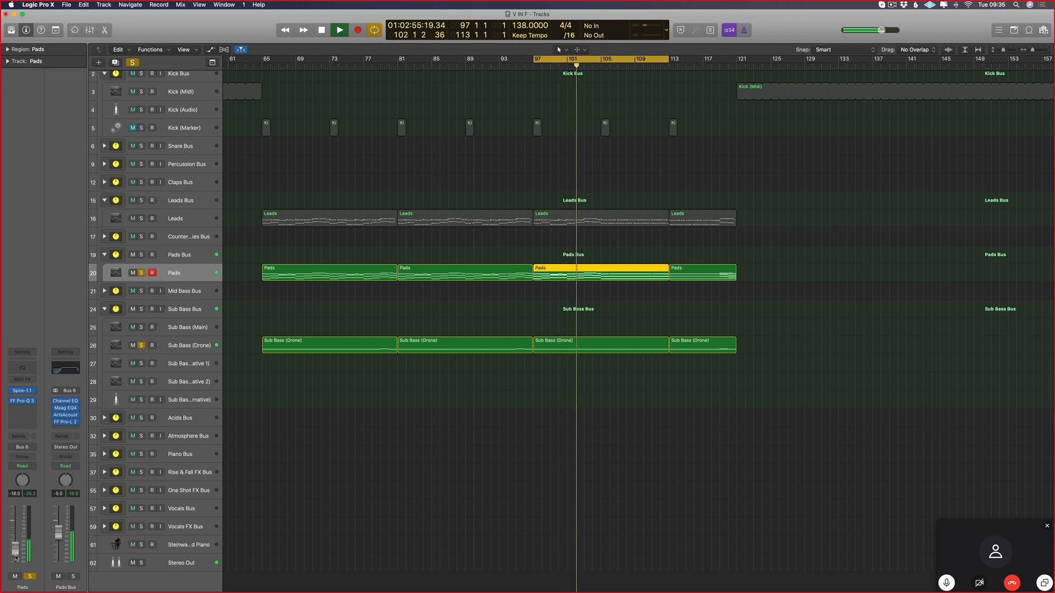
- Solo the Leads track as well, set its volume to -19.5 dB, and replay the blend from bar 97
left_click(181, 221)
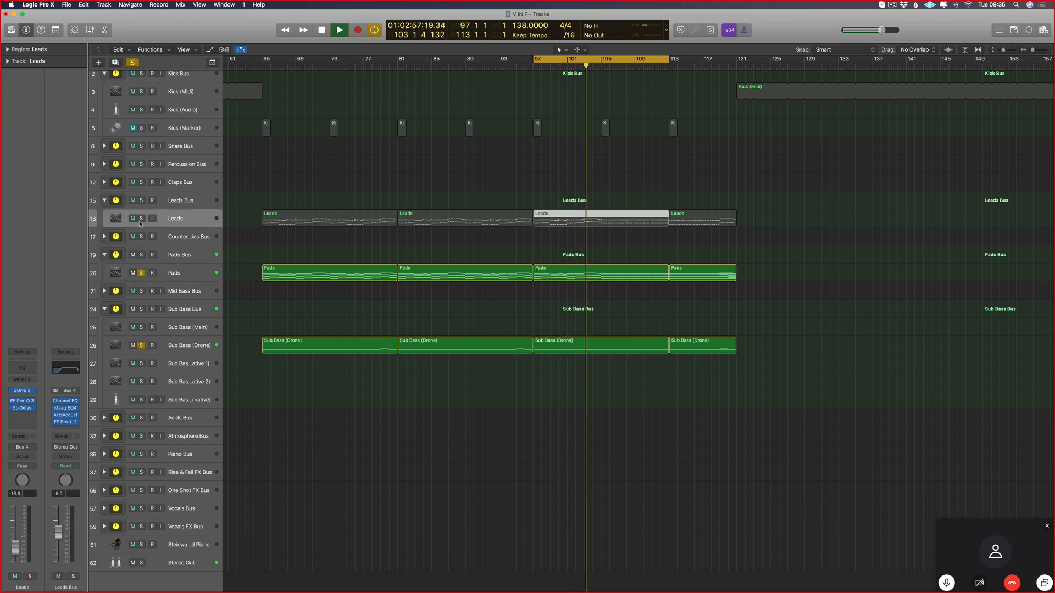
key("s")
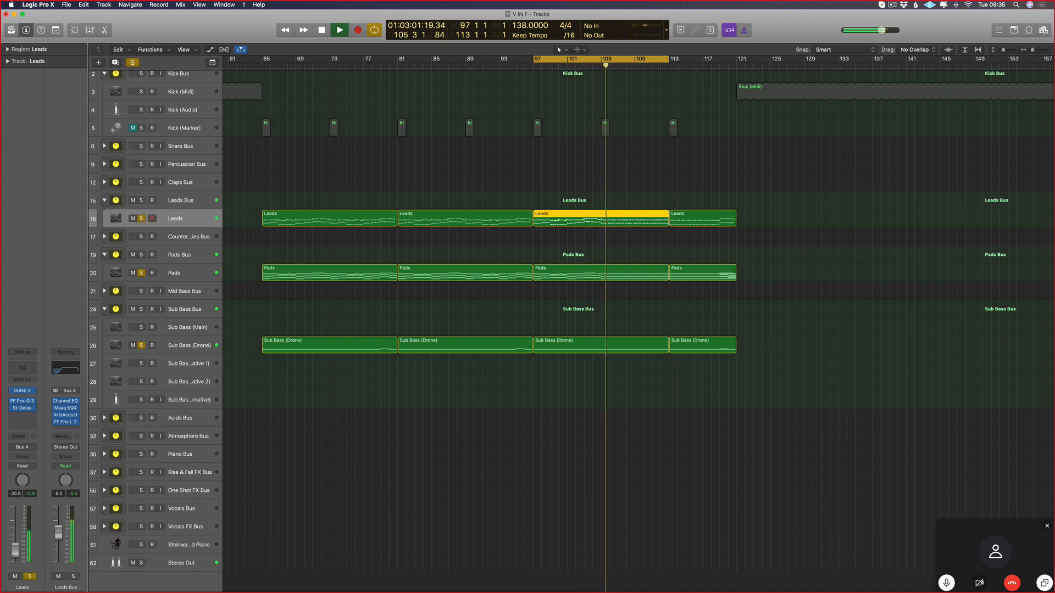
key("space")
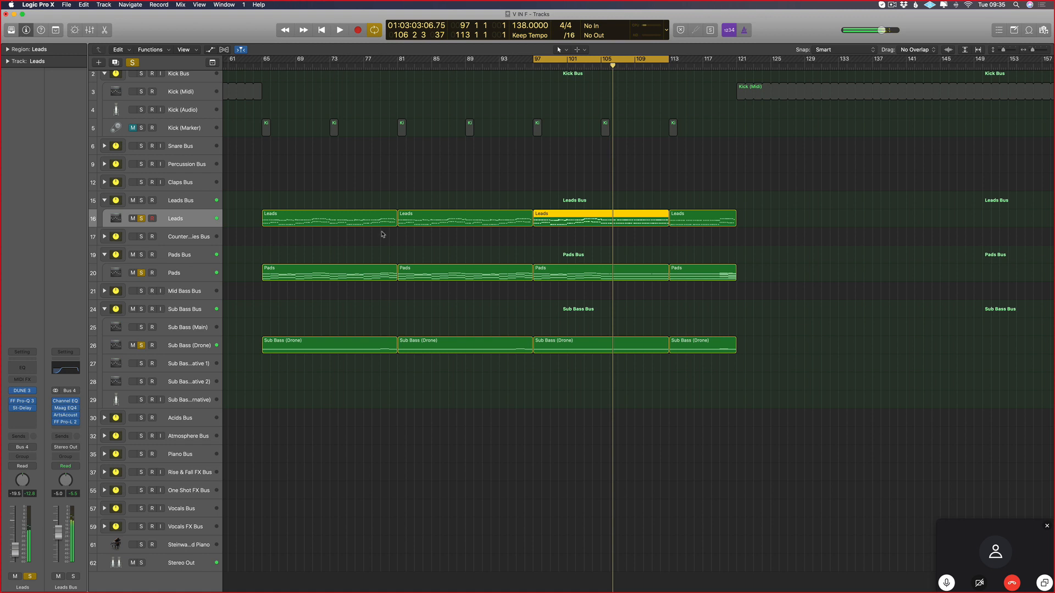
key("space")
key("space")
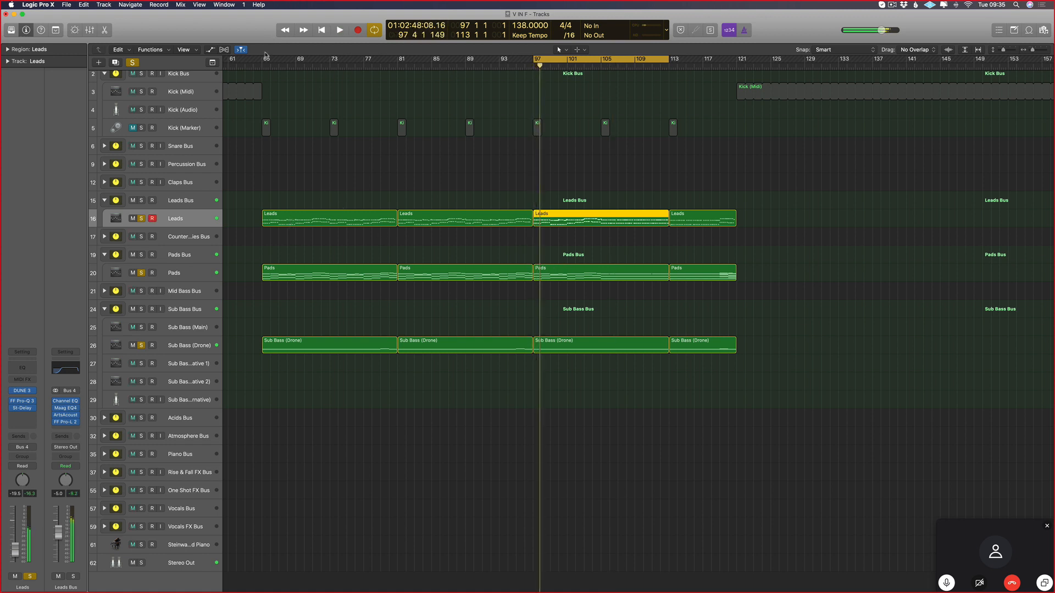
- Set the cycle range to bars 65–97 and play the soloed tracks from bar 65
left_click_drag(262, 58, 338, 59)
left_click_drag(420, 85, 517, 82)
key("space")
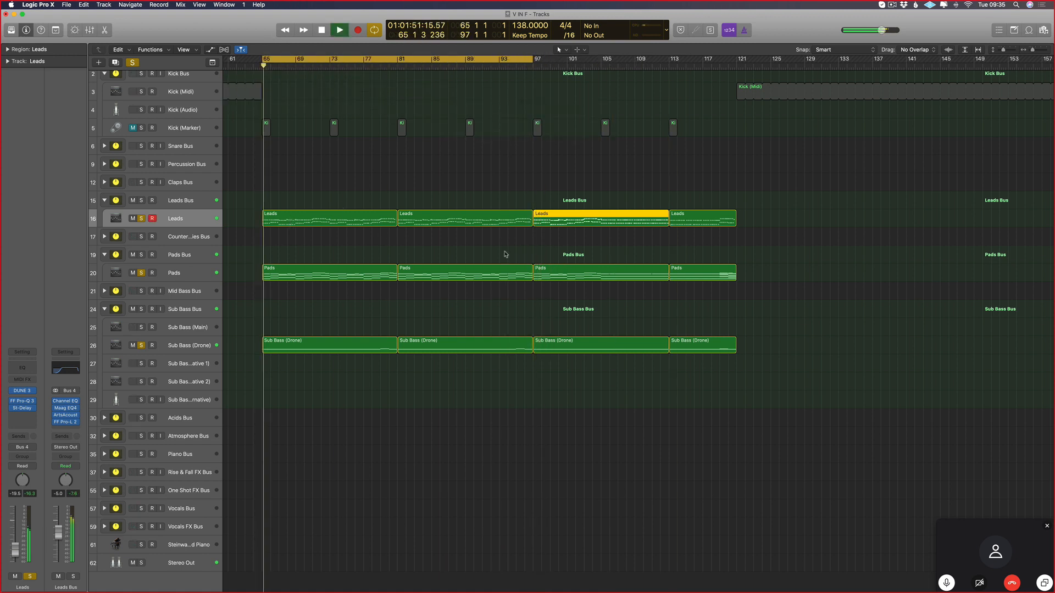
- Set the cycle range to bars 97–105 and cut that section globally from the arrangement
scroll(639, 252, "up", 1)
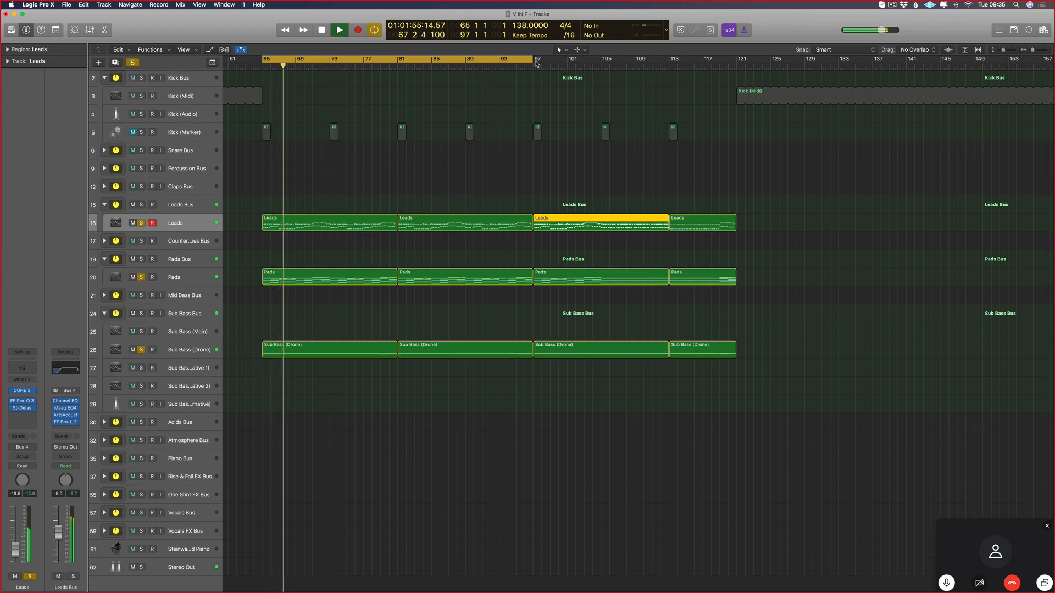
left_click_drag(536, 64, 600, 65)
right_click(595, 60)
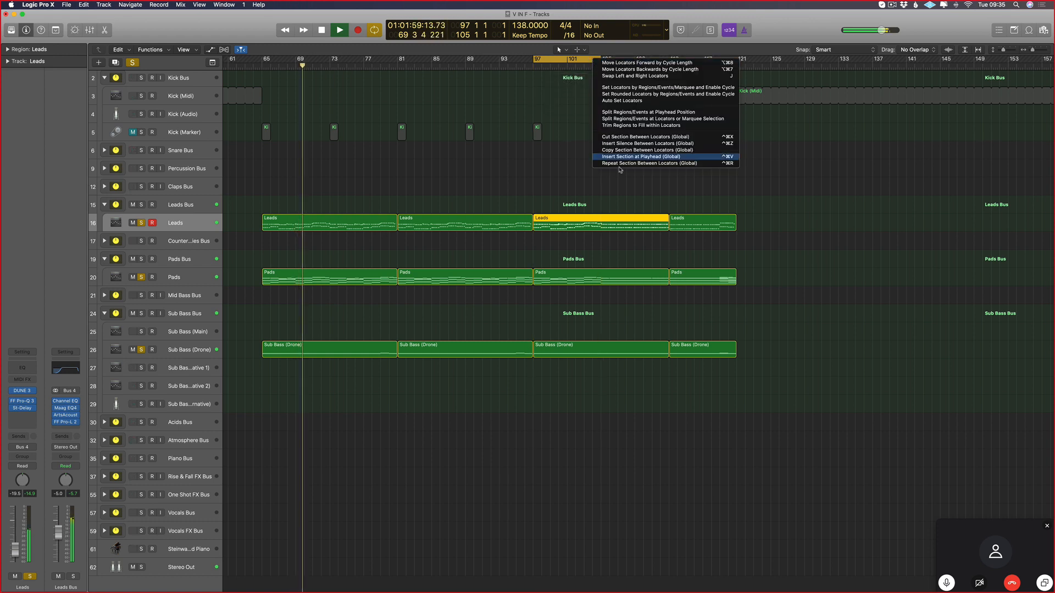
left_click(625, 137)
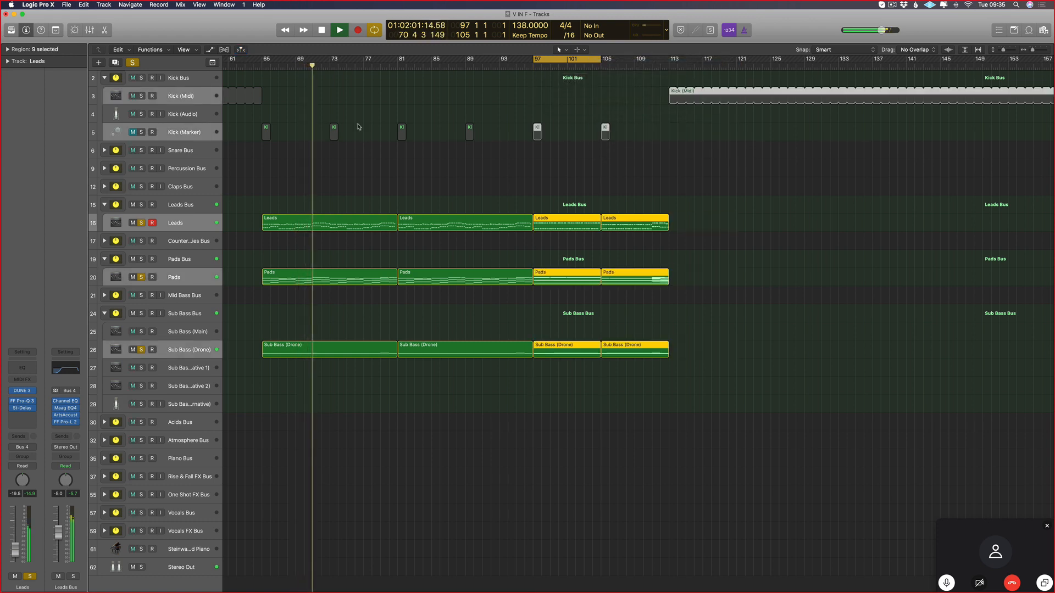
- Set the cycle range to bars 65–122, stop playback, clear all solos and deselect the regions
key("super+Up")
left_click_drag(602, 60, 672, 60)
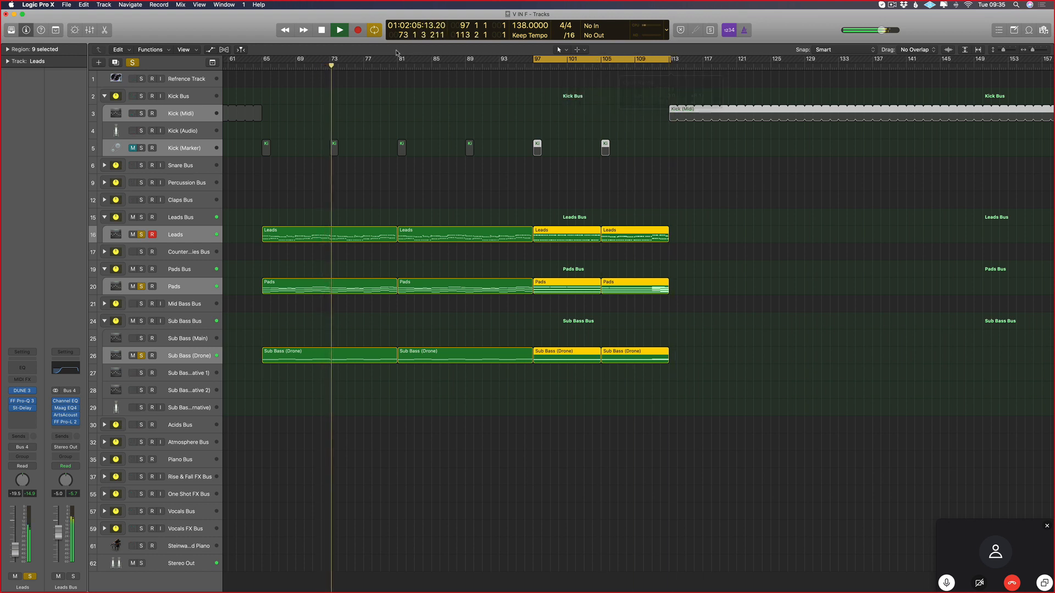
left_click_drag(262, 66, 745, 82)
key("space")
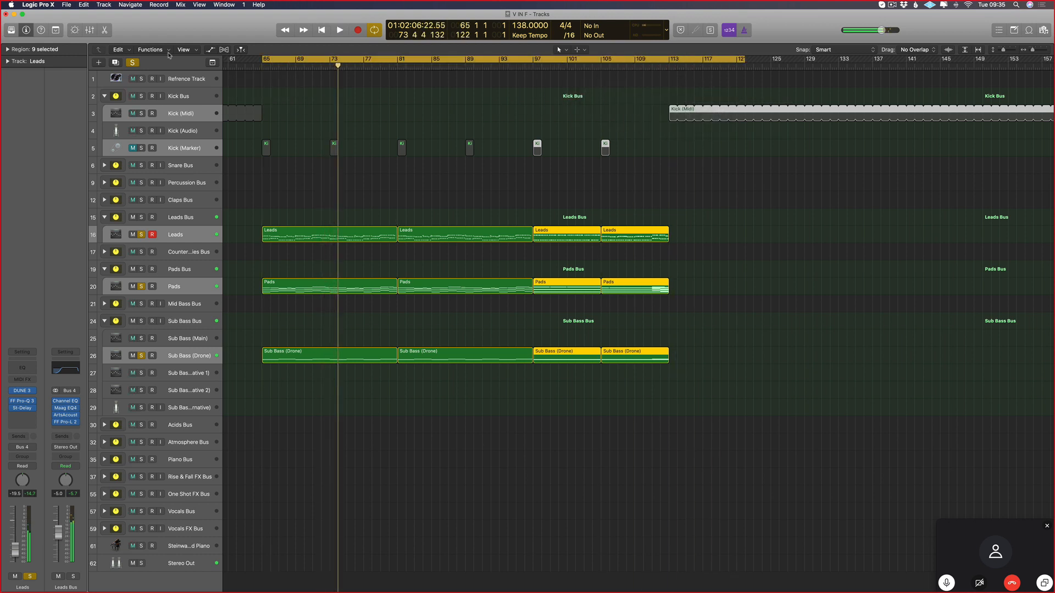
left_click(133, 63)
left_click(468, 200)
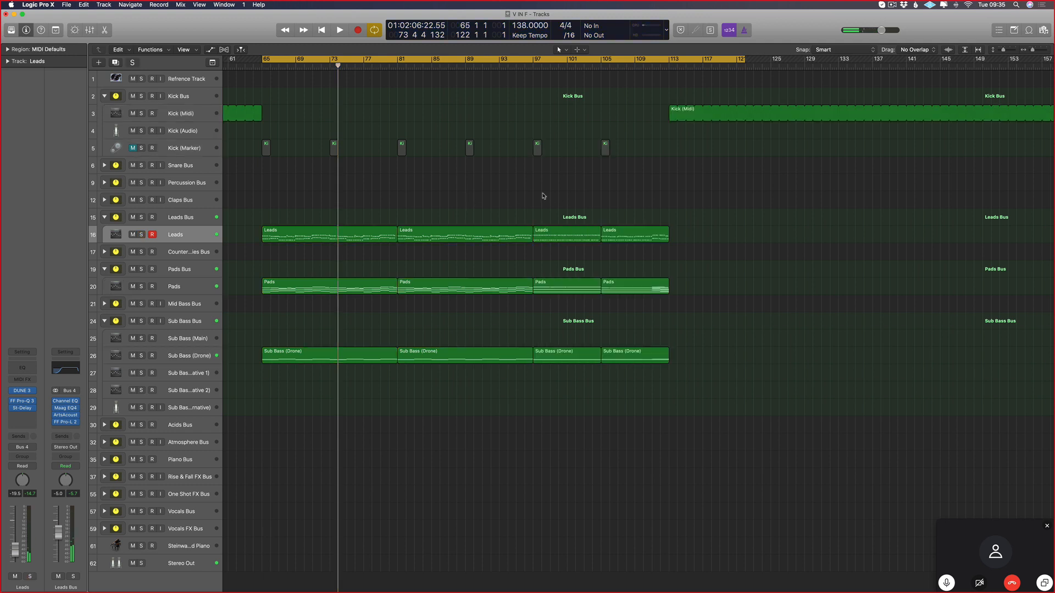
- Display track automation and check the automation parameters available for the Leads track
left_click(185, 235)
key("a")
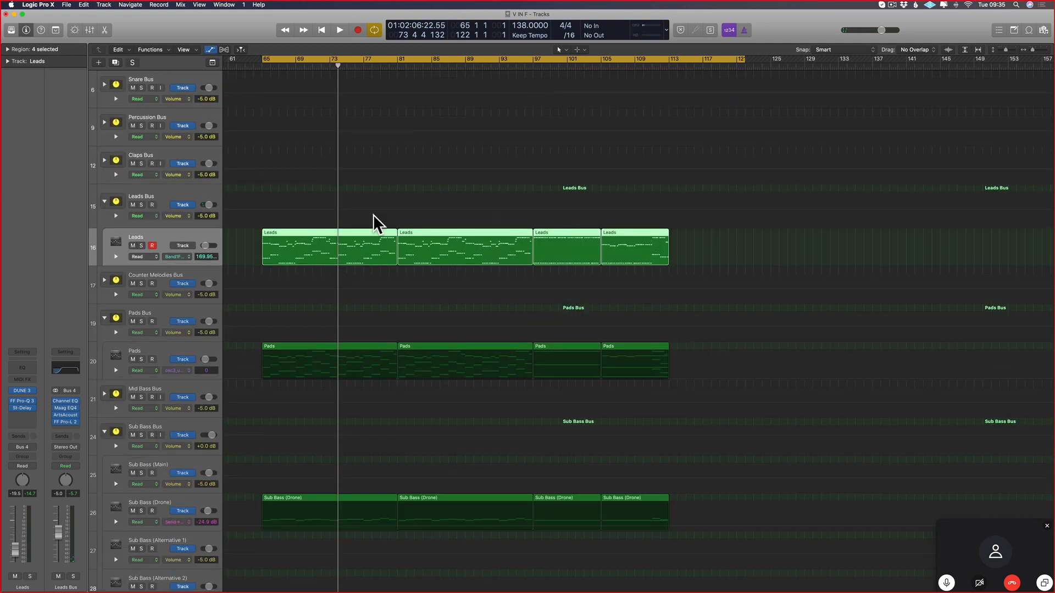
left_click(180, 257)
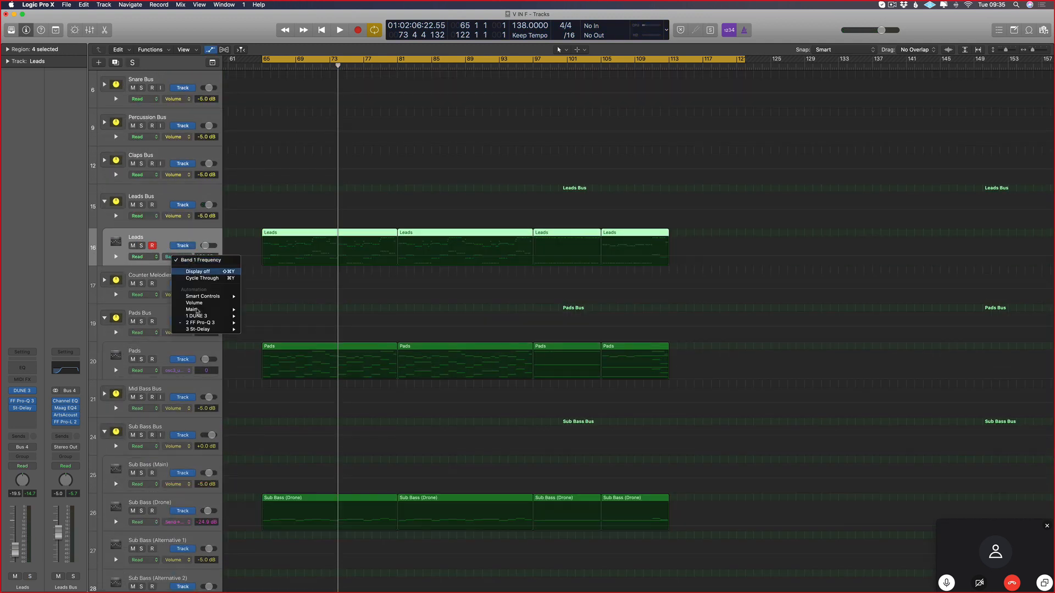
left_click(211, 326)
- Solo and select the Sub Bass (Drone) track and return the playhead to bar 65
left_click(141, 511)
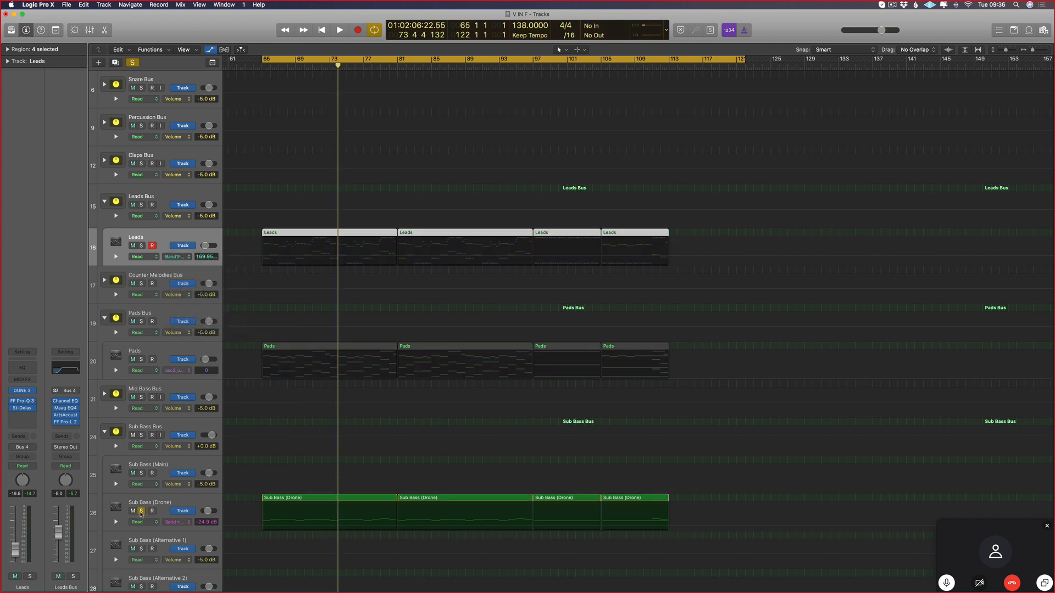
scroll(330, 315, "down", 1)
scroll(329, 314, "up", 3)
key("Return")
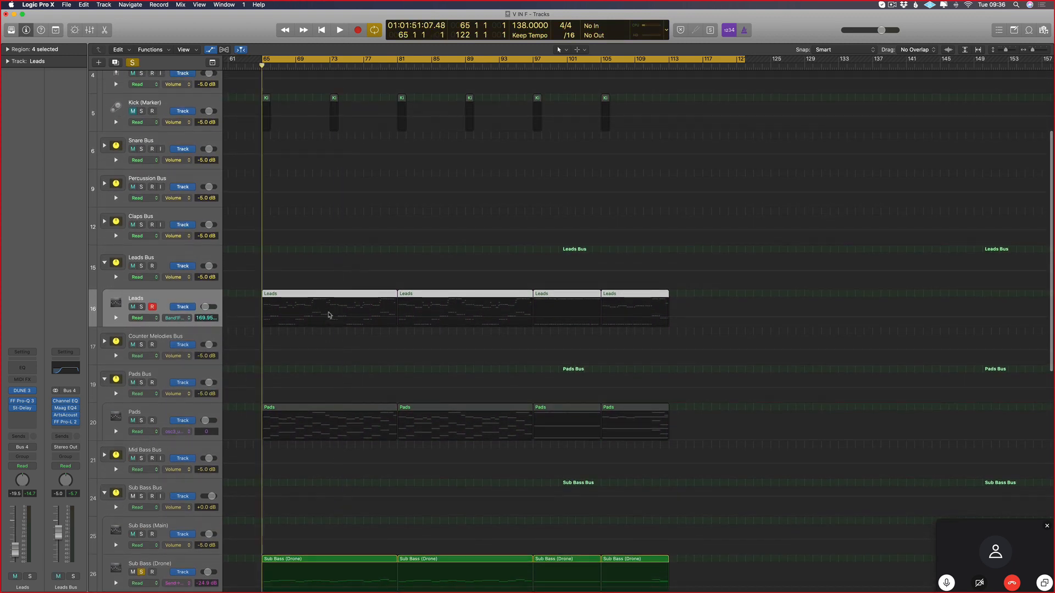
scroll(335, 324, "down", 8)
left_click(163, 372)
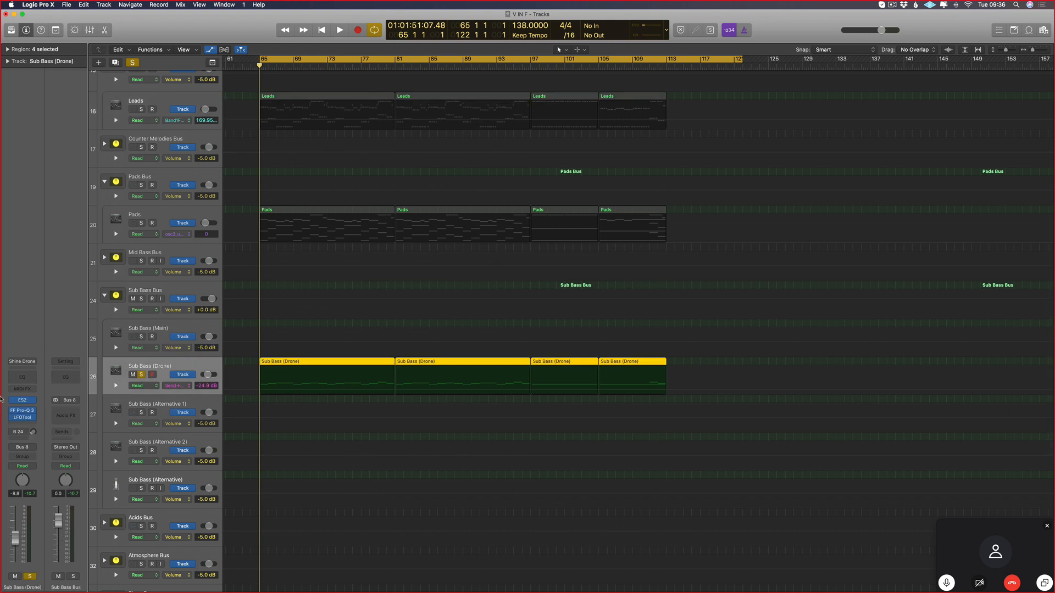
- Record a brief ES2 filter cutoff move on Sub Bass (Drone) in Latch mode, then close the synth and return to Read
key("ctrl+super+l")
left_click(23, 400)
key("space")
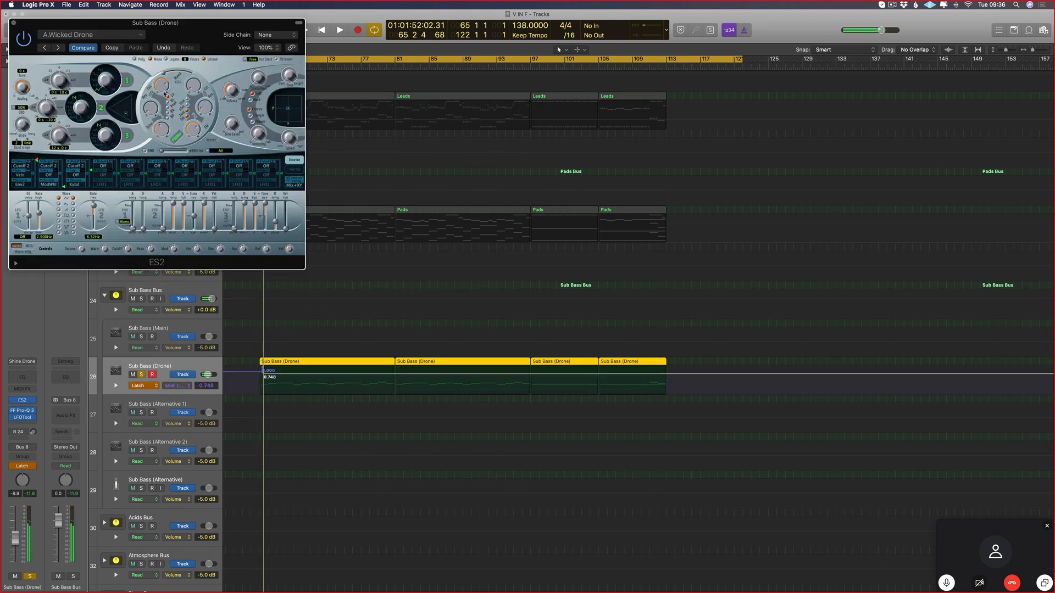
key("super+w")
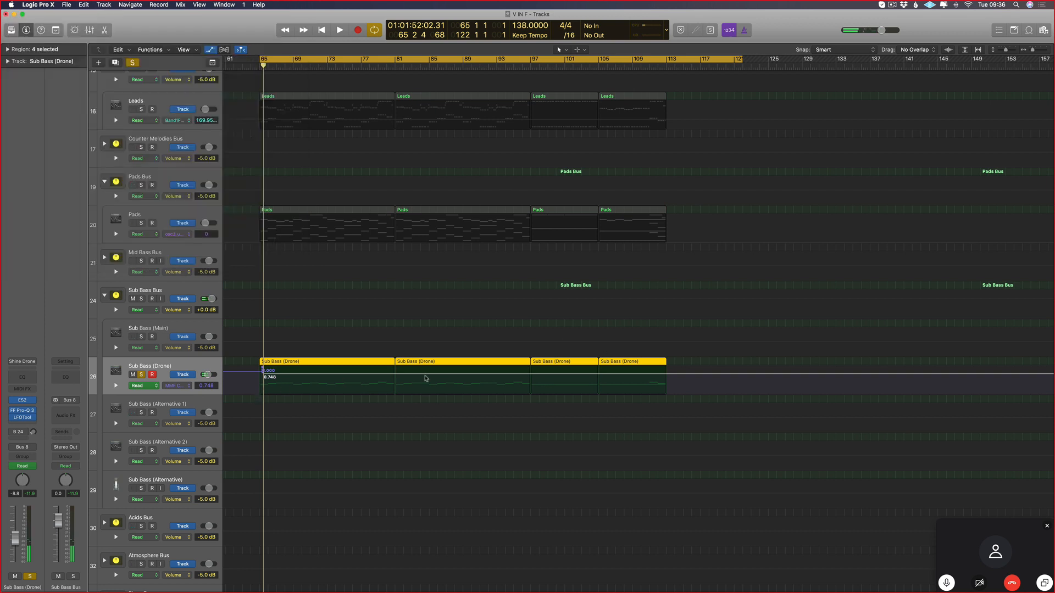
- Replace the recorded drone cutoff moves with MMF Cutoff points of 0.828 just before bar 65 and near bar 97
left_click(245, 374)
left_click_drag(246, 373, 583, 375)
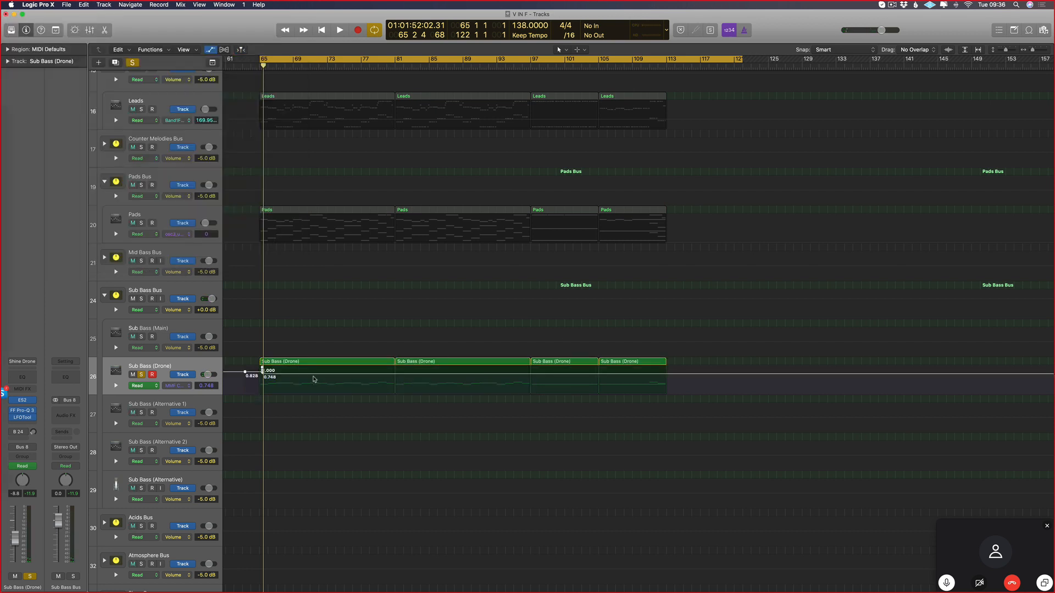
left_click(239, 374)
left_click_drag(239, 374, 532, 372)
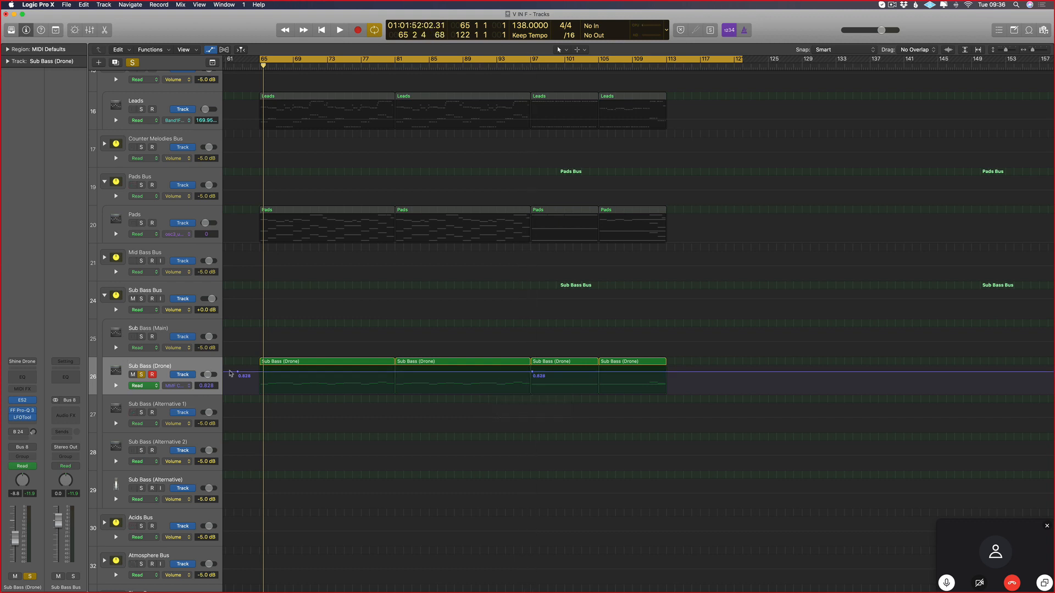
- Lower the drone's first MMF Cutoff point to about 0.2, bend the line into a late-rising curve towards bar 97, and audition it
left_click_drag(240, 374, 255, 390)
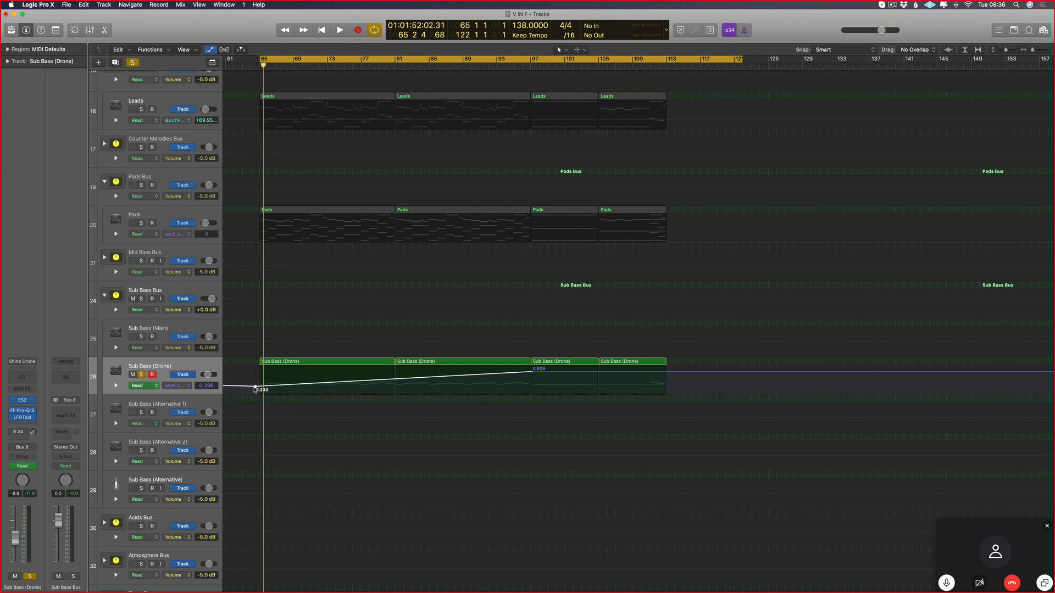
key("space")
left_click_drag(255, 389, 255, 391)
left_click_drag(419, 384, 540, 388)
key("space")
left_click(531, 374)
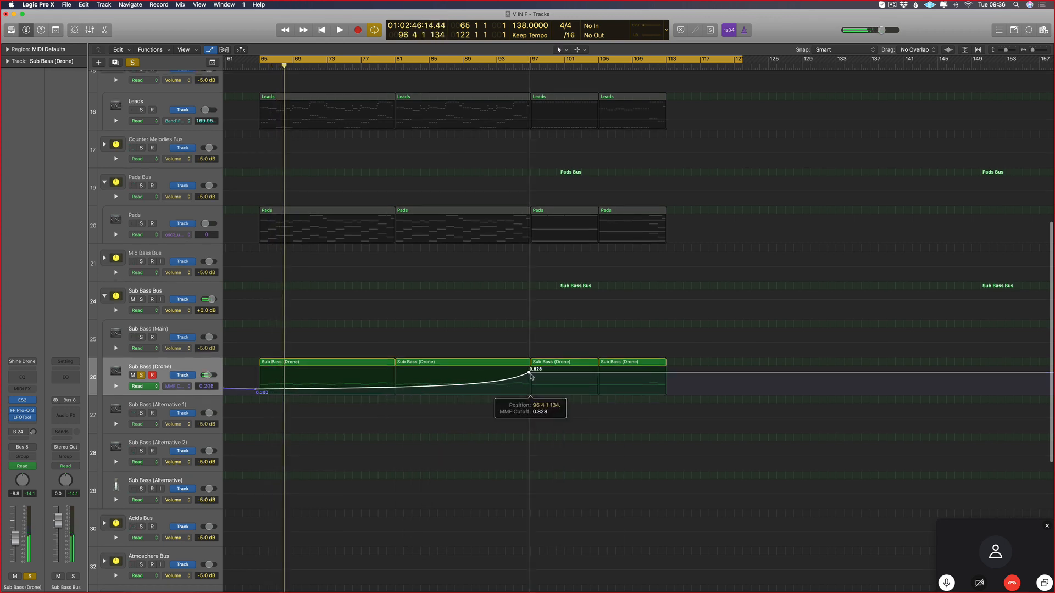
- Show the Spire flt1_cut parameter as the Pads track's automation lane
scroll(530, 377, "down", 1)
left_click(169, 237)
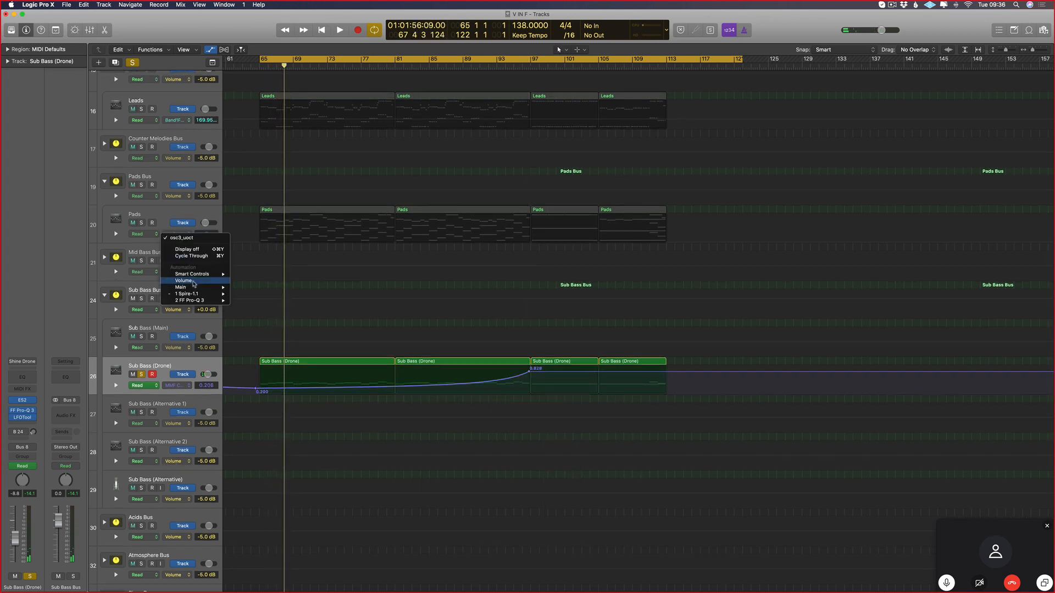
mouse_move(198, 294)
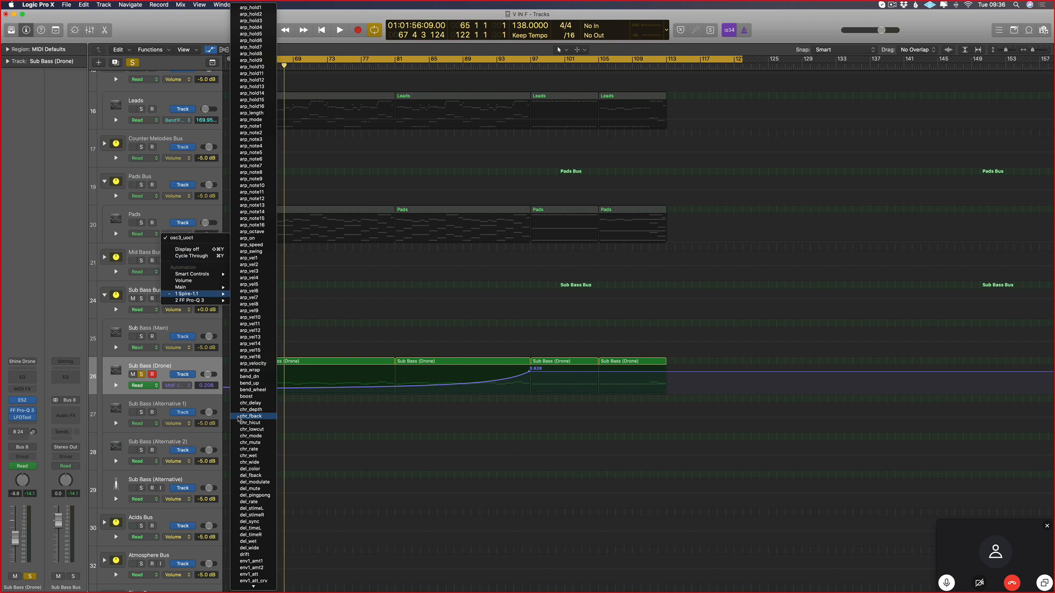
key("f")
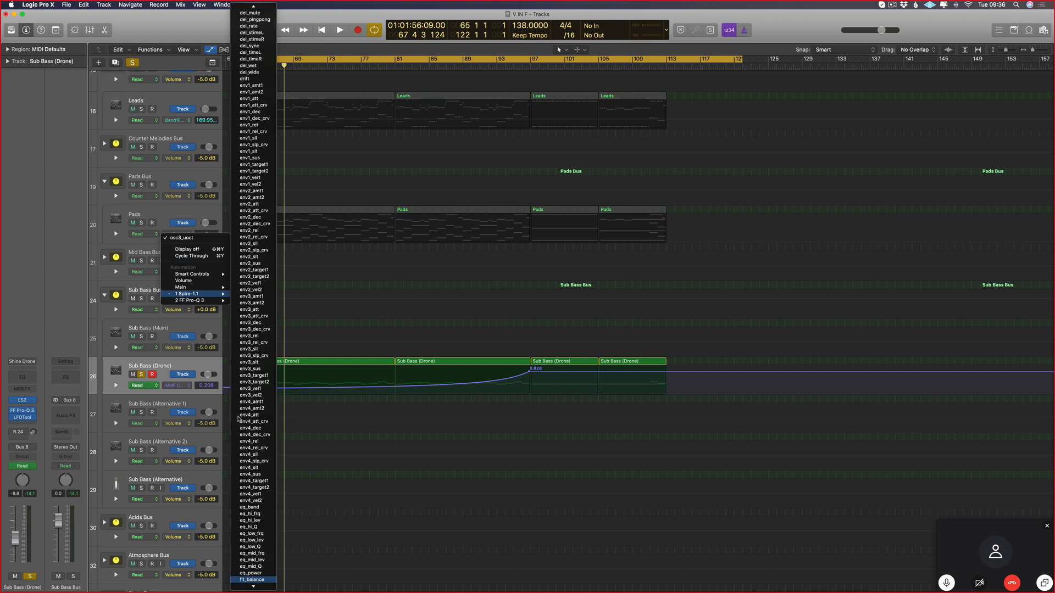
key("Down")
key("Down")
key("Down")
key("Down")
key("Down")
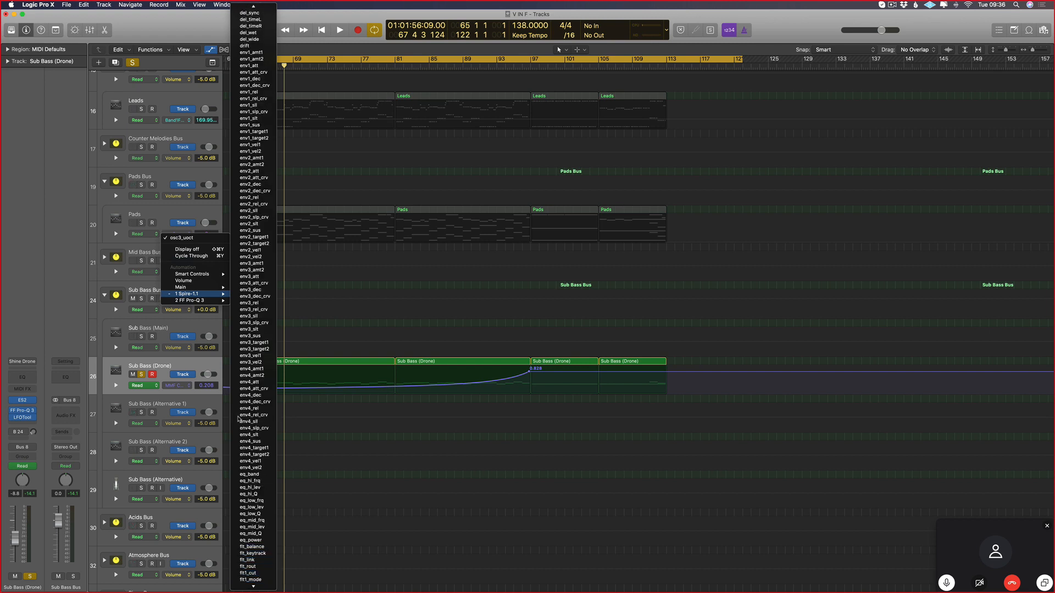
key("Return")
scroll(230, 248, "left", 1)
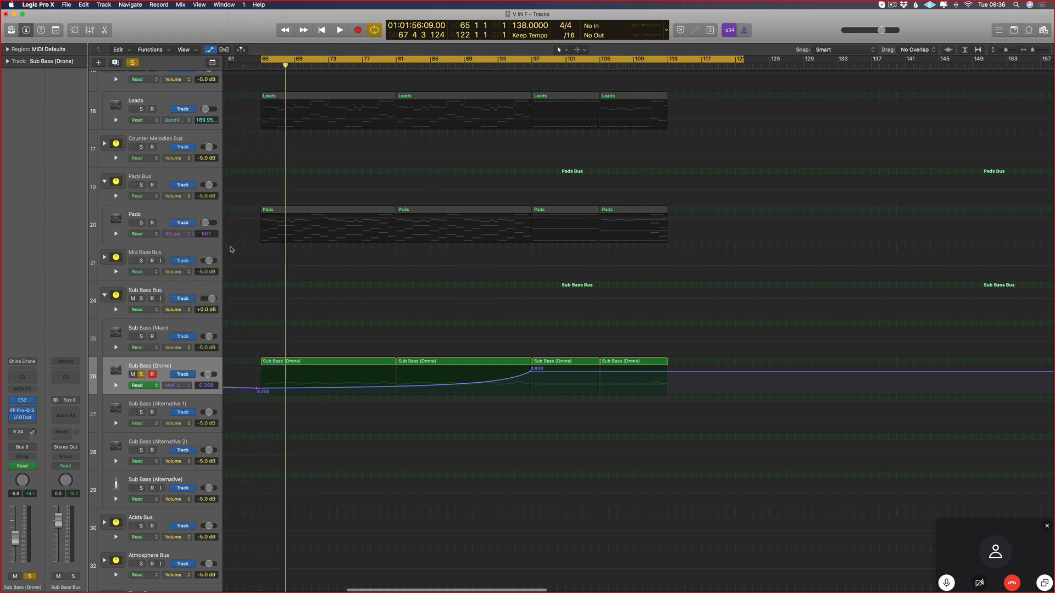
- Solo Pads and shape its flt1_cut automation as a curve rising from 238 just before bar 65 to 881 at bar 97
left_click(142, 223)
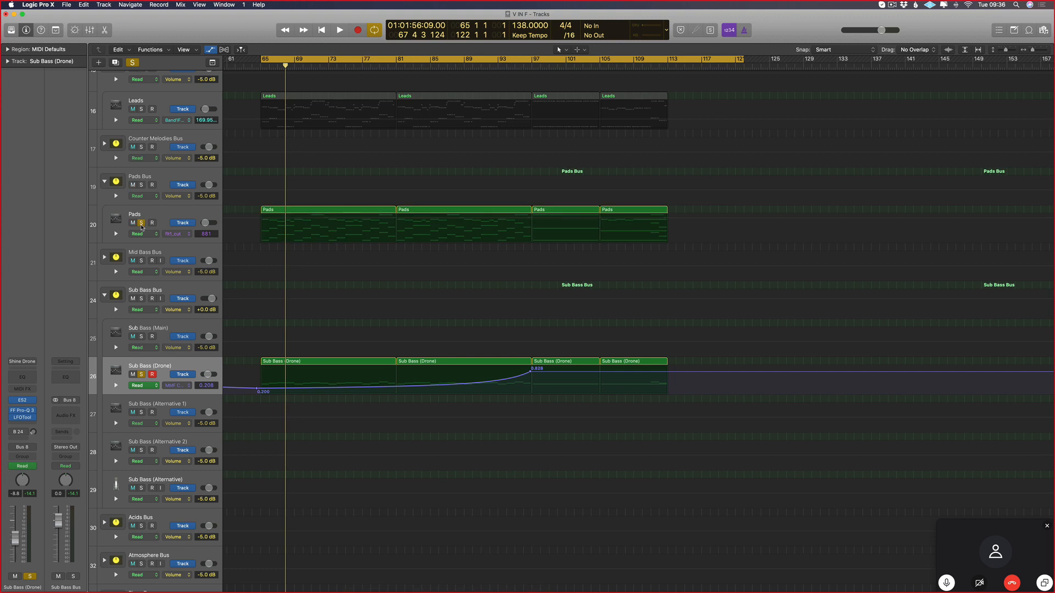
left_click(533, 218)
left_click(255, 218)
left_click(247, 219)
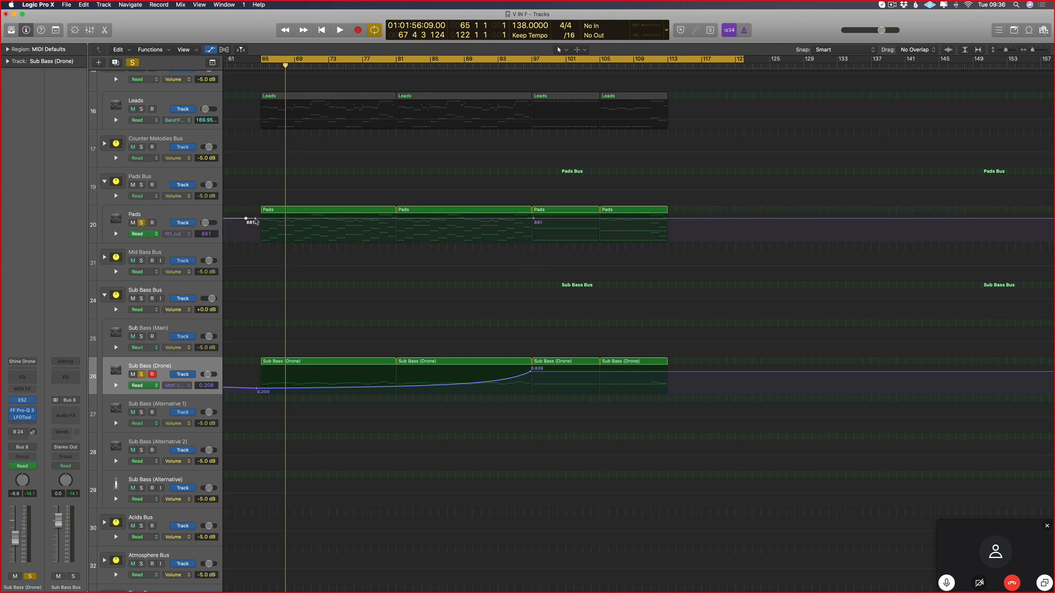
left_click_drag(255, 219, 255, 236)
left_click_drag(458, 232, 415, 245)
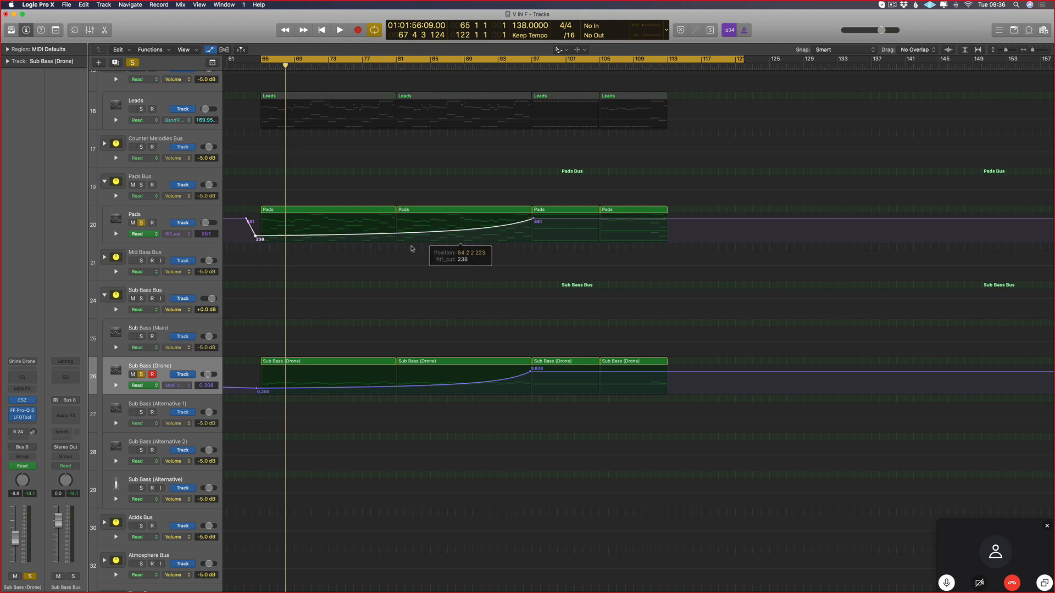
- Lower the Pads flt1_cut start point to about 179 and add points that peak just before bar 81 and drop to about 334
key("space")
left_click_drag(256, 240, 256, 237)
left_click(365, 233)
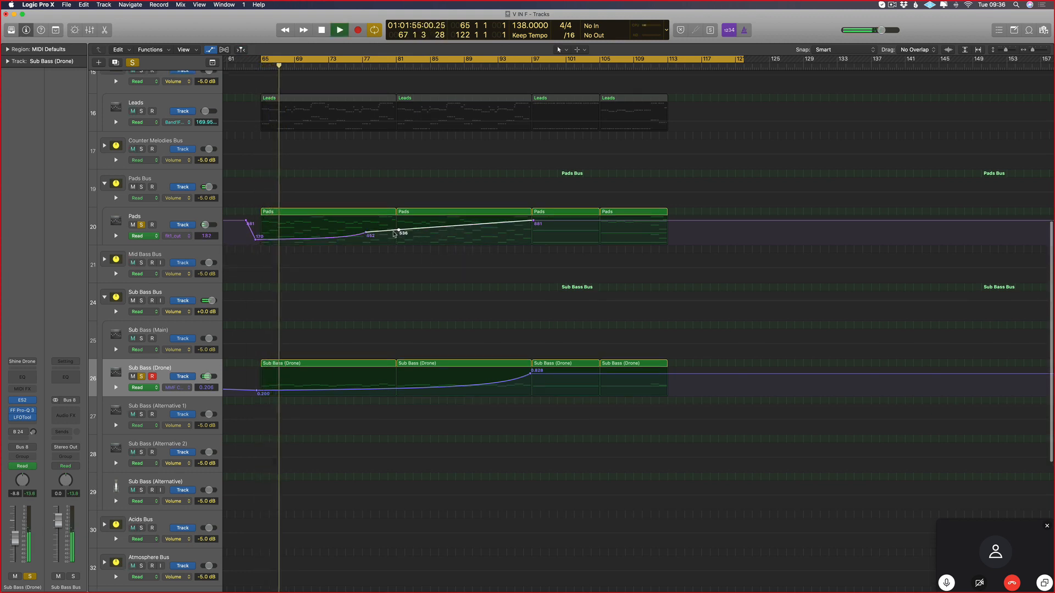
left_click(398, 233)
mouse_move(398, 234)
left_mouse_down()
mouse_move(391, 227)
mouse_move(398, 236)
left_mouse_up()
left_click(418, 231)
- Bend the Pads flt1_cut segment between bars 81 and 97 into a late-rising curve with the Automation Curve Tool
key("t")
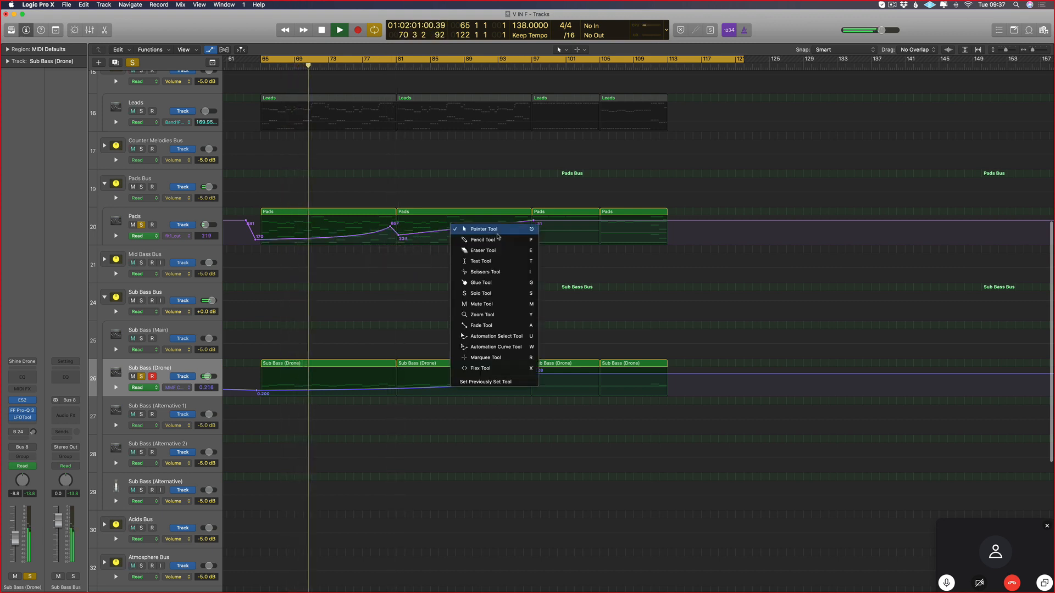
key("w")
left_click_drag(497, 230, 481, 248)
key("t")
key("t")
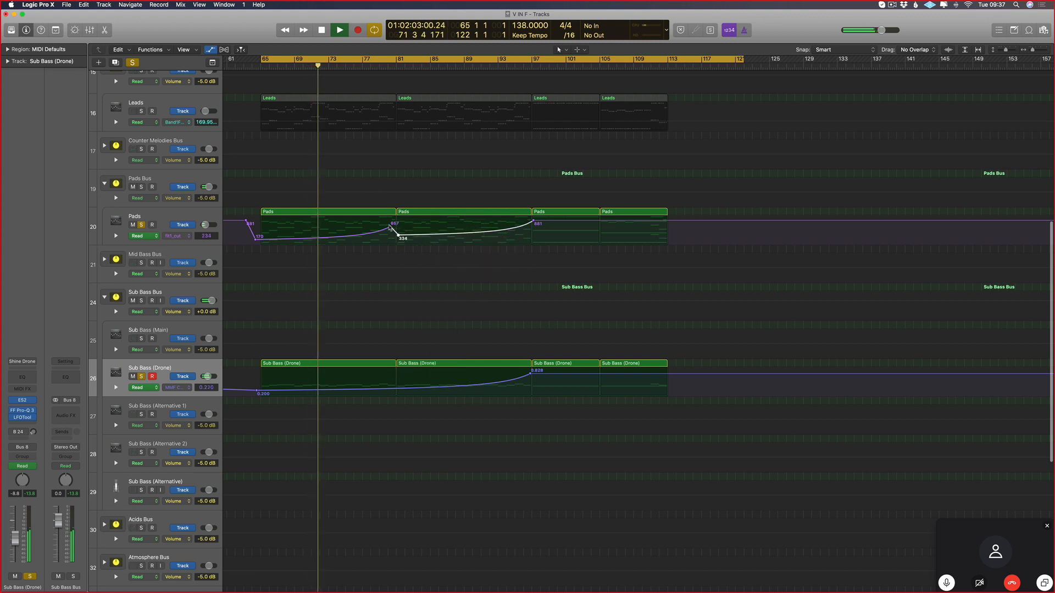
- Show the DUNE 3 Filter 1 Cutoff parameter as the Leads track's automation lane
left_click(182, 114)
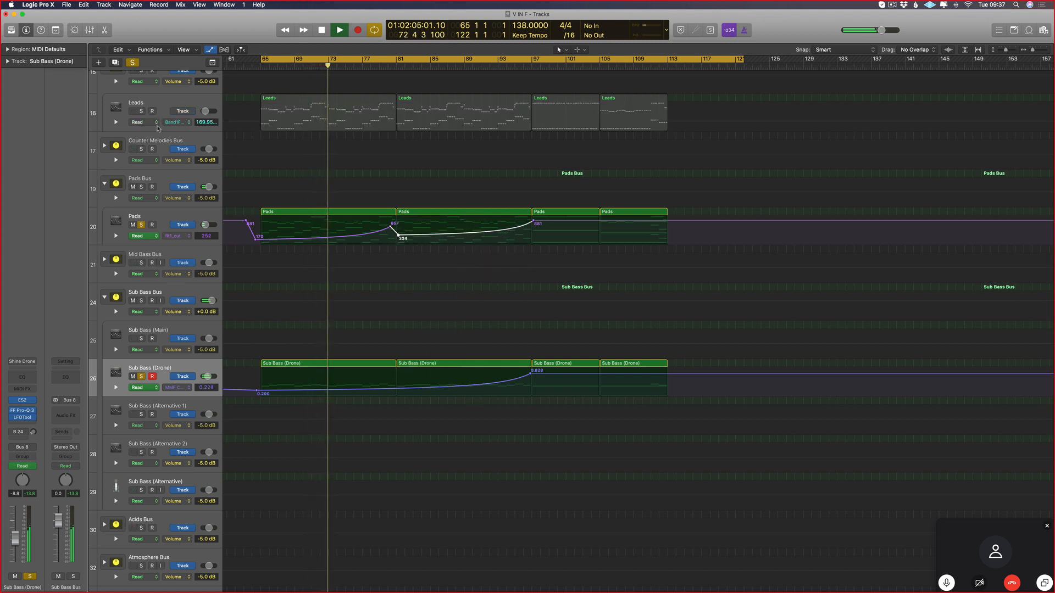
left_click(174, 122)
mouse_move(205, 183)
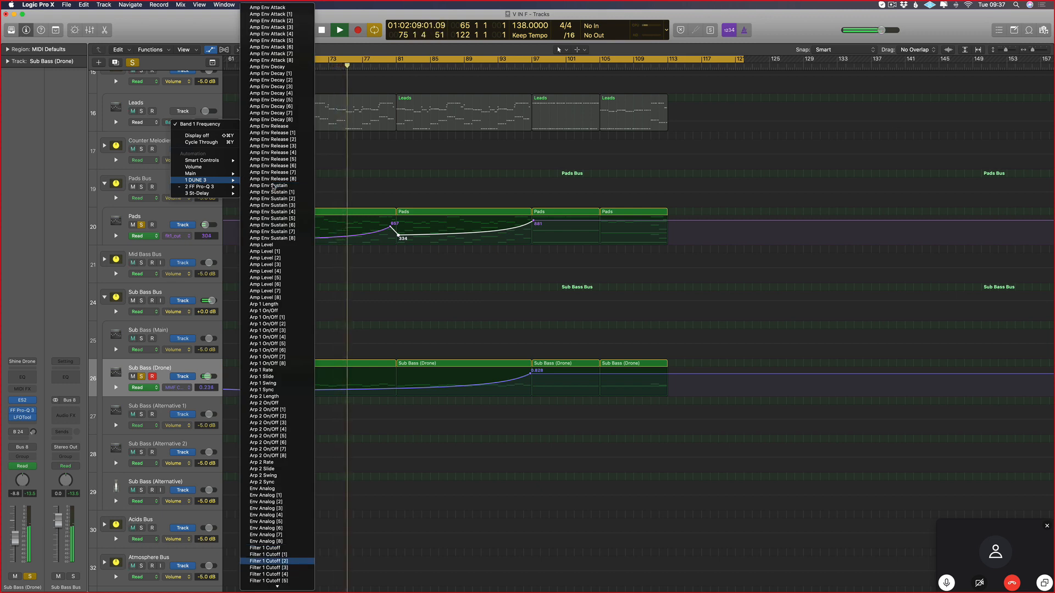
left_click(272, 551)
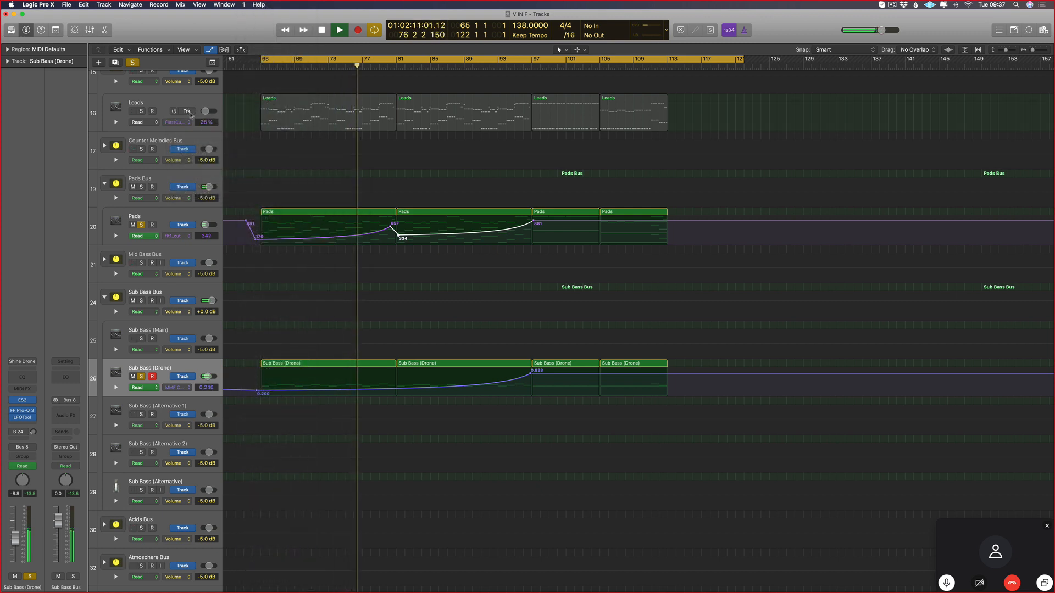
- Solo Leads and shape its Filter 1 Cutoff automation as a gentle curve rising from 0% at bar 65 to 28% at bar 97
left_click(533, 123)
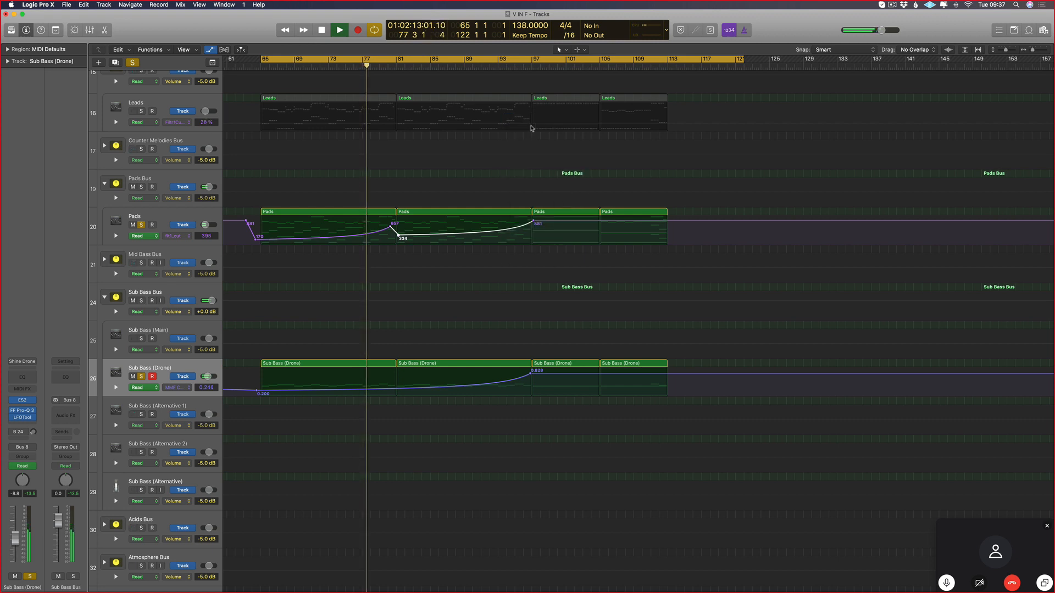
left_click(246, 124)
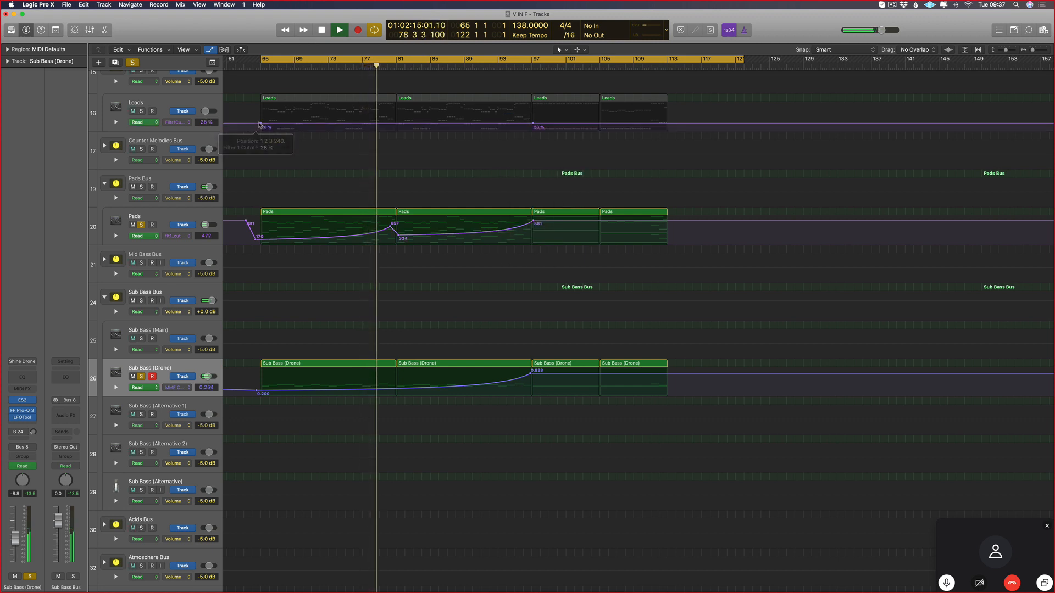
left_click_drag(260, 124, 259, 128)
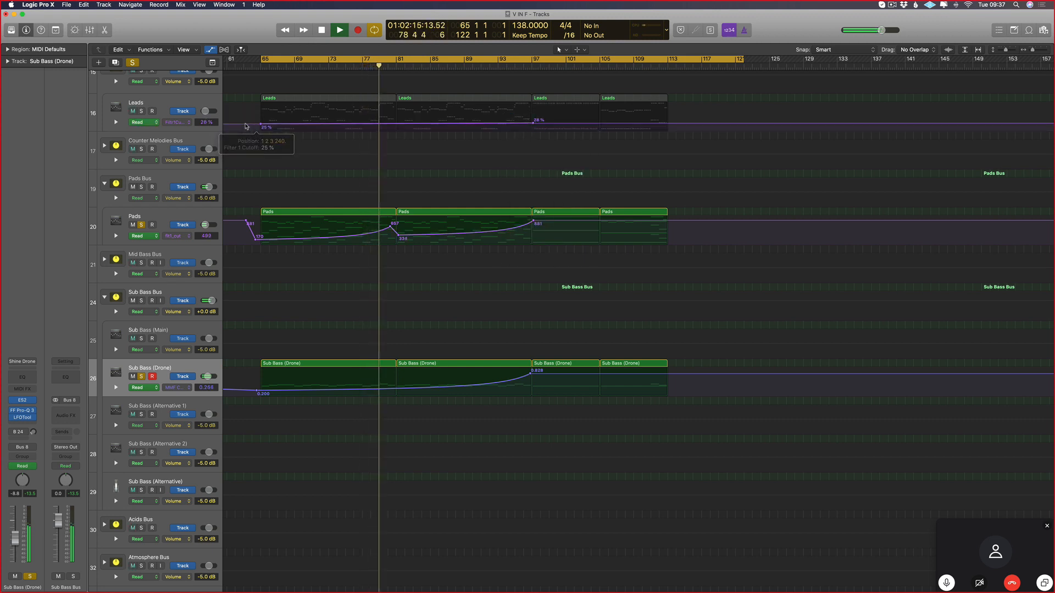
left_click(141, 111)
right_click(470, 117)
left_click(469, 134)
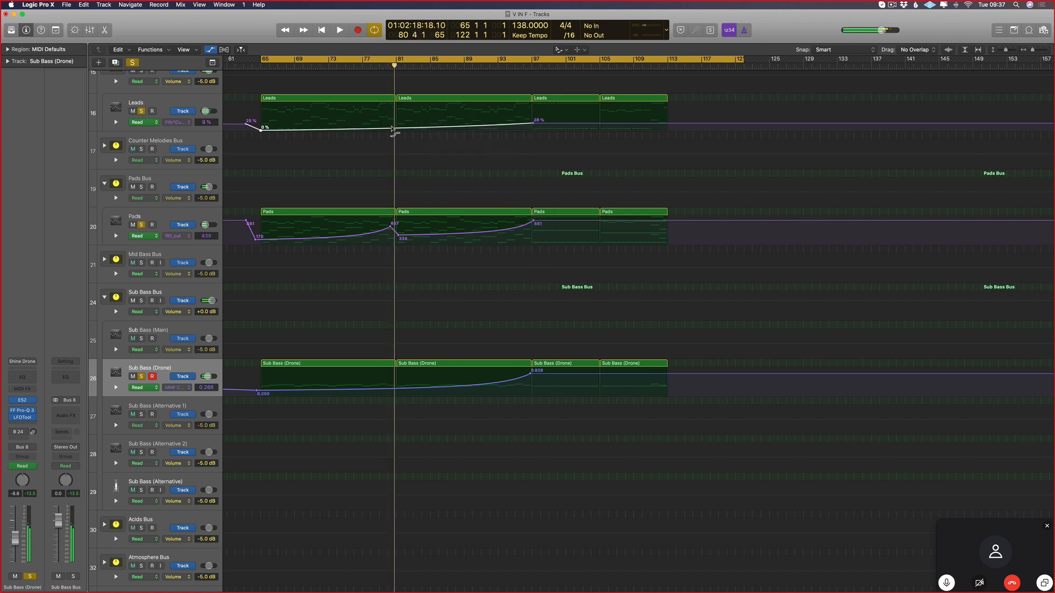
- Stop playback and show the FF Pro-Q 3 Band 2 Frequency parameter as the Leads track's automation lane
left_click(178, 123)
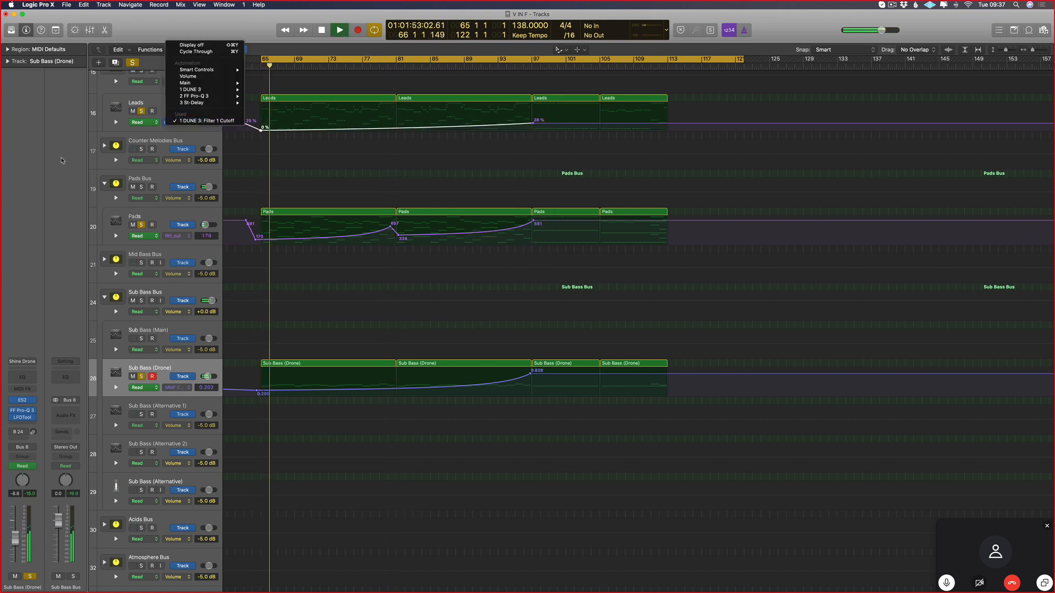
left_click(178, 122)
key("space")
left_click(178, 122)
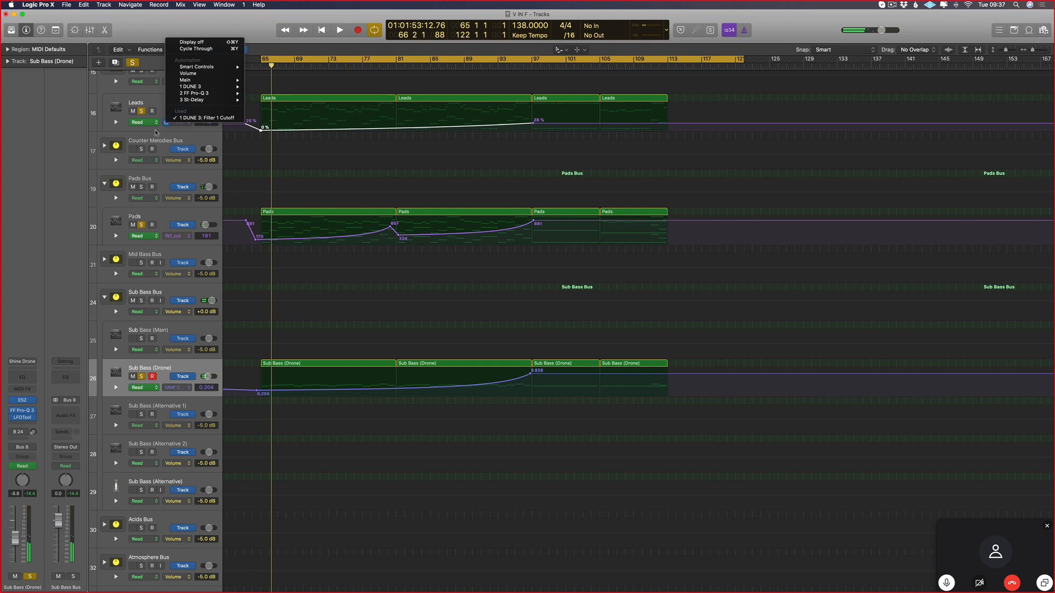
mouse_move(204, 94)
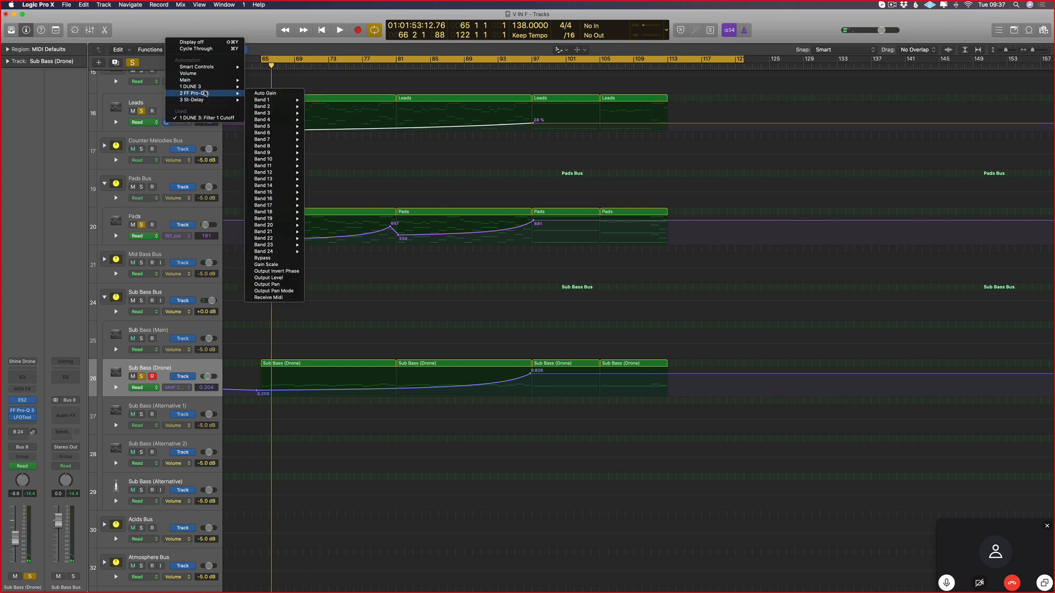
mouse_move(268, 106)
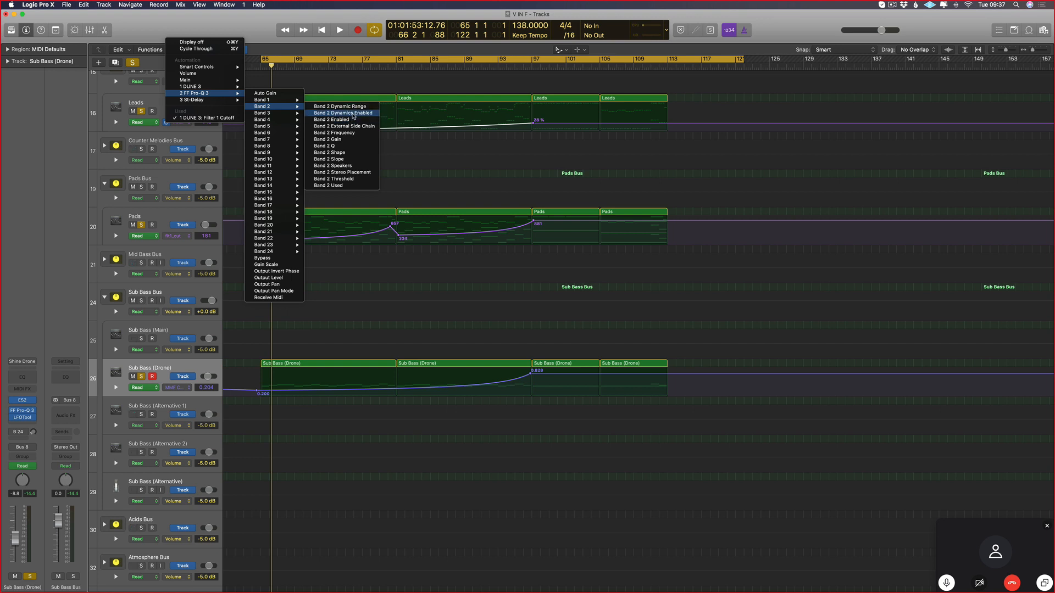
left_click(354, 133)
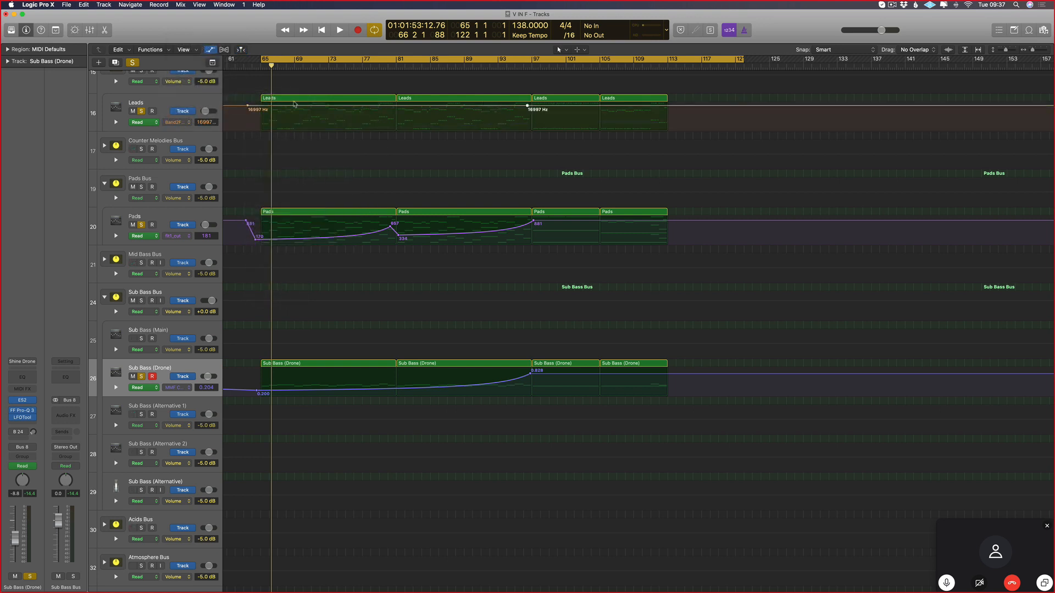
- Shape the Leads Band 2 Frequency automation as a curve rising from about 98 Hz near bar 63 to 16997 Hz near bar 97, and audition it
left_click(241, 105)
left_click_drag(248, 106, 322, 134)
key("space")
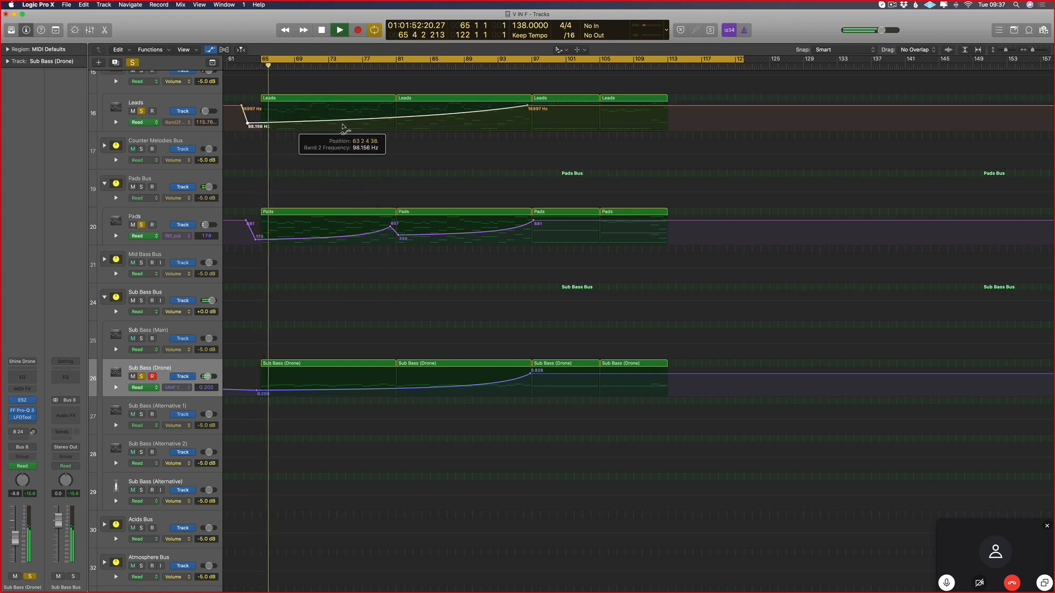
scroll(168, 126, "up", 2)
key("super+Down")
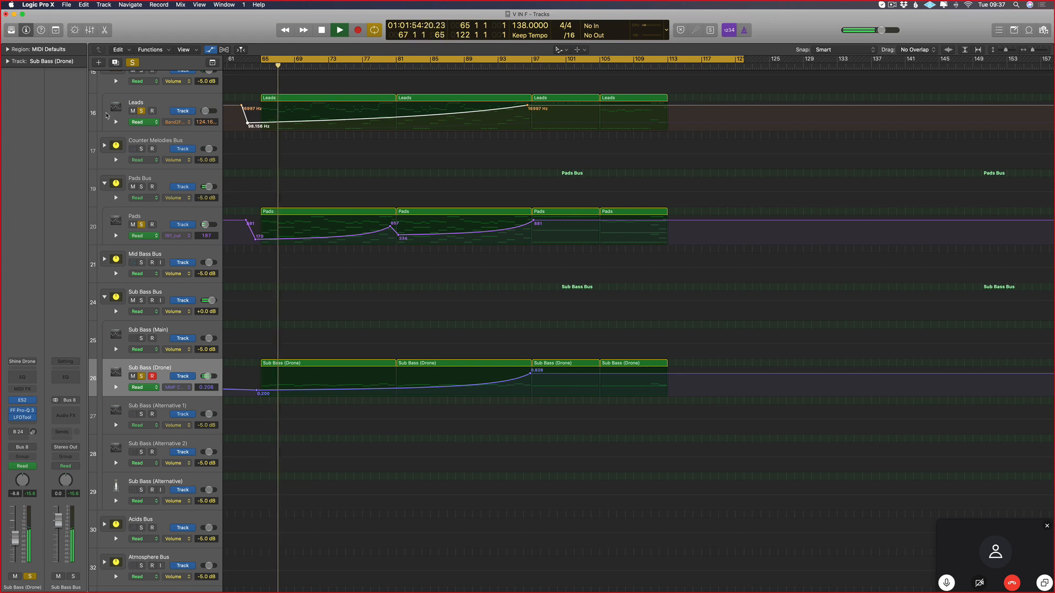
- Expand the Leads automation lanes and open the track's Pro-Q 3 in place of the drone's ES2 window
left_click(116, 122)
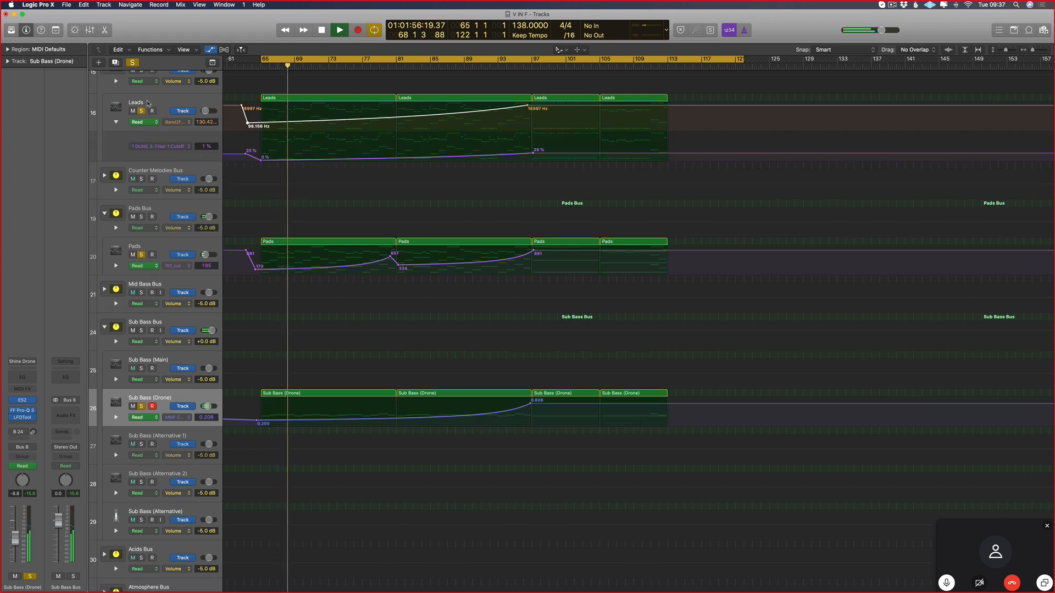
left_click(115, 137)
left_click(22, 401)
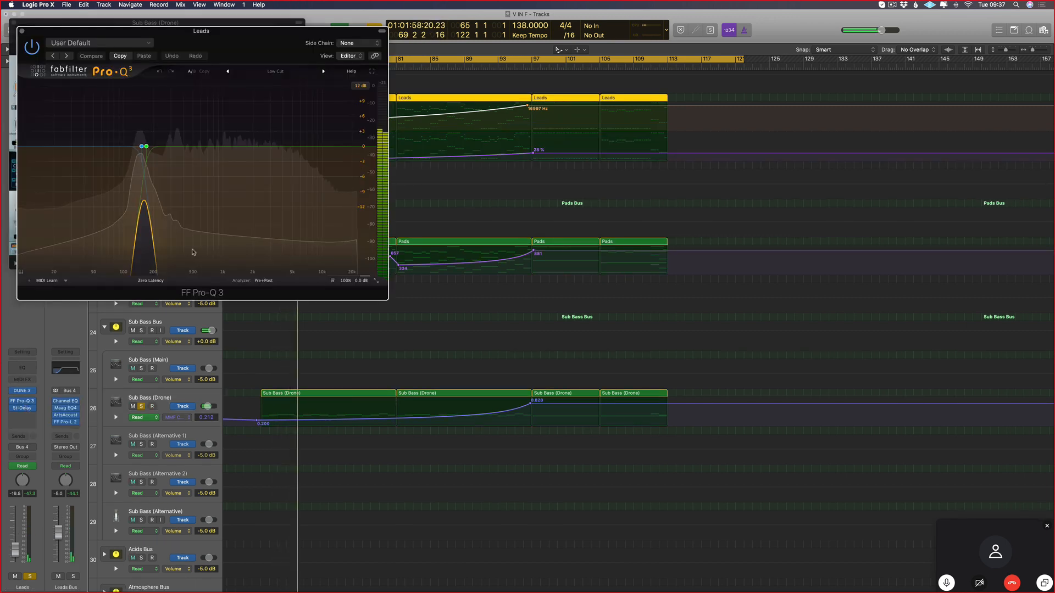
left_click_drag(139, 30, 526, 203)
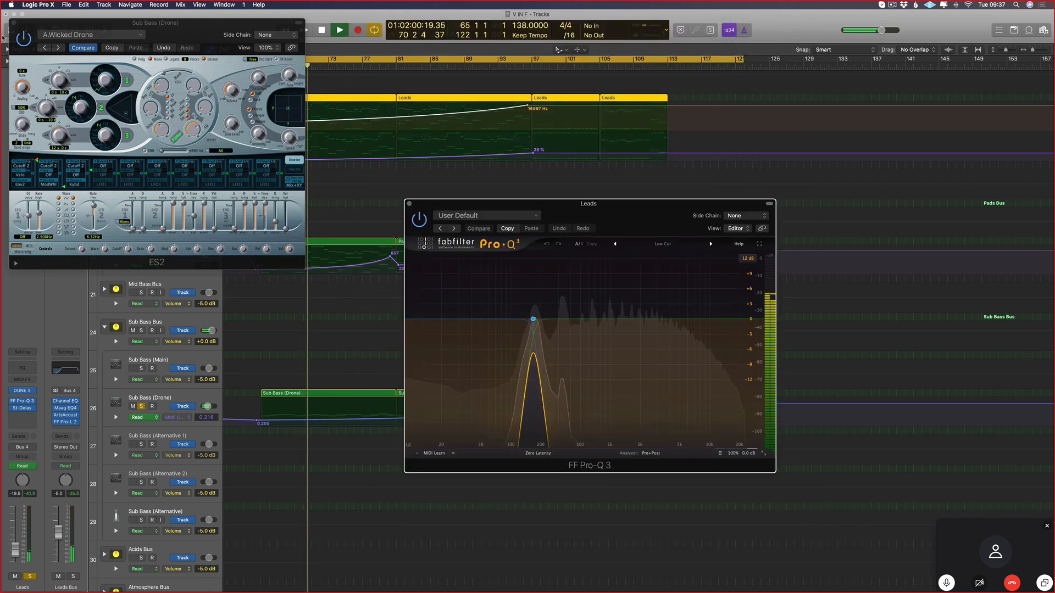
left_click(14, 24)
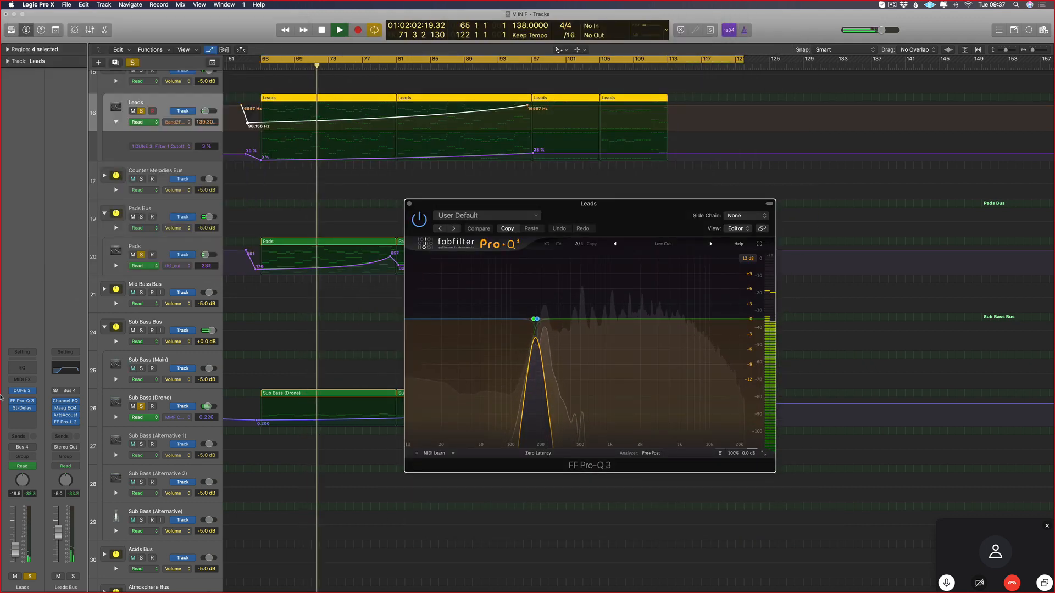
- Open the Leads DUNE 3 synth beside Pro-Q 3 and watch both plug-ins while auditioning the filter sweep
left_click(23, 391)
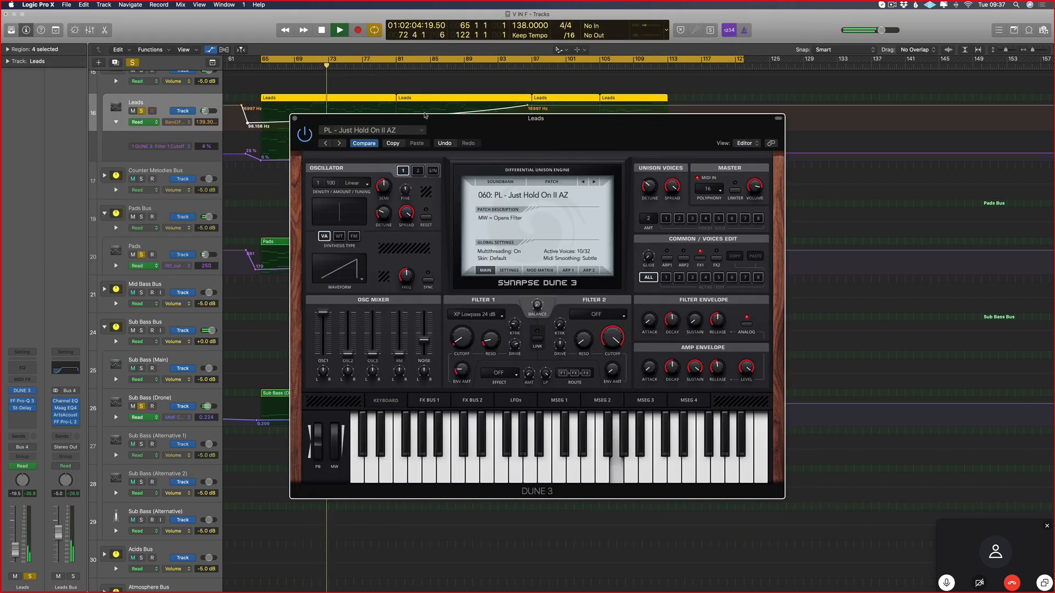
left_click_drag(615, 105, 460, 219)
left_click_drag(714, 204, 945, 221)
left_click(247, 121)
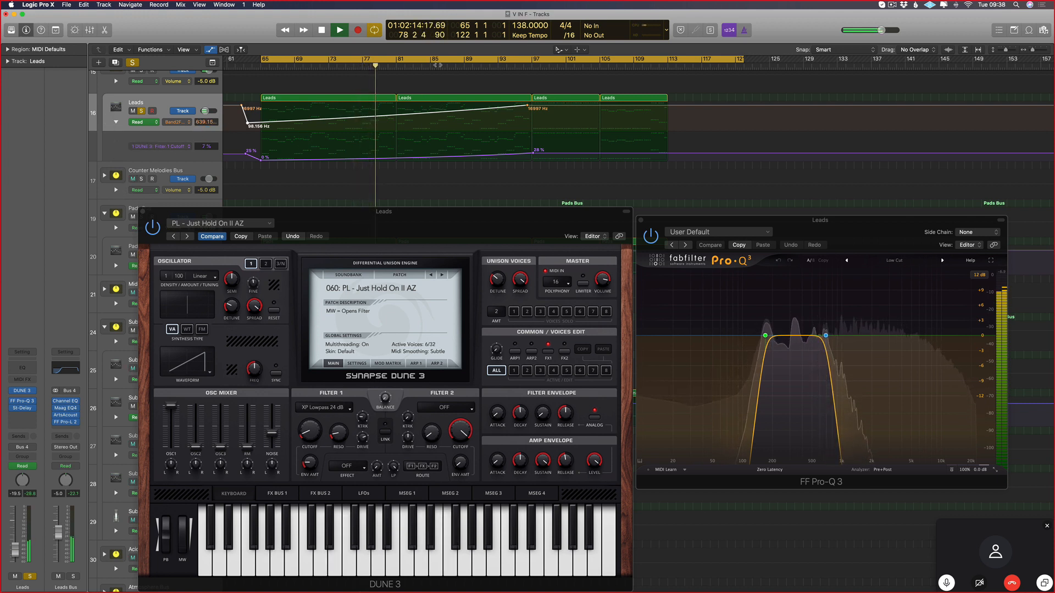
key("space")
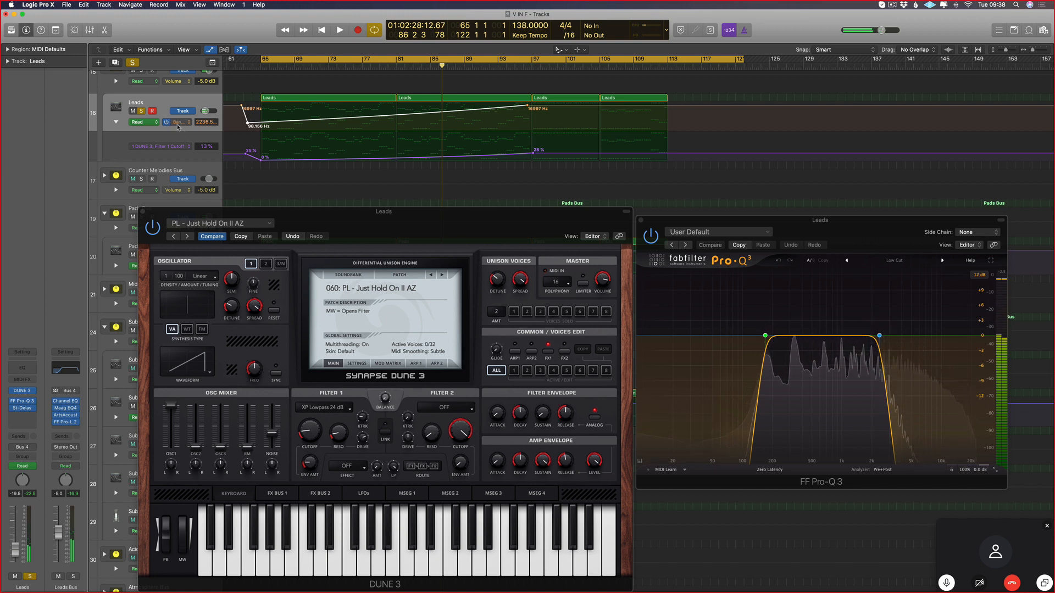
left_click(189, 122)
mouse_move(219, 98)
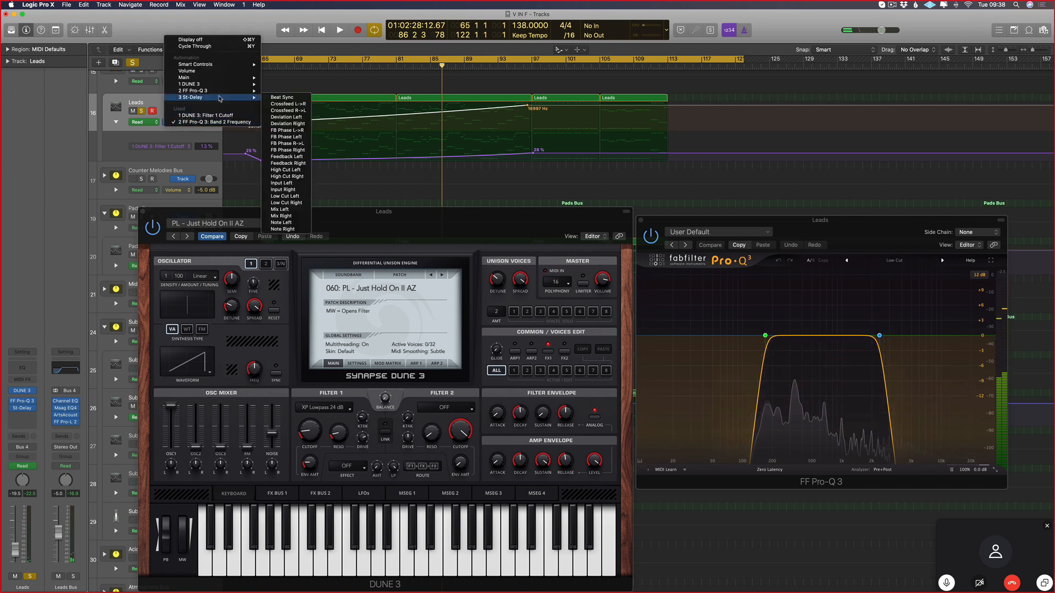
left_click(423, 167)
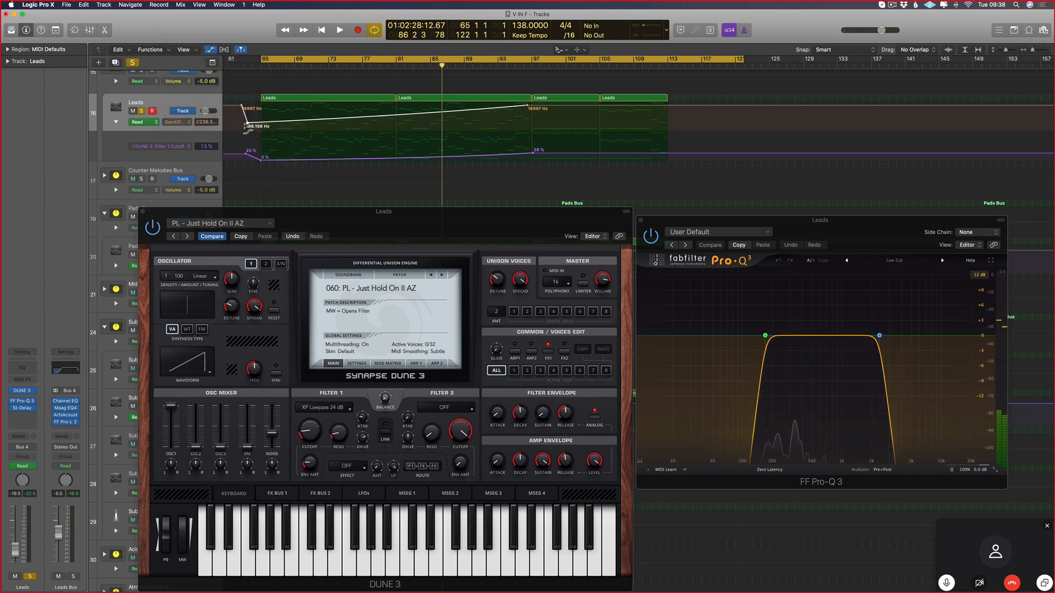
- Nudge the Leads Pro-Q 3 high-cut band down to about 2180 Hz and show Band 1 Frequency as the track's automation lane
left_click(963, 343)
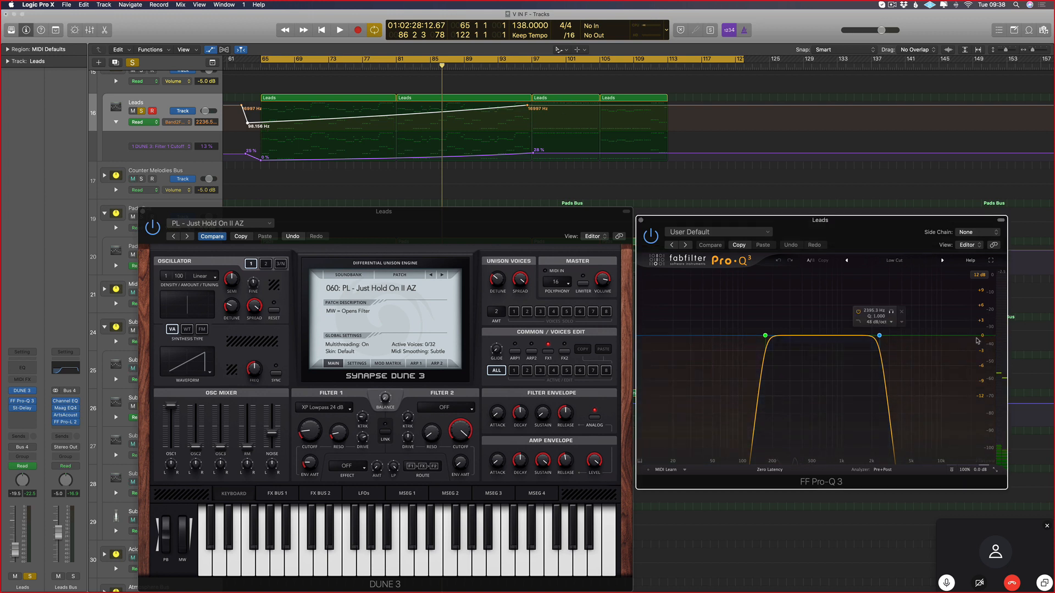
mouse_move(879, 335)
left_mouse_down()
mouse_move(946, 334)
mouse_move(875, 333)
left_mouse_up()
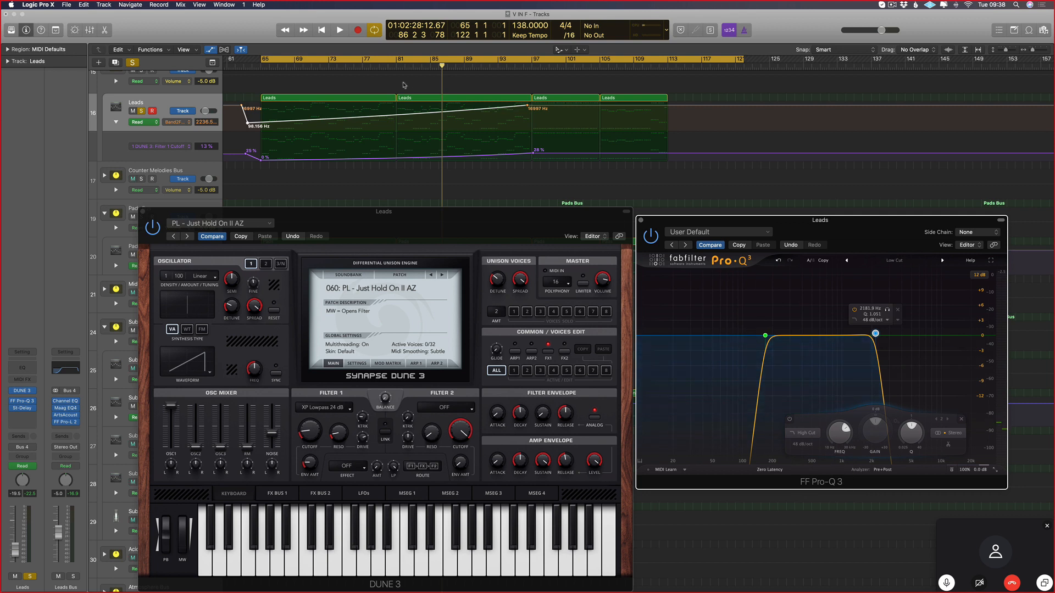
left_click(181, 125)
mouse_move(197, 88)
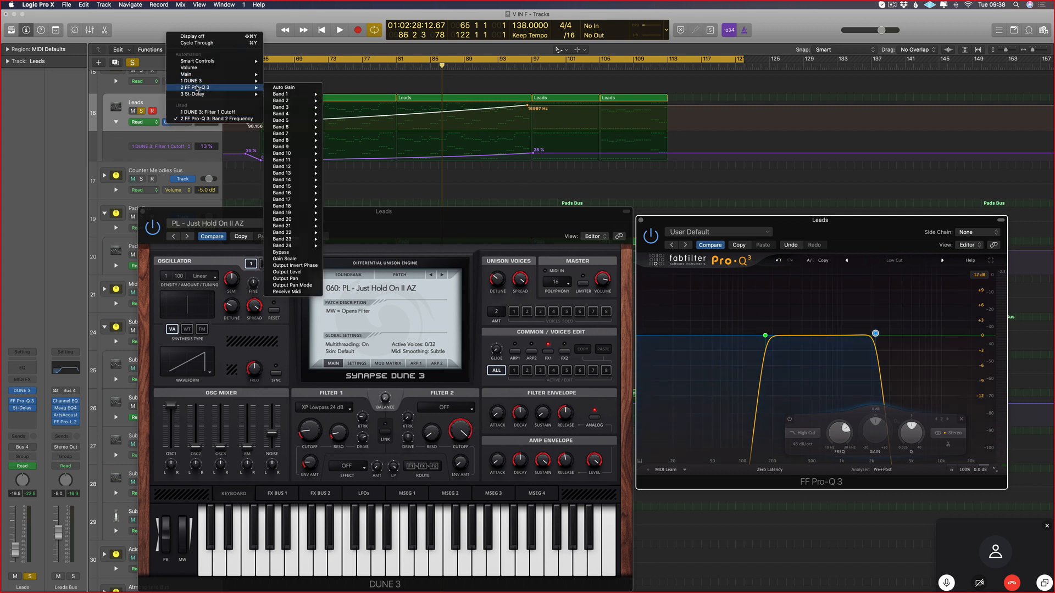
mouse_move(306, 96)
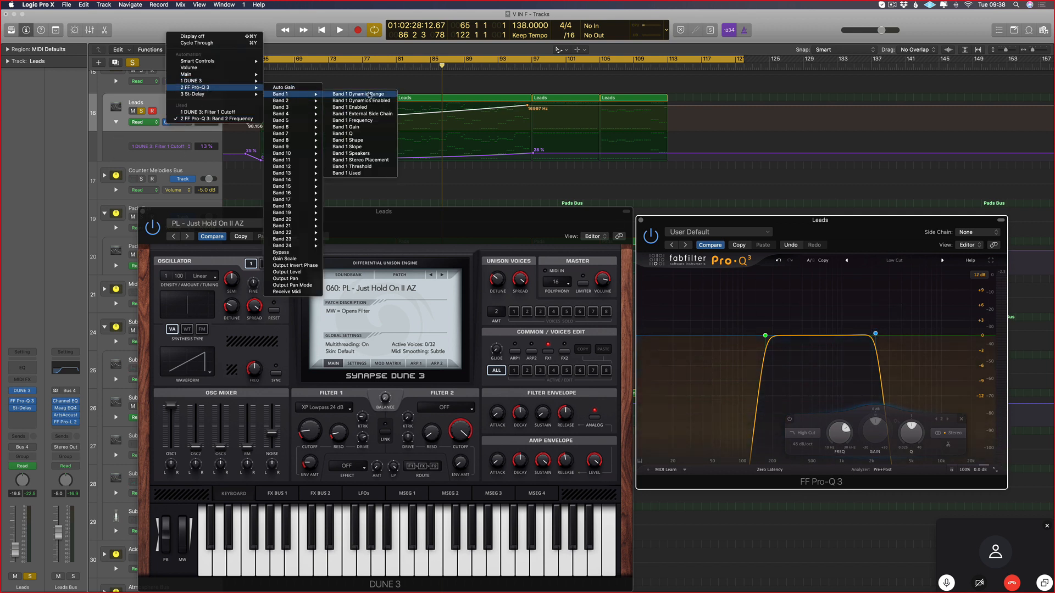
left_click(370, 120)
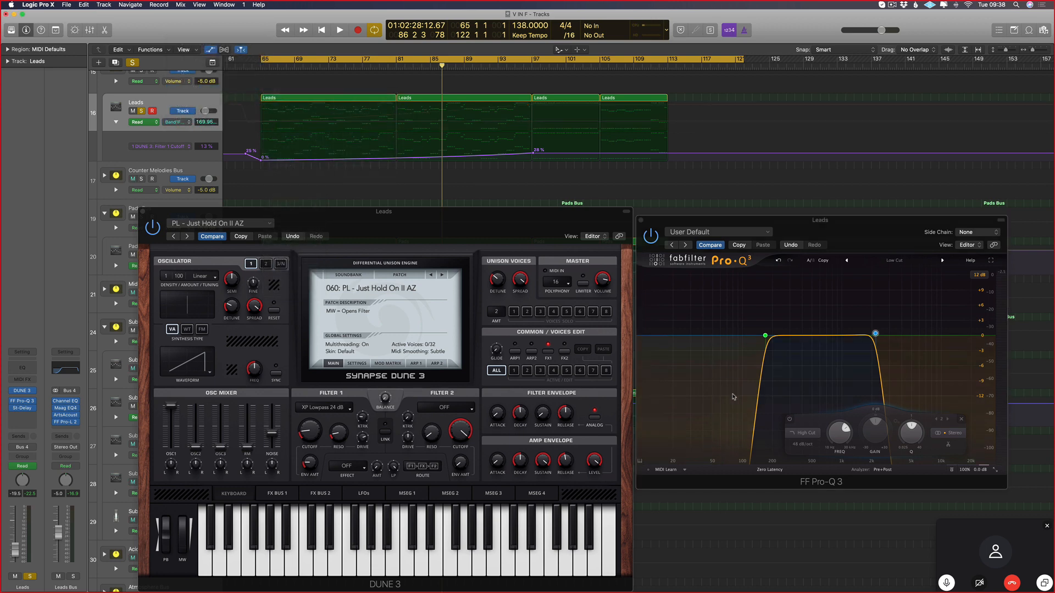
- Audition Leads with Band 1 Frequency points of about 483, 509 and 170 Hz near bars 61, 73 and 88, and close DUNE 3
left_click(255, 122)
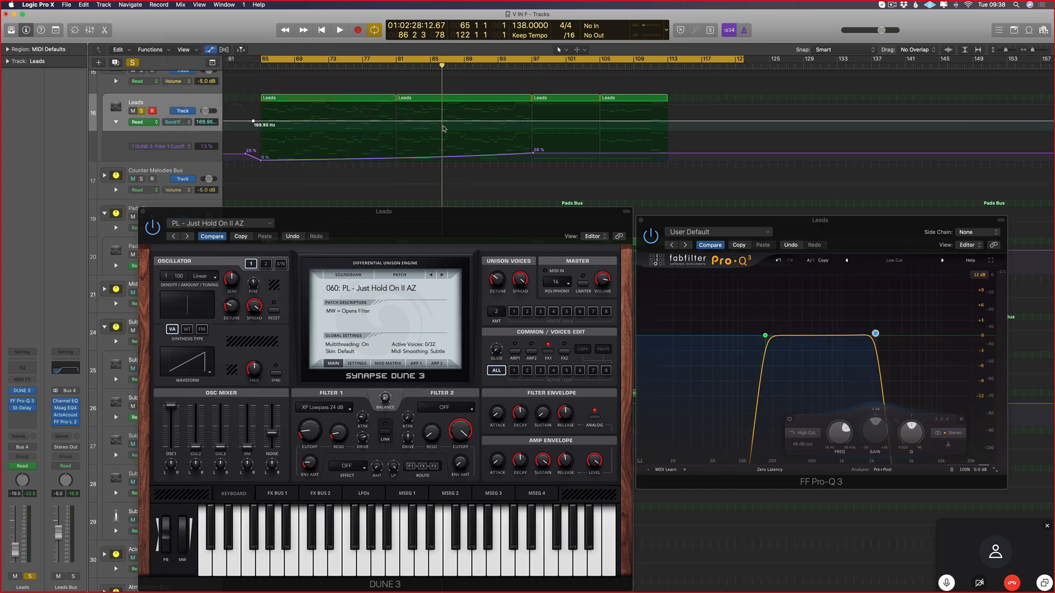
left_click_drag(253, 122, 253, 116)
key("space")
left_click_drag(433, 121, 454, 122)
left_click_drag(273, 118, 228, 117)
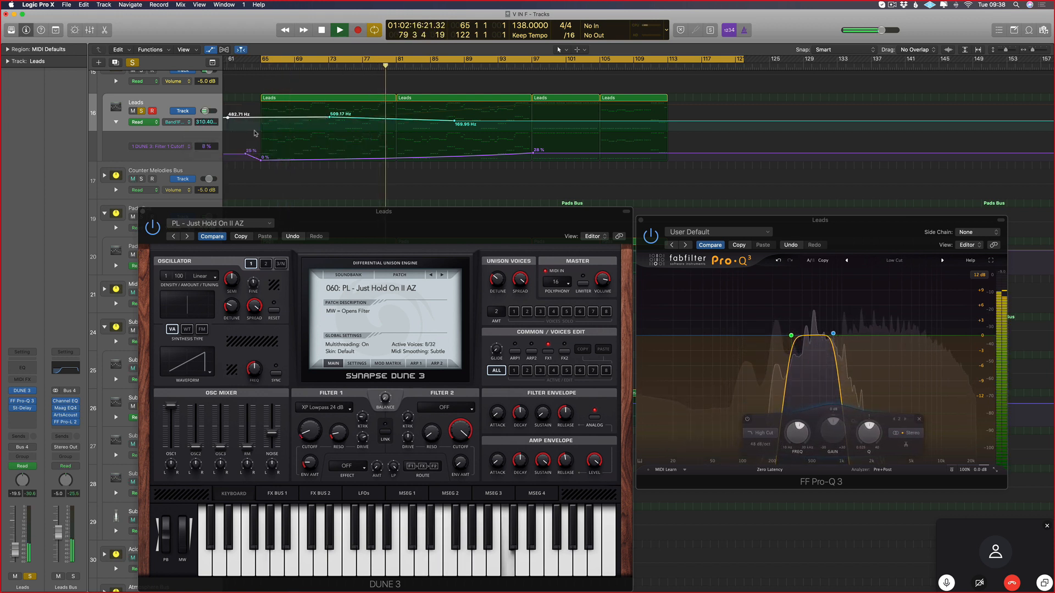
key("space")
left_click(145, 212)
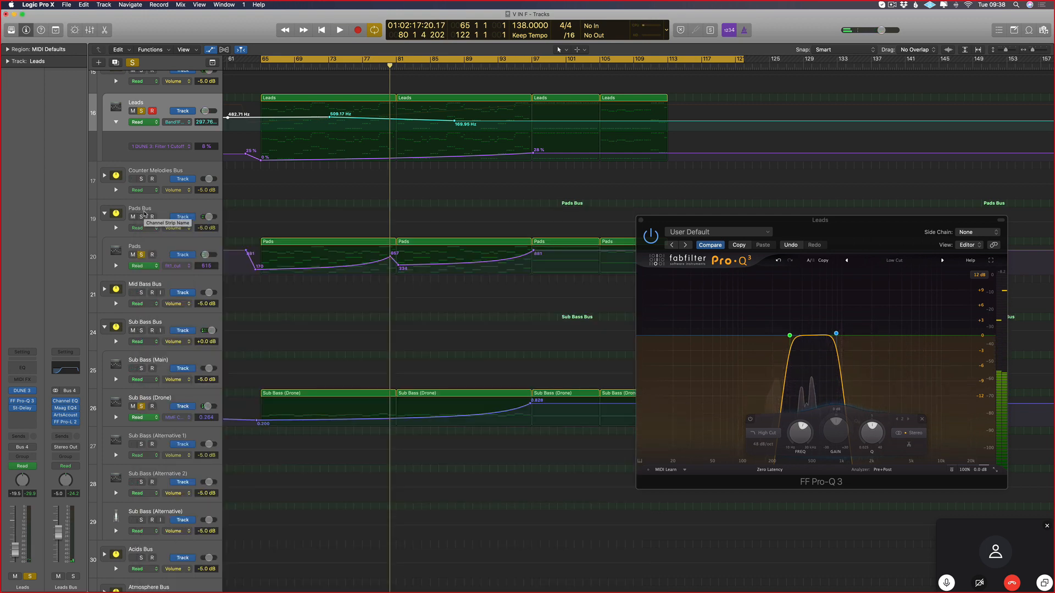
mouse_move(820, 343)
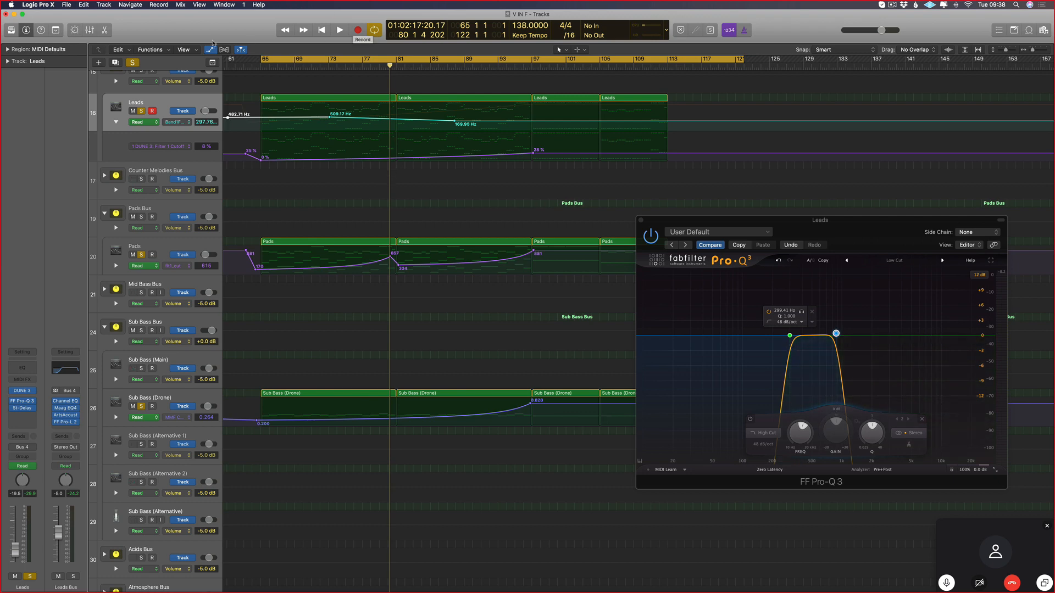
- Close the Leads Pro-Q 3 window and return to the arrangement without automation, with the cycle range spanning bars 65 to 113
left_click(640, 220)
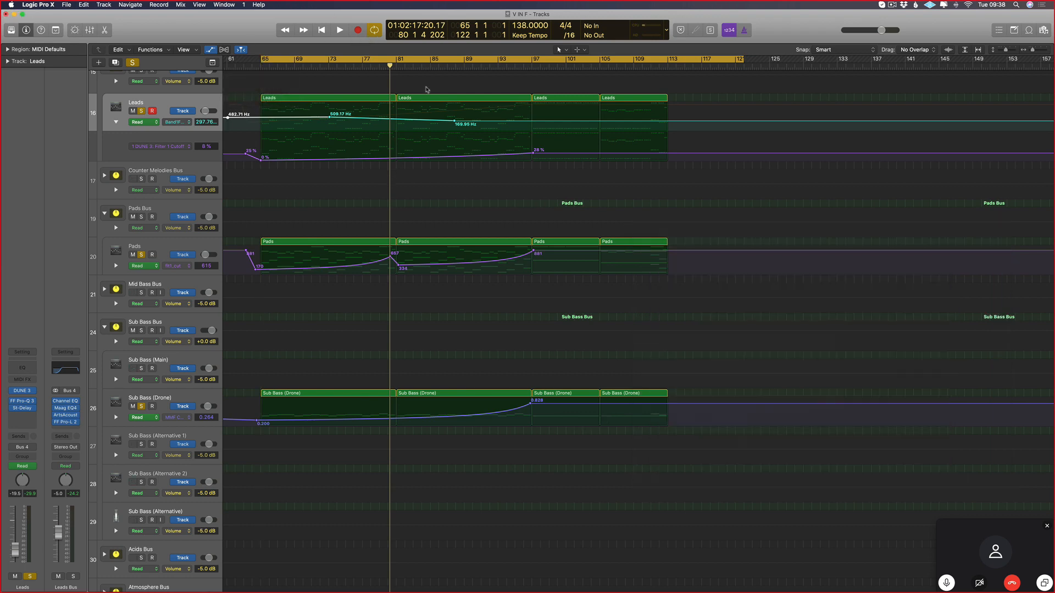
key("a")
key("z")
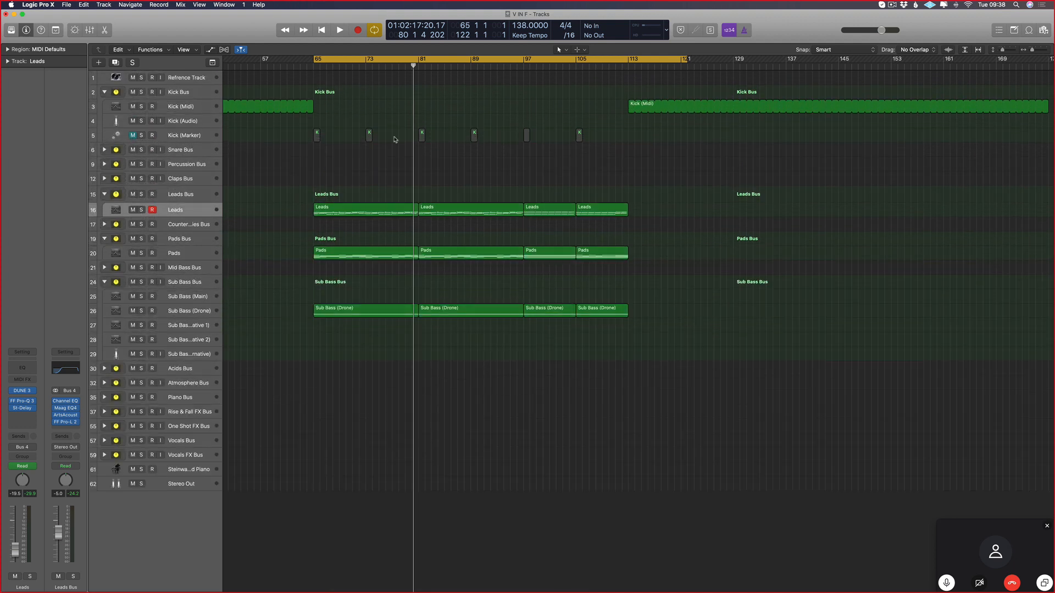
left_click_drag(329, 58, 631, 106)
key("super+Down")
key("super+Down")
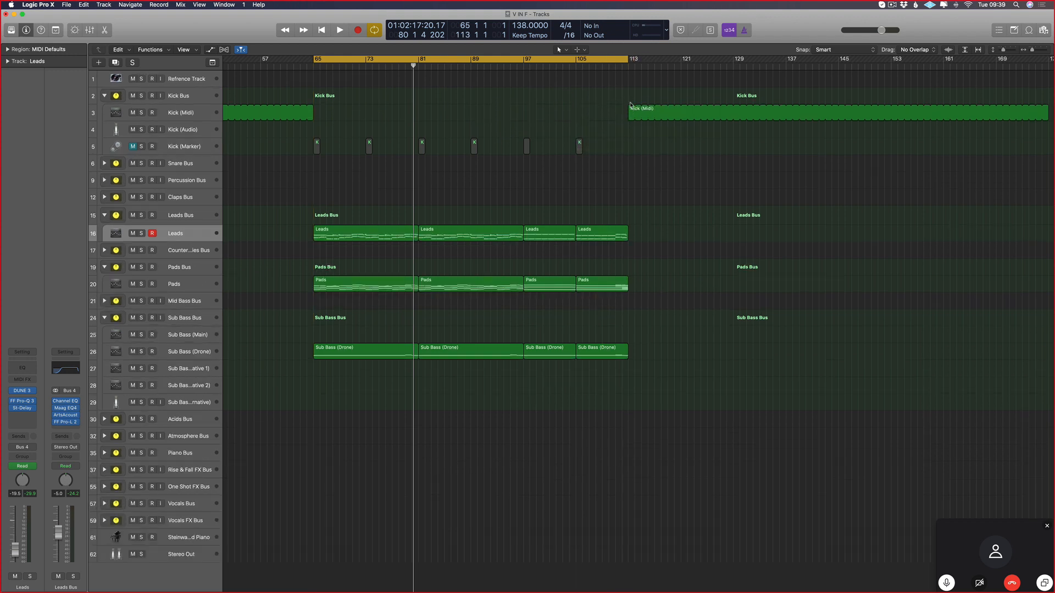
- Select all the Leads, Pads and Sub Bass (Drone) regions between bars 65 and 113
left_click_drag(666, 227, 291, 232)
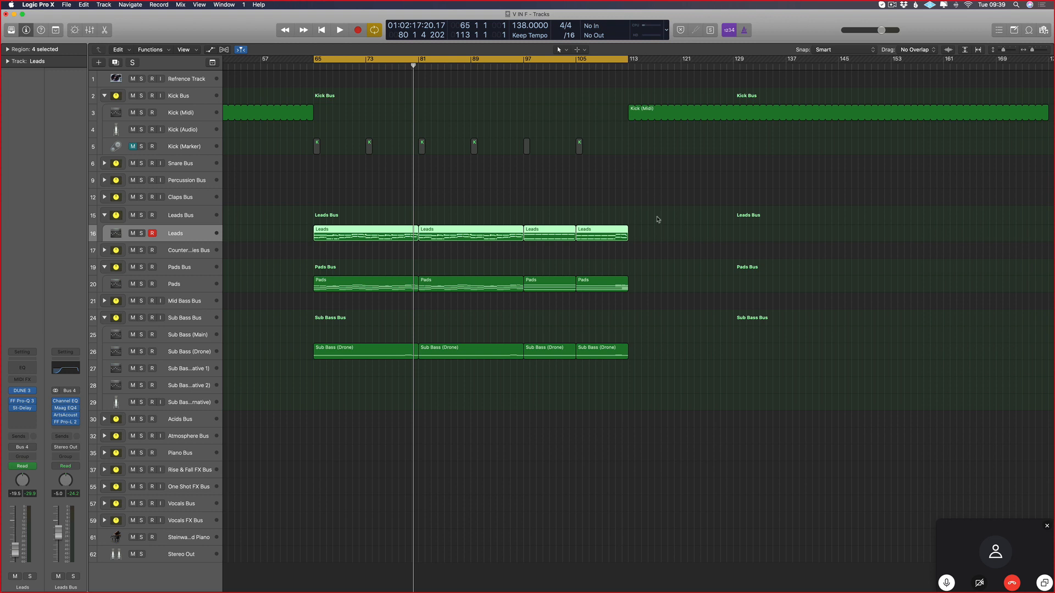
left_click_drag(691, 213, 220, 367)
scroll(337, 334, "left", 10)
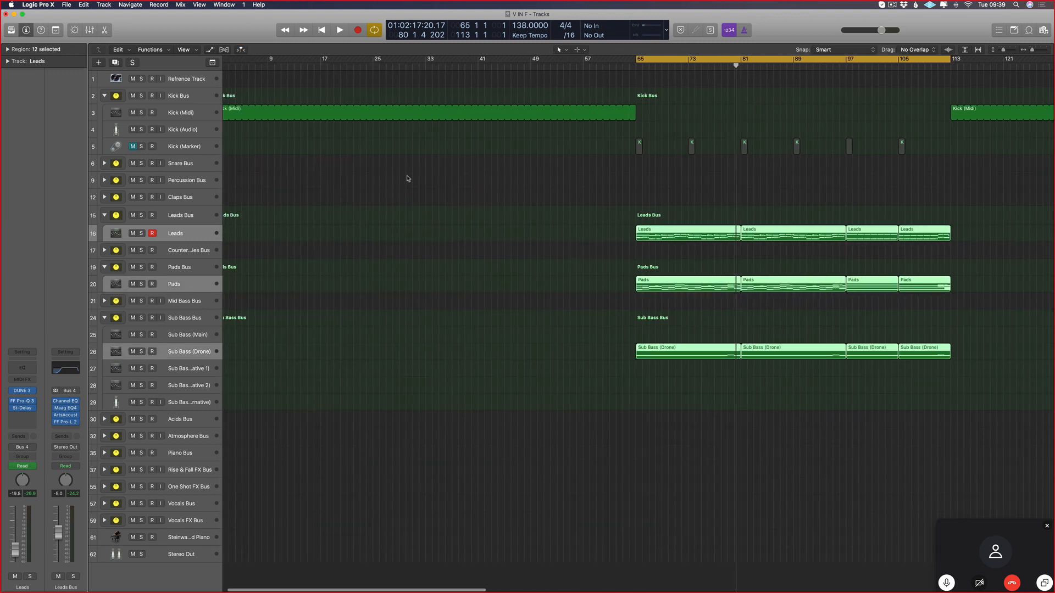
key("super+Left")
key("super+Left")
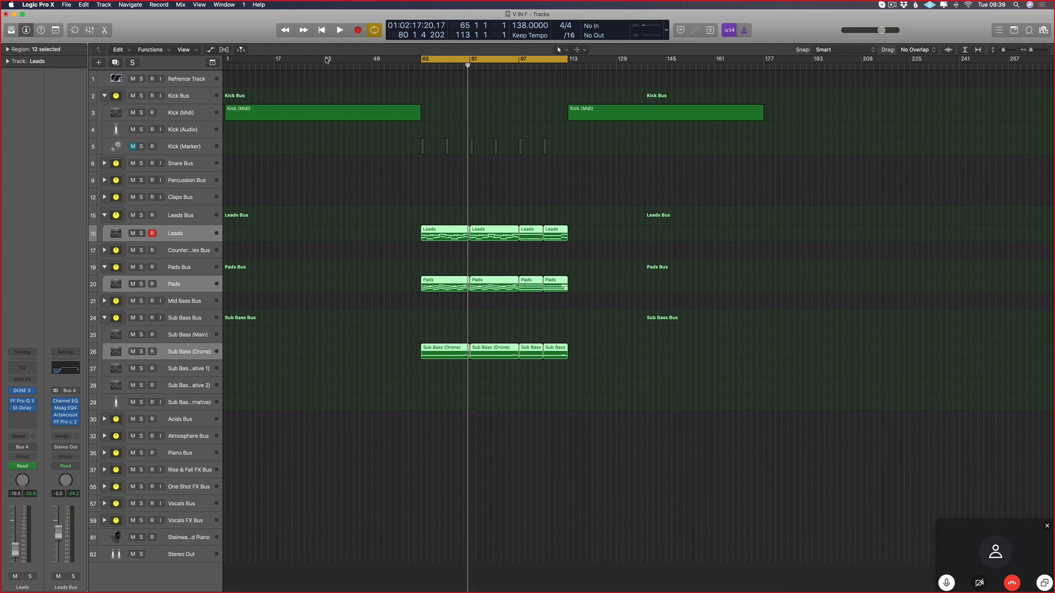
left_click(326, 218)
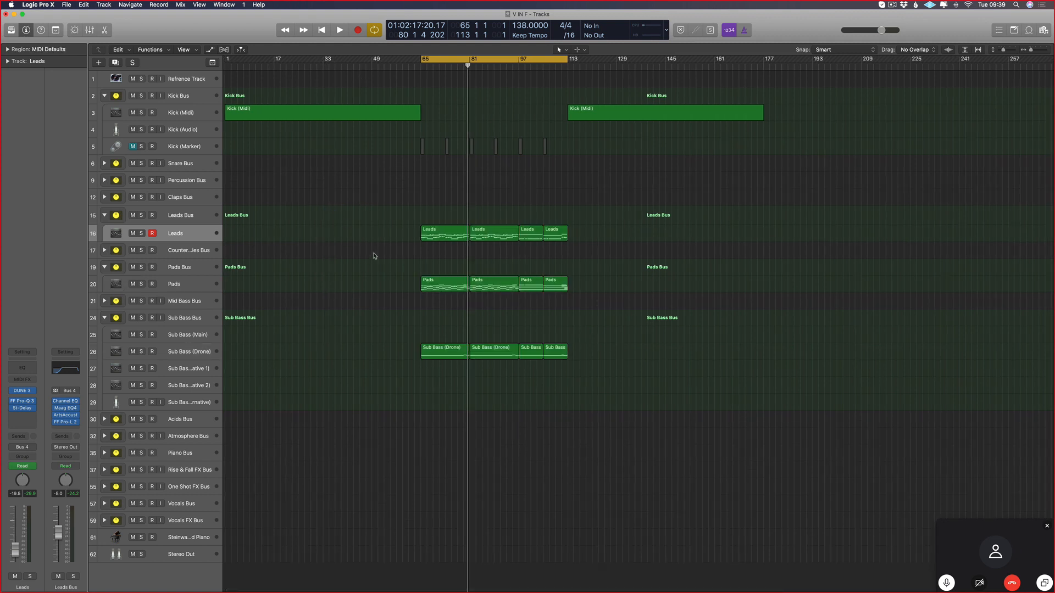
scroll(325, 250, "left", 1)
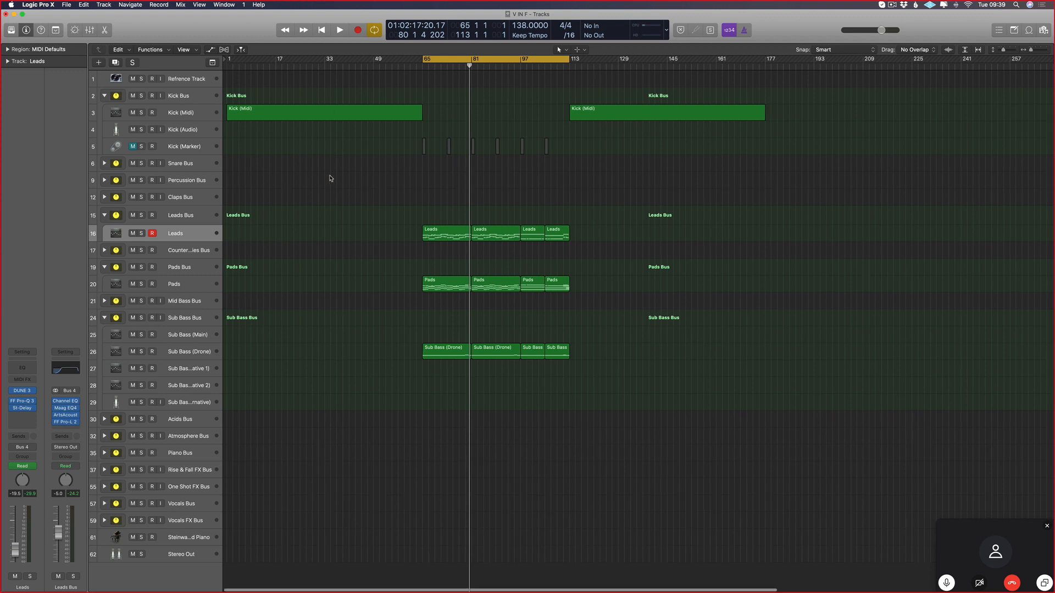
left_click_drag(610, 198, 352, 402)
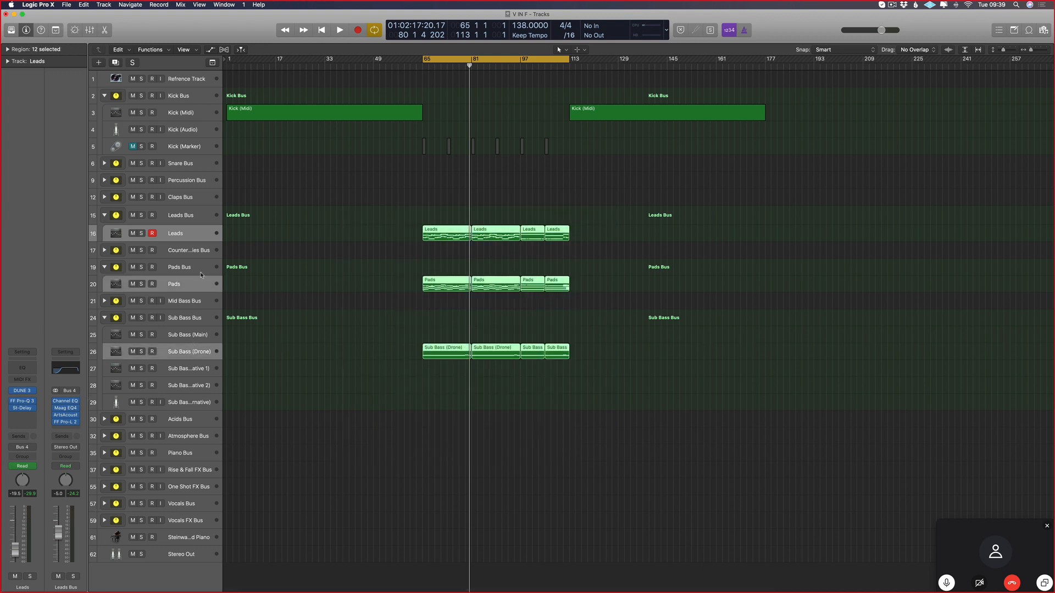
- Turn off the cycle and show the mixer beneath the selected breakdown regions
key("c")
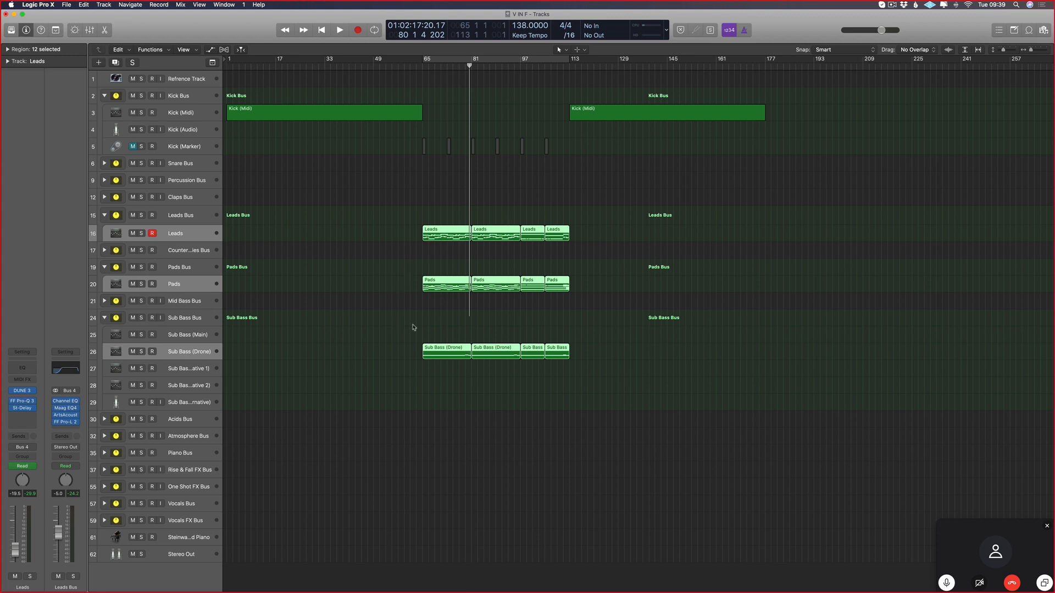
key("x")
scroll(406, 197, "down", 3)
left_click_drag(643, 146, 374, 322)
scroll(400, 160, "down", 3)
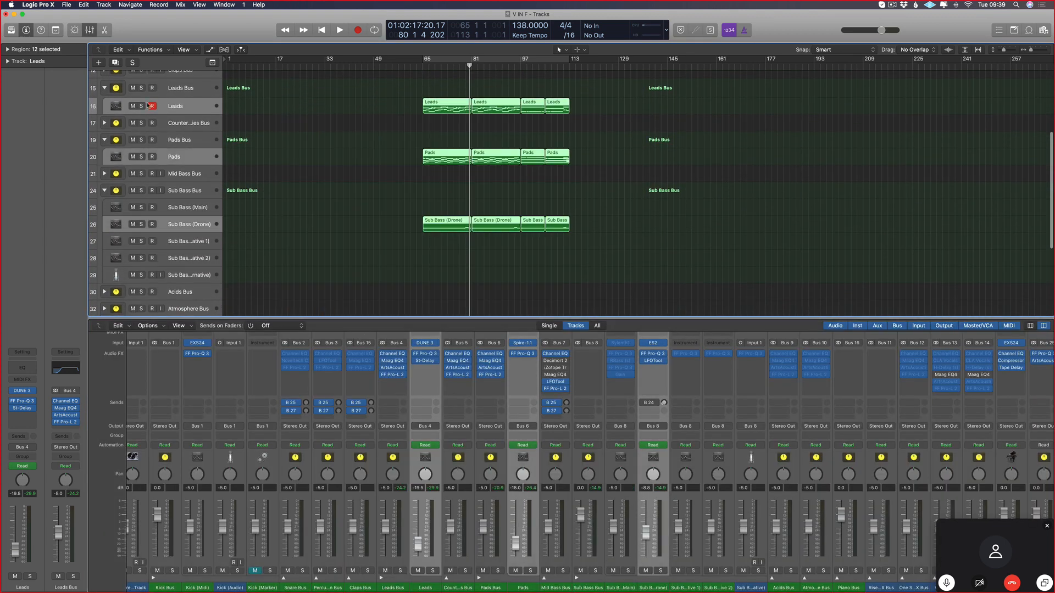
- Balance levels while playing from around bar 97: Leads Bus and Pads Bus at -6.8 dB, Sub Bass (Drone) at -10.6 dB
key("space")
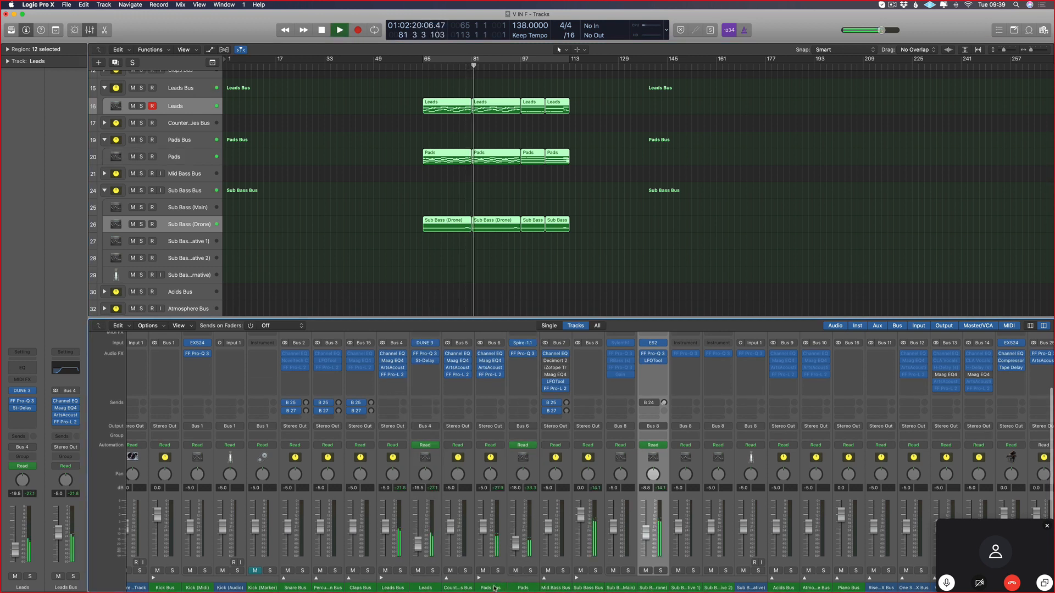
left_click(494, 589)
left_click(396, 589)
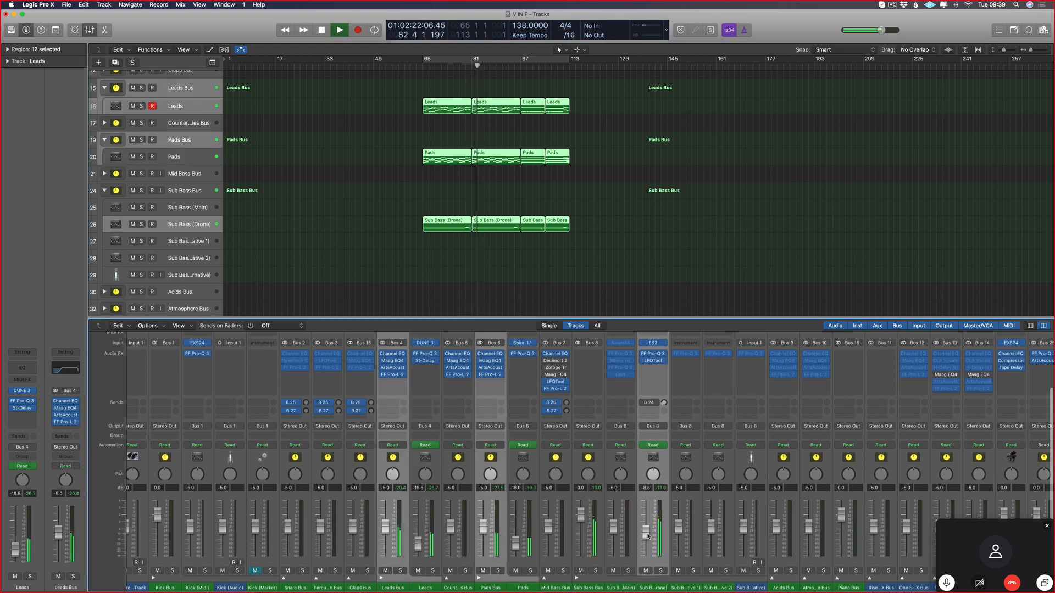
scroll(451, 147, "down", 2)
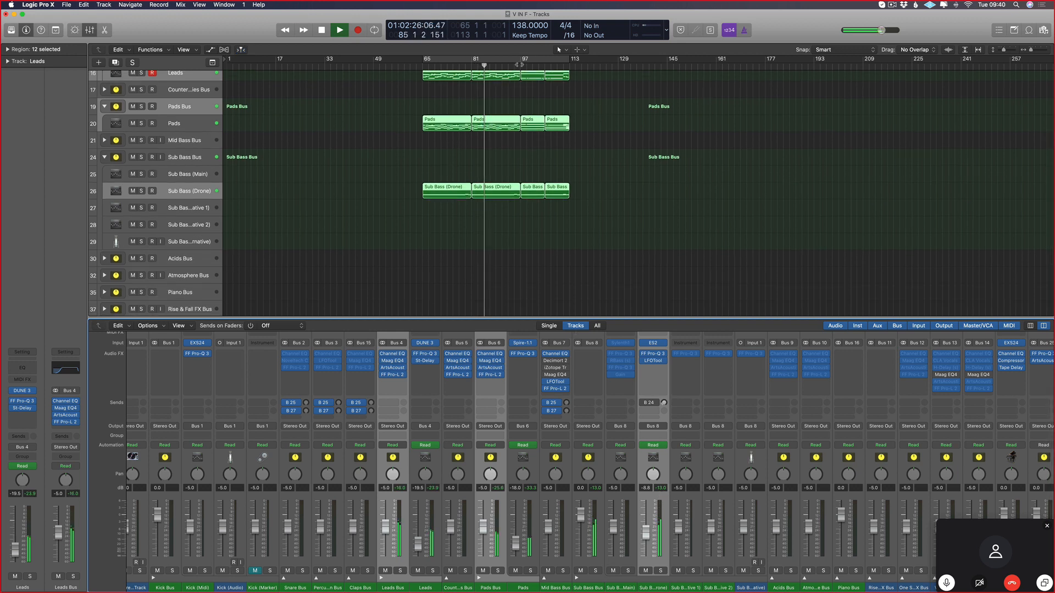
left_click(519, 65)
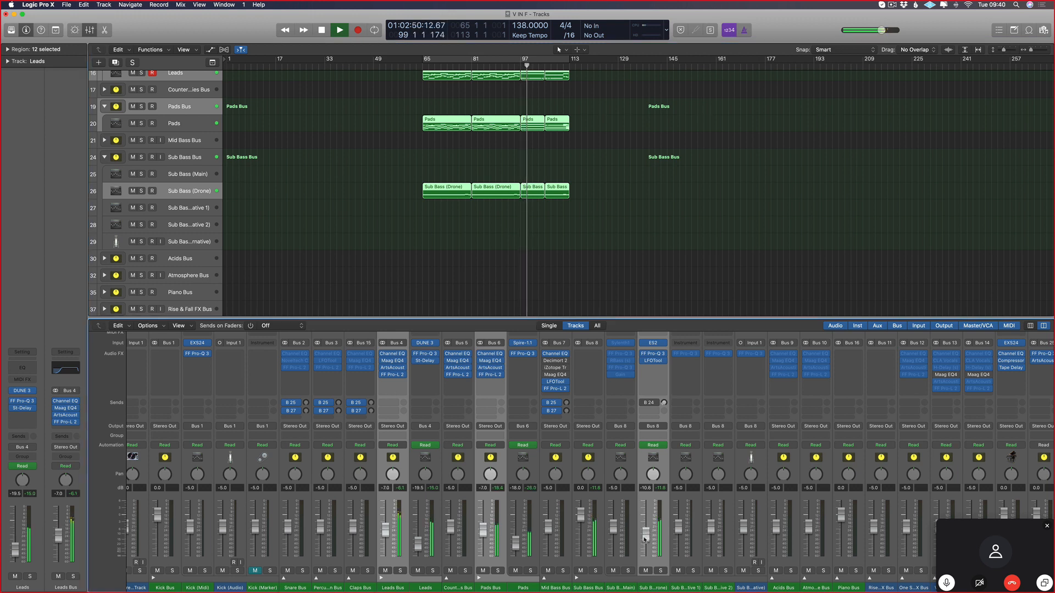
left_click(660, 496)
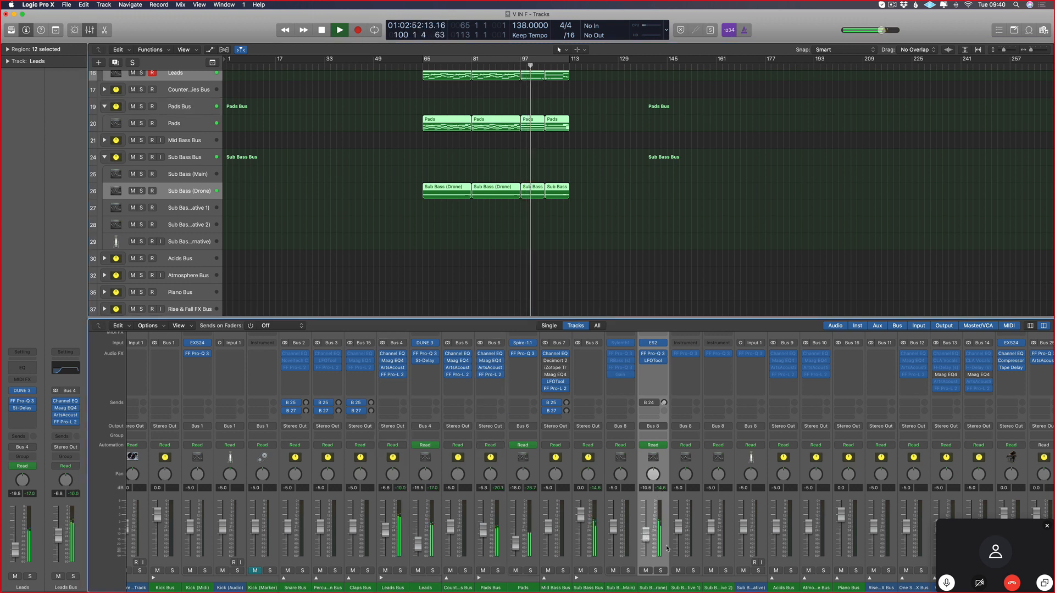
left_click(519, 66)
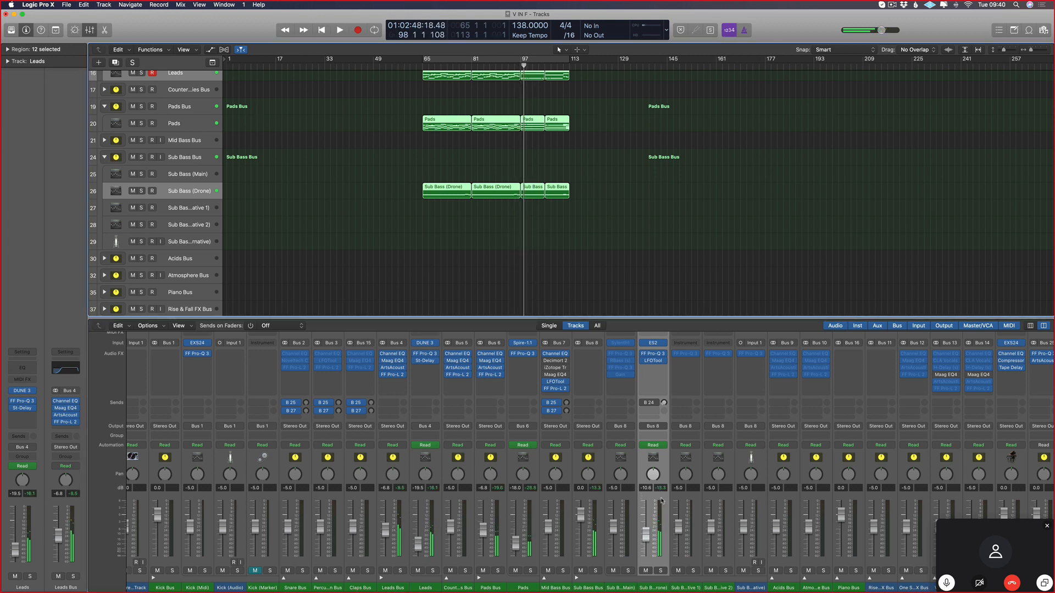
- Hide the mixer, try a cycle range from bar 65 to 114, and show more of the full arrangement
key("p")
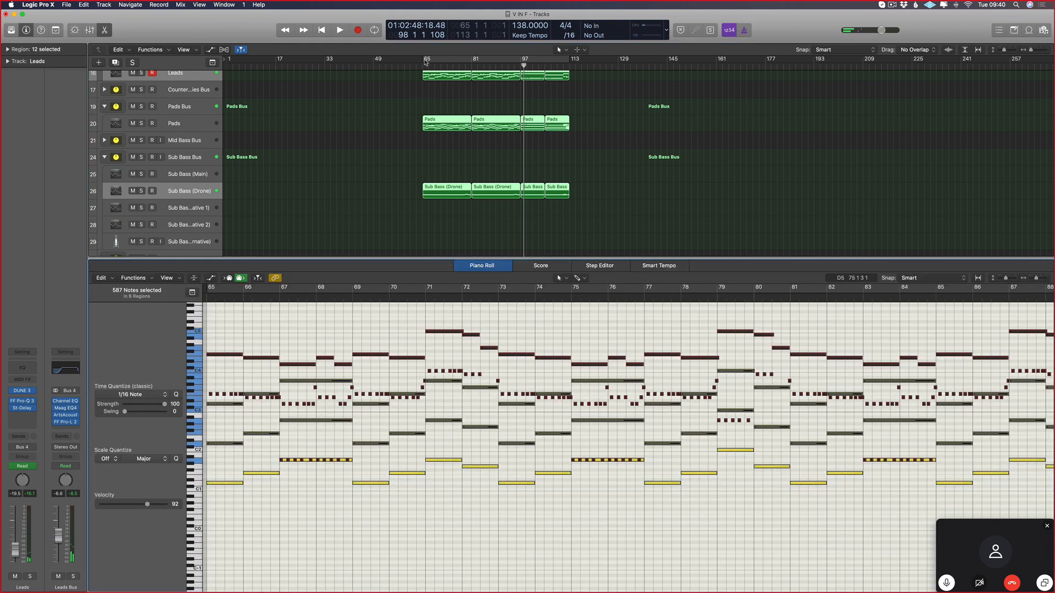
left_click_drag(426, 62, 571, 62)
key("p")
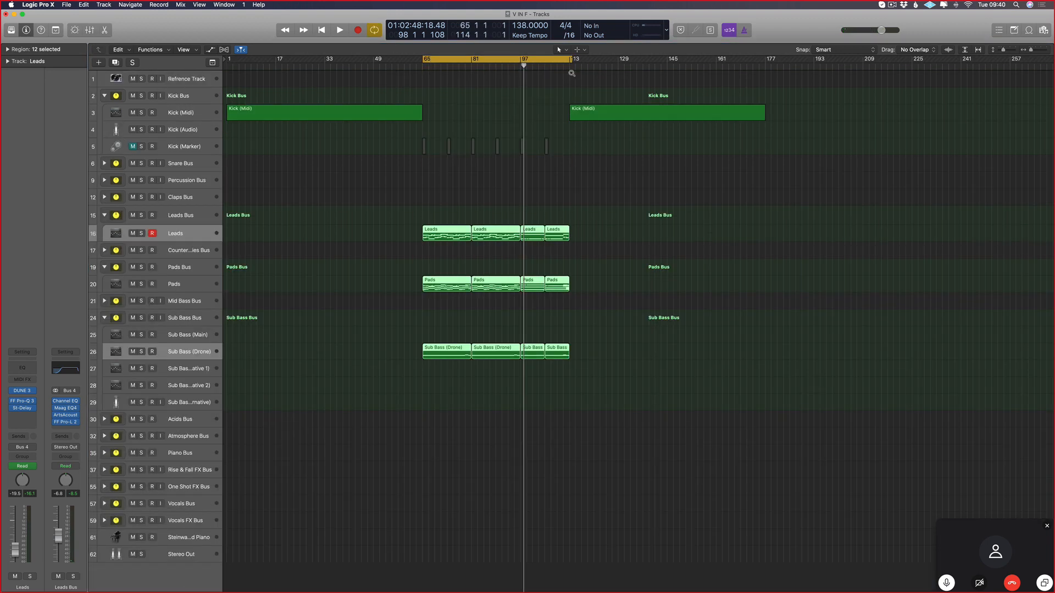
left_click(571, 73, "ctrl+alt")
key("c")
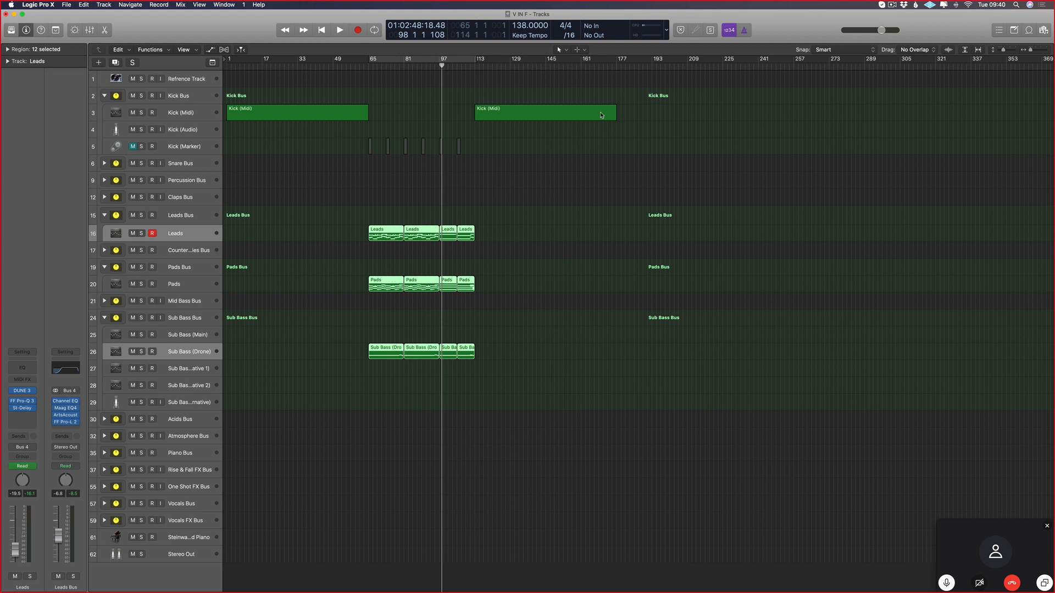
- Reselect the Leads, Pads and Drone regions and play the breakdown with the cycle over bars 65 to 113
left_click_drag(687, 113, 280, 103)
left_click_drag(549, 200, 298, 431)
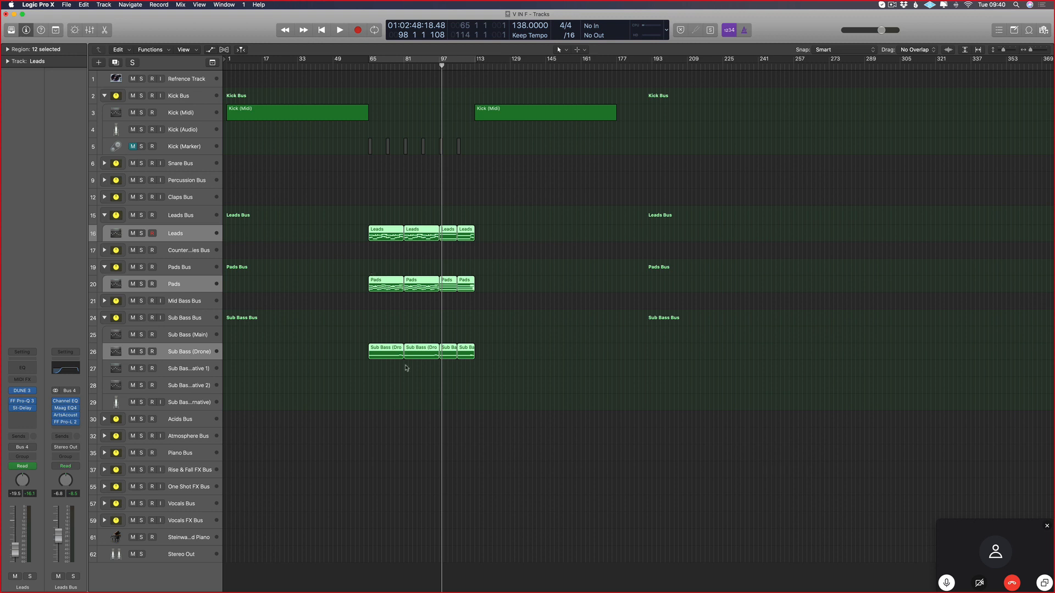
scroll(406, 368, "right", 1)
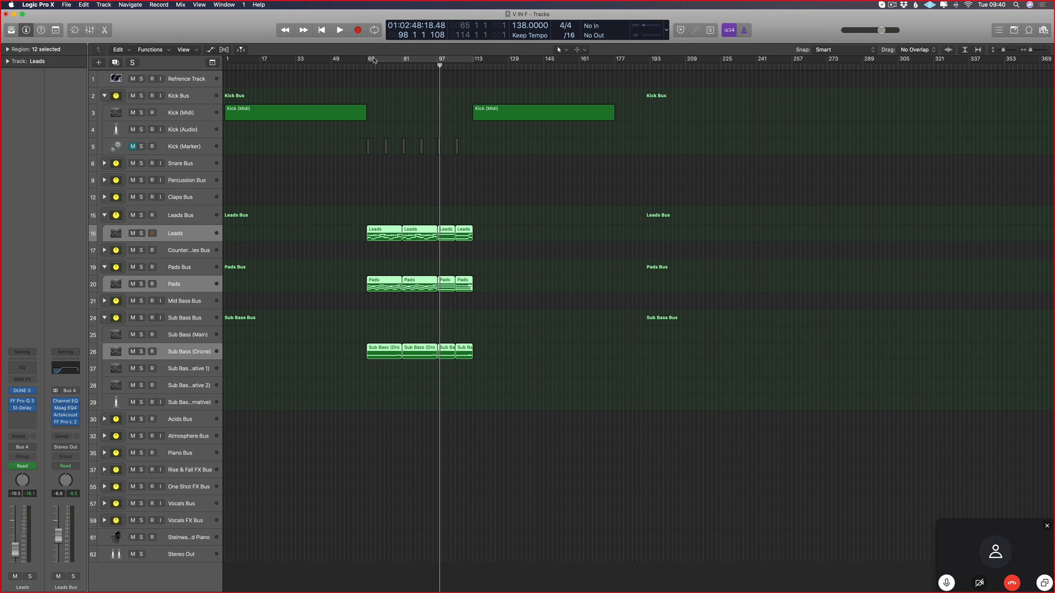
left_click_drag(373, 60, 476, 61)
key("space")
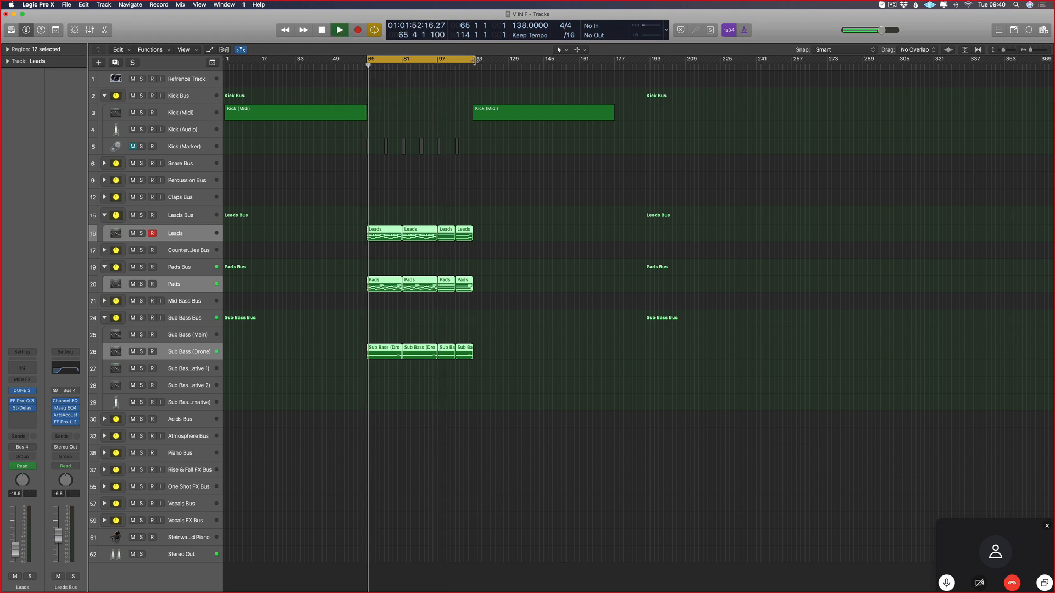
key("super+Right")
key("super+Right")
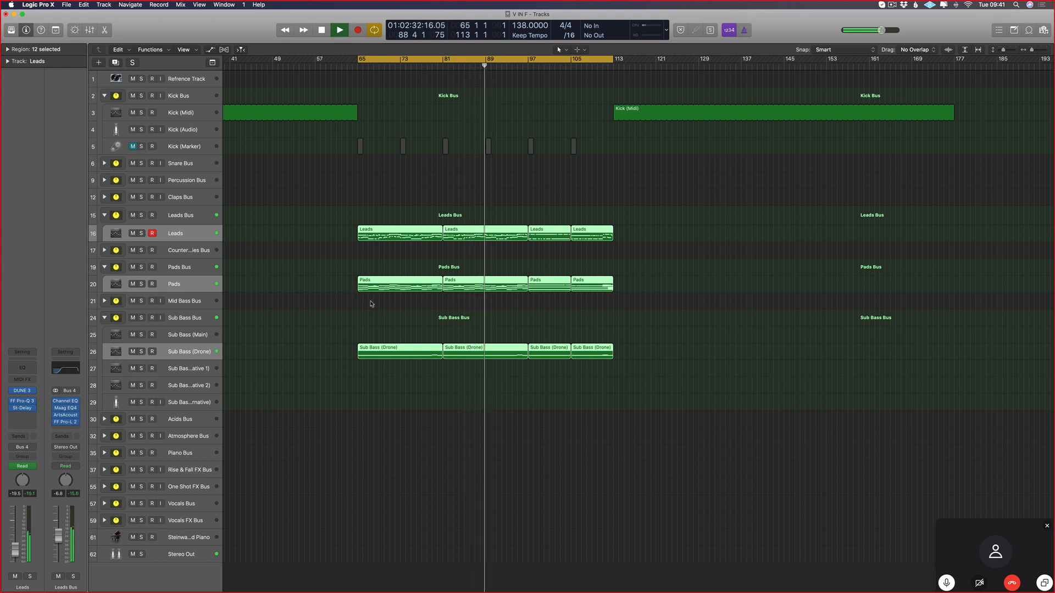
- Set the cycle to bars 81 to 97 and repeat that section globally between the locators
left_click(445, 61)
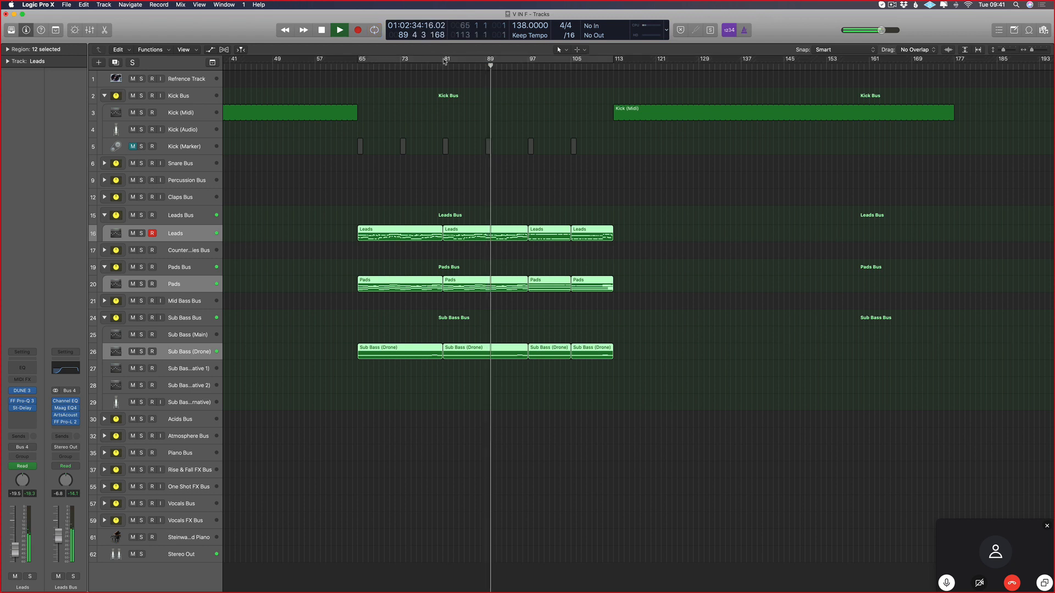
left_click(498, 61)
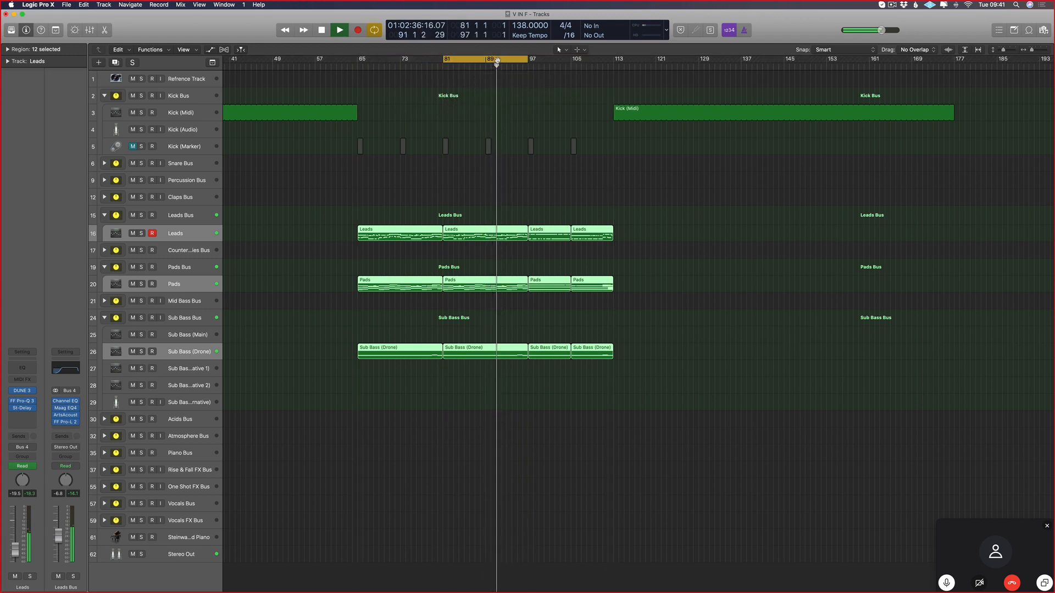
right_click(497, 62)
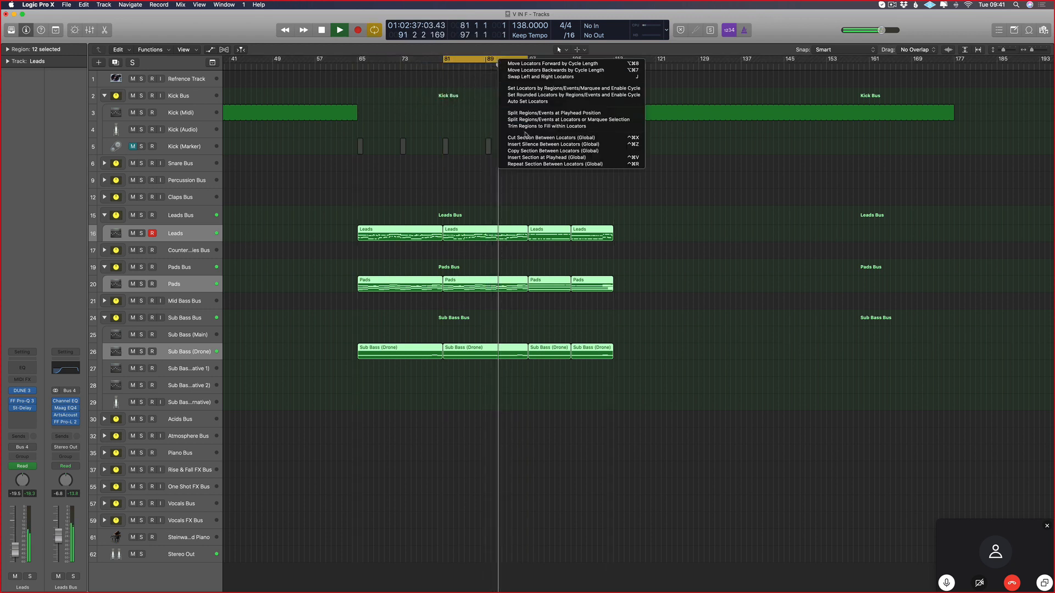
left_click(522, 164)
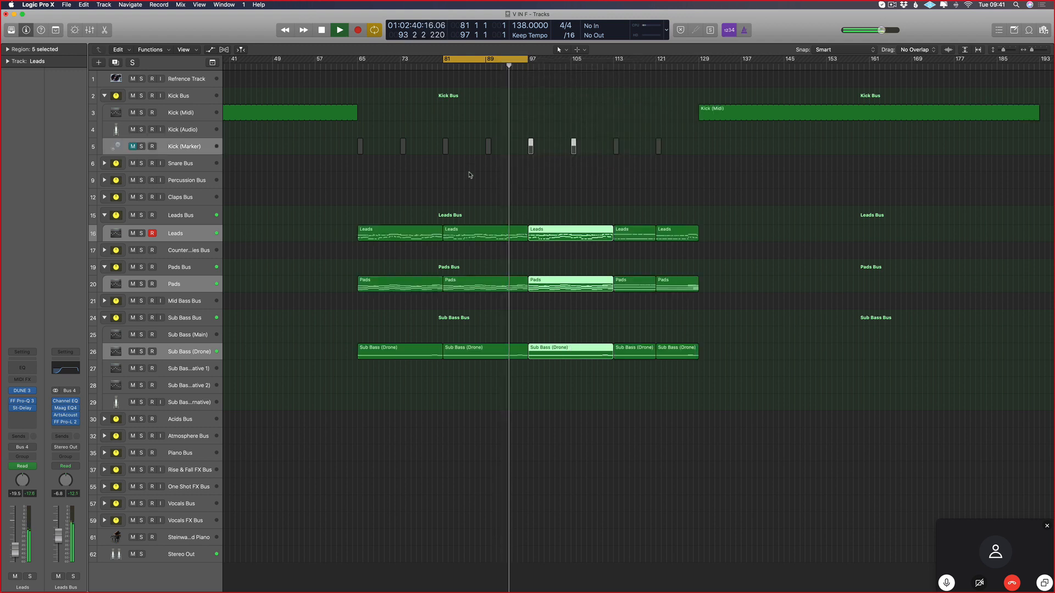
left_click(470, 175)
- Delete the duplicated cutoff dips at bar 97 on Pads and Sub Bass (Drone), and move both ramps' peaks from bar 113 to about bar 97
key("a")
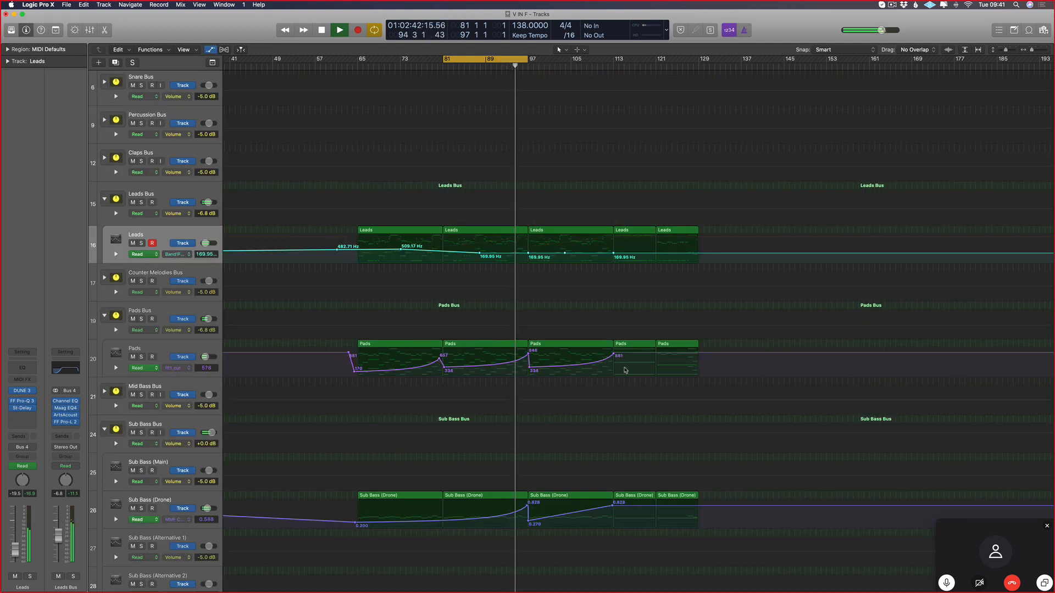
left_click_drag(540, 374, 526, 350)
key("Delete")
left_click_drag(531, 529, 525, 519)
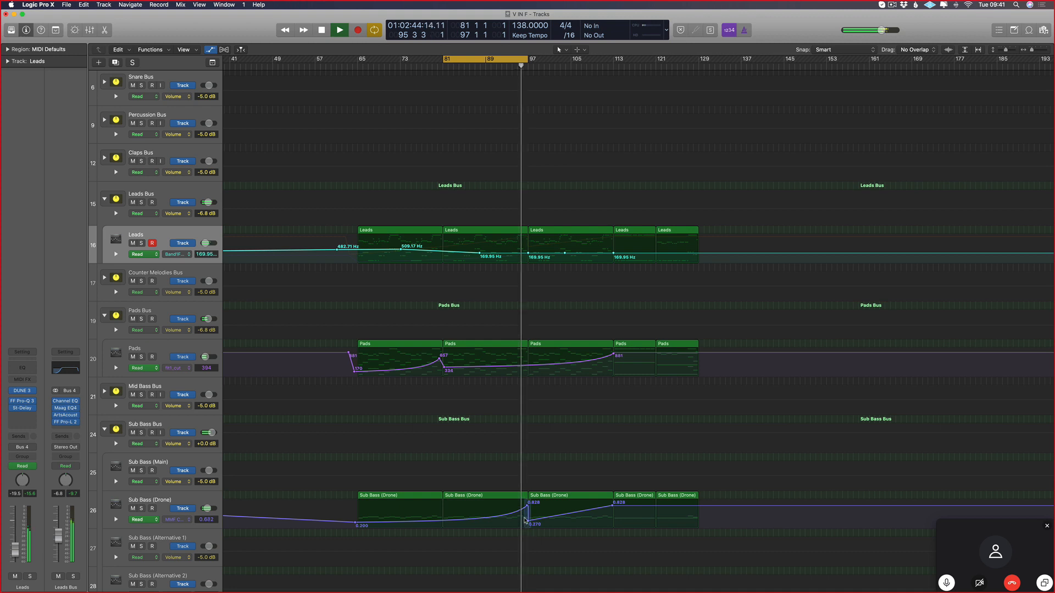
key("Delete")
left_click_drag(613, 354, 527, 353)
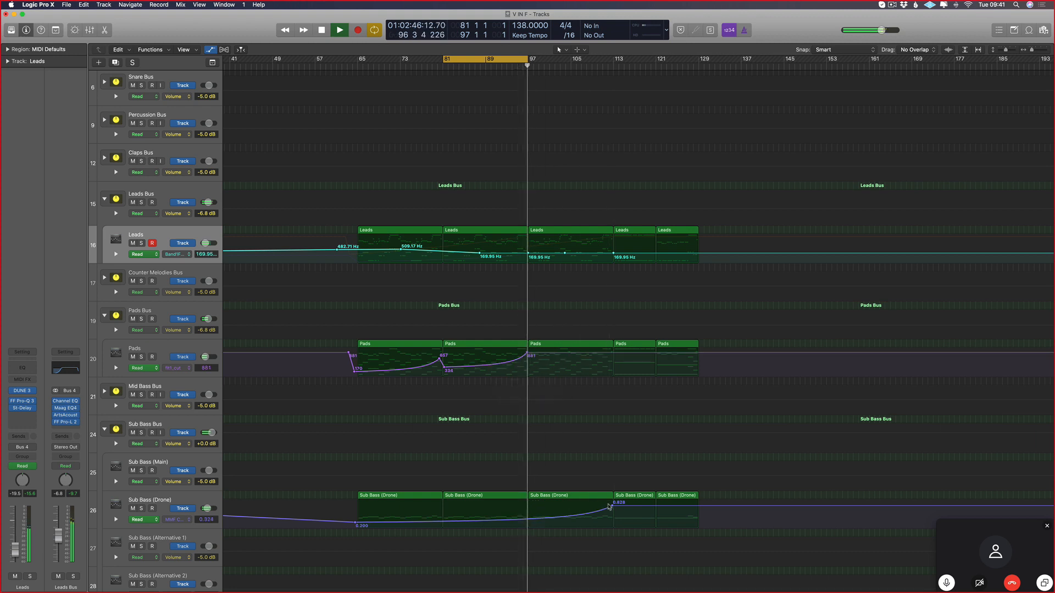
left_click_drag(609, 507, 522, 504)
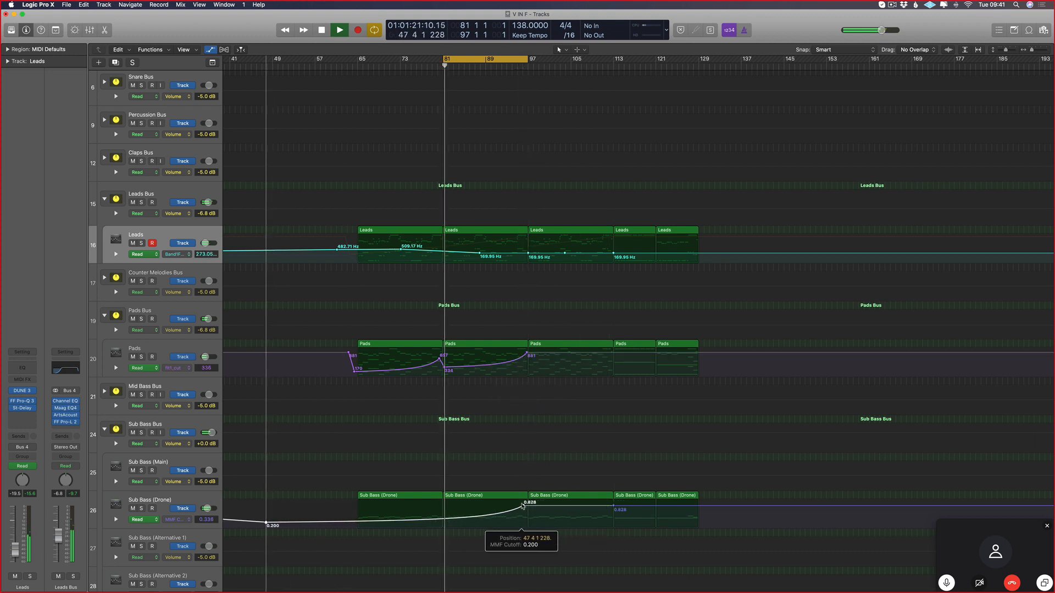
- Expand the Leads automation lanes and delete the repeated Band 2 Frequency dip at bar 97
left_click(105, 254)
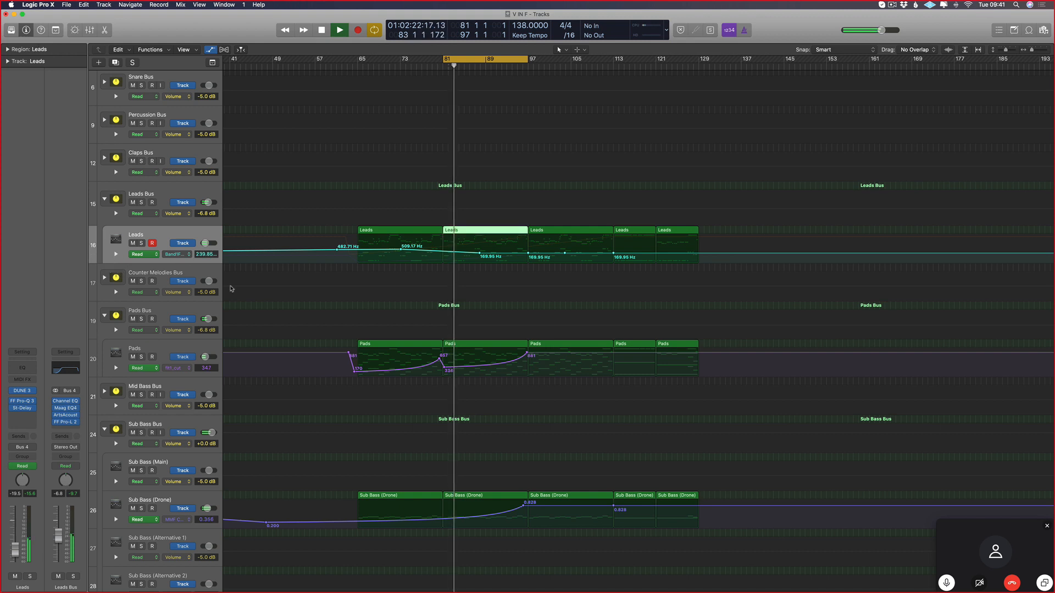
left_click(115, 254)
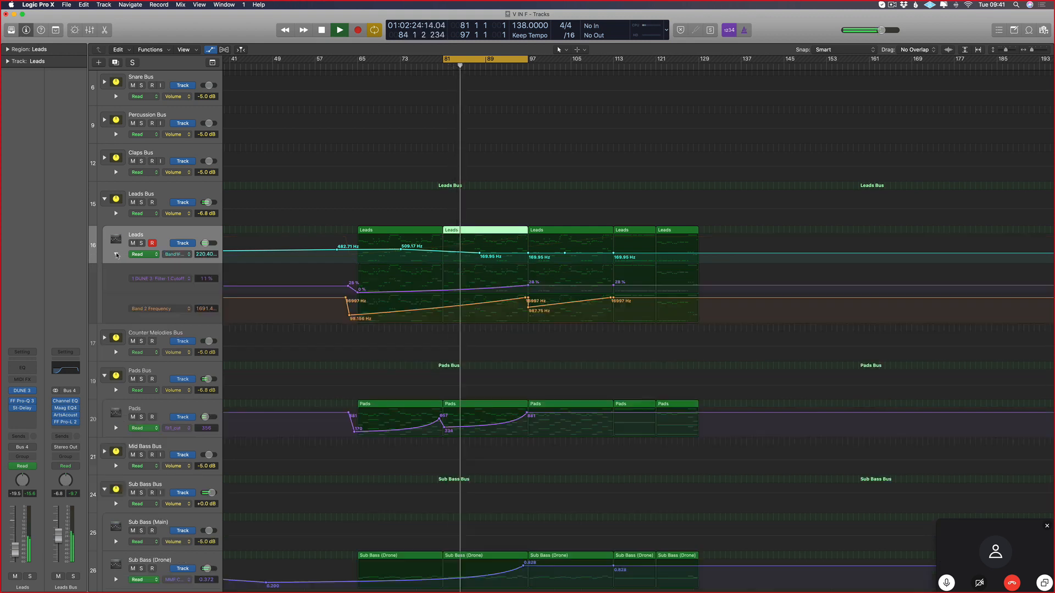
left_click(562, 308)
key("Delete")
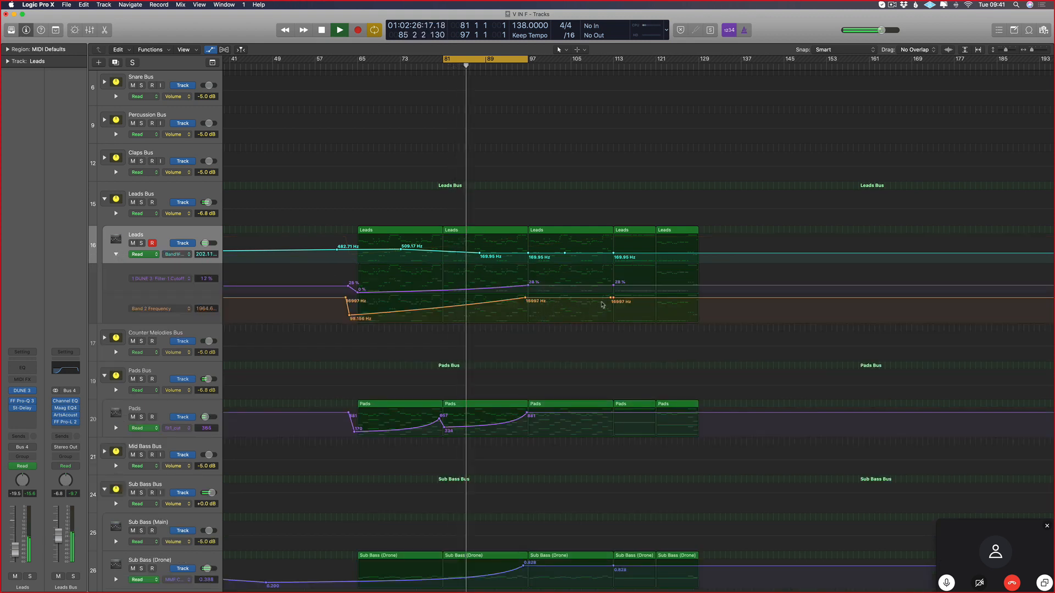
- Delete the leftover automation points around bar 113 on the Leads Filter 1 Cutoff and Band 2 Frequency lanes
left_click(613, 286)
key("Delete")
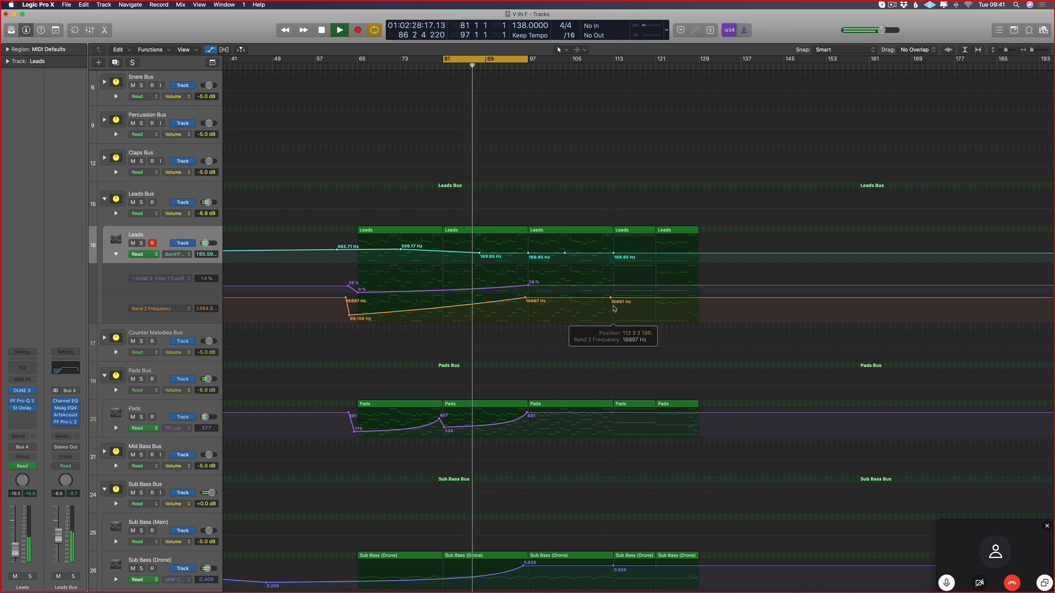
left_click(611, 298)
key("Delete")
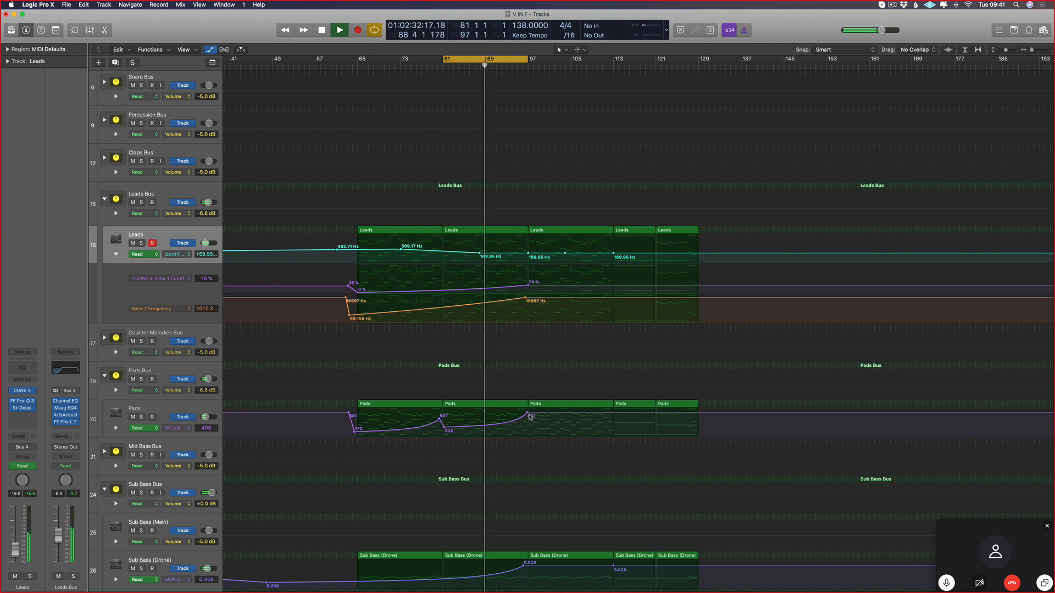
- Try raising the Pads cutoff point at bar 97, undo it, and lower the Pads peak just before bar 81
left_click_drag(527, 414, 528, 412)
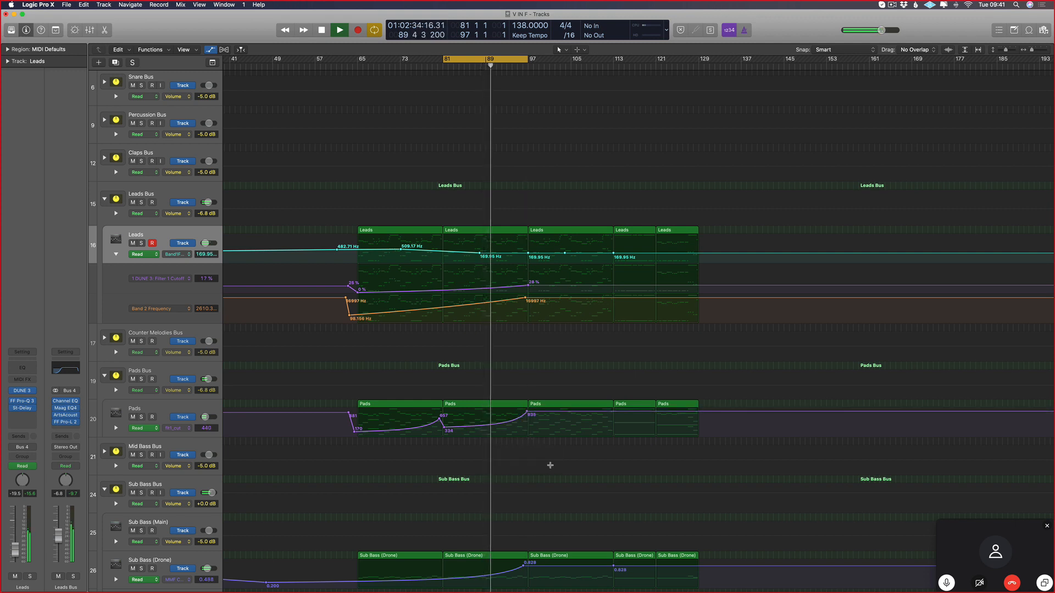
key("super+z")
left_click_drag(439, 419, 439, 423)
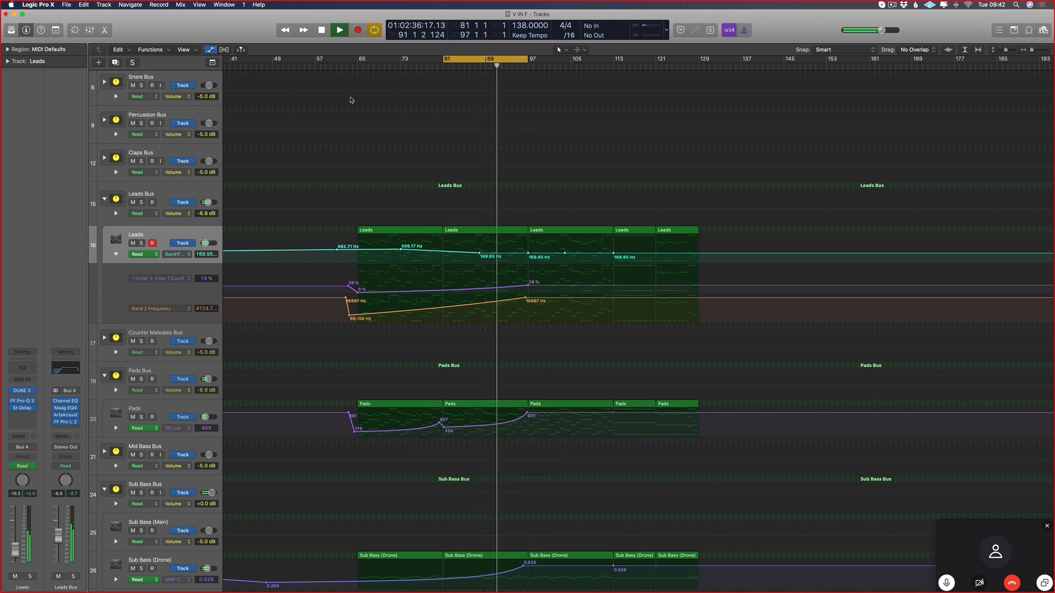
- Set the cycle to bars 65 to 131 and ramp the Leads Filter 1 Cutoff from bar 113 down to 14% near bar 129
left_click_drag(358, 59, 705, 61)
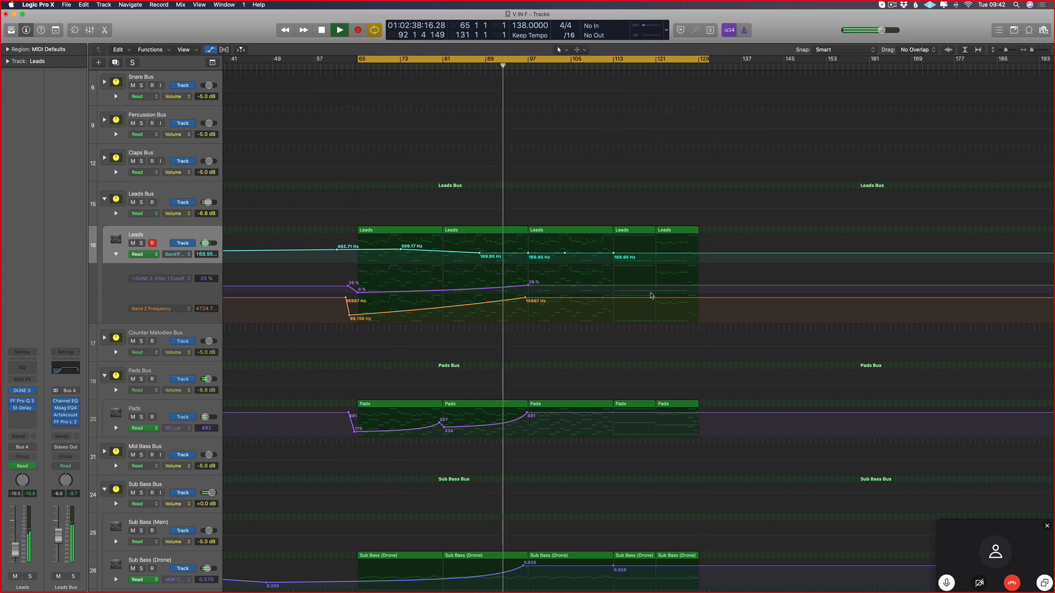
left_click(613, 285)
left_click(706, 286)
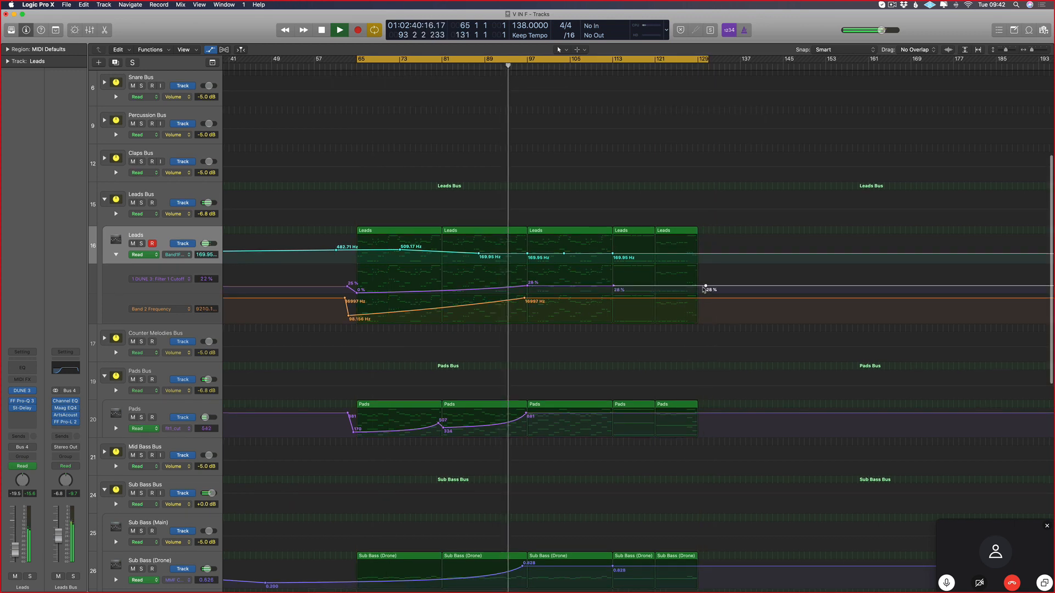
left_click_drag(704, 290, 698, 289)
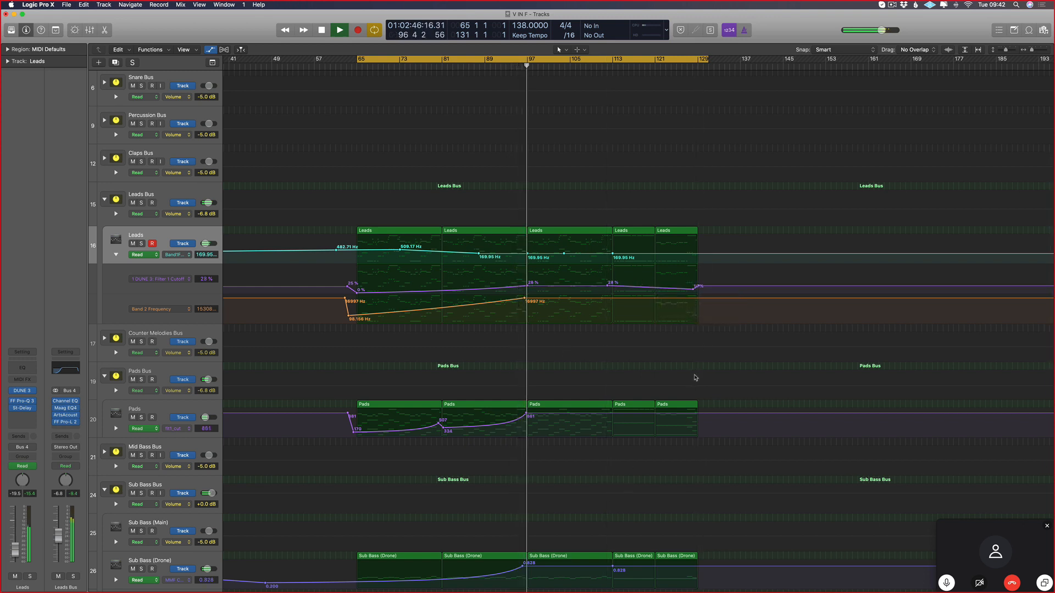
- Ramp the Sub Bass (Drone) cutoff from bar 113 down to 0.376 near bar 129, and the Pads cutoff down to 334
scroll(695, 378, "down", 5)
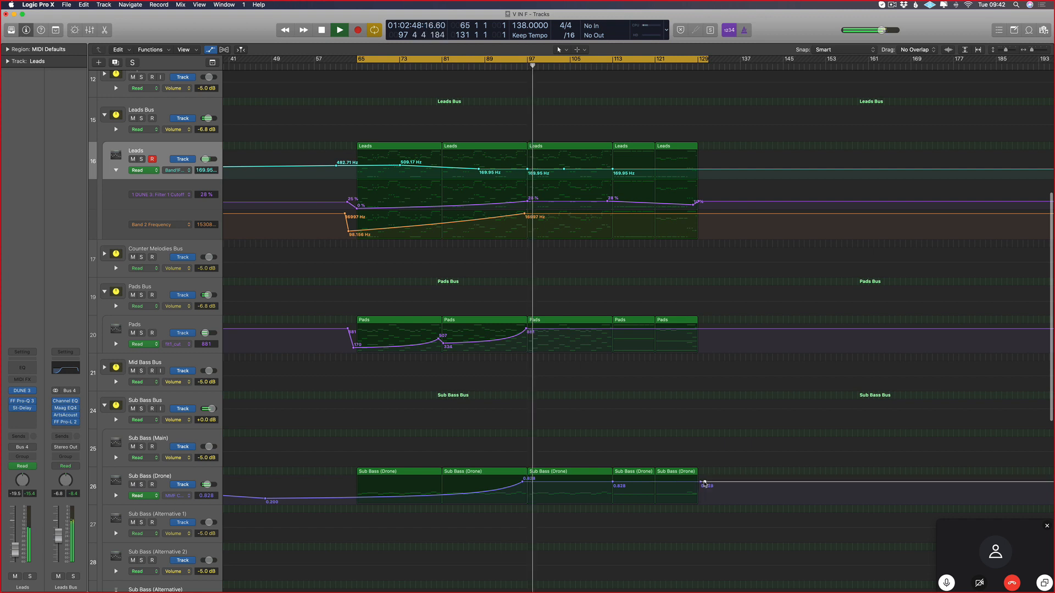
left_click_drag(705, 483, 701, 494)
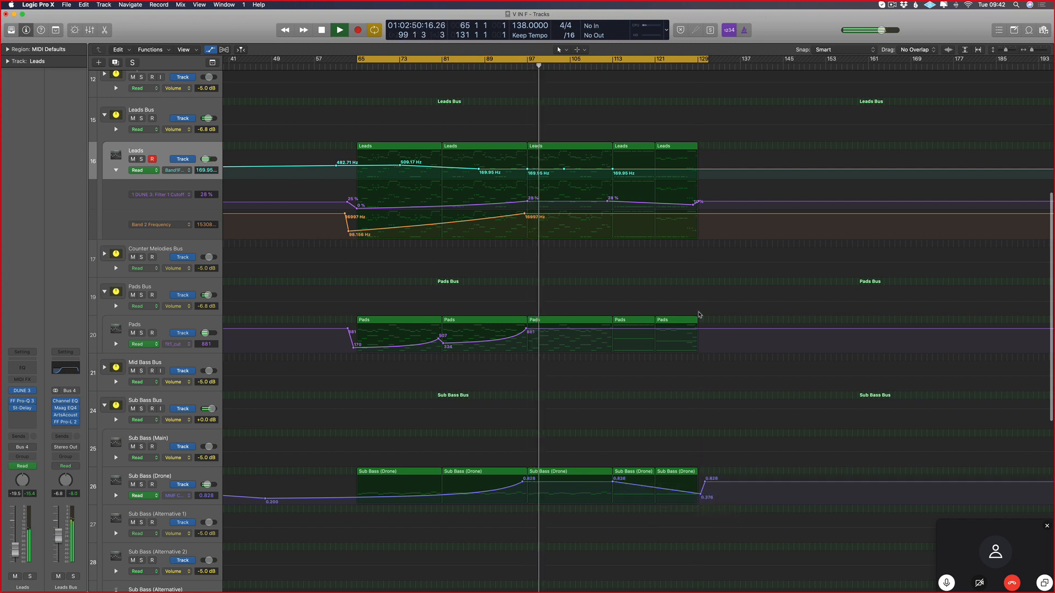
left_click(700, 328)
left_click(691, 328)
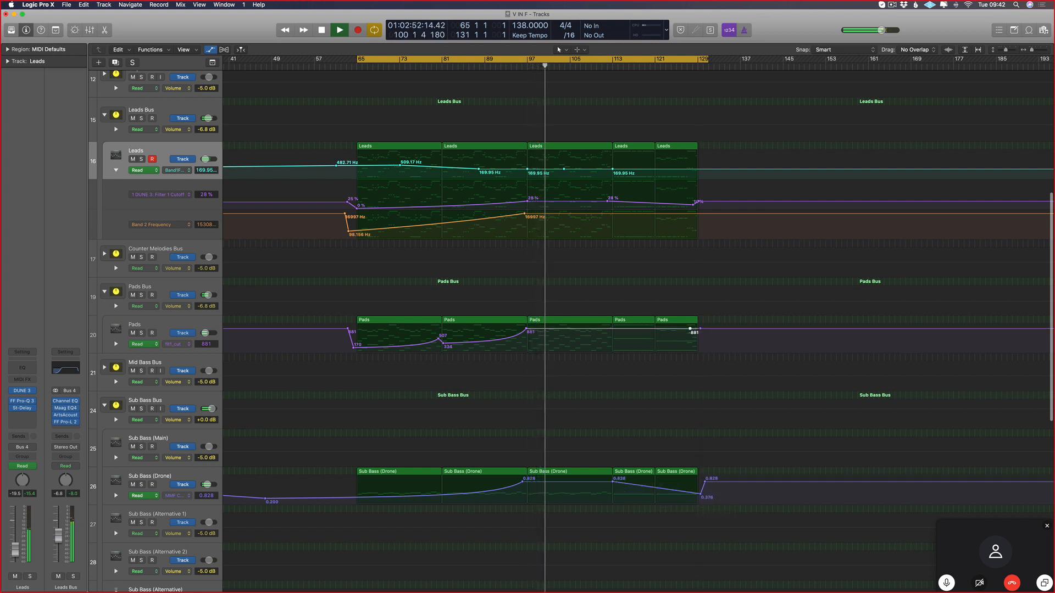
left_click_drag(690, 330, 691, 344)
key("super+z")
left_click(609, 329)
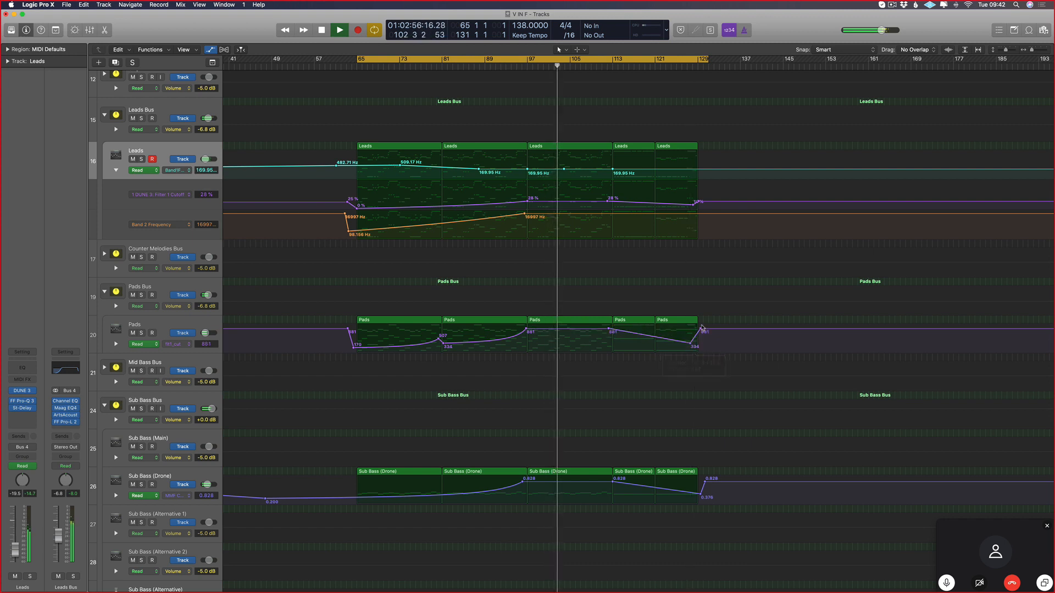
- Move the Pads cutoff's return point to the end of bar 128, and shift the Leads Filter 1 Cutoff dip and return before bar 129
key("super+Right")
left_click(871, 328)
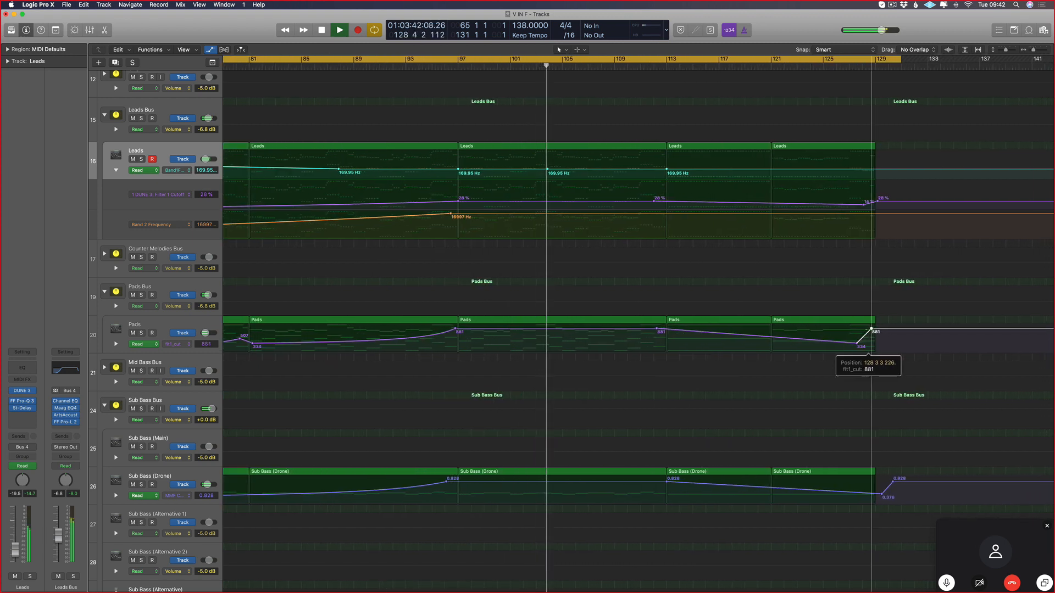
left_click_drag(871, 329, 874, 328)
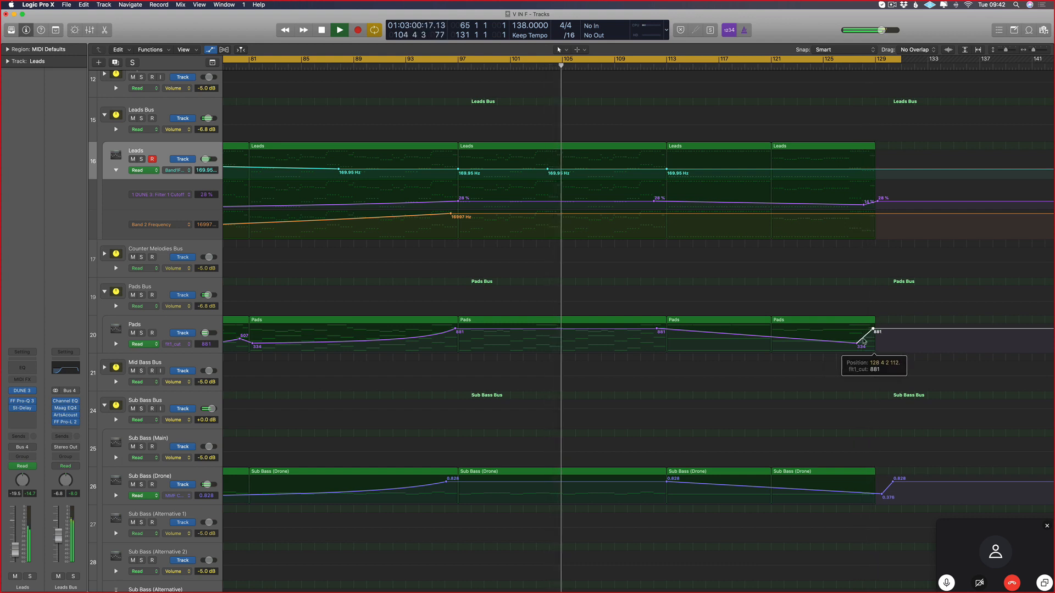
left_click(878, 203)
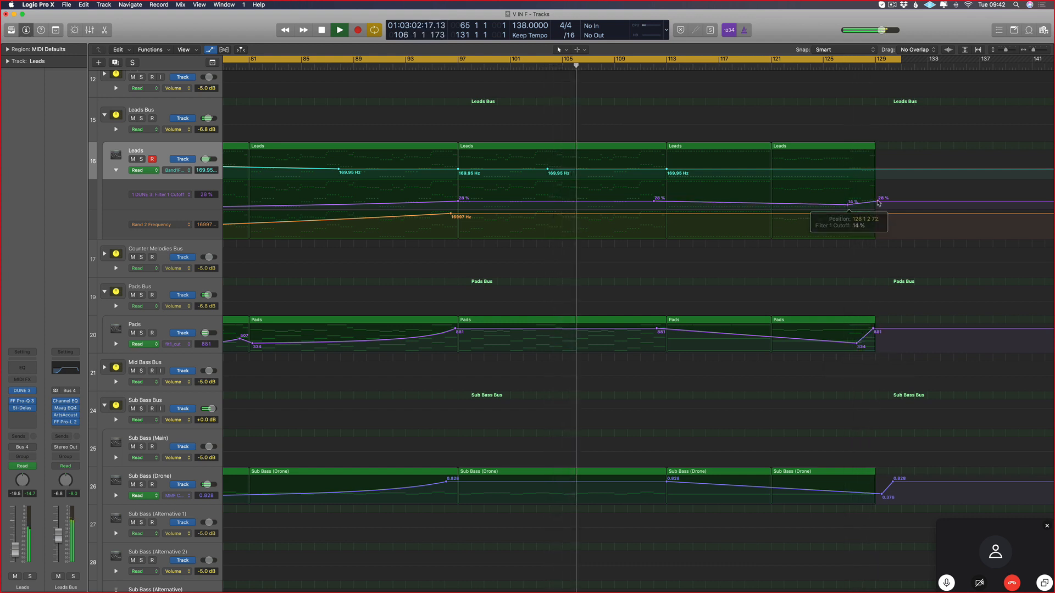
left_click_drag(878, 203, 871, 203)
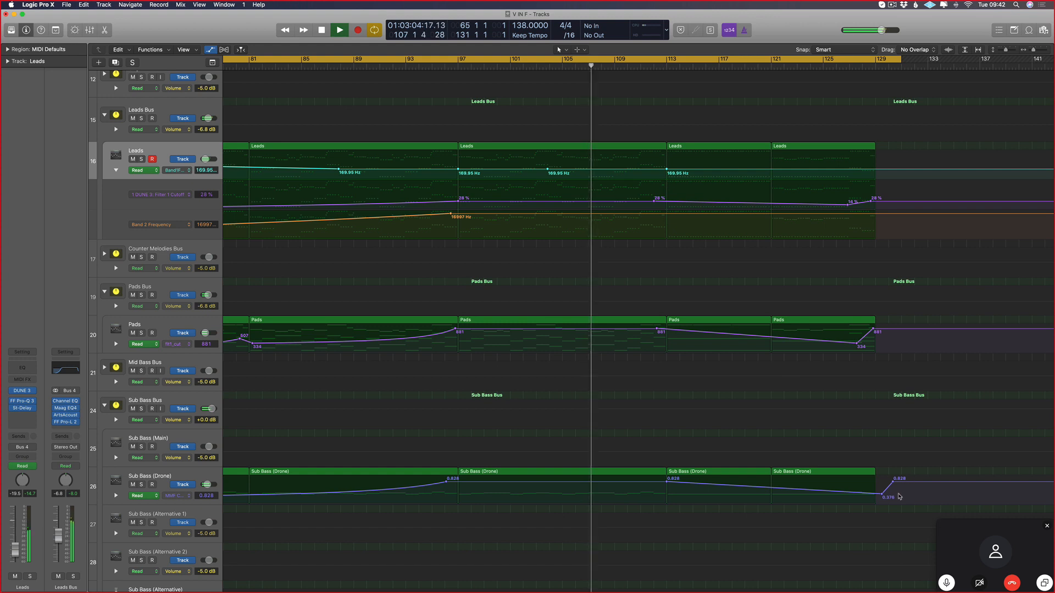
- Move the first point of the upper Leads frequency automation to about bar 56 at 506.70 Hz, and hide the automation
scroll(896, 494, "down", 5)
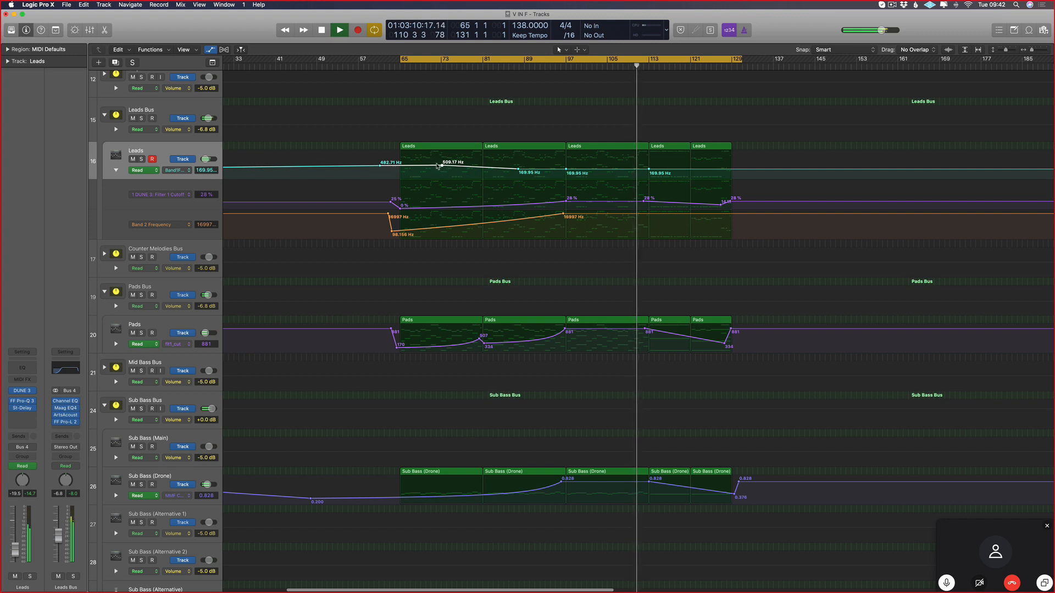
left_click_drag(380, 165, 357, 164)
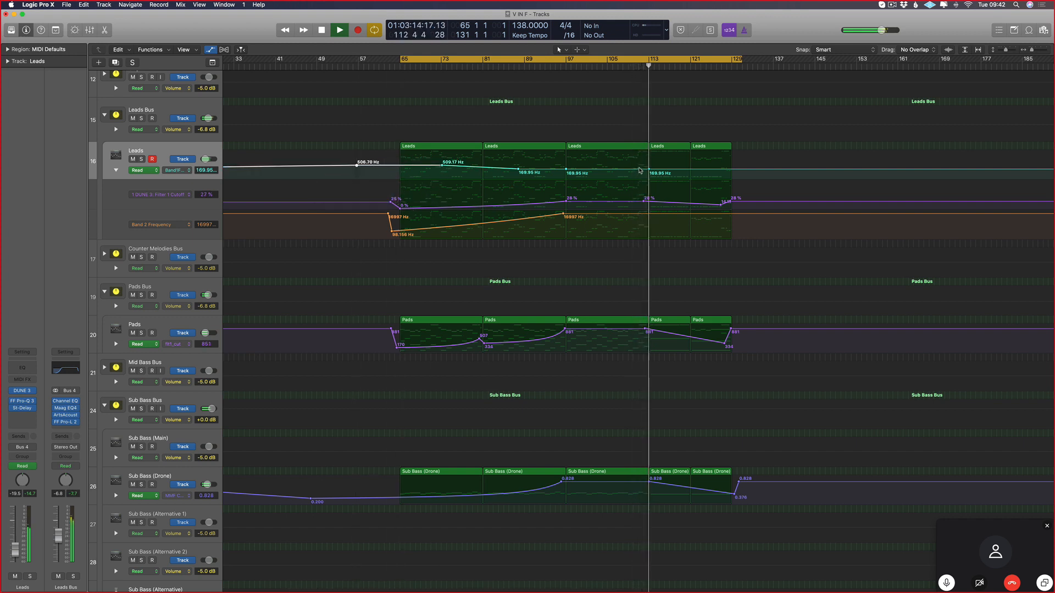
key("a")
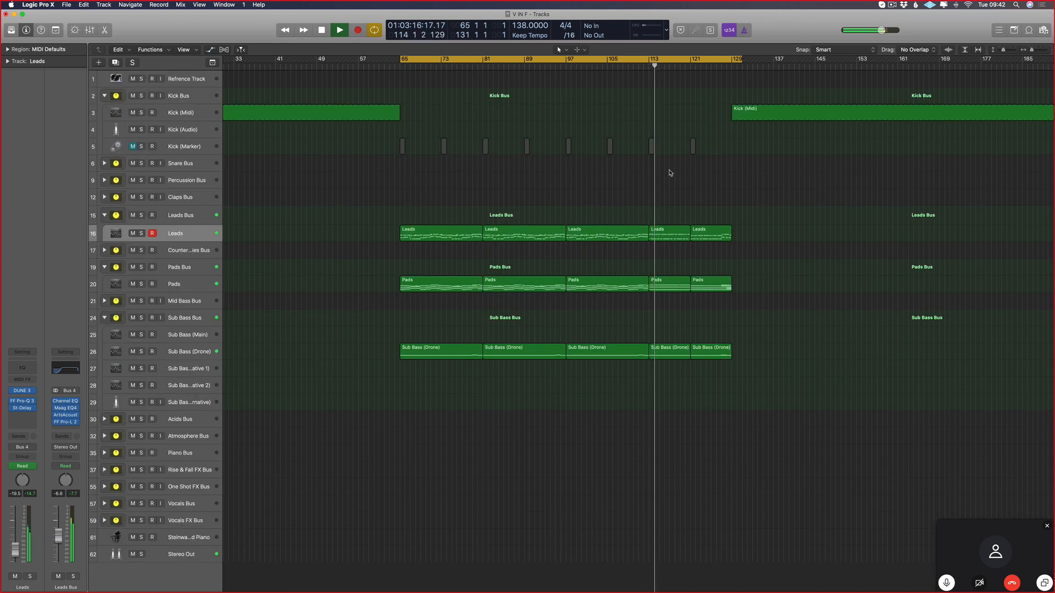
- Turn off the cycle and play the end of the breakdown up to bar 129, stopping playback there
scroll(642, 165, "down", 2)
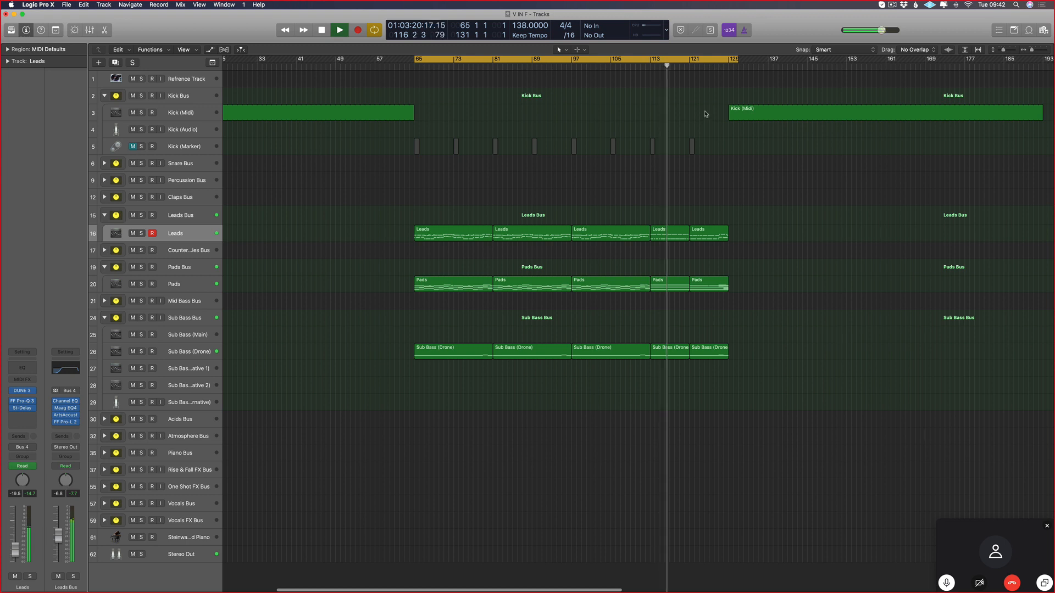
left_click(724, 59)
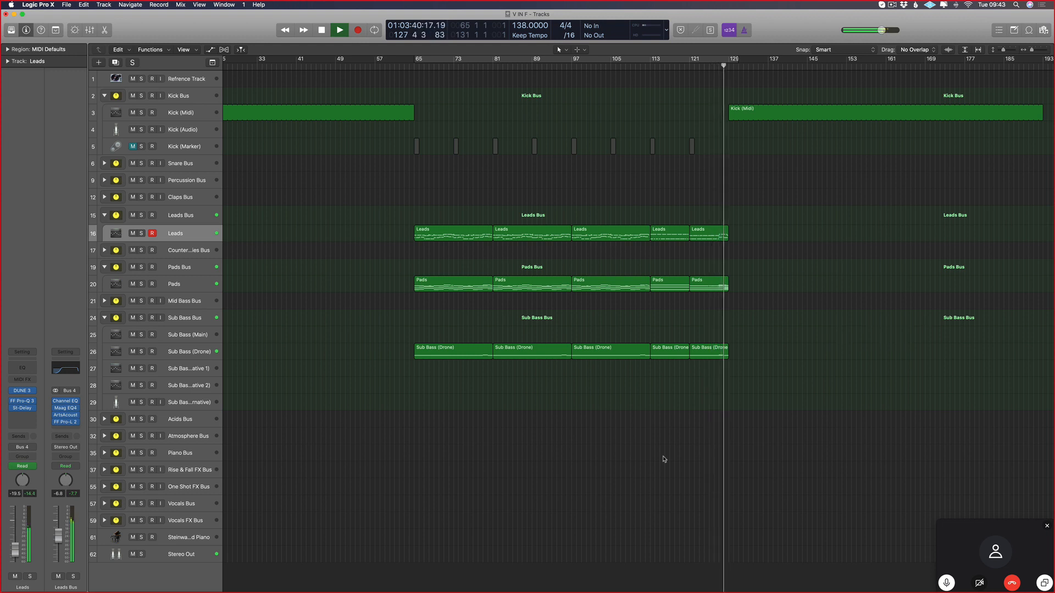
key("space")
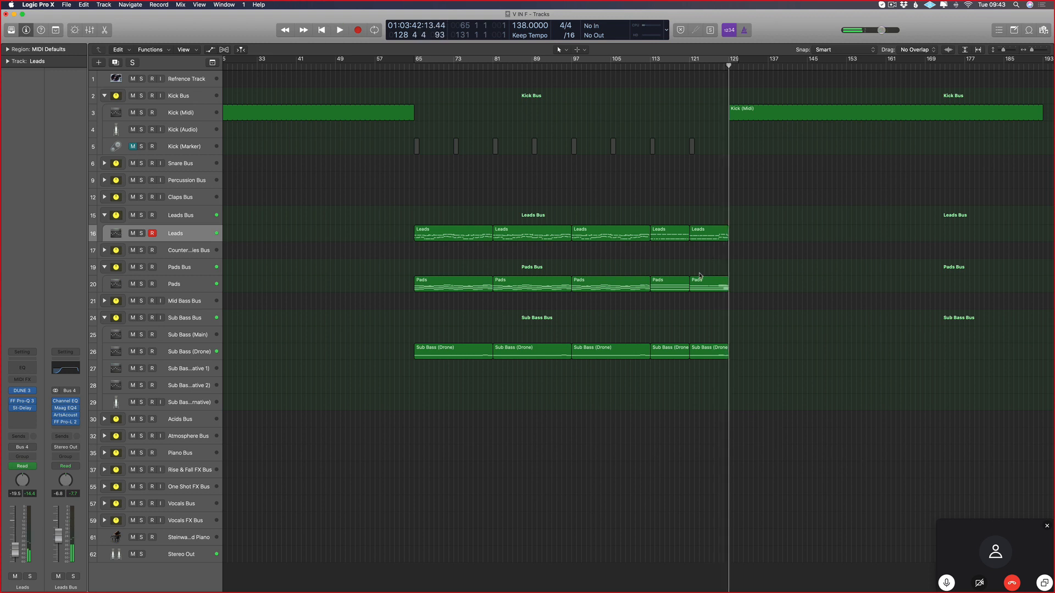
- Show the automation again and lower the Sub Bass (Drone) cutoff dip near bar 129 to about 0.19
key("a")
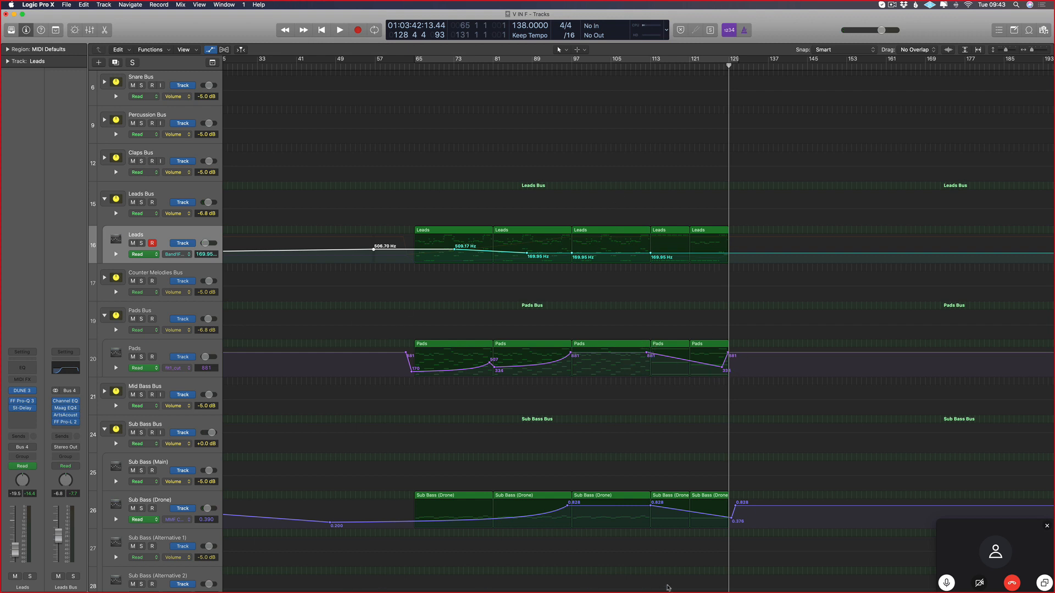
scroll(637, 552, "down", 1)
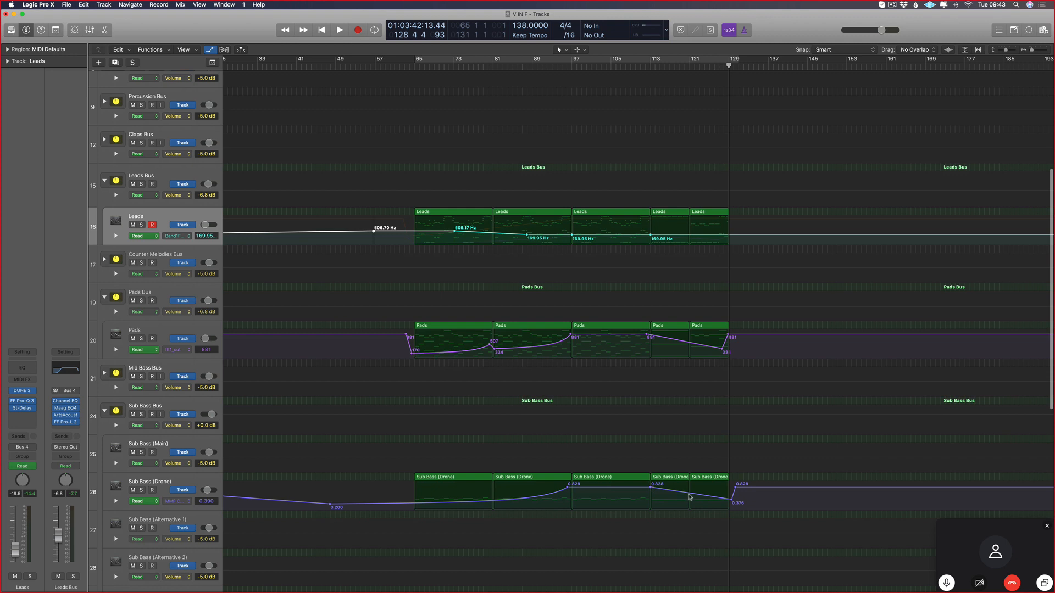
left_click_drag(733, 502, 730, 508)
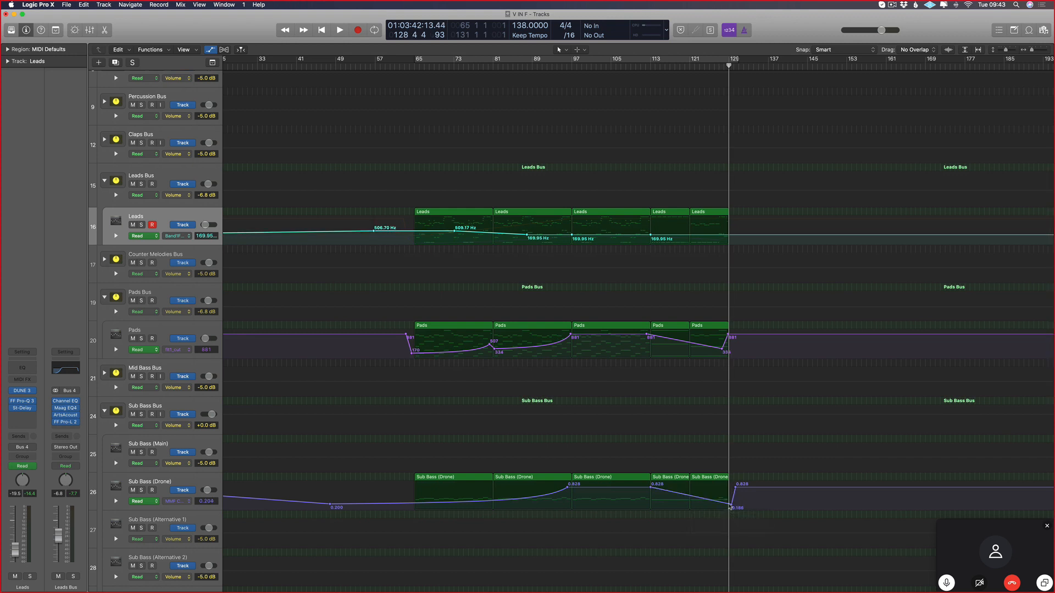